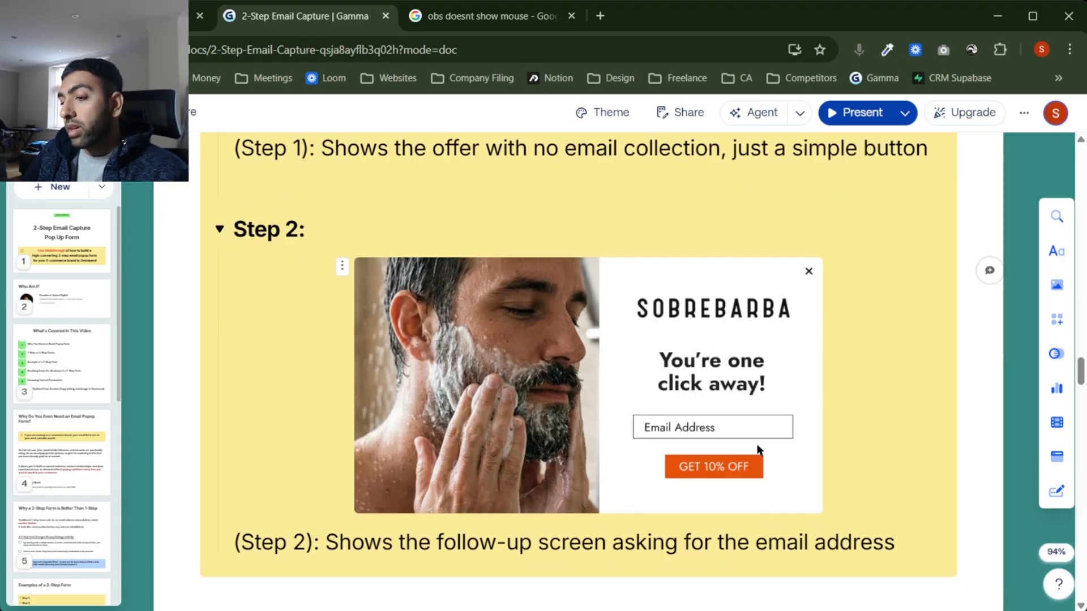
Step: Scroll to the 'Anatomy of a 2-Step Form' heading, Step 1 goal callout and Element/Strategy table
scroll(757, 449, "up", 15)
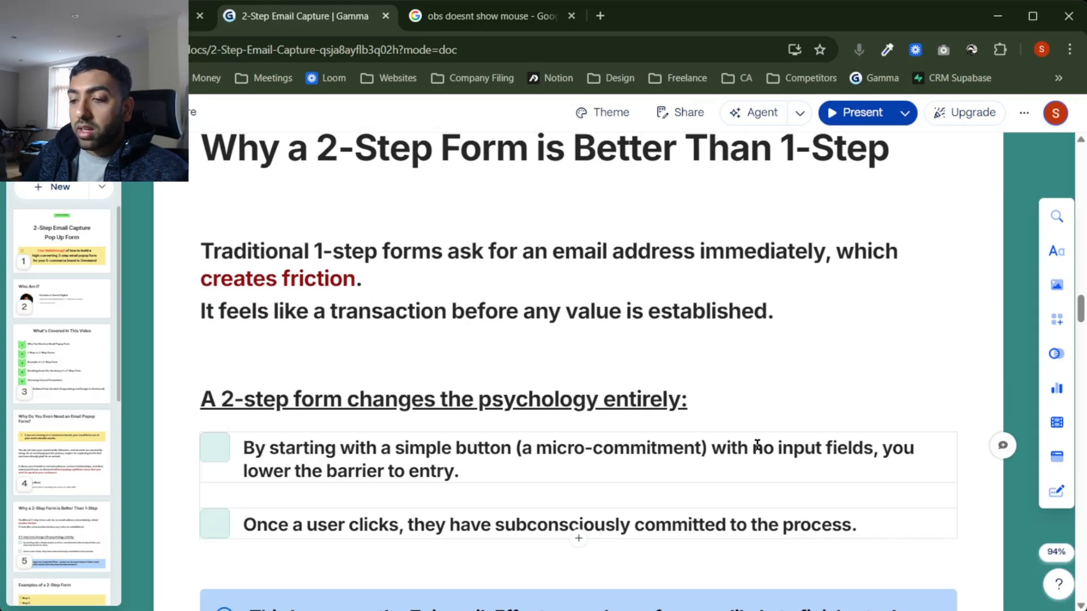
scroll(757, 445, "down", 8)
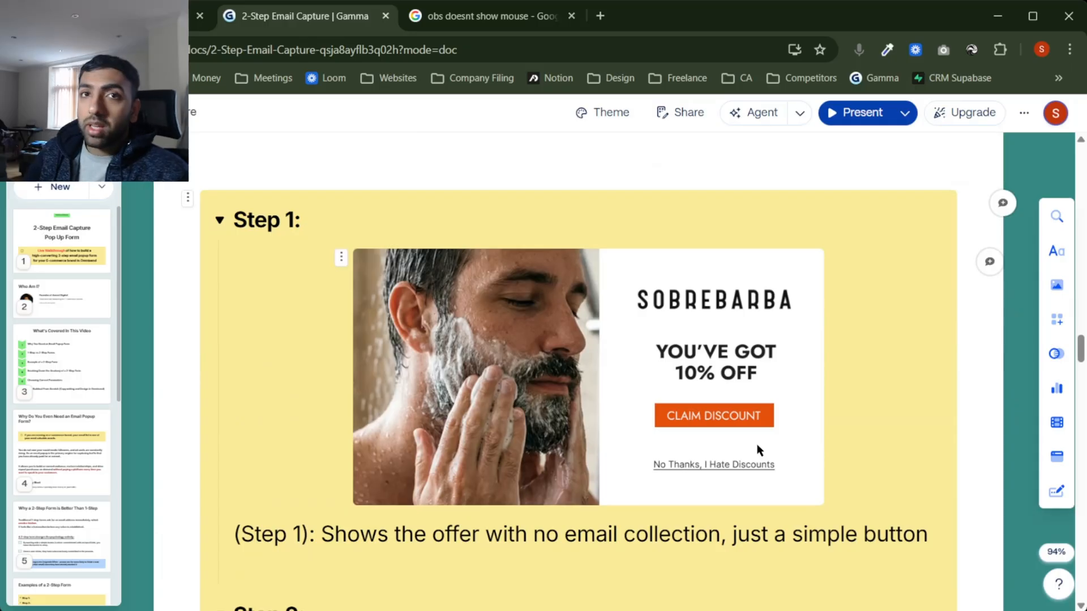
scroll(757, 447, "down", 13)
scroll(757, 444, "up", 3)
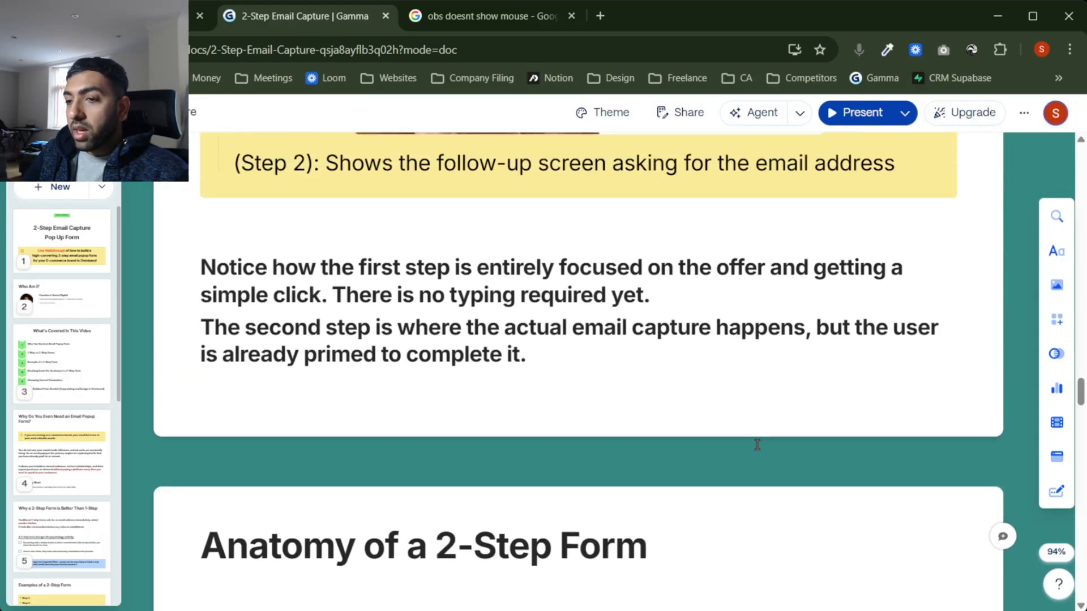
scroll(646, 296, "up", 3)
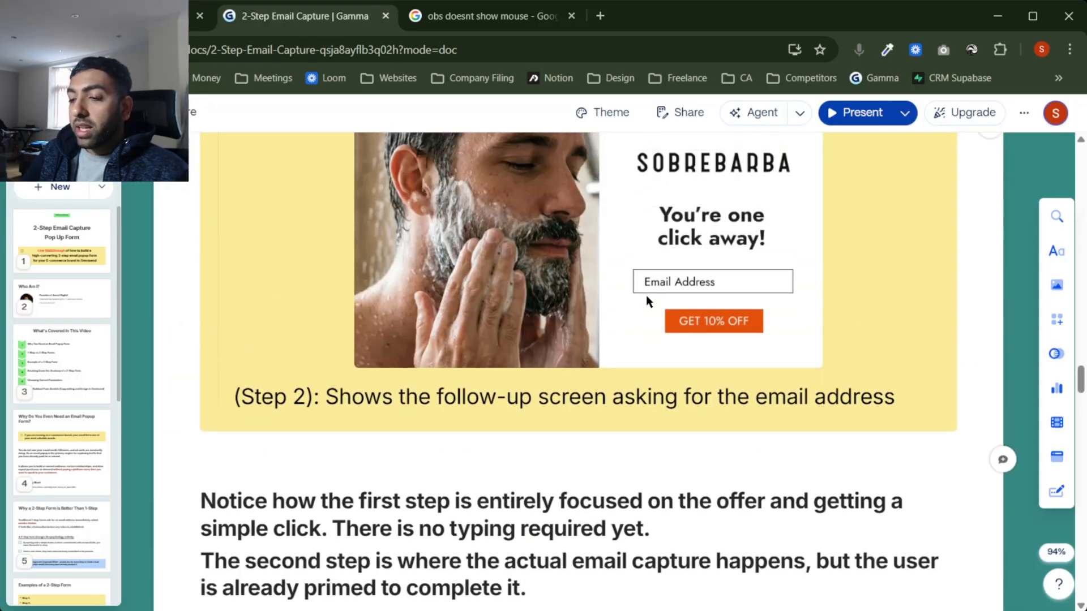
scroll(647, 294, "up", 1)
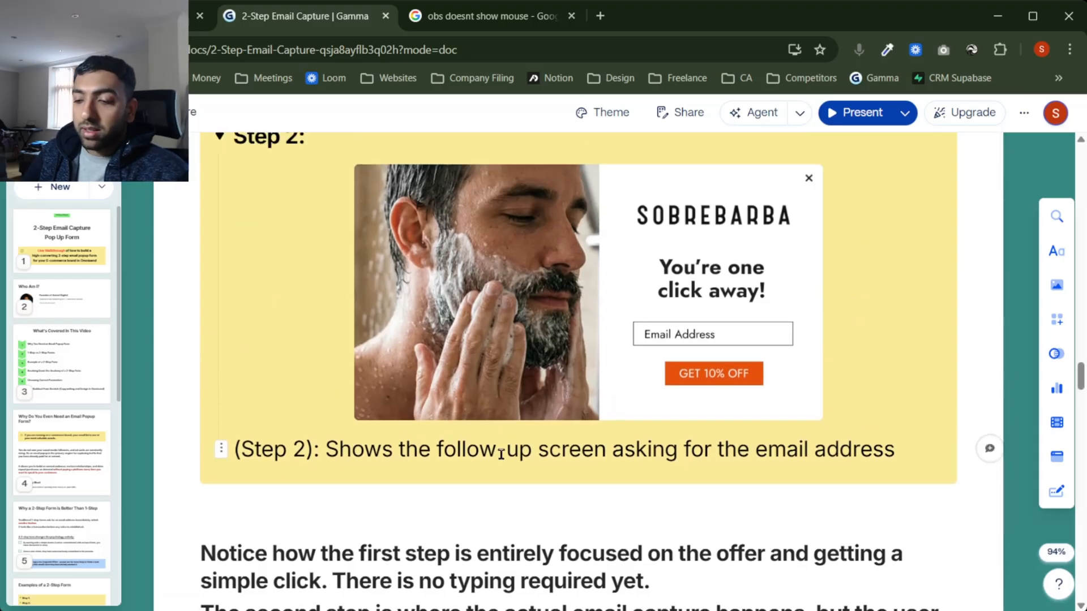
scroll(591, 434, "up", 7)
scroll(660, 384, "down", 9)
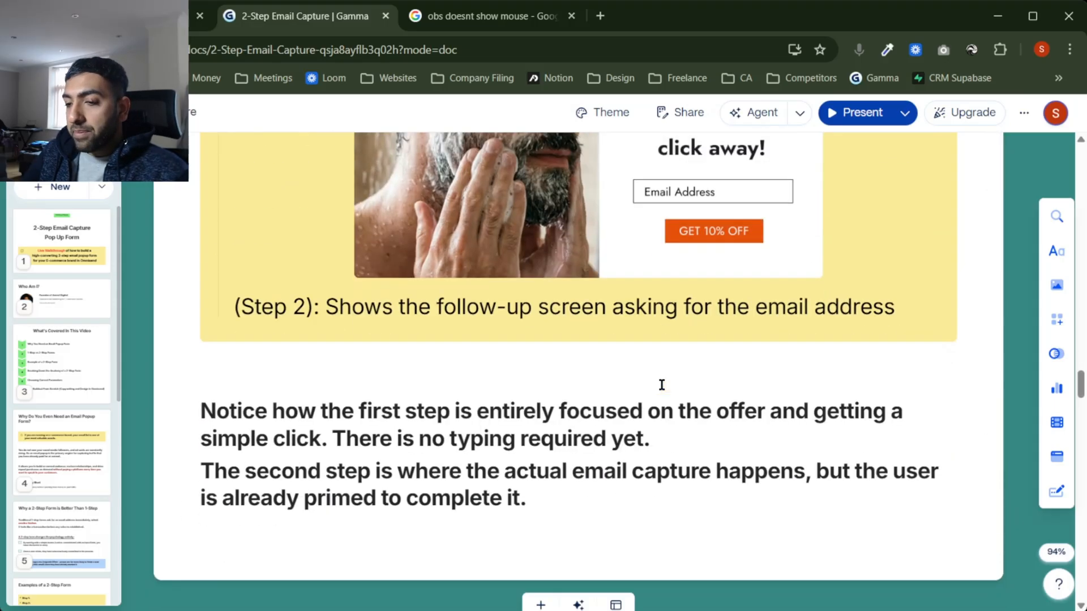
scroll(592, 488, "up", 1)
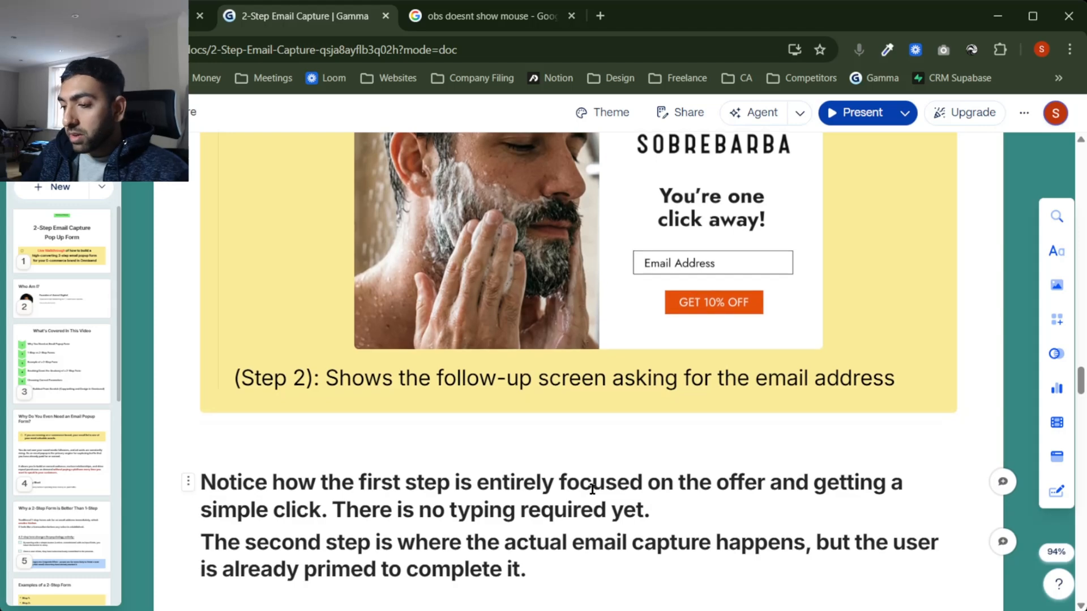
scroll(614, 312, "up", 6)
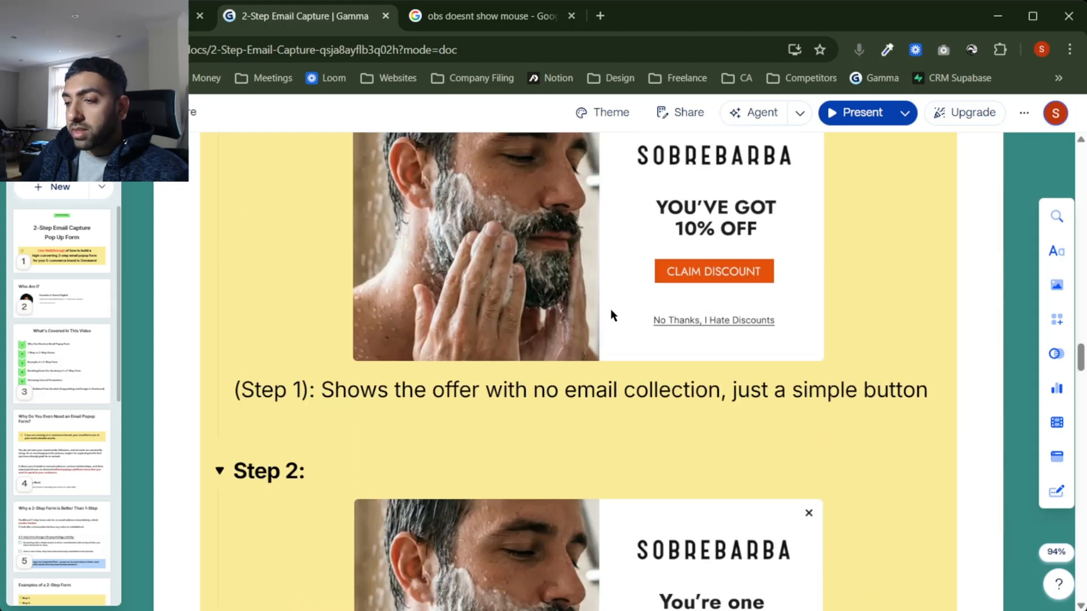
scroll(614, 312, "down", 5)
scroll(612, 315, "down", 3)
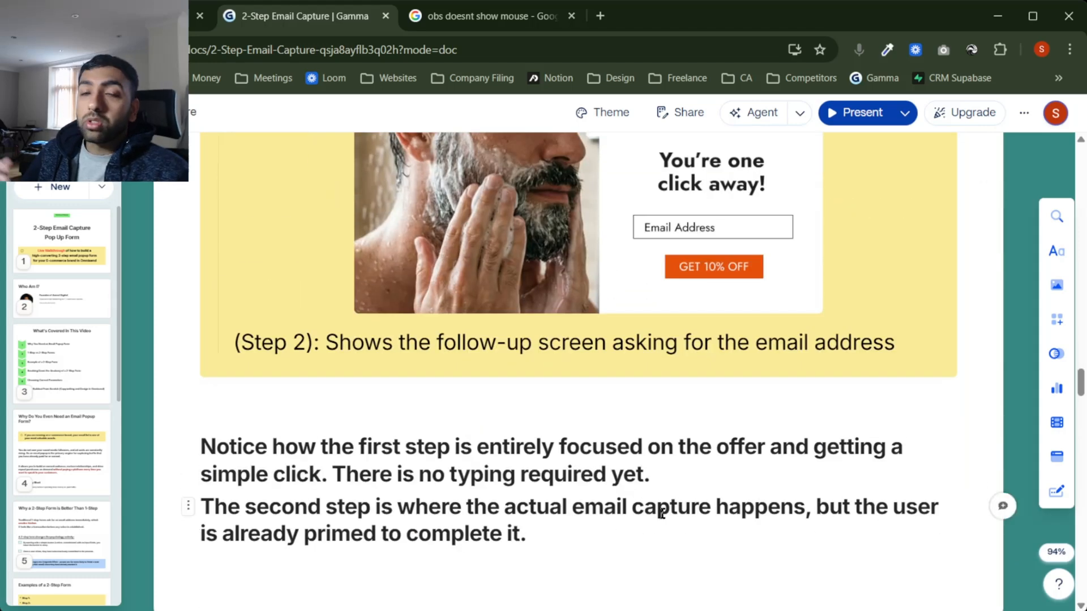
scroll(661, 513, "down", 9)
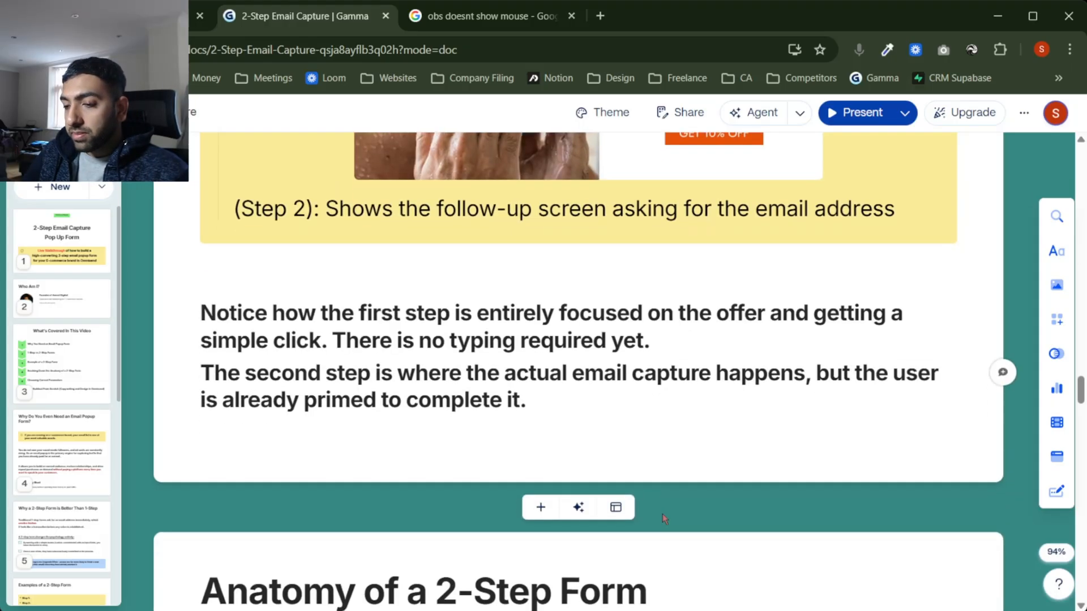
scroll(663, 513, "down", 3)
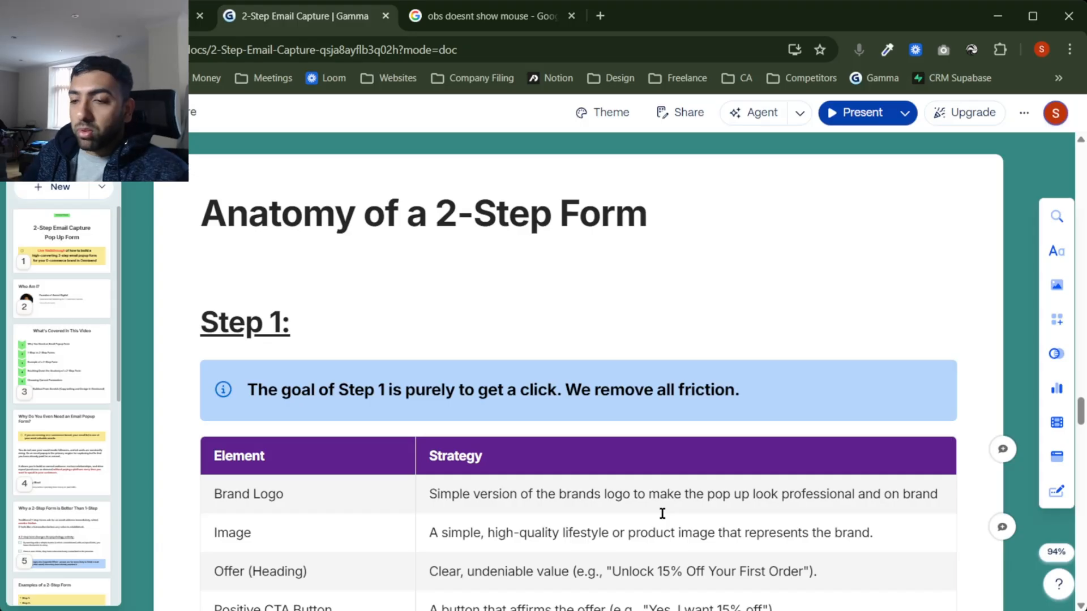
scroll(662, 513, "down", 2)
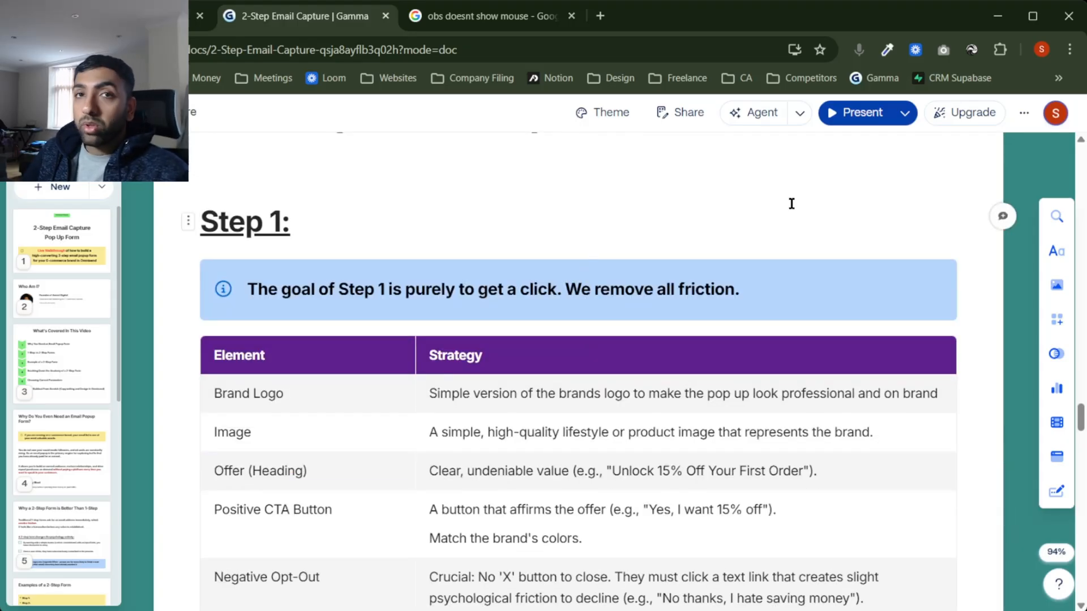
scroll(791, 203, "down", 2)
scroll(791, 204, "up", 1)
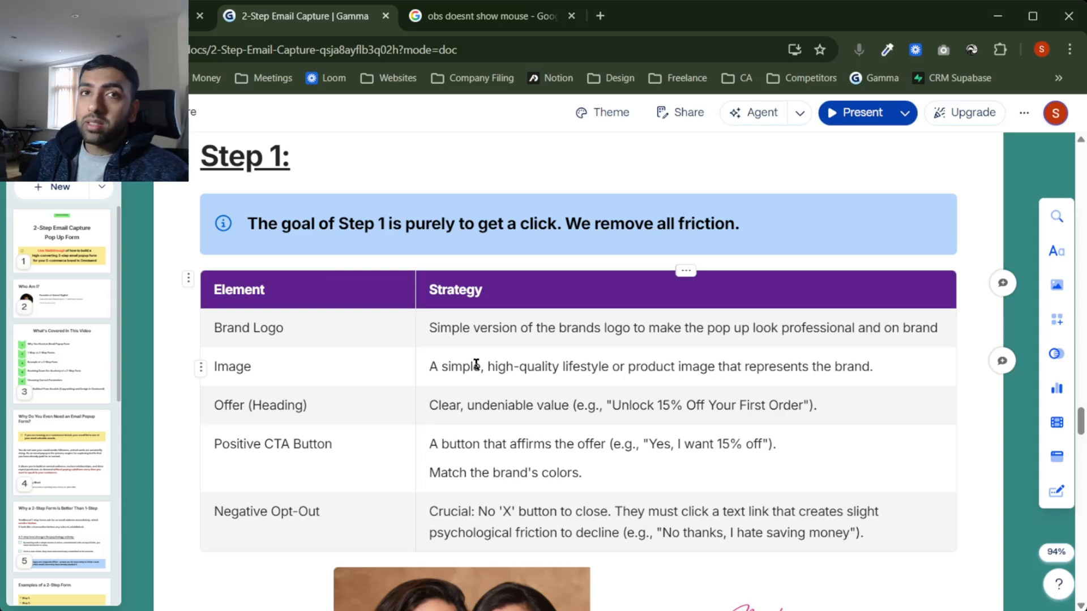
scroll(476, 365, "down", 3)
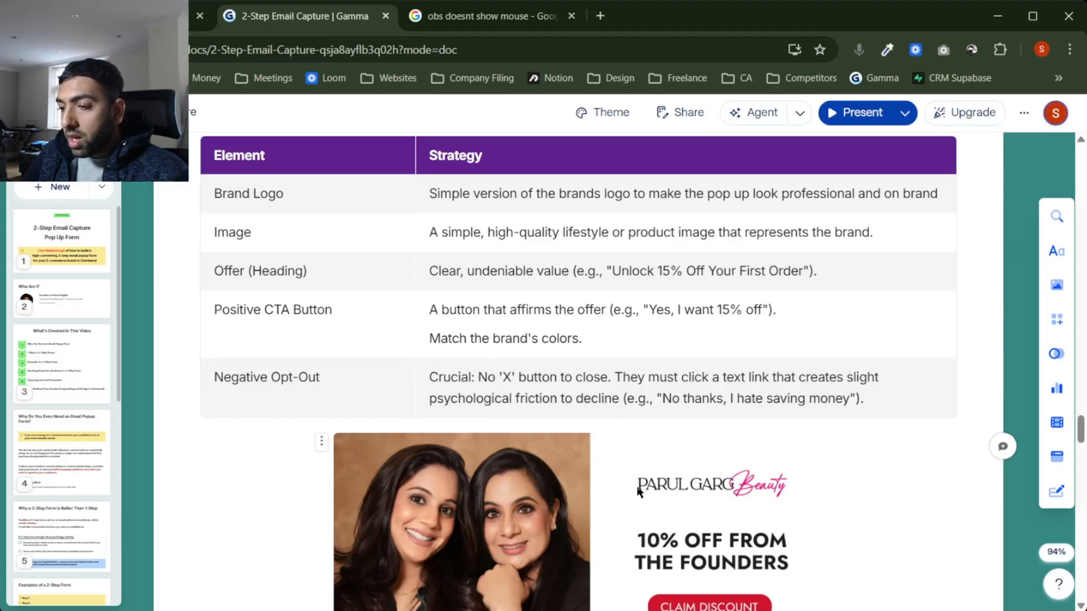
Step: Scroll past the Step 1 table and example popup to the Step 2 heading, callout and table
scroll(640, 490, "down", 2)
scroll(450, 474, "up", 3)
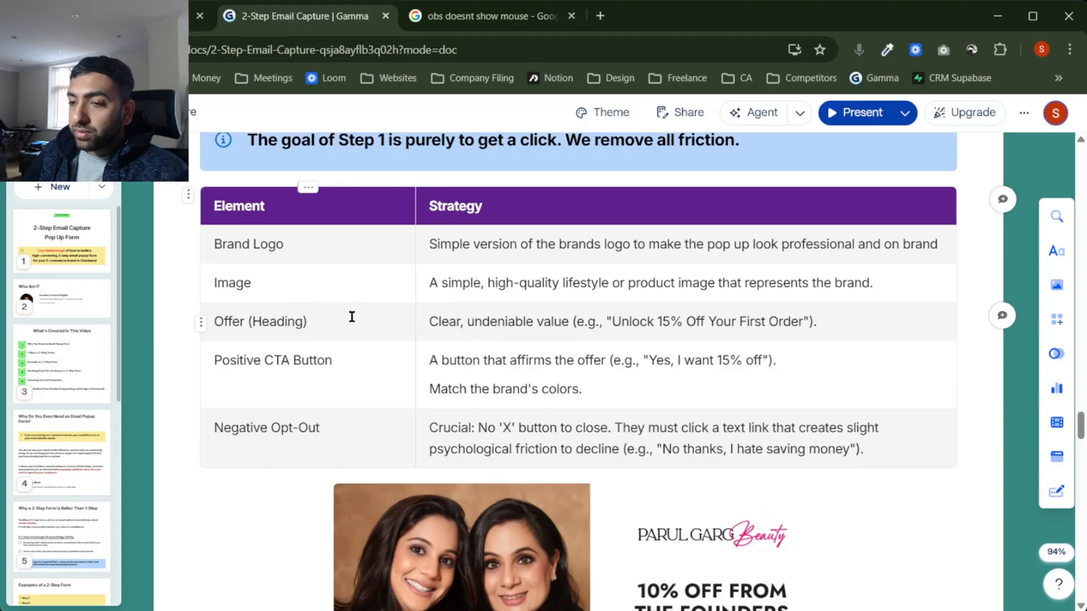
scroll(510, 376, "down", 2)
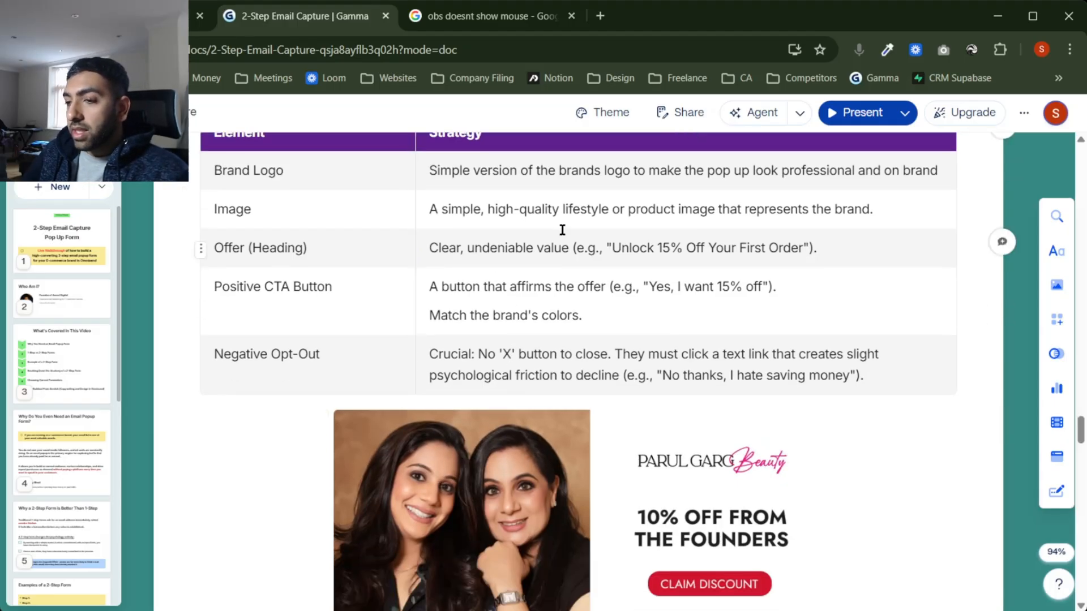
scroll(564, 232, "up", 2)
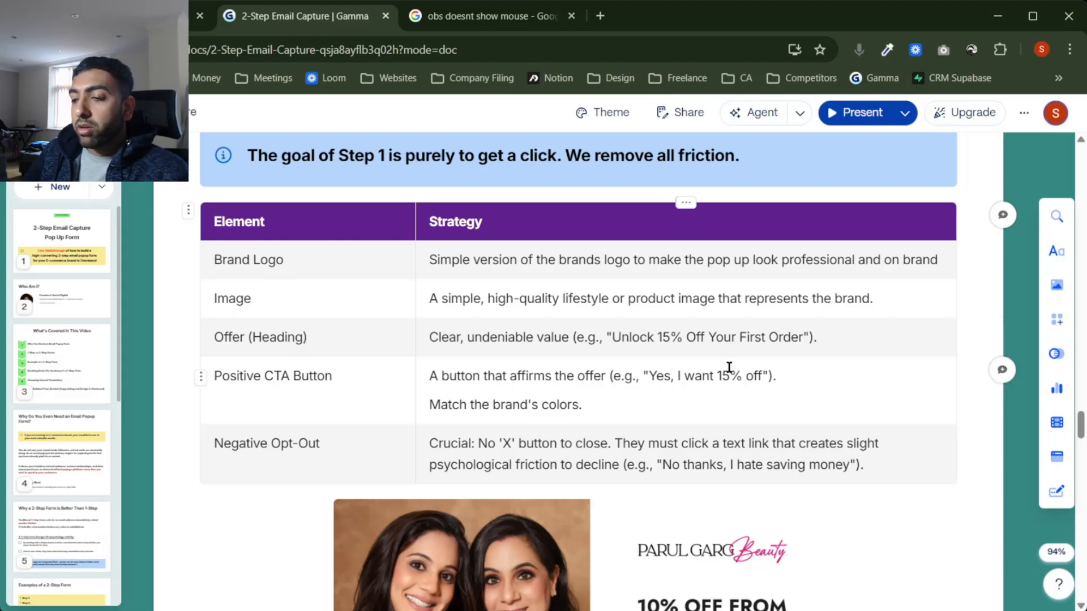
scroll(728, 369, "down", 2)
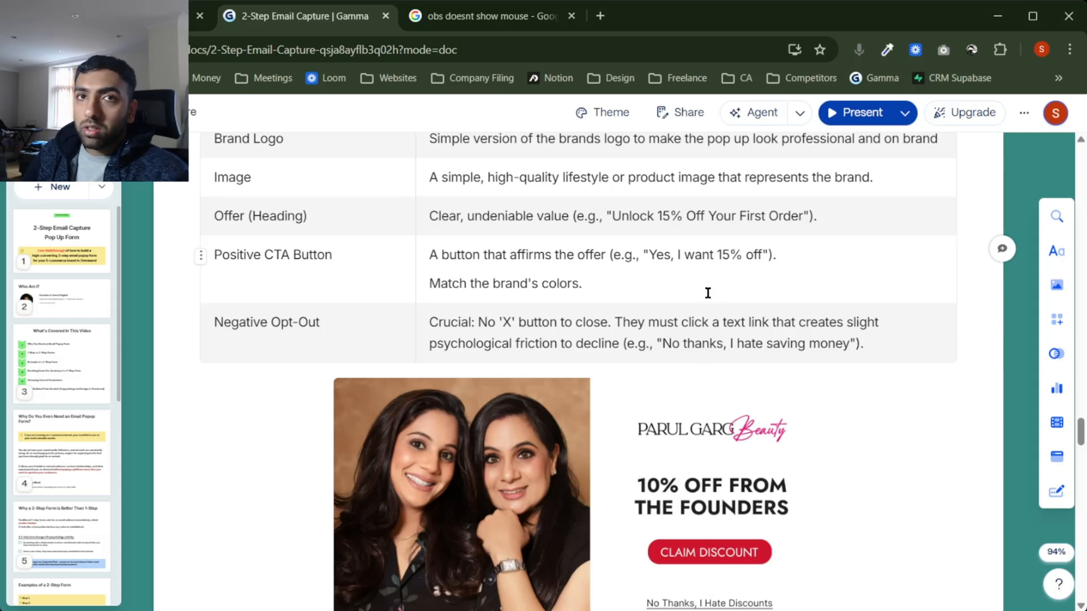
scroll(708, 292, "up", 1)
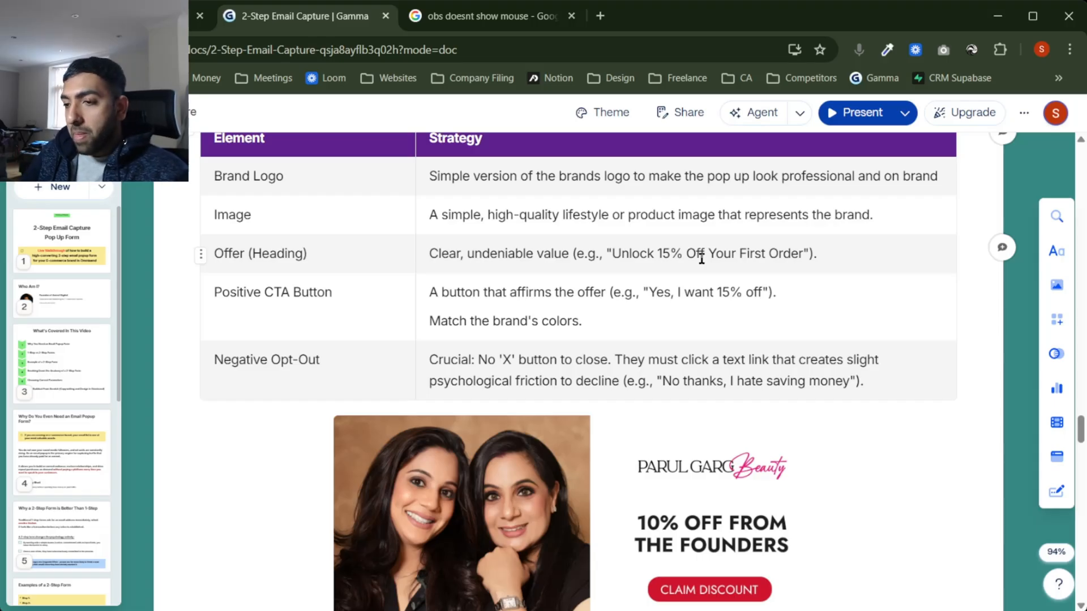
scroll(702, 258, "down", 1)
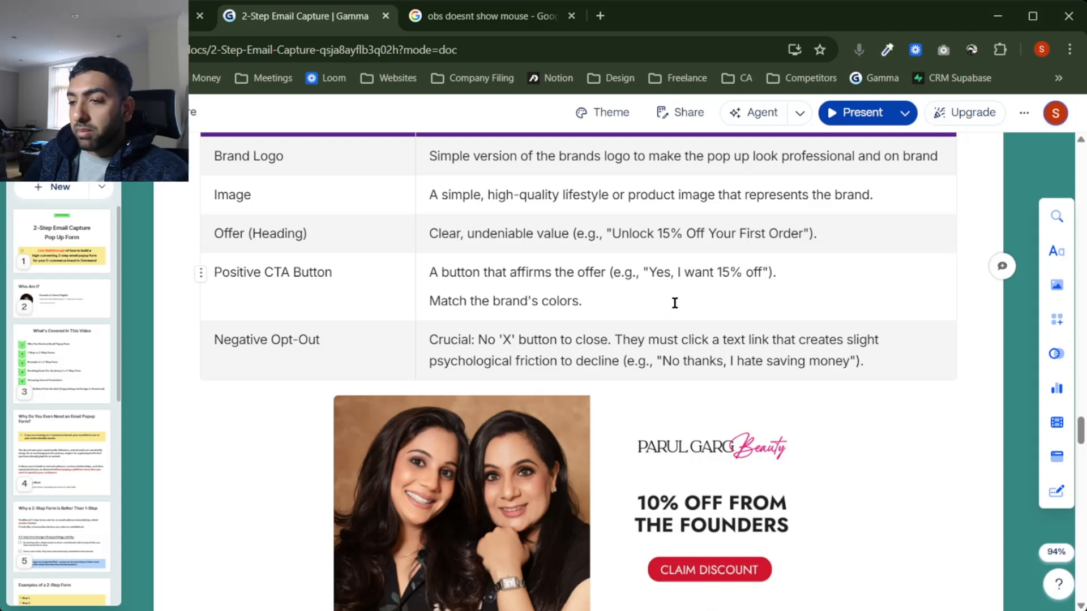
scroll(675, 303, "down", 1)
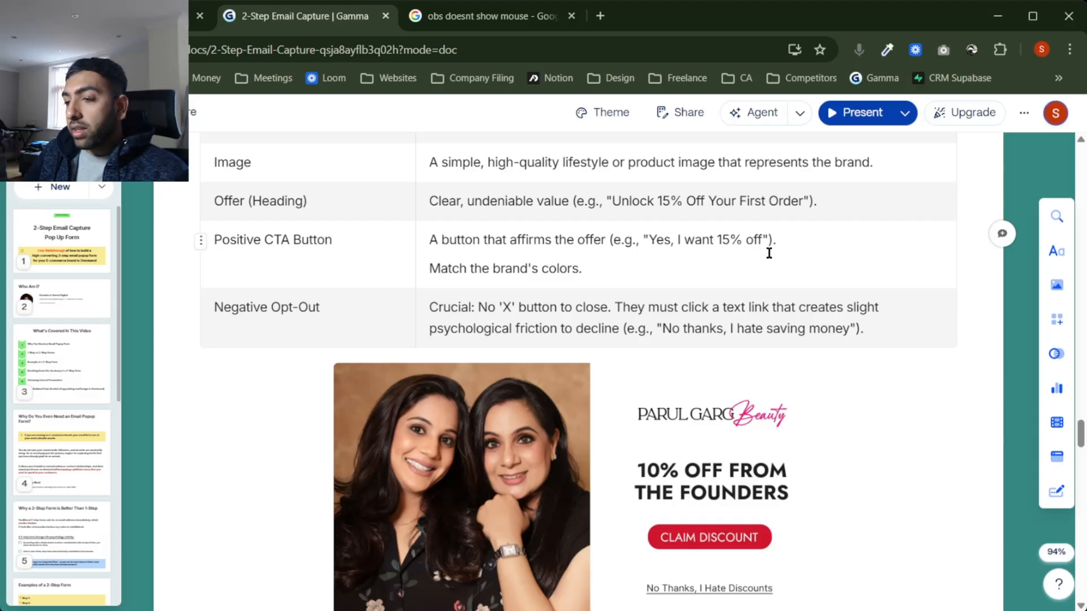
scroll(769, 253, "down", 1)
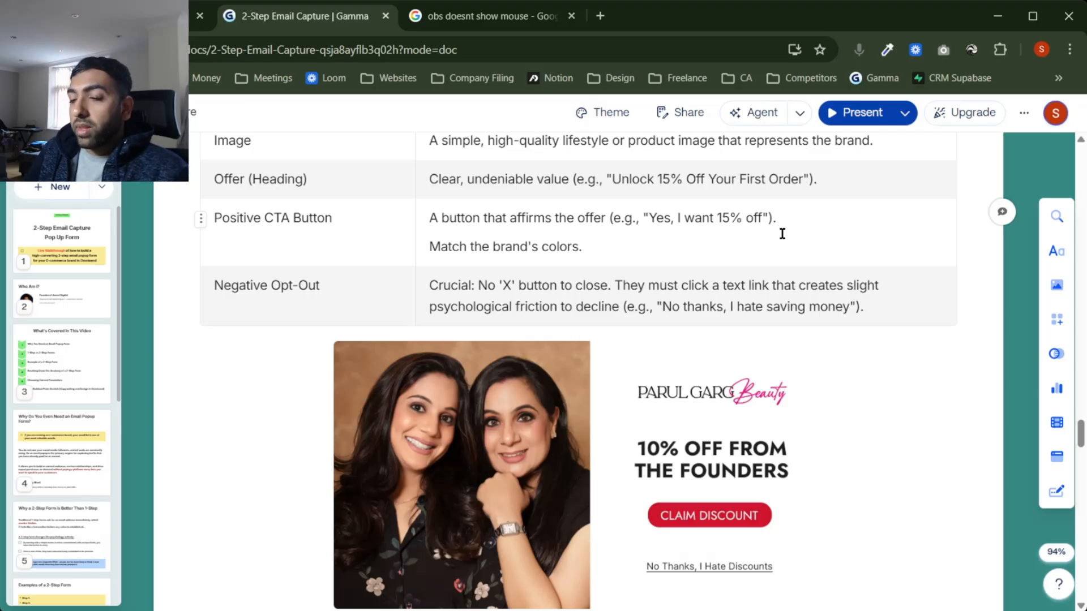
scroll(687, 443, "down", 1)
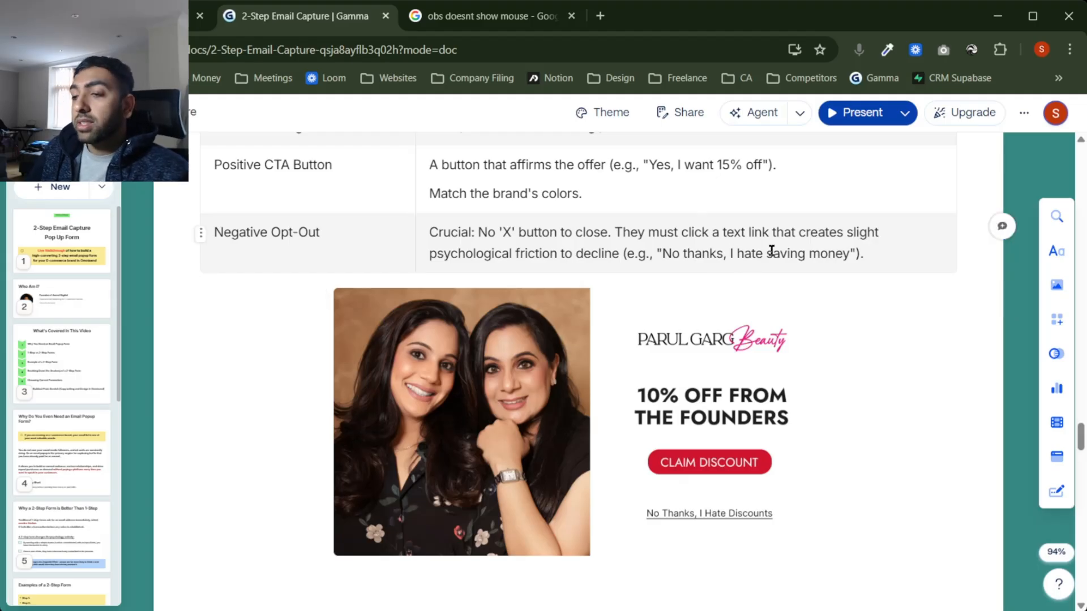
scroll(771, 249, "down", 7)
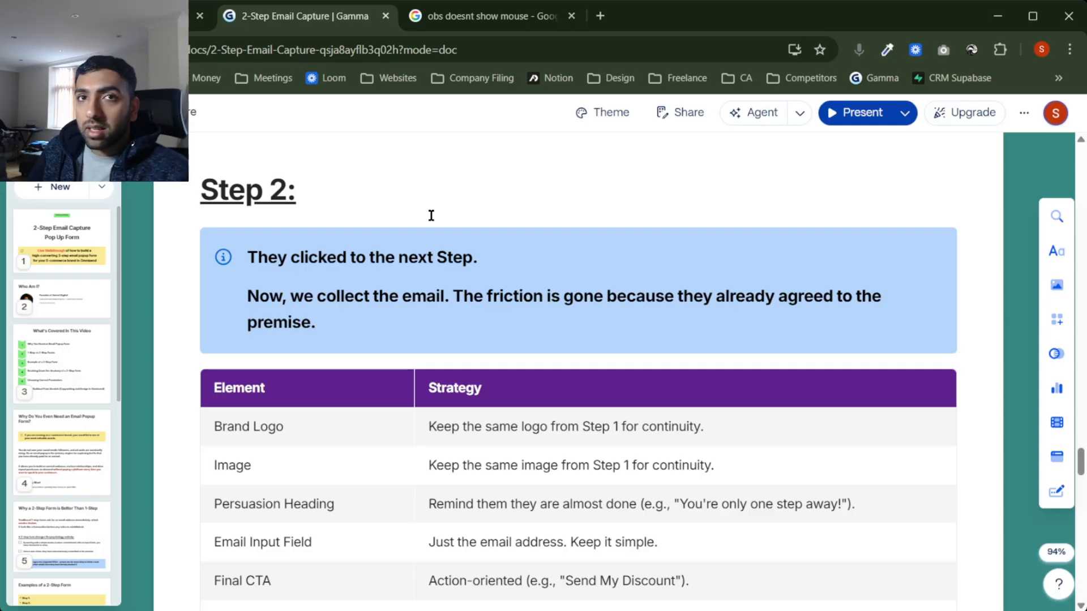
scroll(489, 282, "down", 2)
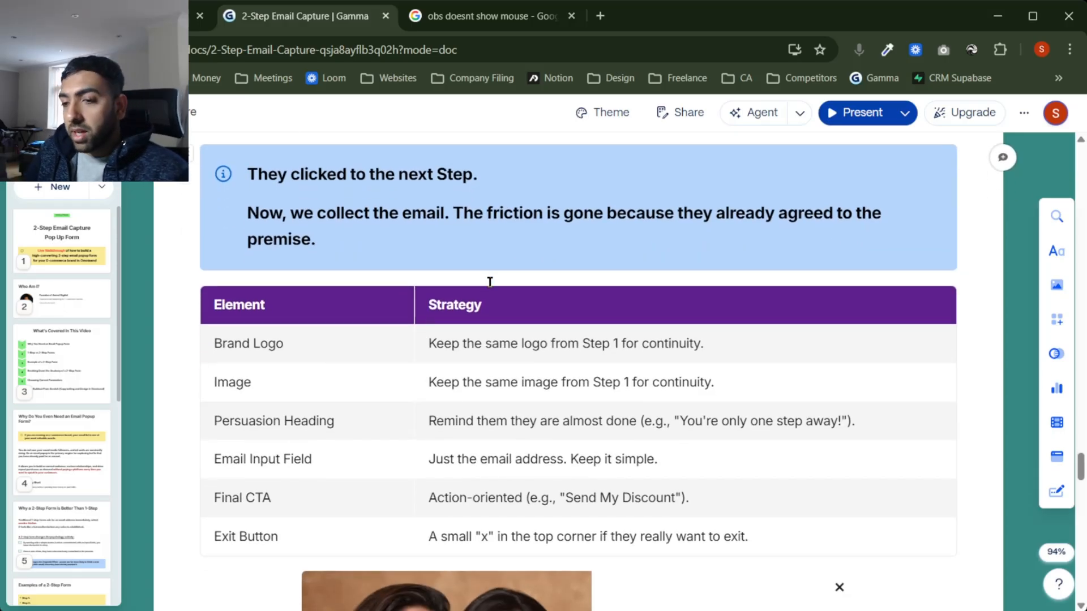
scroll(489, 282, "down", 2)
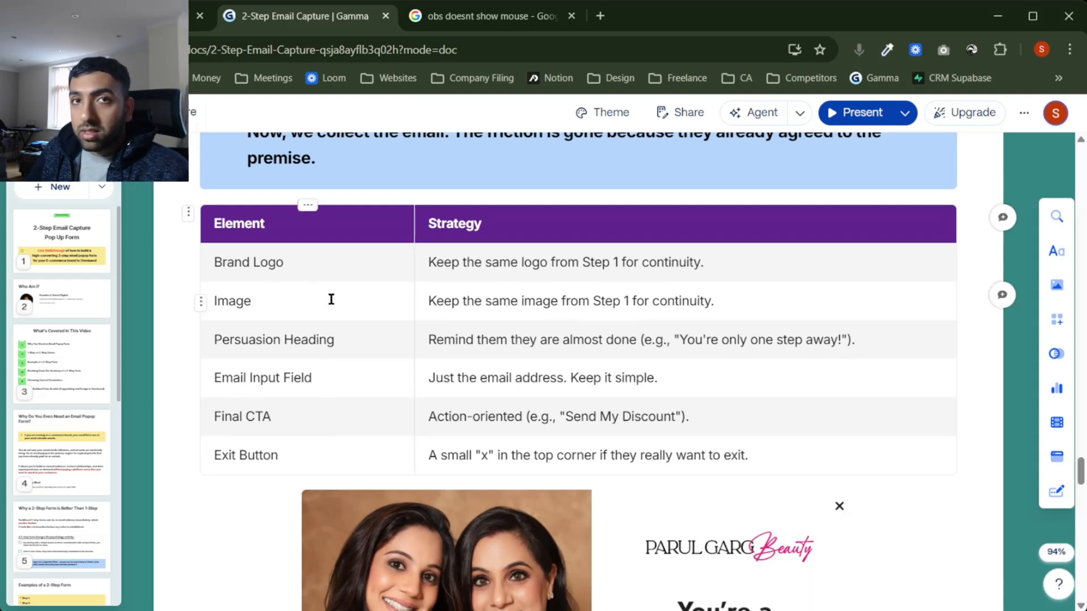
scroll(331, 298, "down", 2)
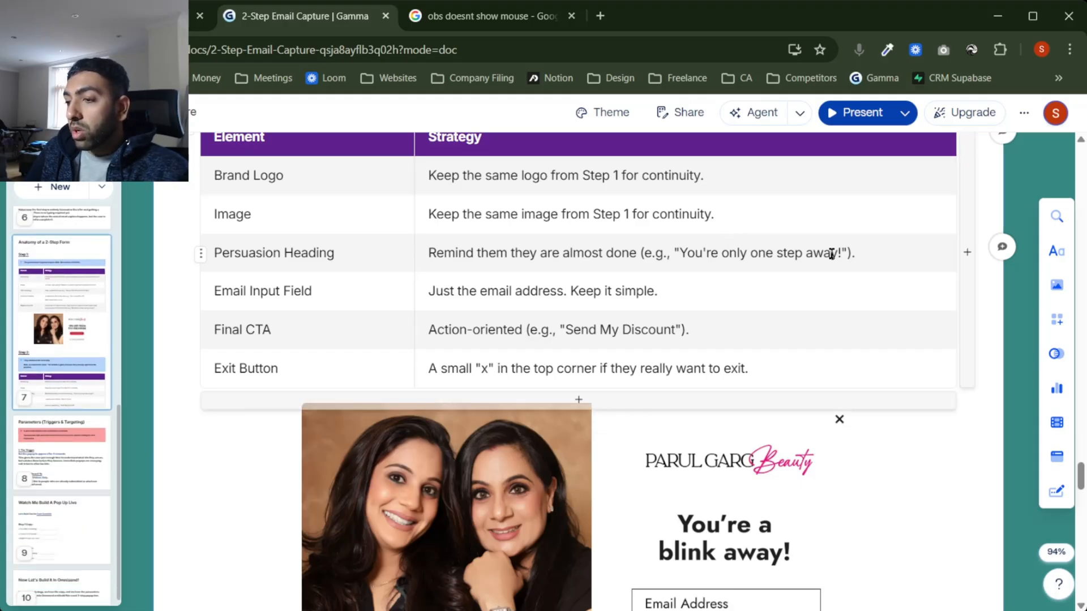
left_click(167, 425)
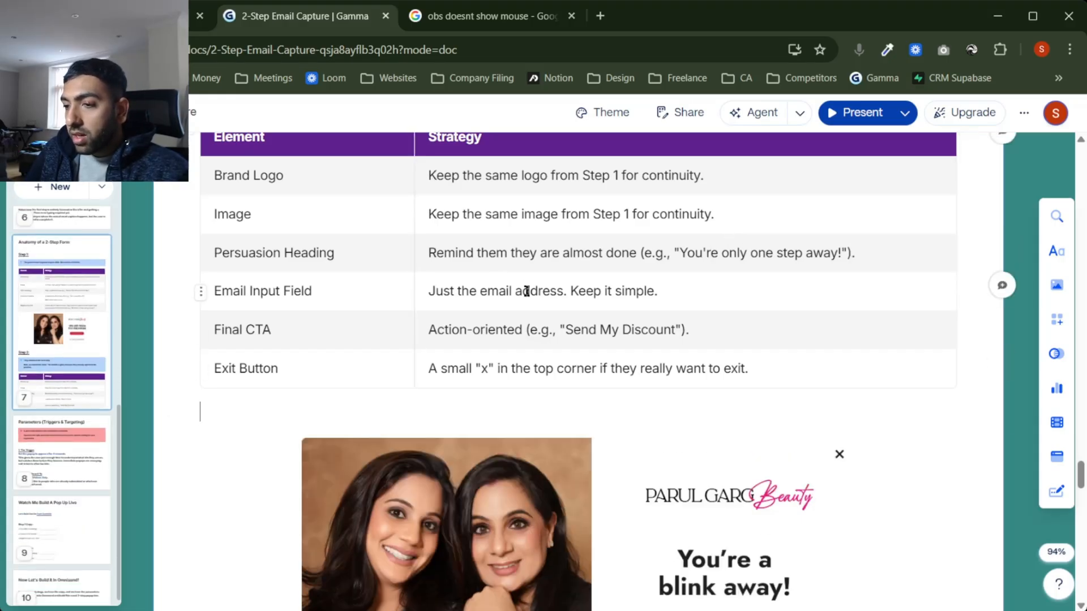
scroll(690, 382, "down", 2)
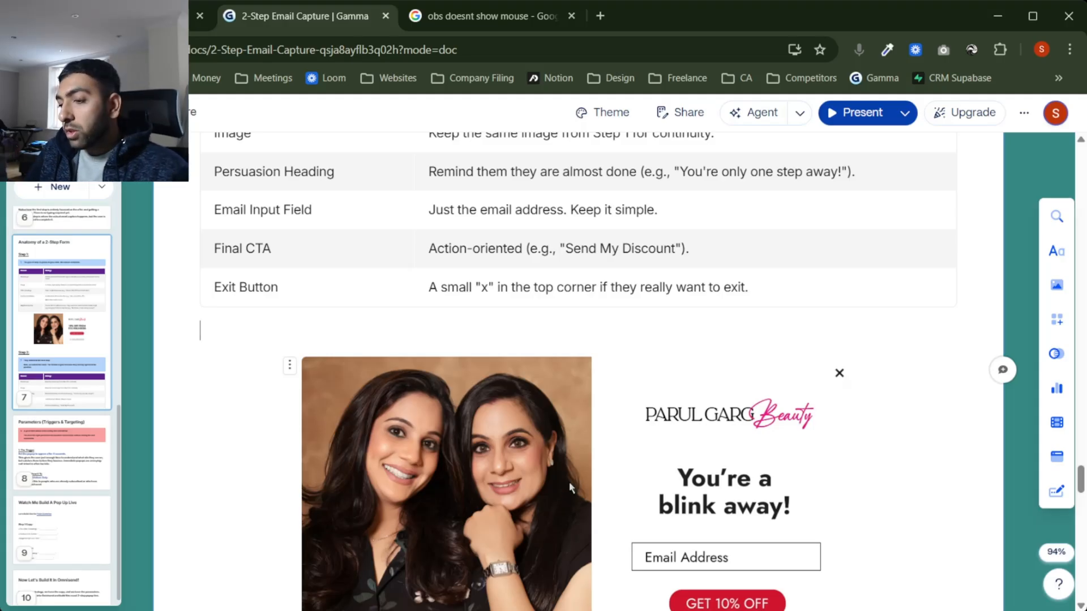
scroll(838, 510, "up", 1)
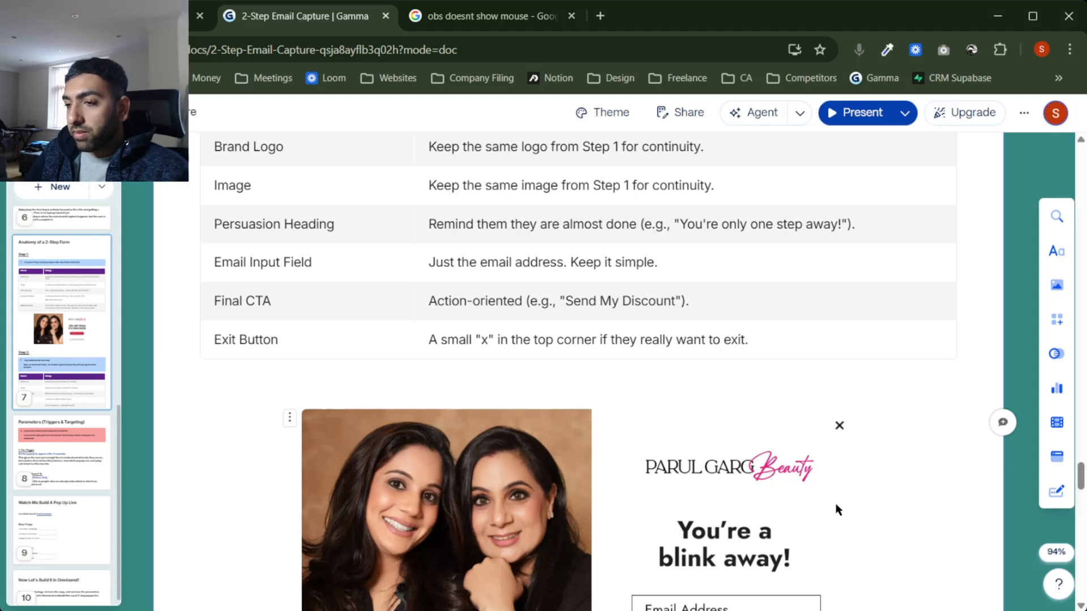
scroll(838, 509, "up", 1)
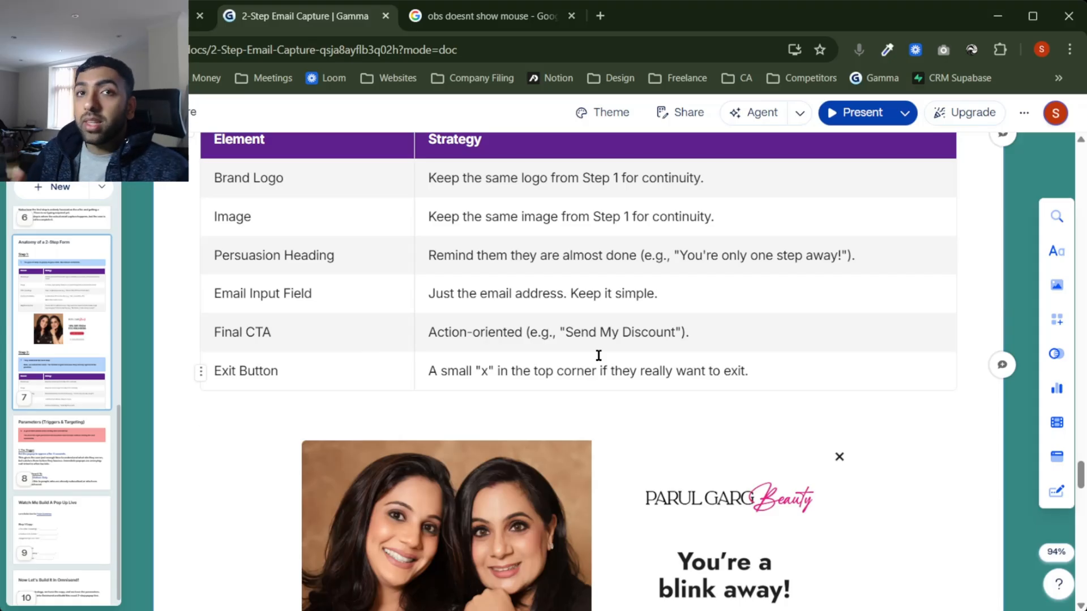
Step: Scroll past the Step 2 pop-up mockup to the Parameters (Triggers & Targeting) card
scroll(598, 355, "down", 1)
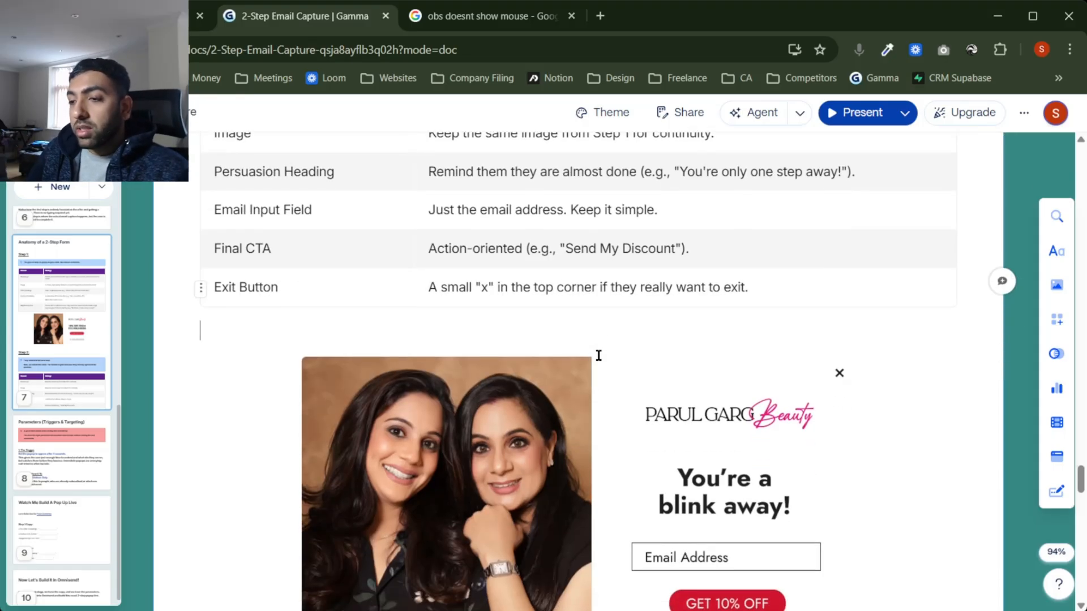
scroll(657, 253, "down", 2)
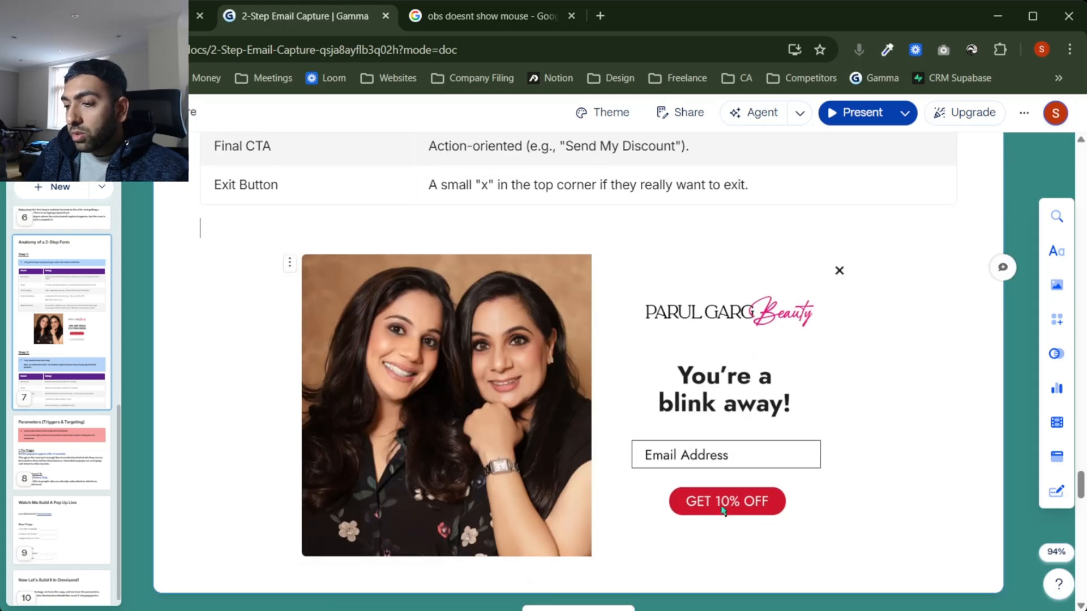
scroll(701, 272, "up", 2)
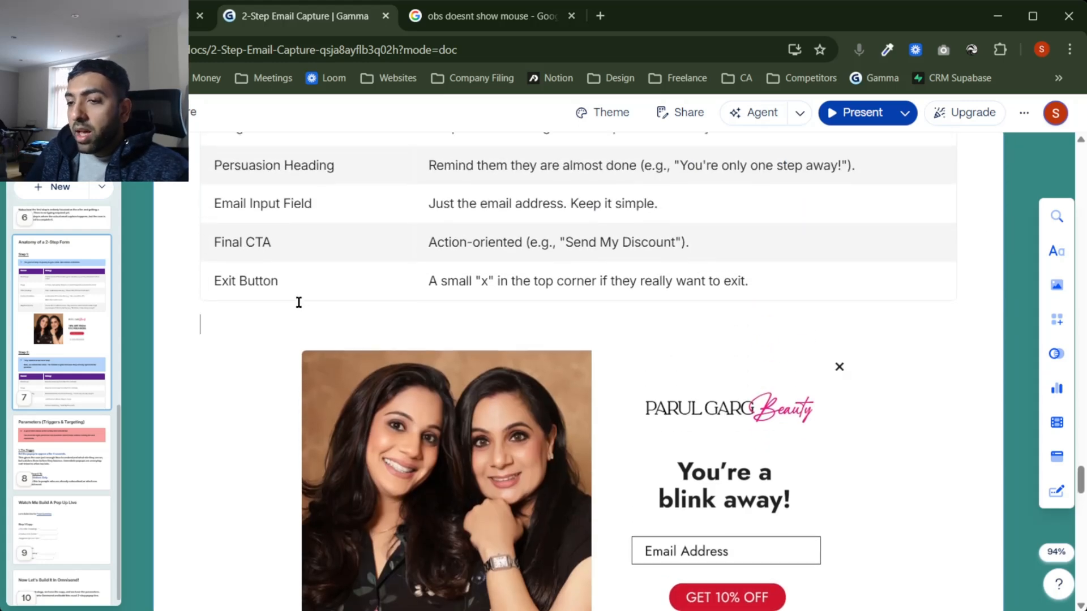
scroll(481, 325, "down", 8)
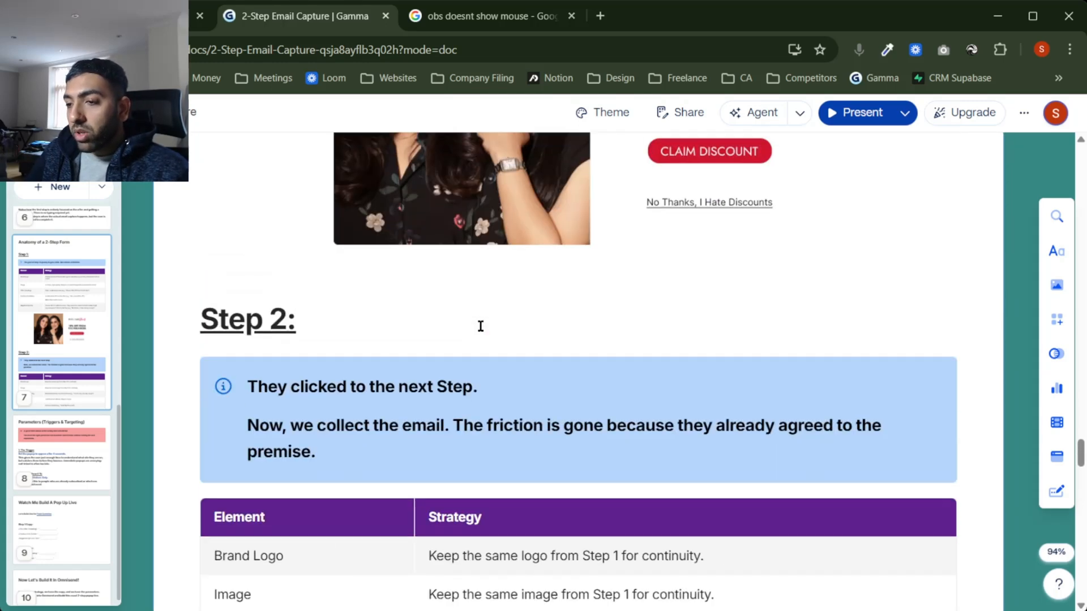
scroll(481, 326, "up", 12)
scroll(480, 329, "down", 20)
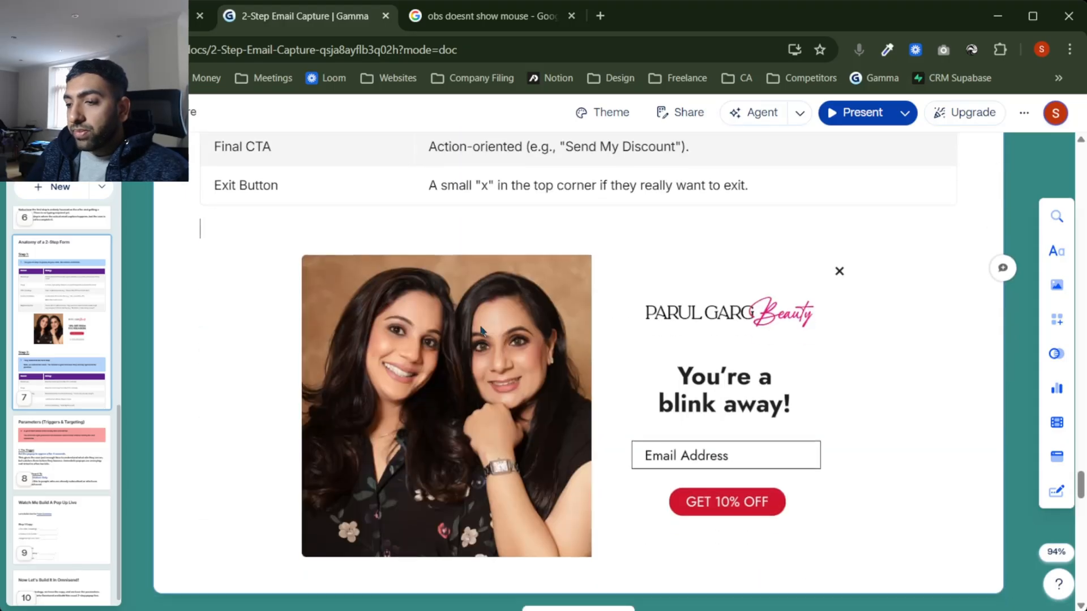
scroll(483, 331, "up", 4)
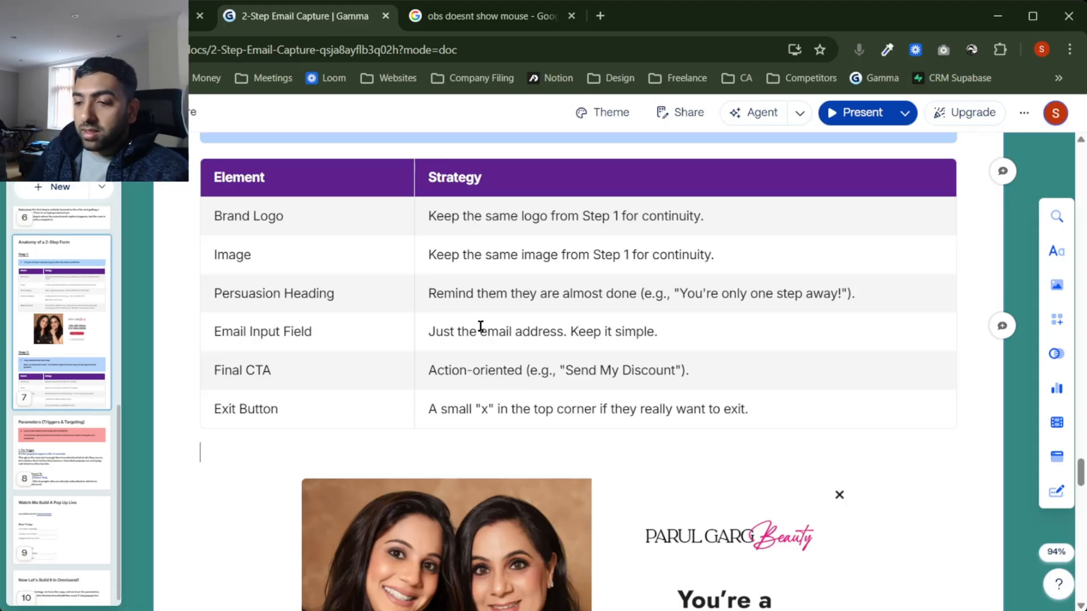
scroll(481, 326, "down", 2)
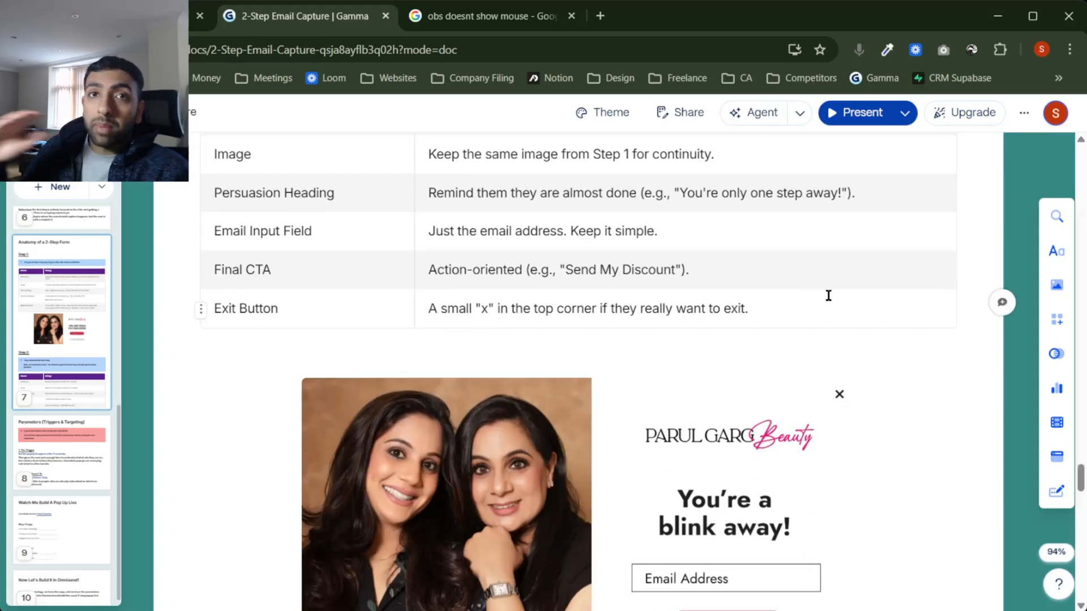
scroll(828, 296, "down", 2)
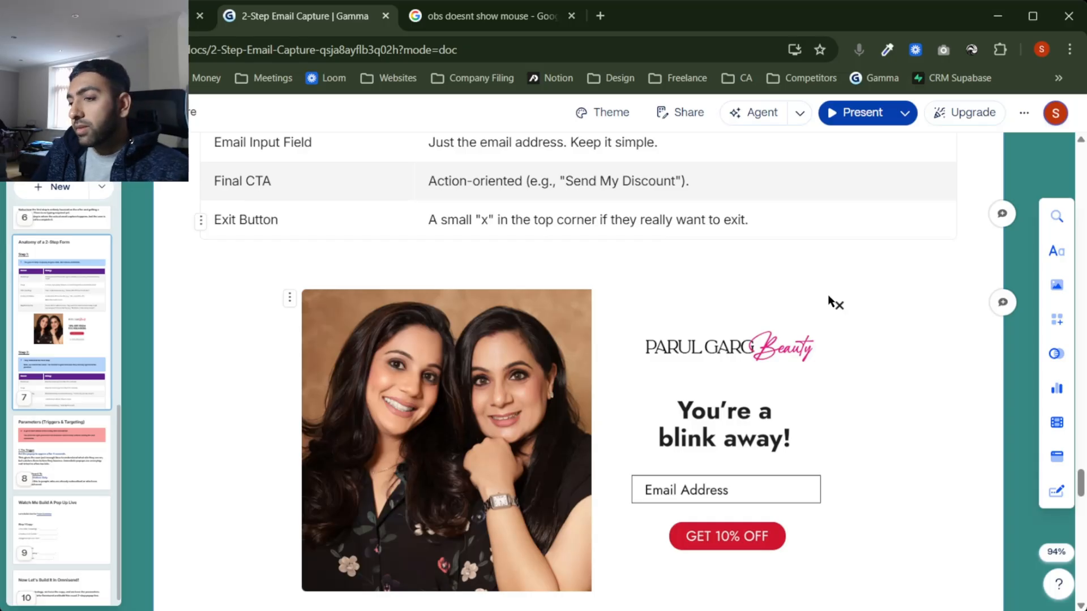
scroll(829, 295, "down", 1)
scroll(828, 295, "up", 1)
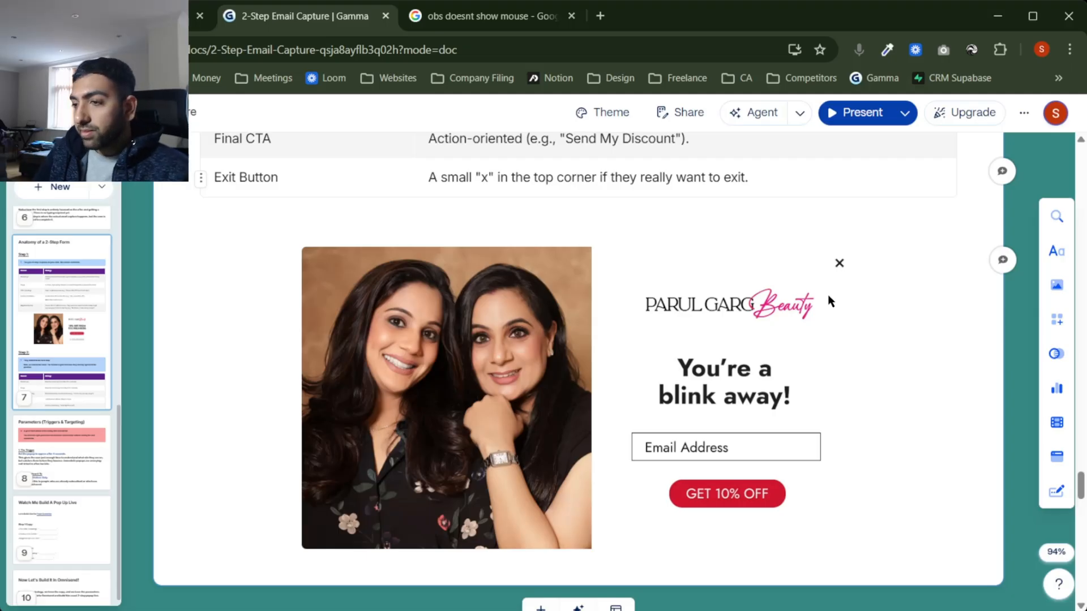
scroll(827, 300, "down", 3)
scroll(830, 300, "down", 5)
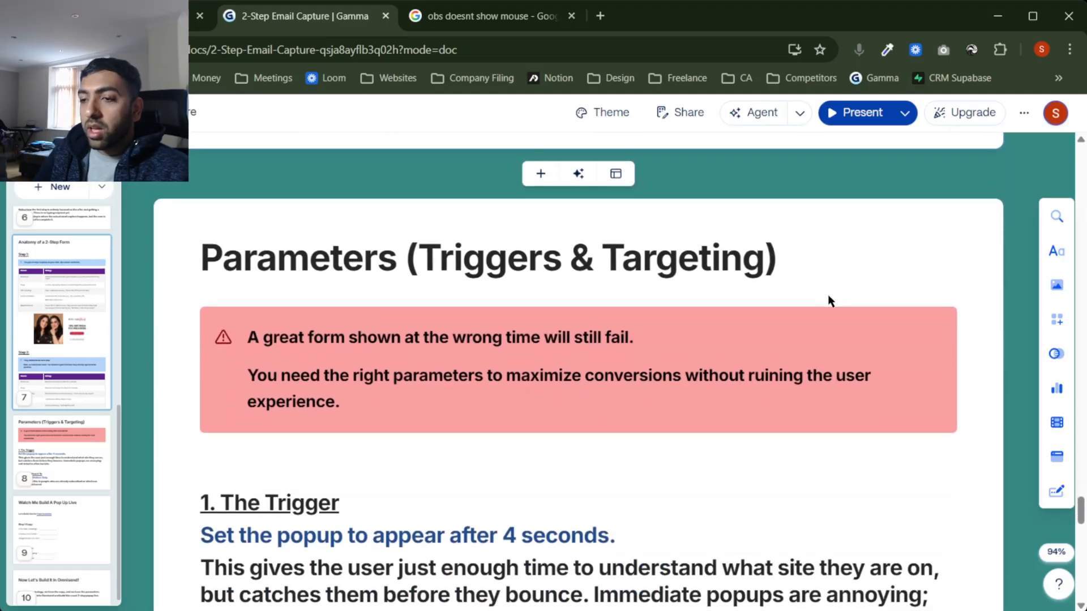
Step: Scroll through the '1. The Trigger' and '2. Who to Show it To' guidance
scroll(830, 300, "up", 7)
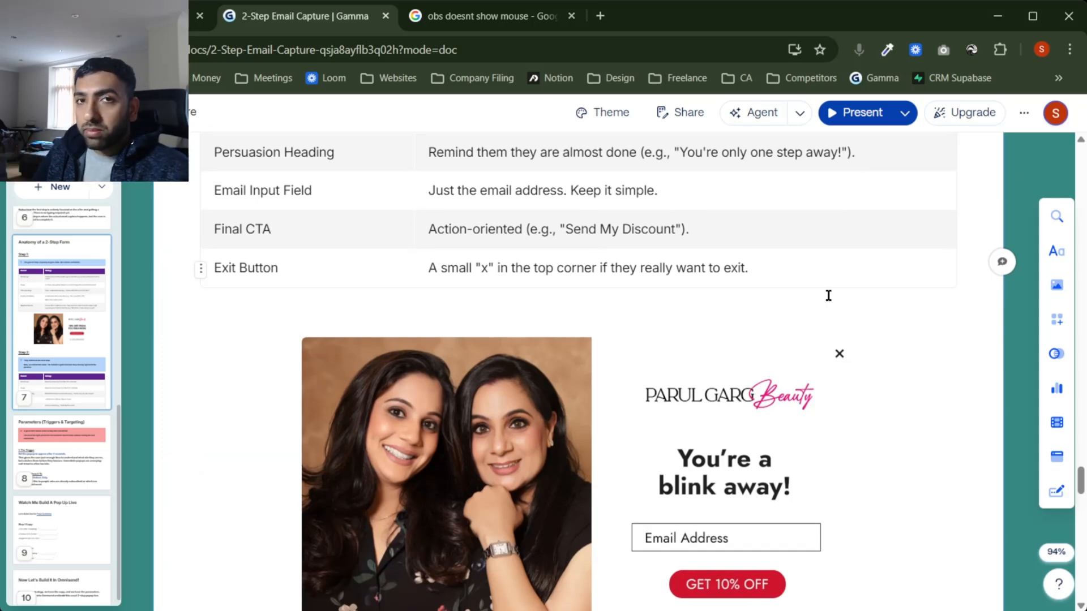
scroll(829, 296, "down", 7)
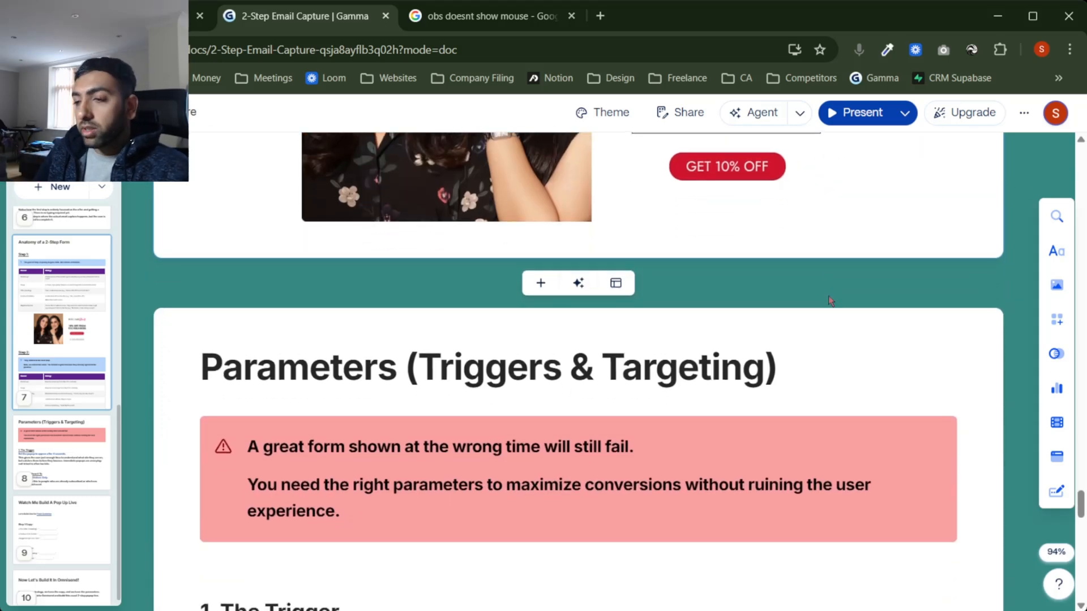
scroll(828, 297, "down", 3)
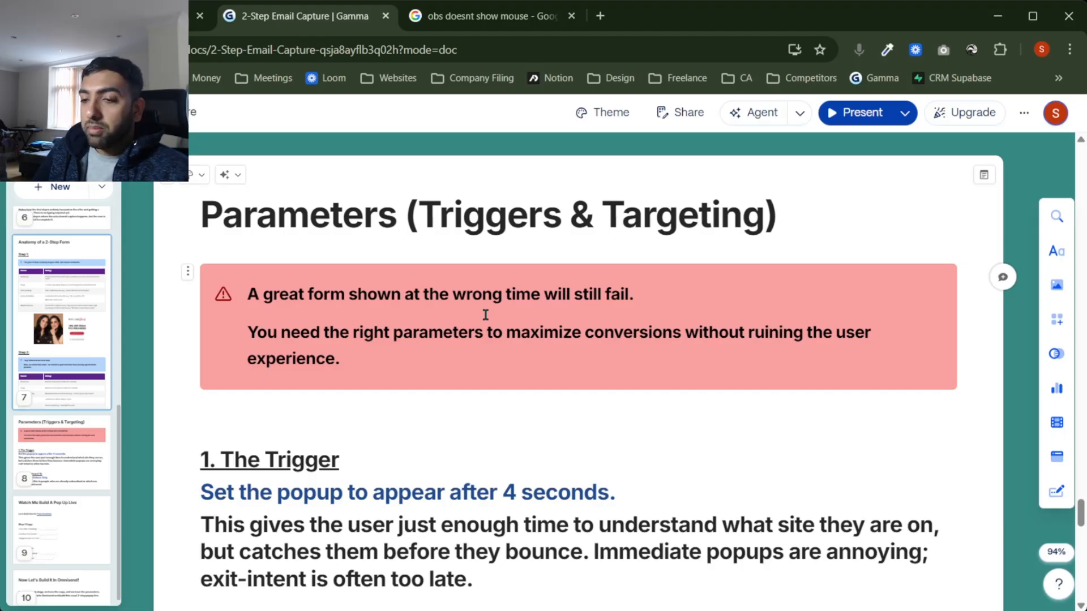
scroll(485, 314, "down", 3)
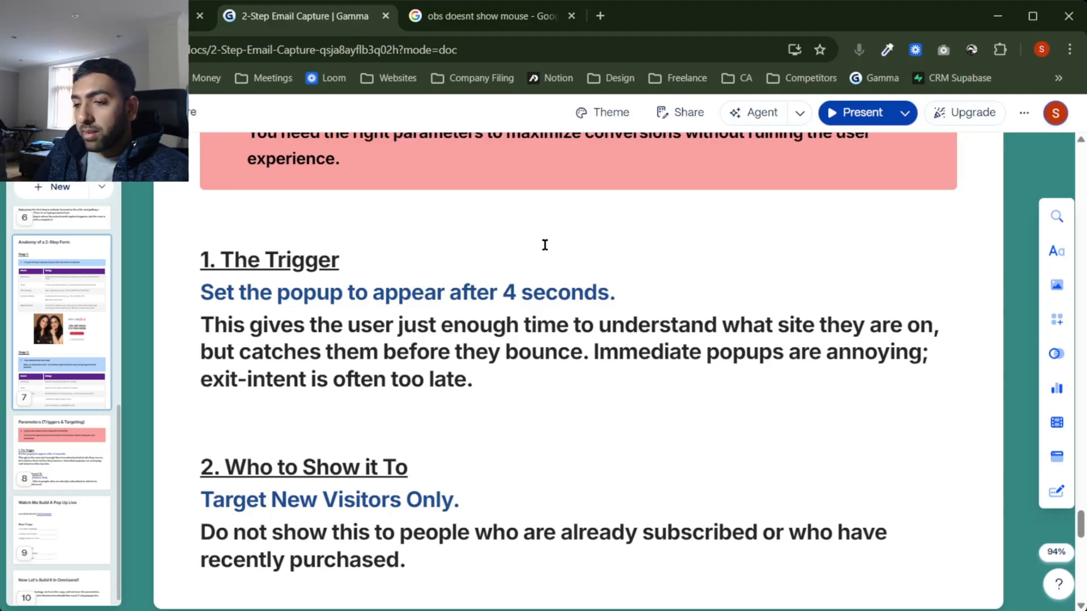
scroll(634, 379, "down", 1)
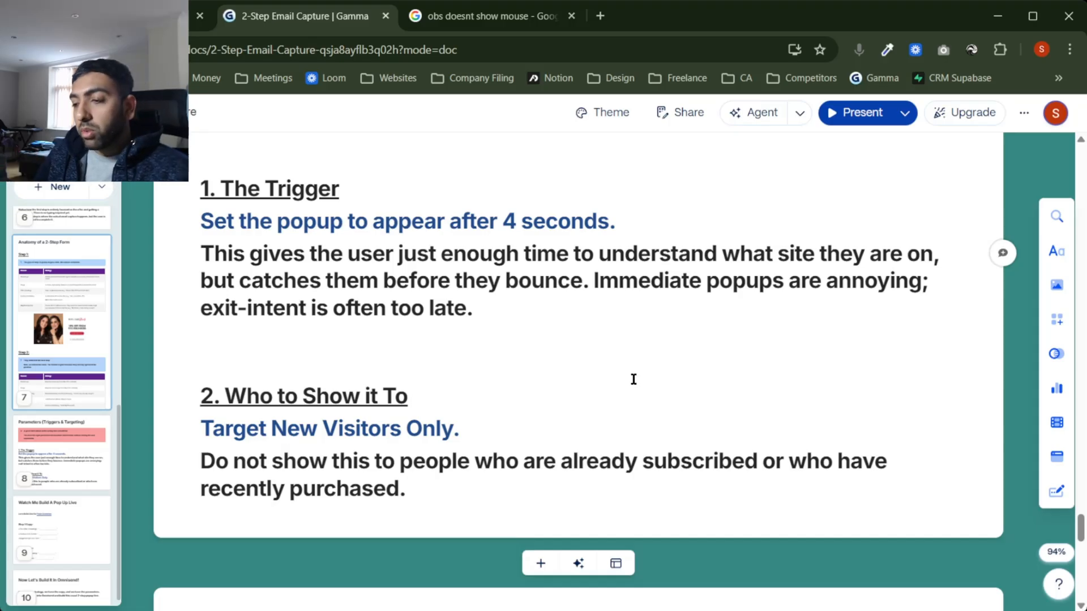
scroll(633, 379, "up", 1)
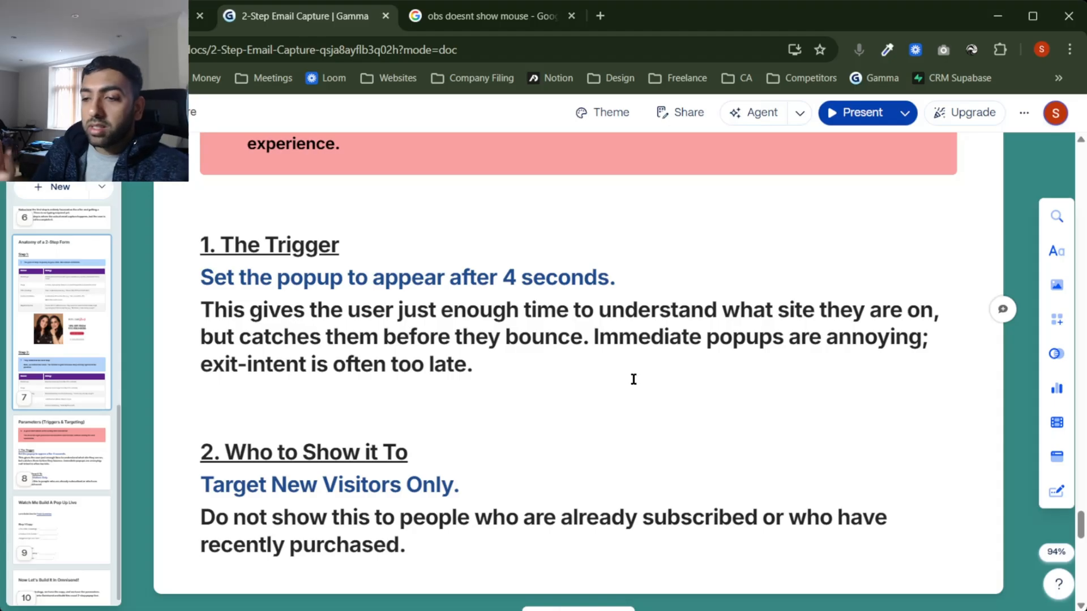
Step: Scroll to the 'Watch Me Build A Pop Up Live' Push Gummies card and its blank Step 1 copy fields
scroll(634, 379, "down", 8)
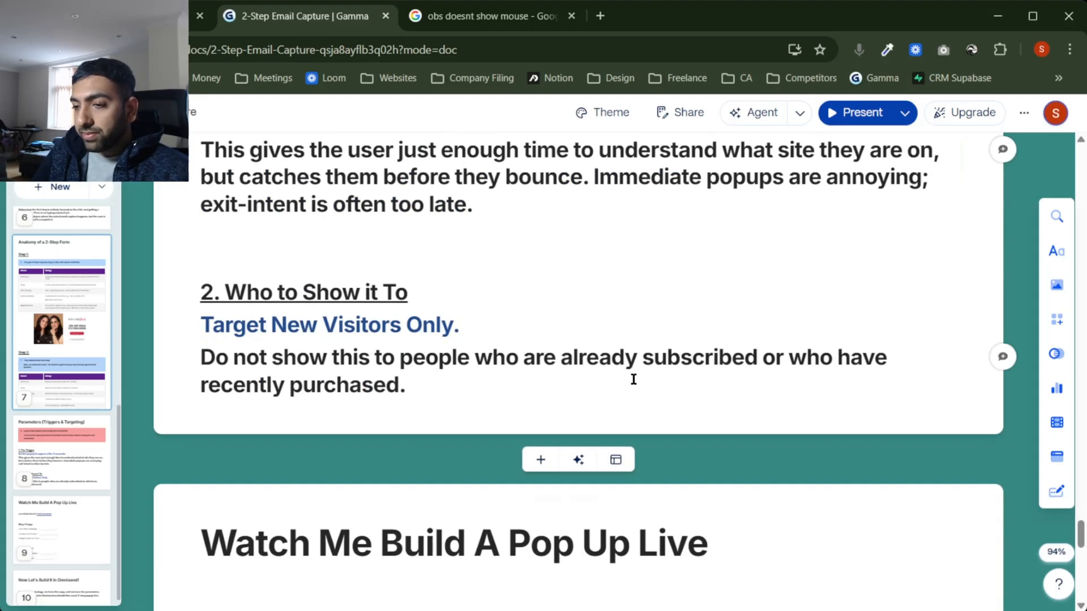
scroll(634, 380, "down", 1)
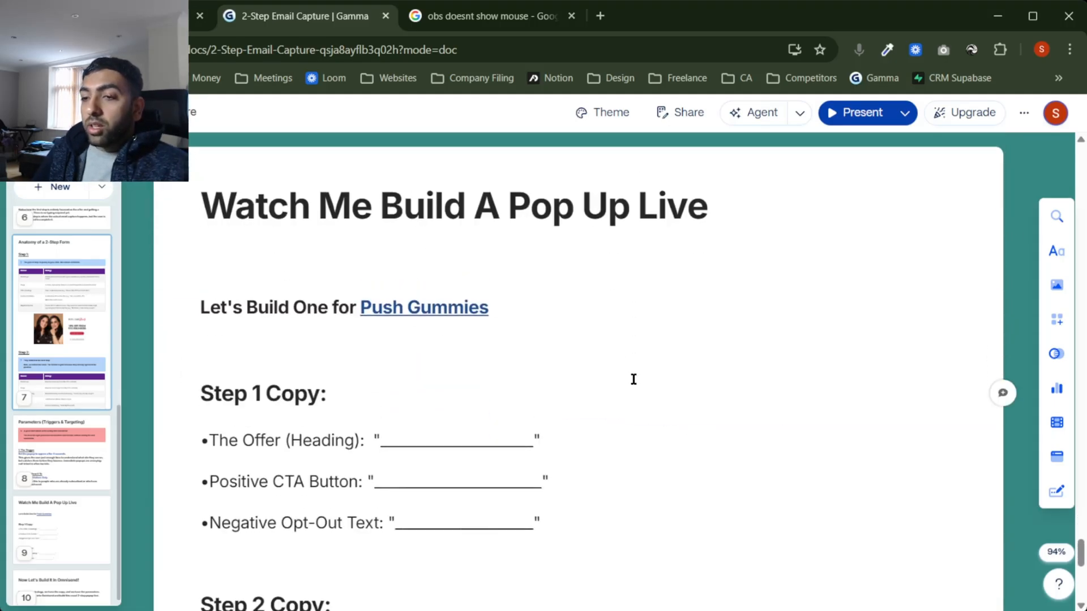
scroll(634, 379, "down", 1)
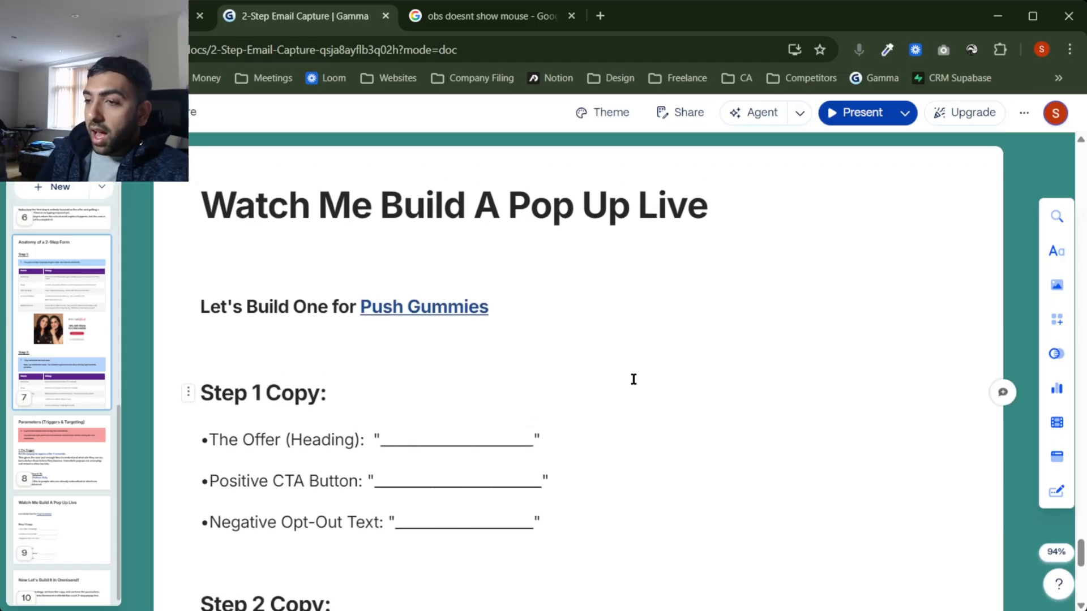
mouse_move(462, 310)
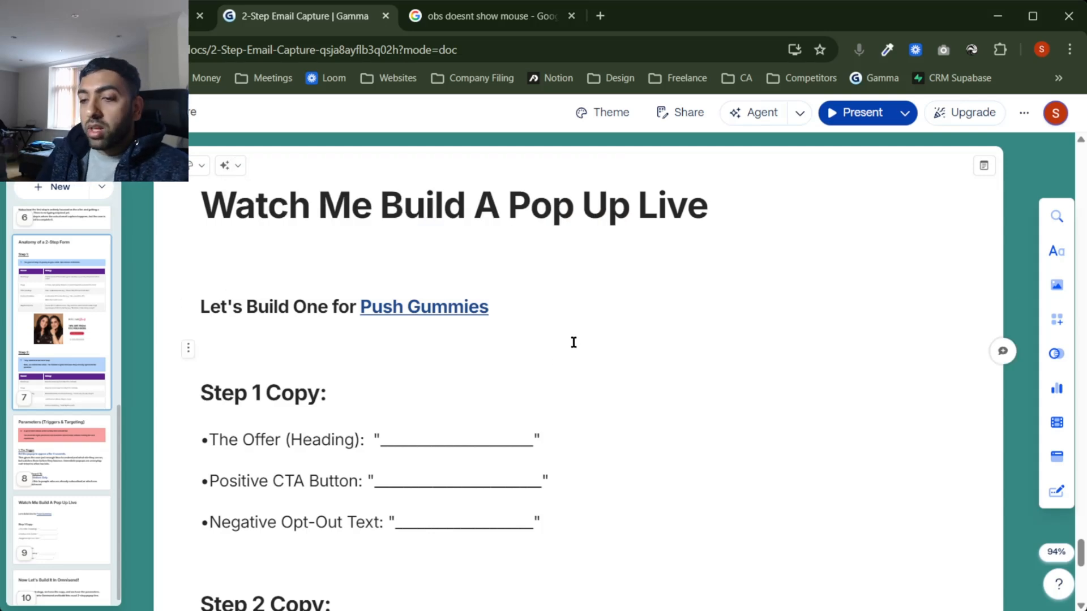
scroll(573, 342, "down", 5)
scroll(574, 342, "up", 2)
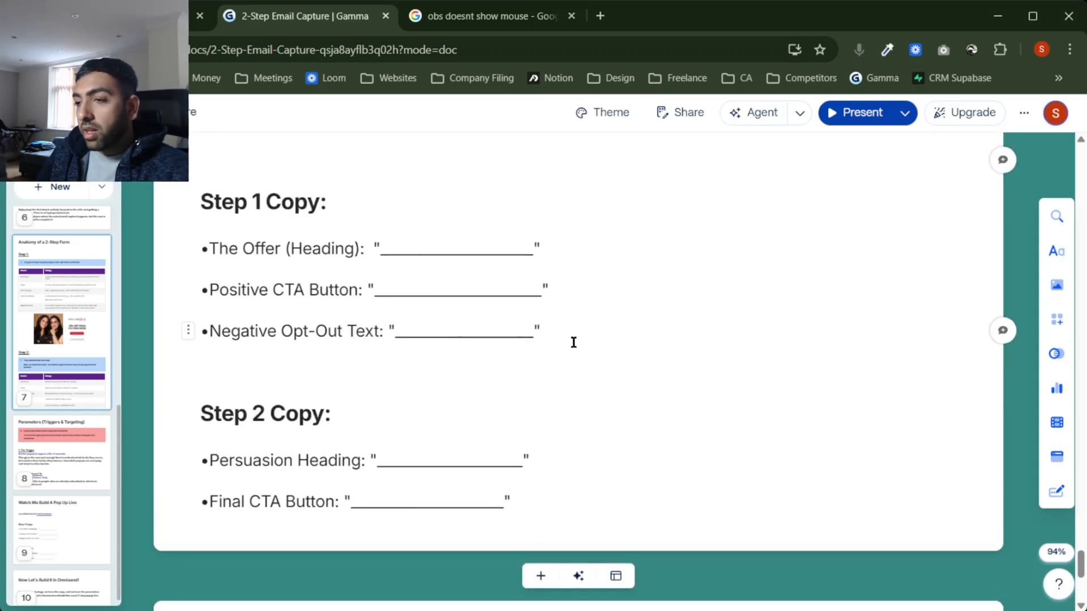
scroll(574, 342, "up", 2)
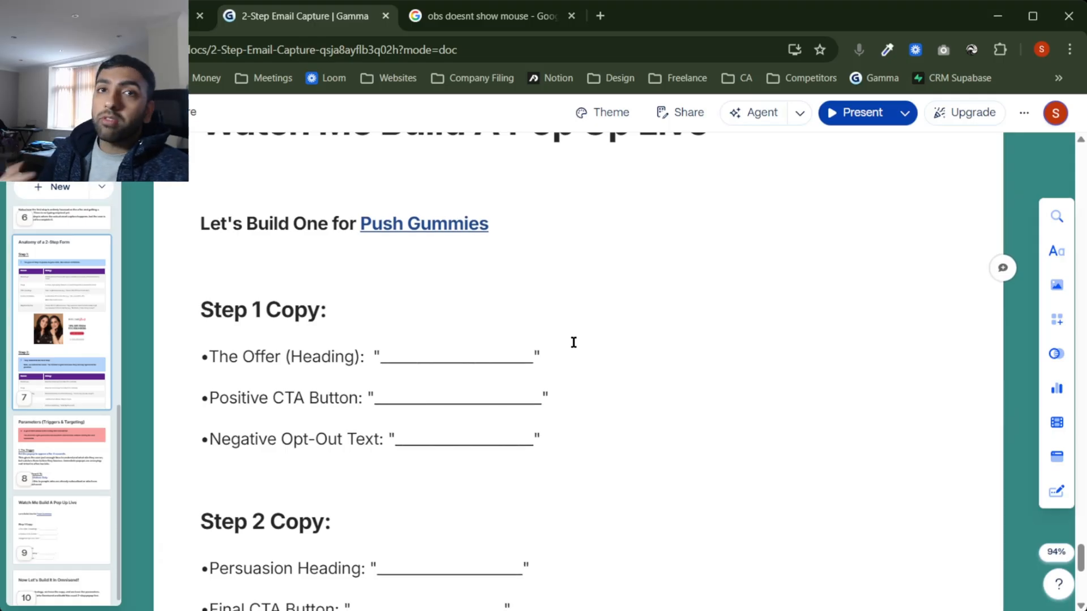
scroll(573, 342, "up", 1)
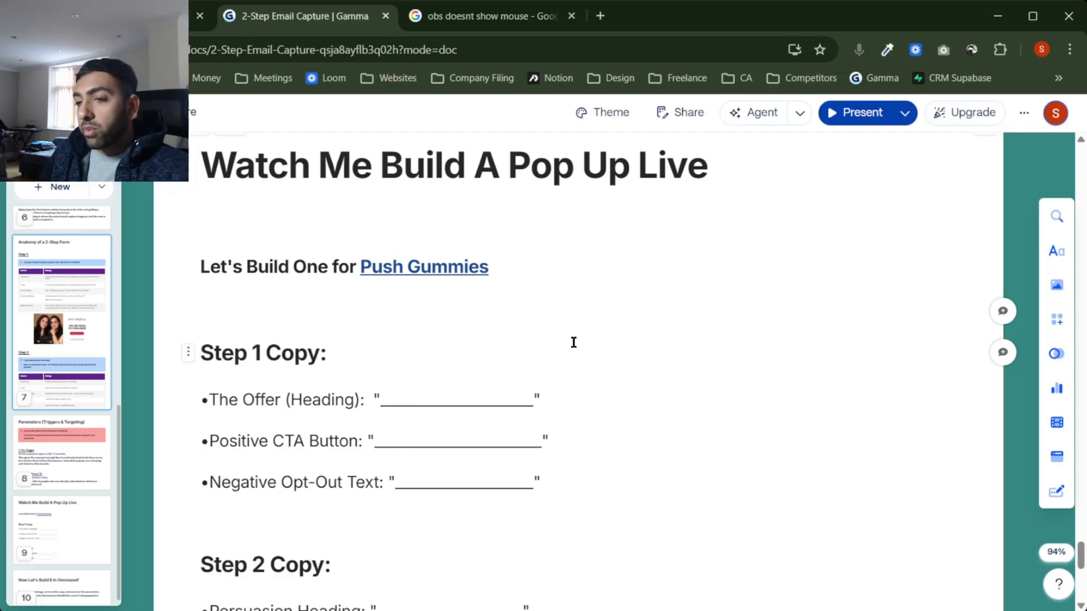
scroll(574, 342, "up", 1)
mouse_move(425, 318)
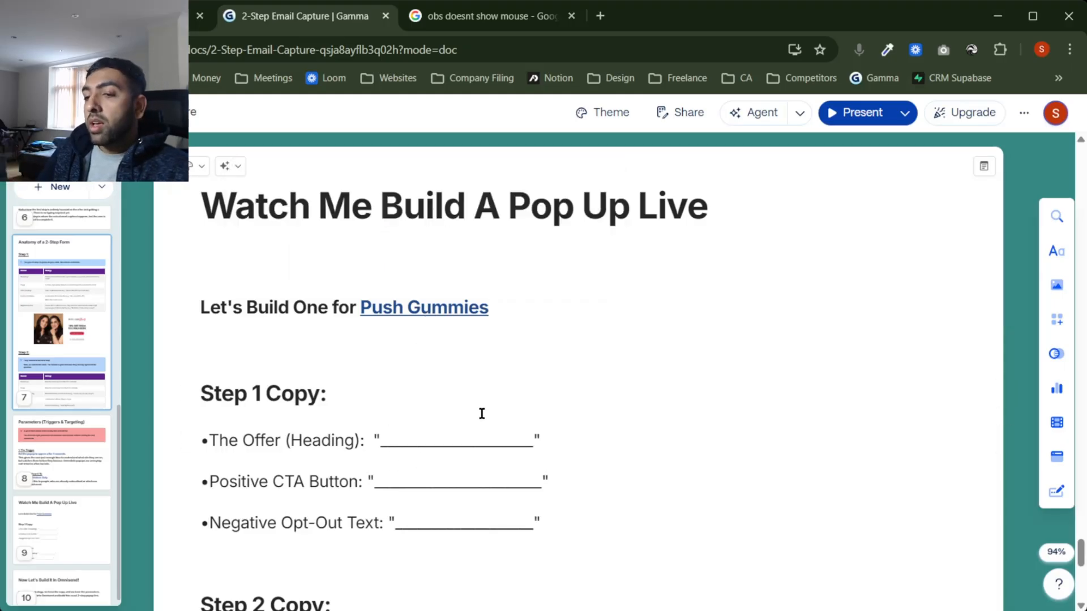
scroll(481, 412, "down", 2)
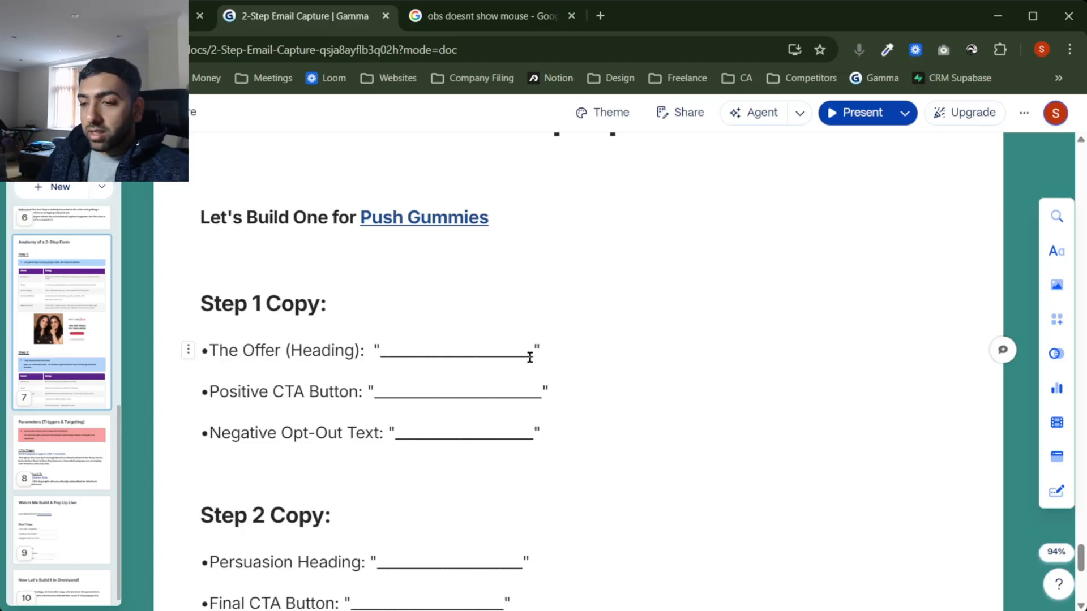
scroll(510, 356, "down", 1)
Step: Replace the Offer (Heading) blank with 'CONGRATS YOU'VE GOT 10% OFF'
left_click(381, 312)
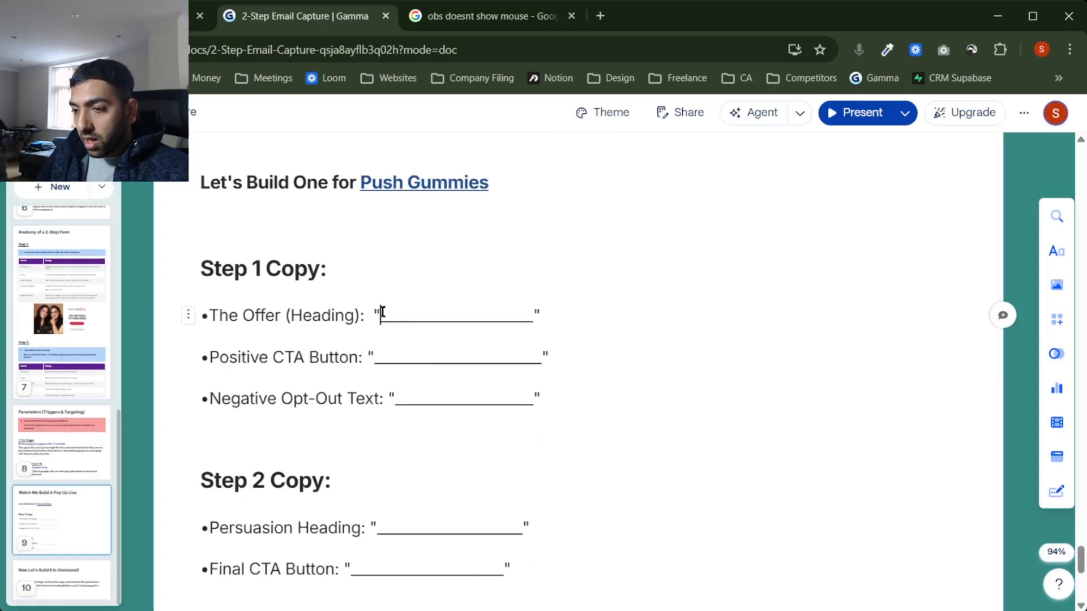
left_click_drag(382, 313, 534, 314)
key("BackSpace")
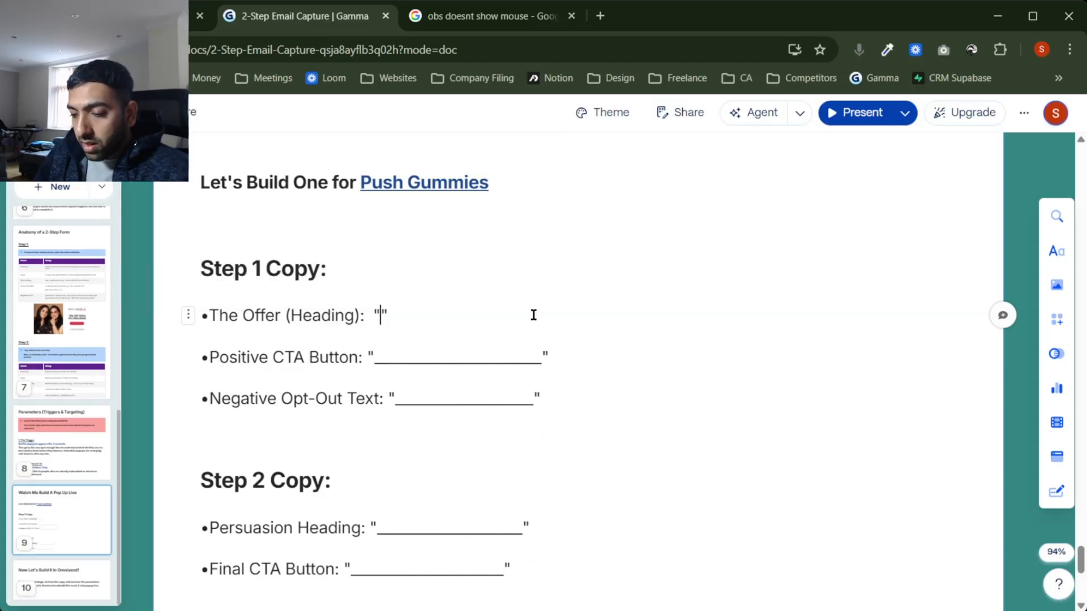
type("Get")
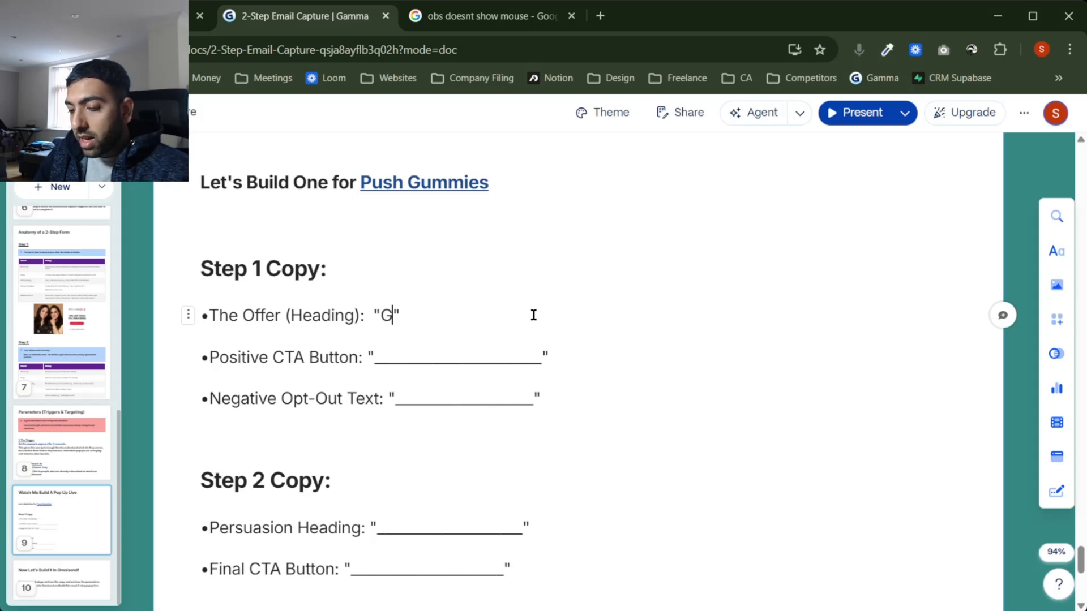
key("BackSpace")
key("BackSpace")
type("ET 10% ")
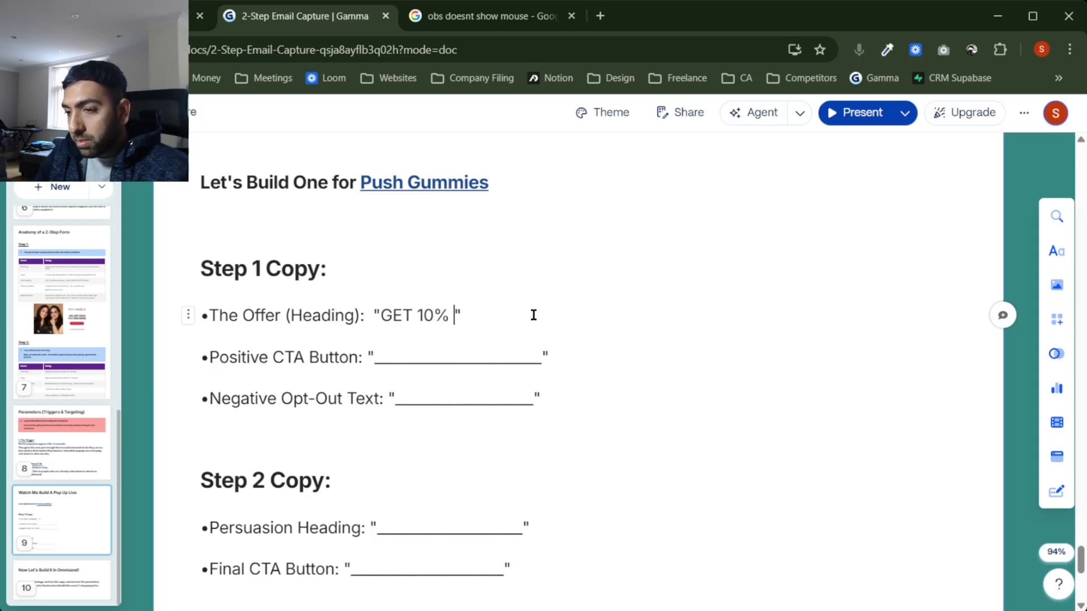
type("OFOF")
key("BackSpace")
key("BackSpace")
type("F")
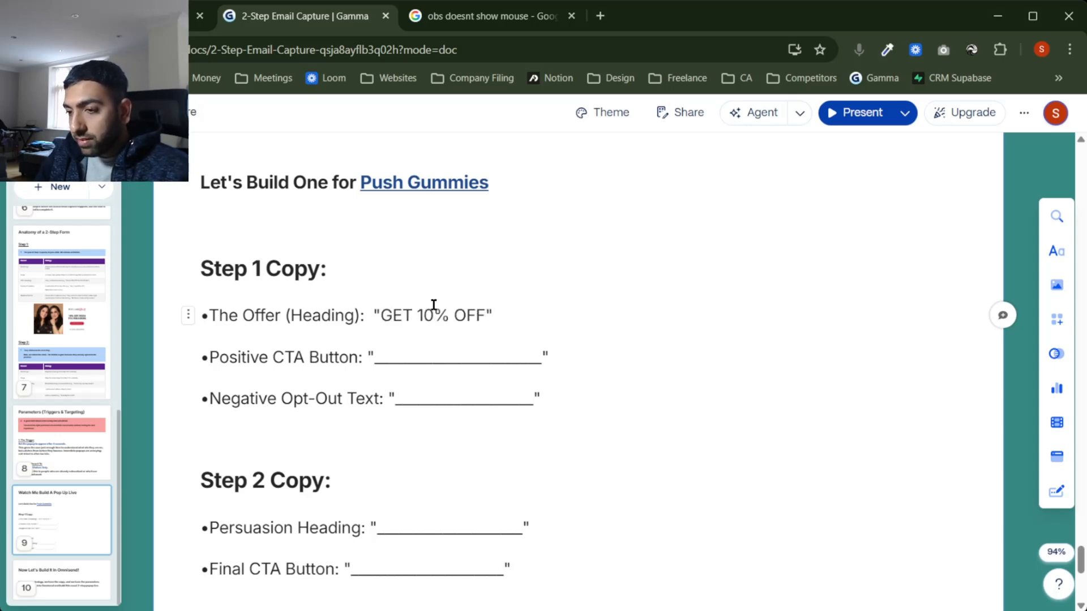
left_click(380, 315)
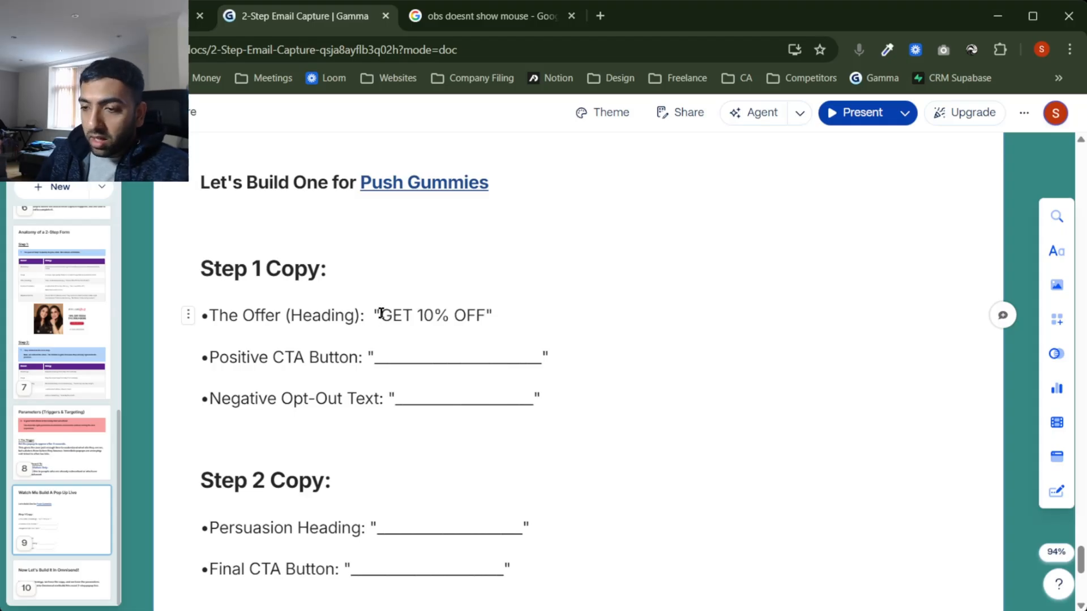
type("CONGRATS")
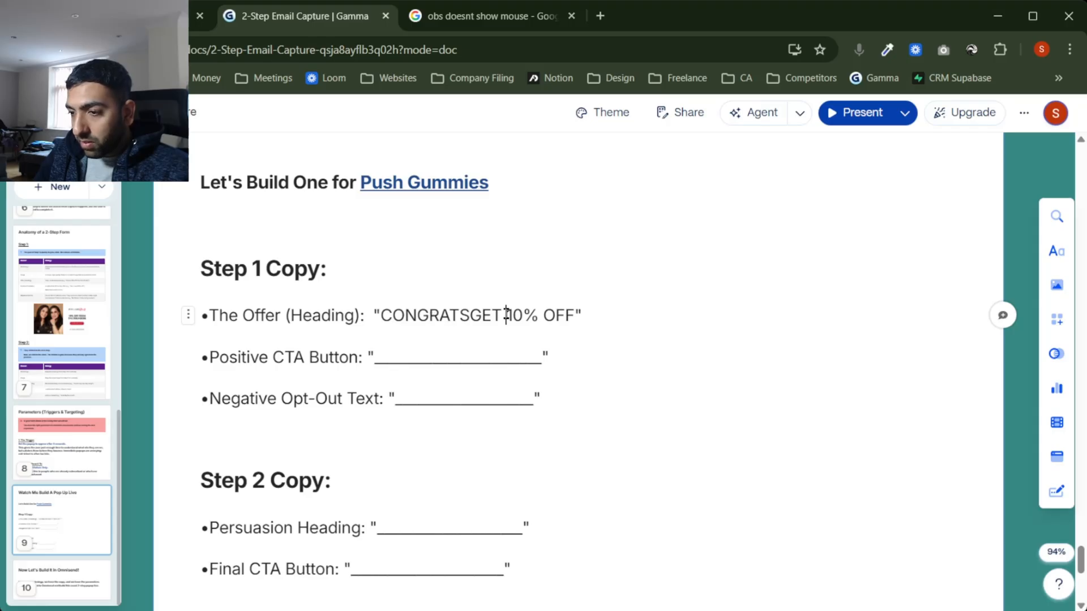
left_click_drag(505, 315, 470, 310)
type("YOU'VE GOT")
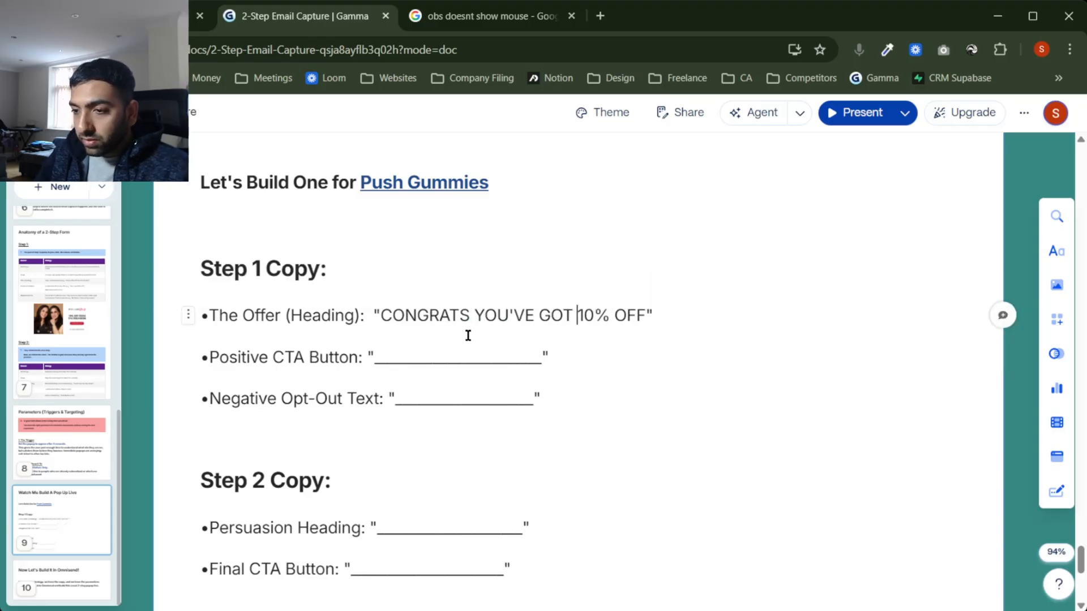
Step: Fill the positive CTA with 'CLAIM DISCOUNT' and the opt-out with 'No Thanks, I Hate Discounts'
left_click_drag(541, 362, 374, 360)
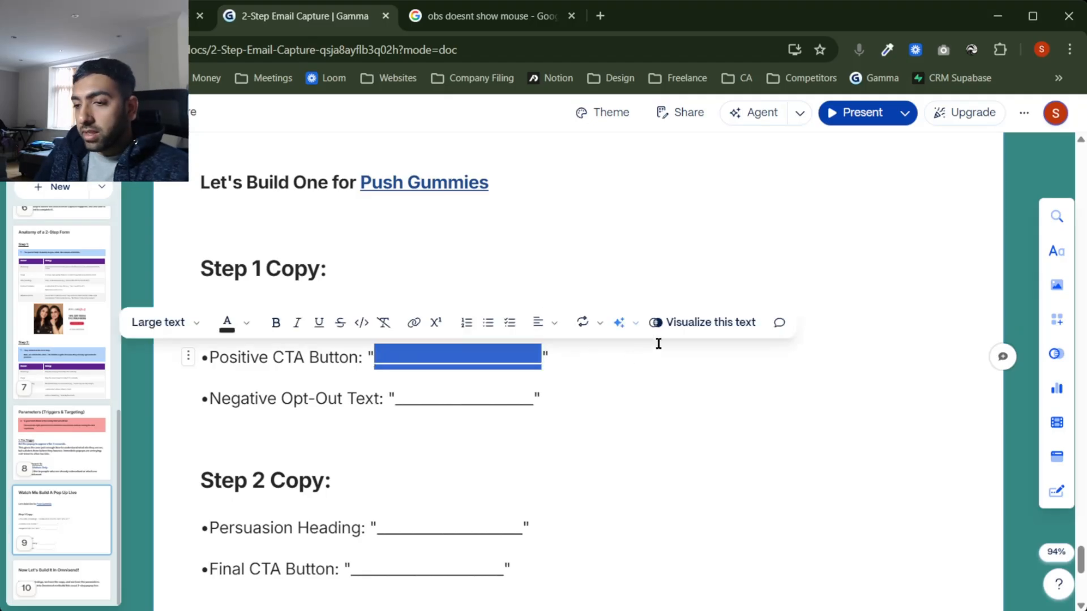
type("CLAIM ")
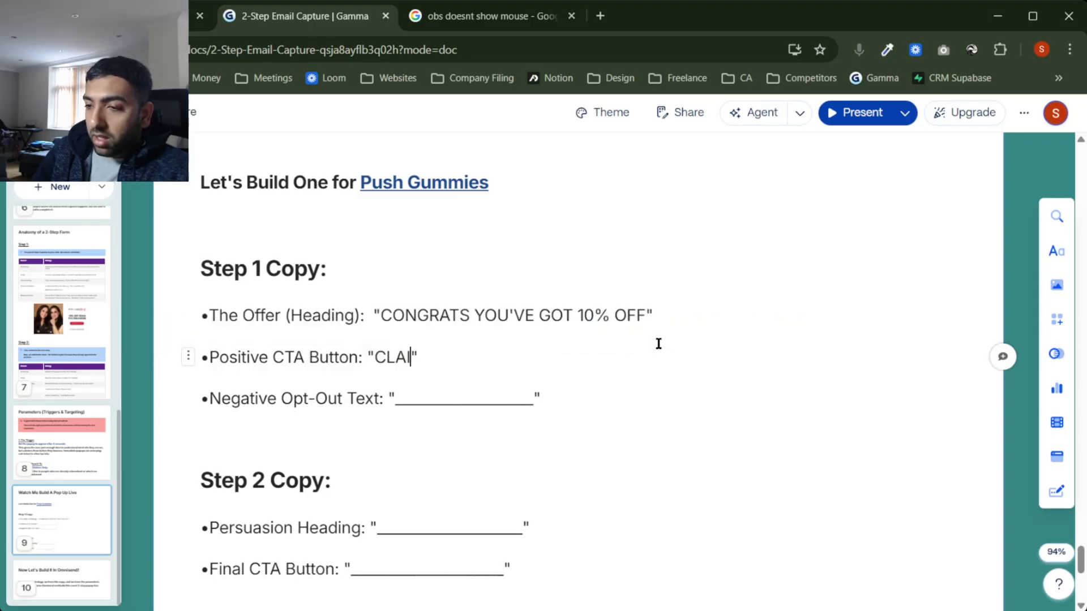
type("DISCOUNT")
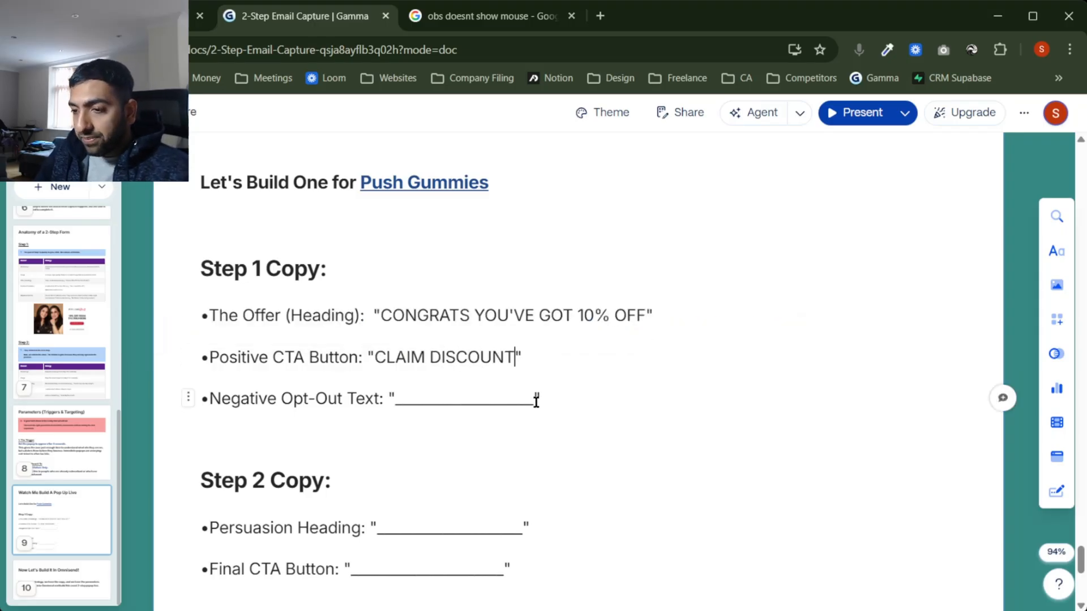
left_click_drag(536, 401, 473, 393)
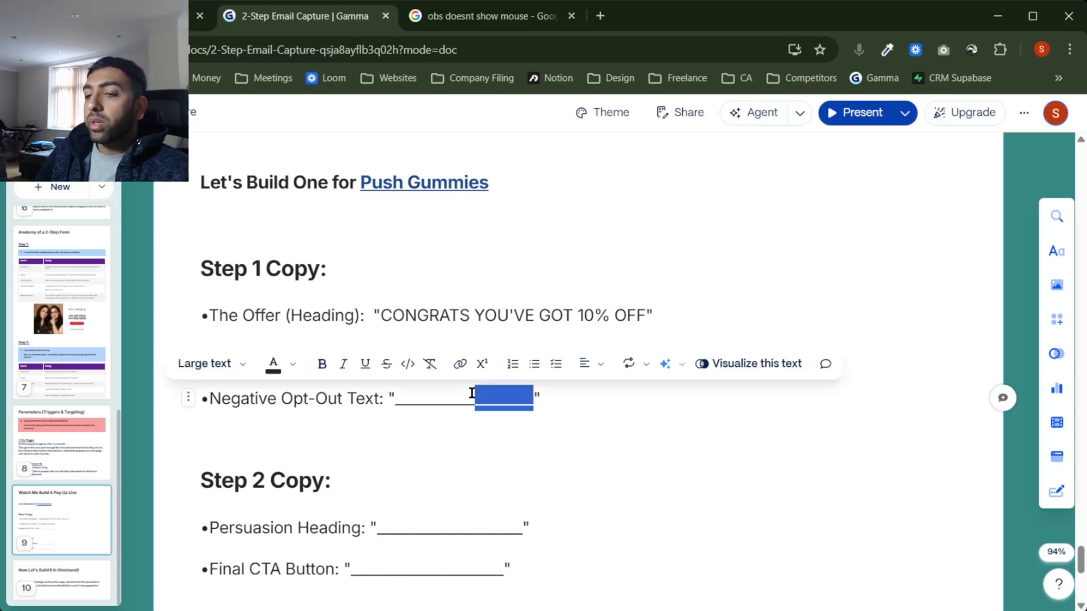
left_click(472, 393)
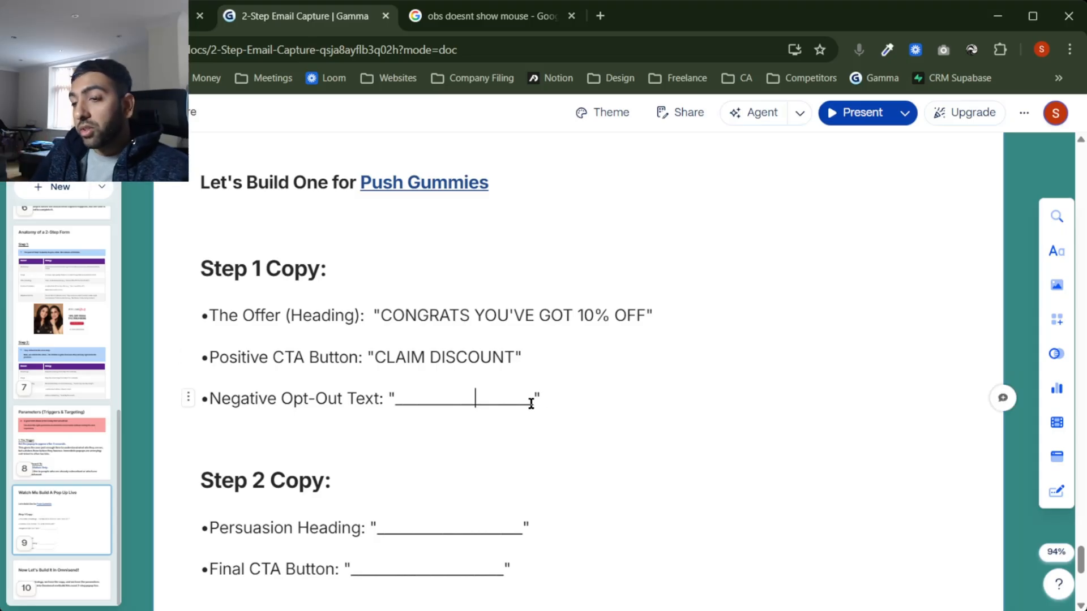
left_click_drag(531, 403, 397, 398)
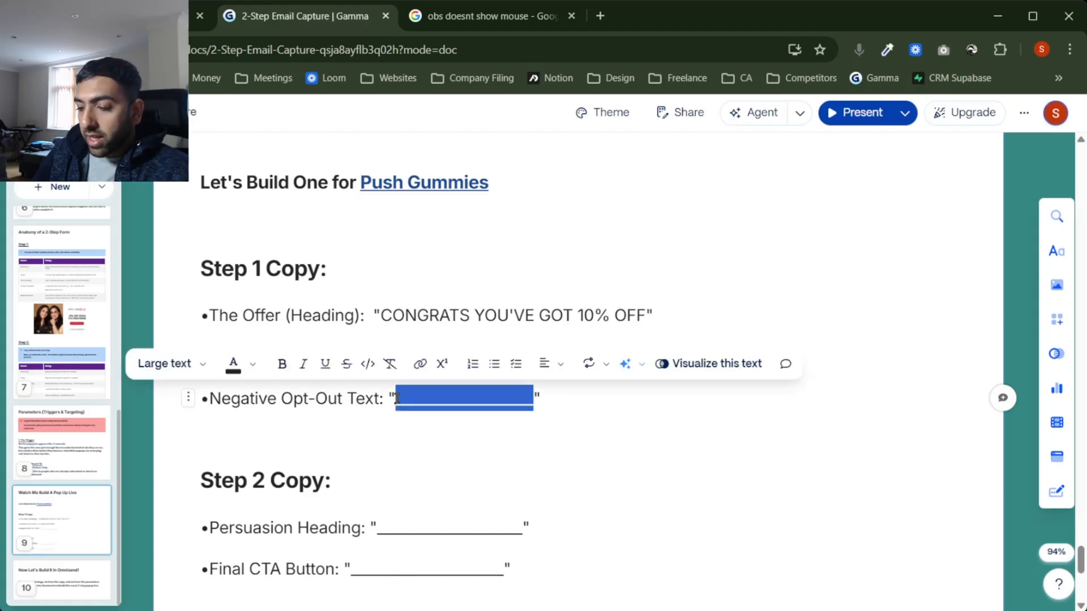
type("No tha")
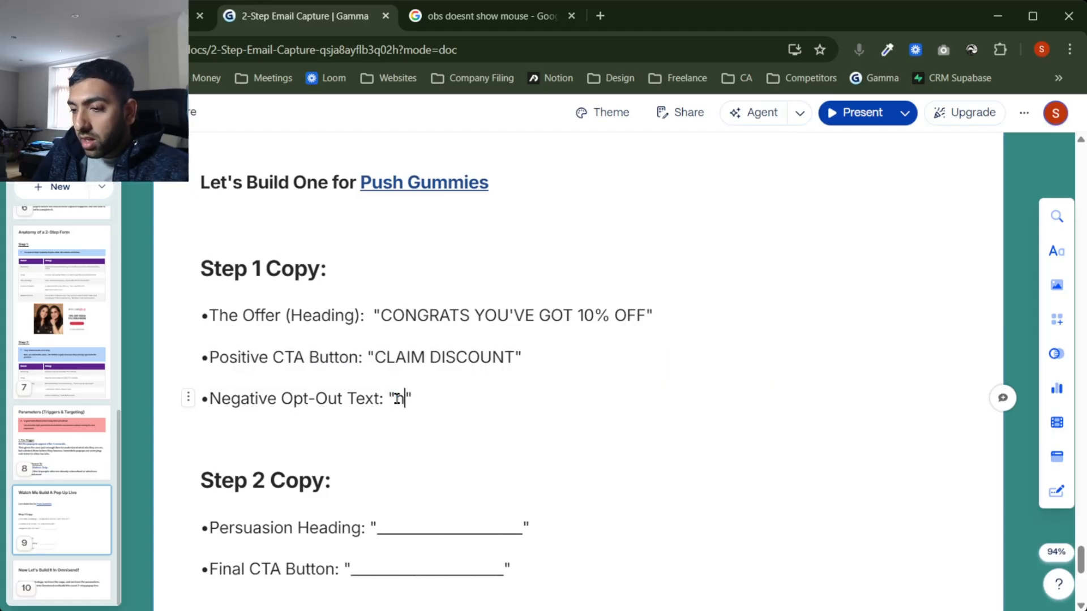
type("nks, I hat")
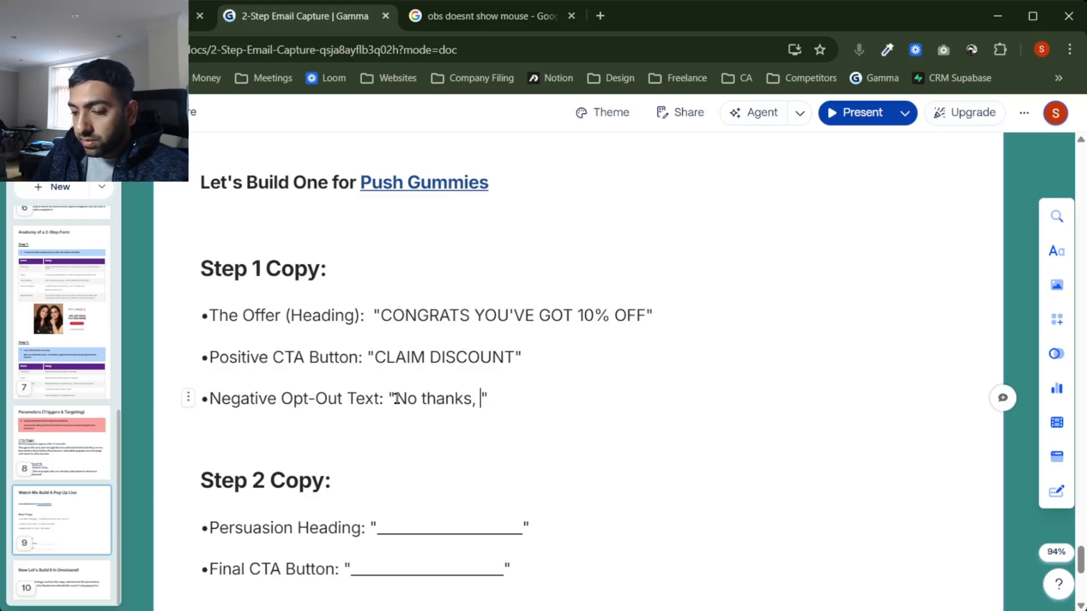
type("e discounts")
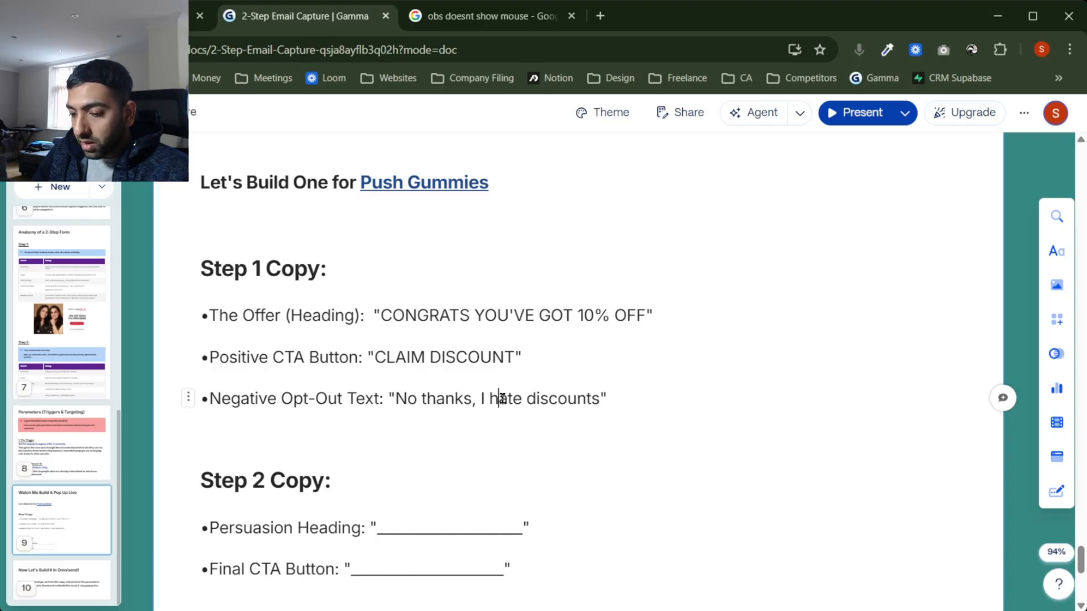
key("BackSpace")
type("H")
left_click(538, 399)
key("BackSpace")
type("D")
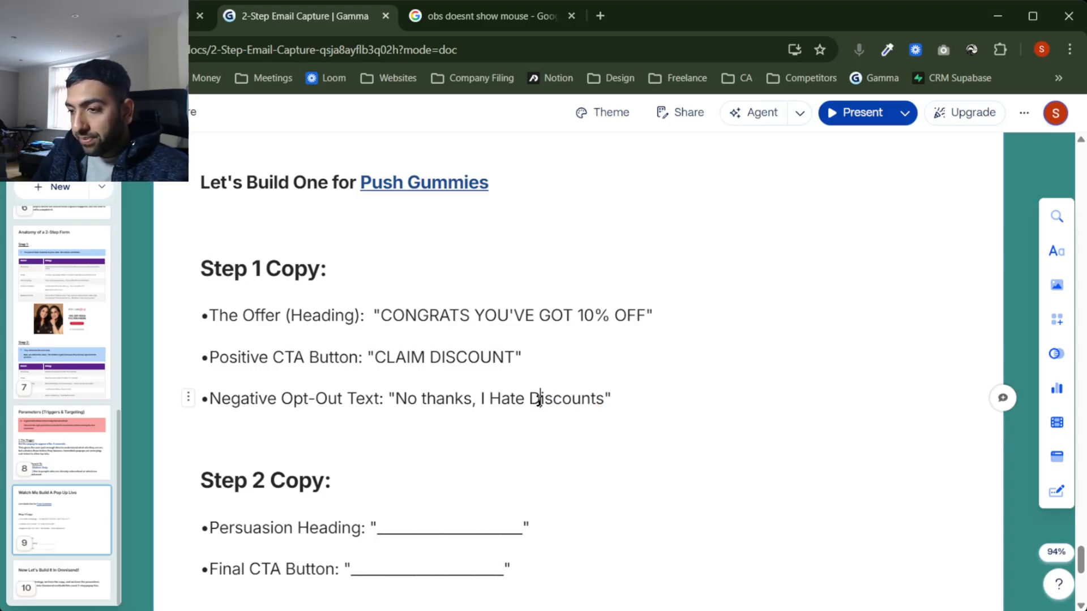
left_click(429, 399)
key("BackSpace")
type("T")
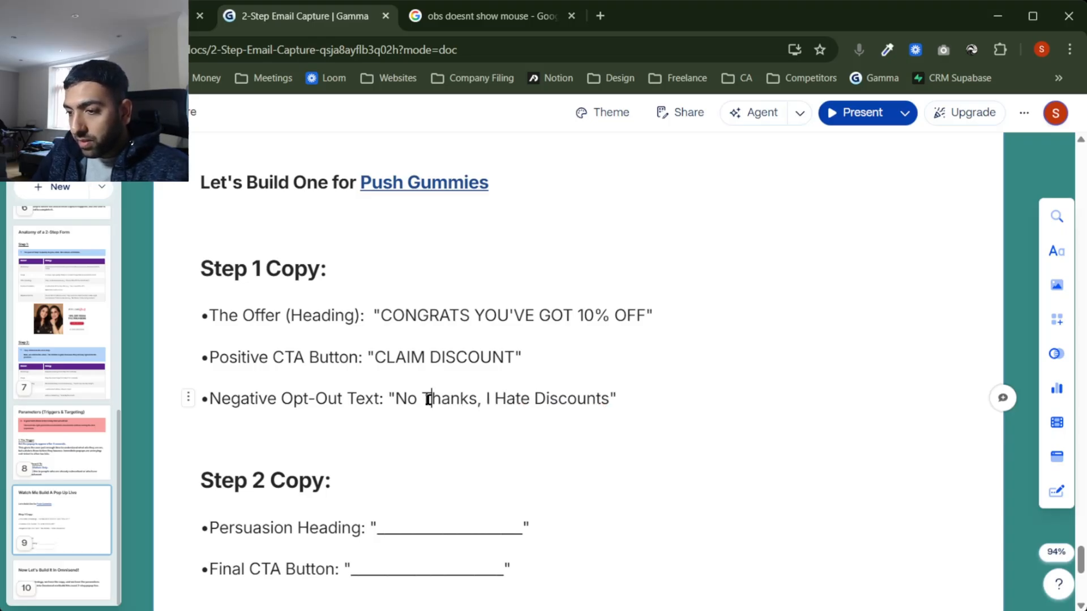
scroll(493, 451, "down", 1)
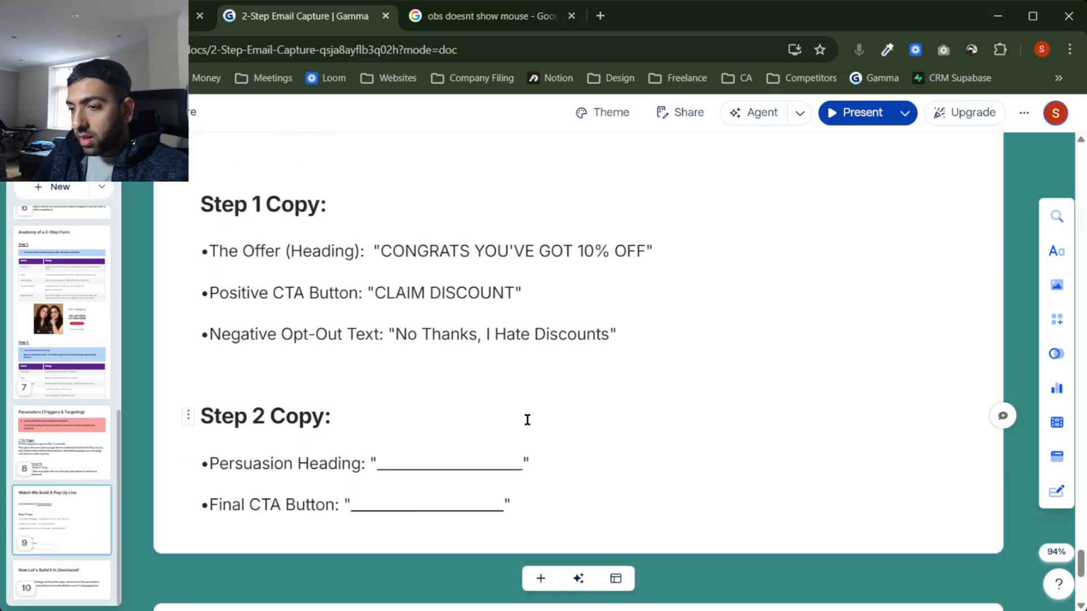
Step: Type 'GET MY 10% DISCOUNT' over the Persuasion Heading blank
scroll(527, 420, "up", 1)
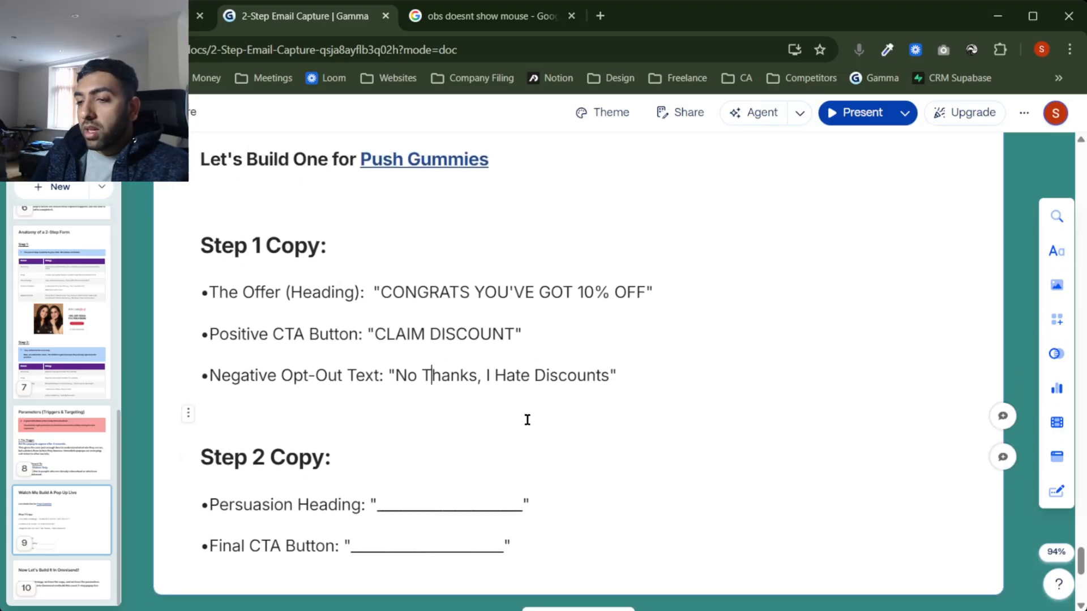
scroll(527, 419, "down", 1)
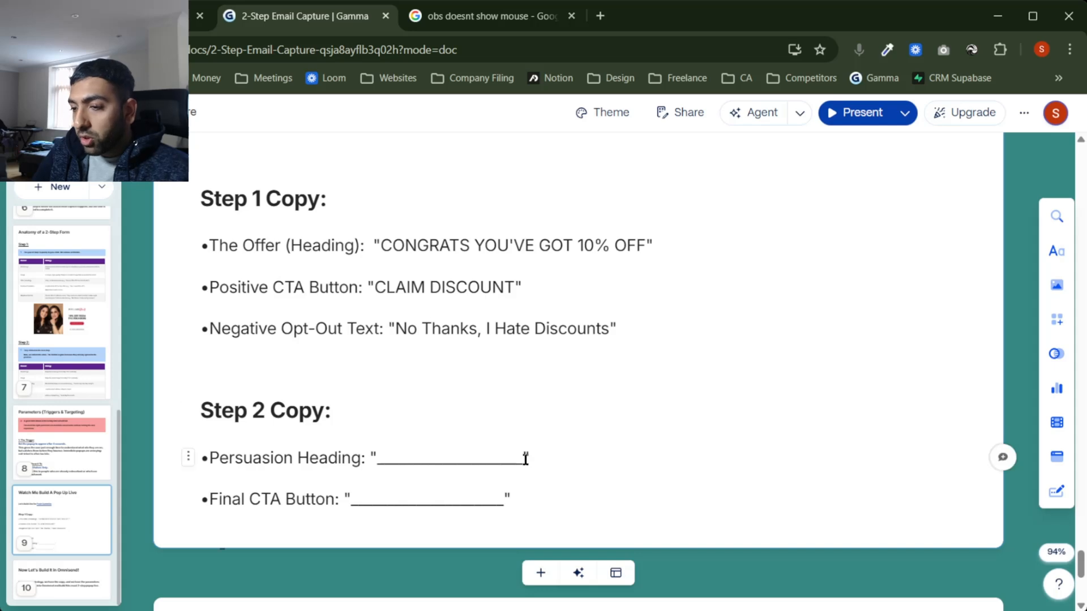
left_click_drag(526, 459, 379, 458)
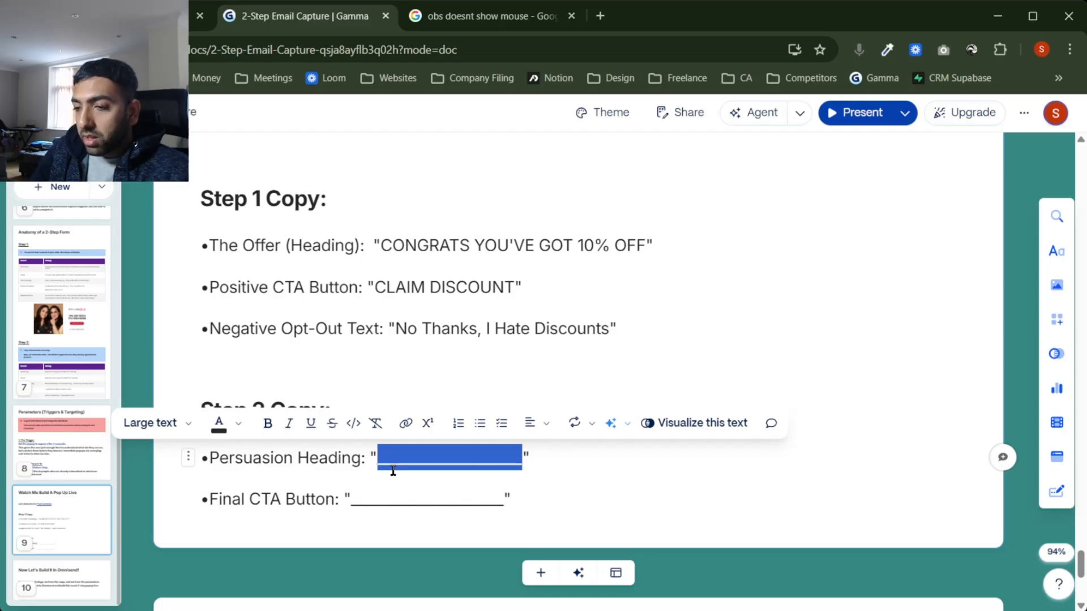
type("O")
key("BackSpace")
type("GET MY 105")
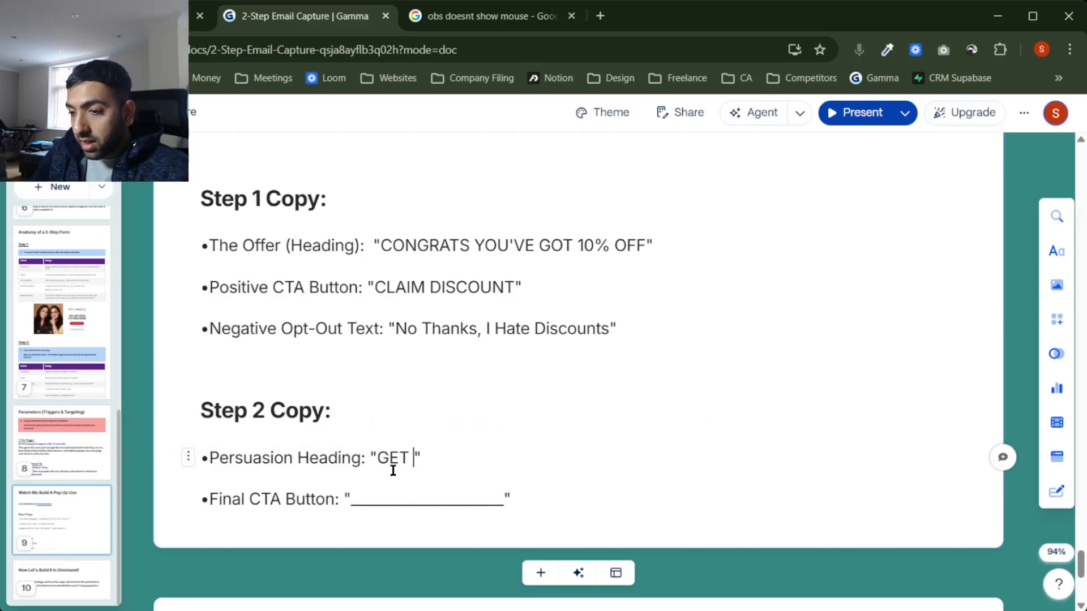
key("BackSpace")
type("% ")
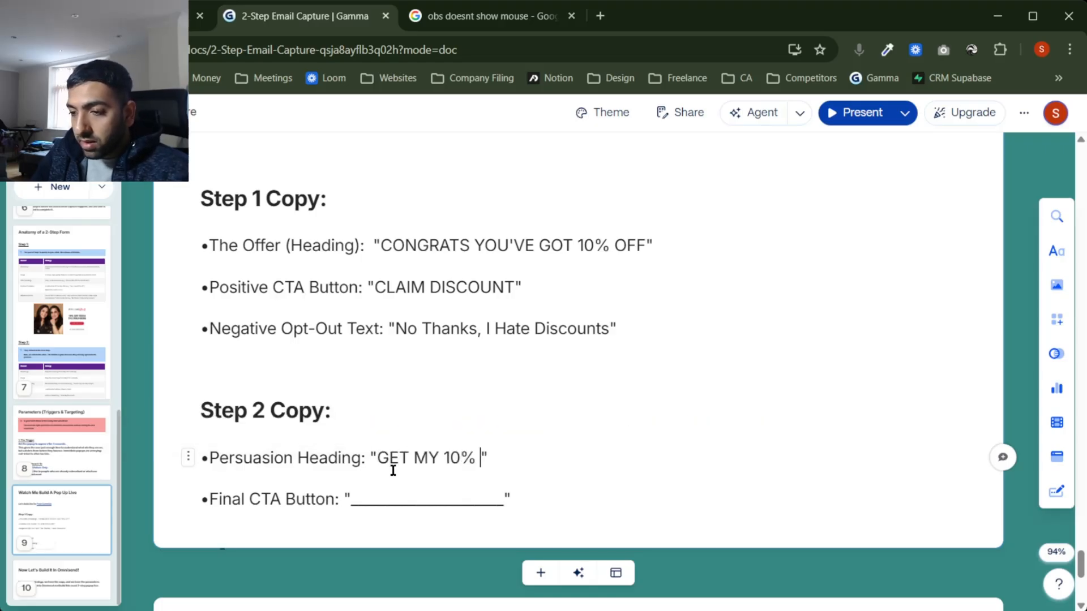
type("cod")
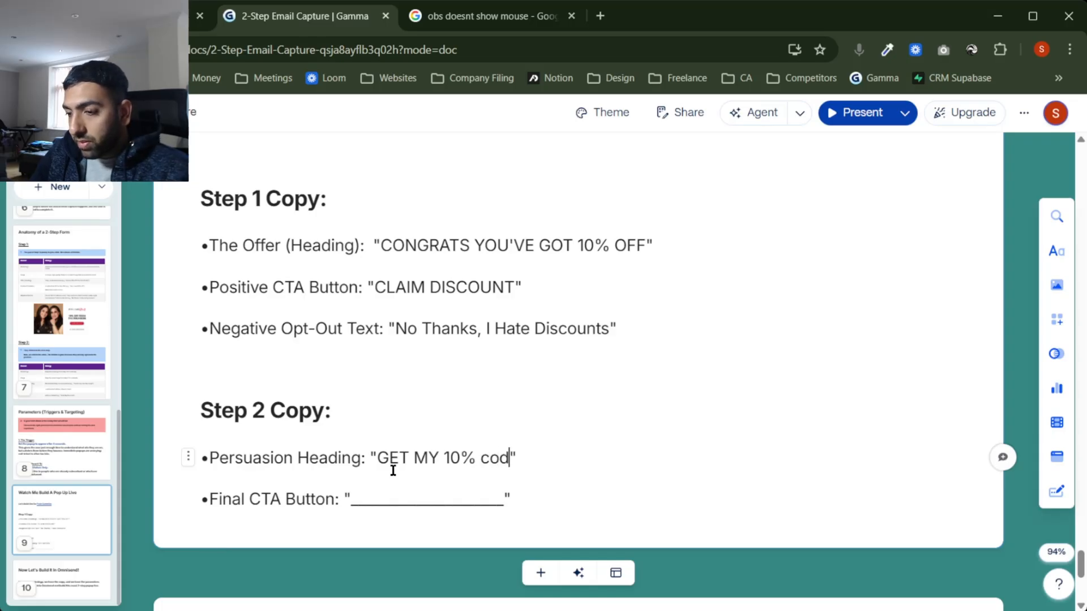
key("BackSpace")
key("BackSpace")
key("BackSpace")
type("off")
key("BackSpace")
key("BackSpace")
key("BackSpace")
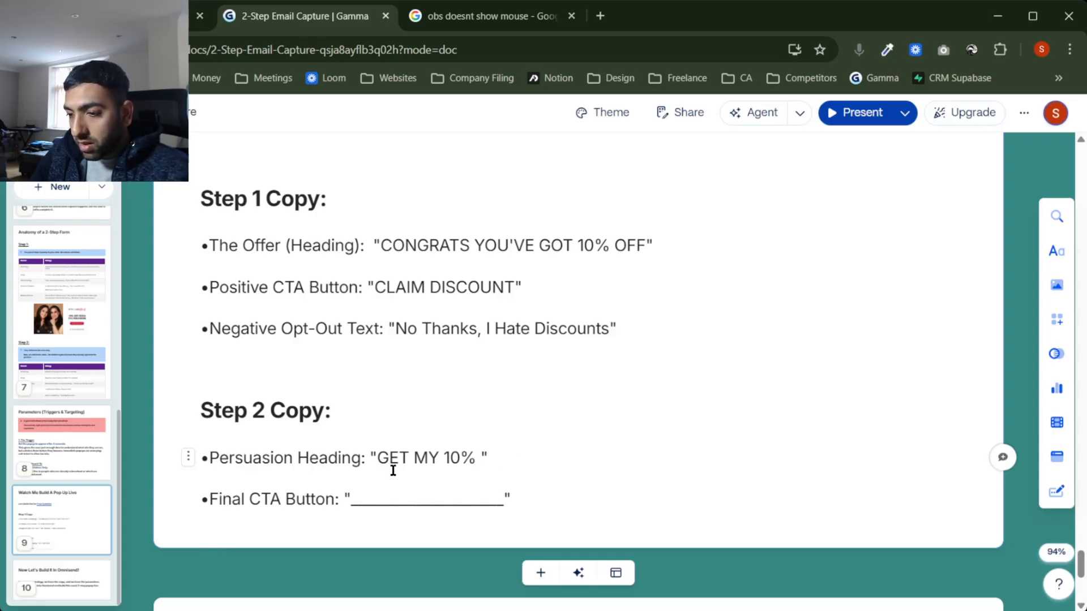
type("O")
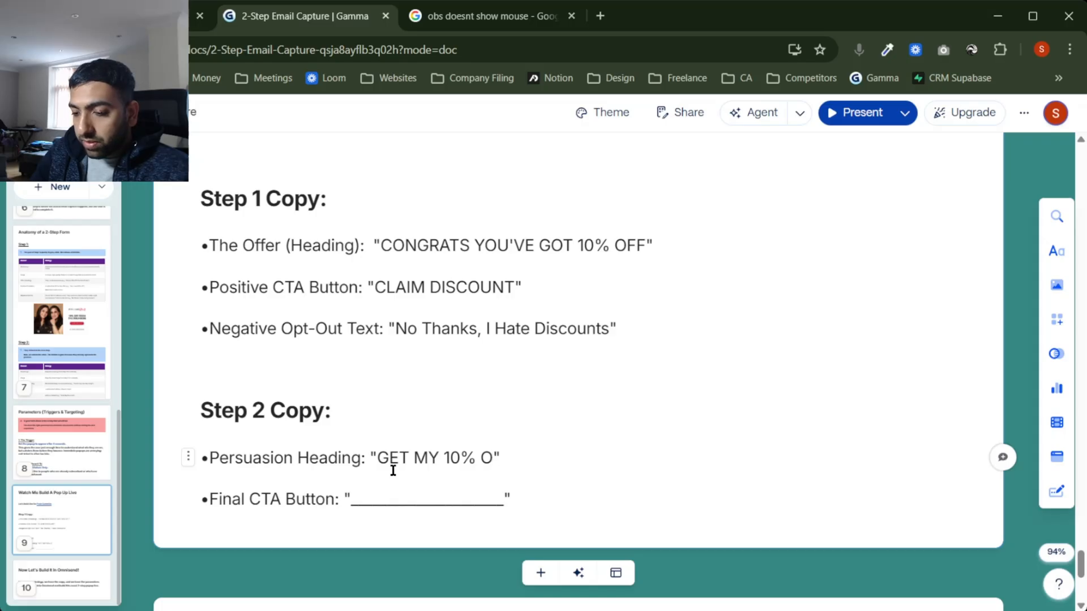
key("BackSpace")
type("OFF")
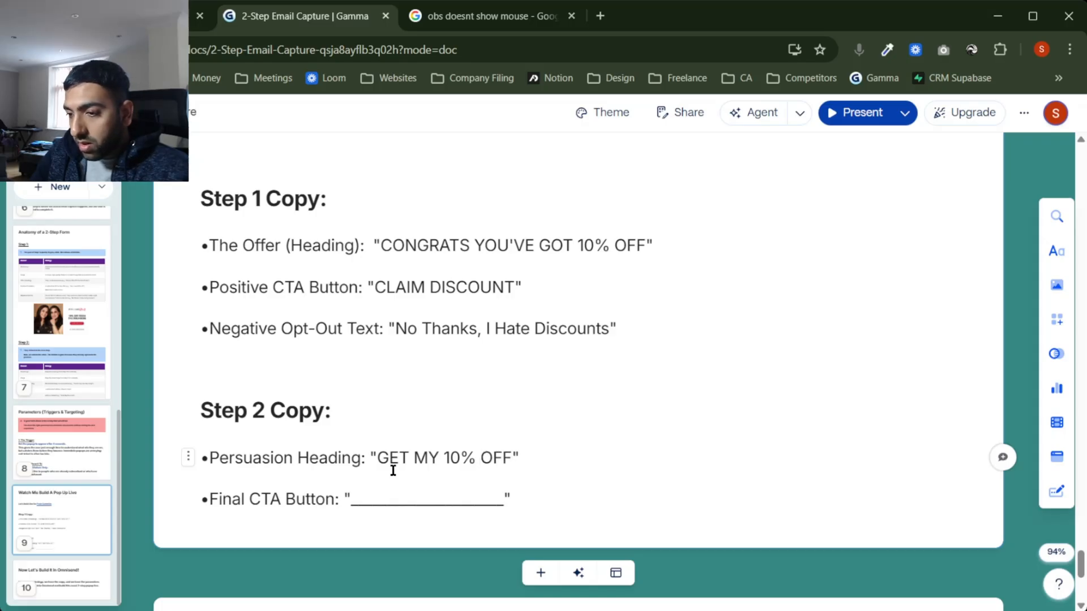
key("BackSpace")
key("BackSpace")
key("BackSpace")
type("DISOCUNT")
key("BackSpace")
key("BackSpace")
key("BackSpace")
key("BackSpace")
key("BackSpace")
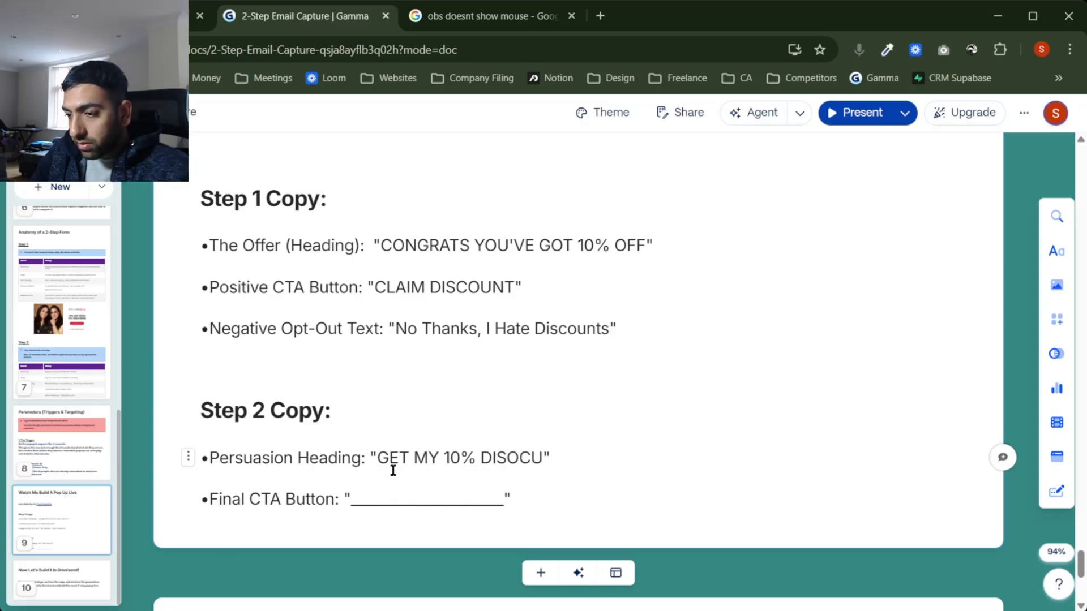
type("COUN T")
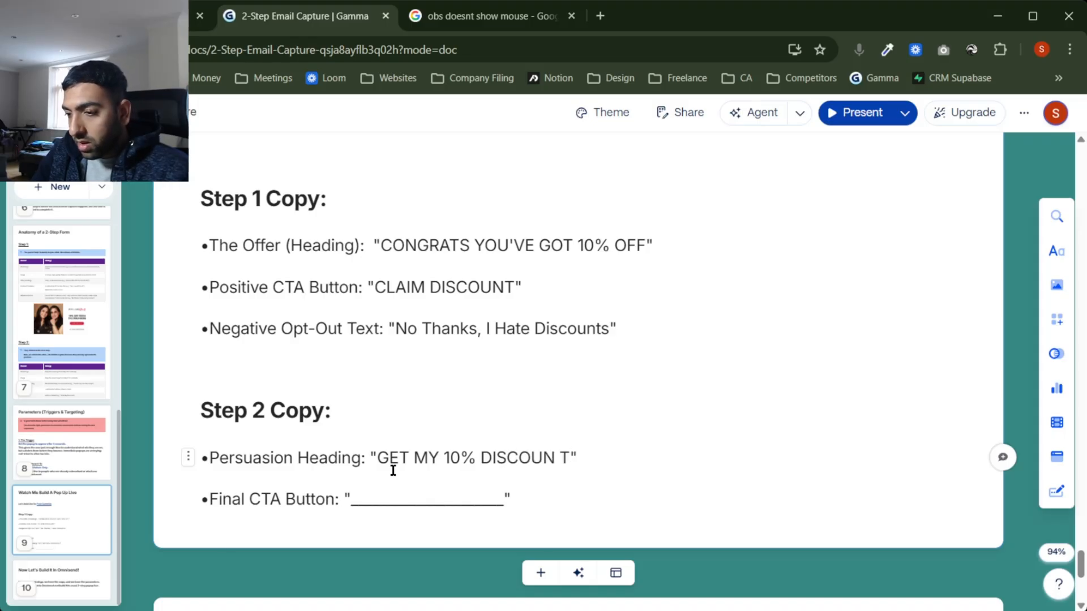
key("BackSpace")
key("BackSpace")
type("T")
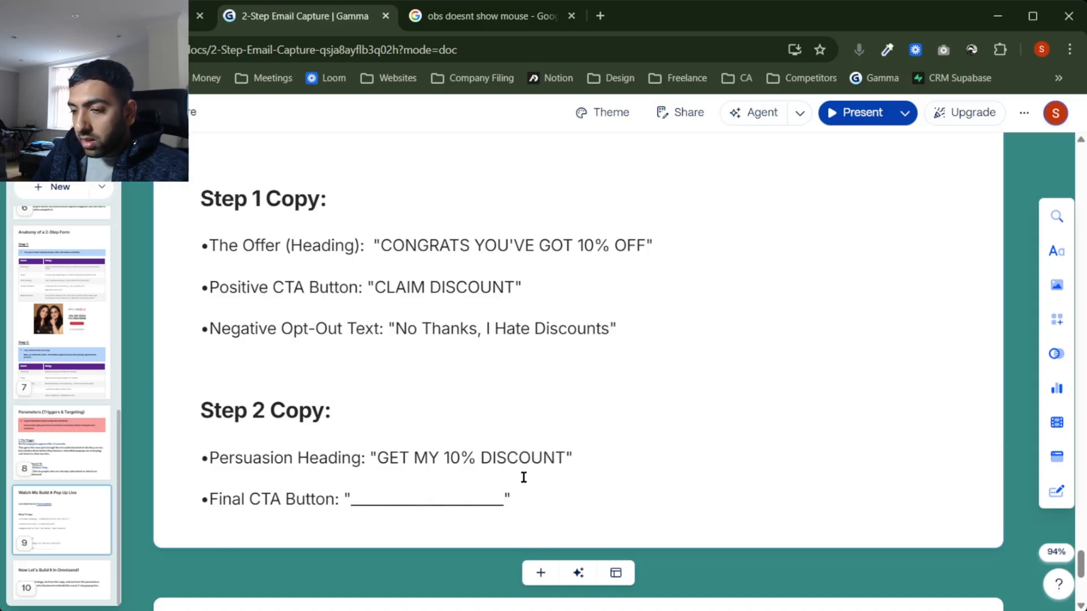
Step: Set the Final CTA Button text to 'GET MY 10% OFF'
left_click_drag(566, 457, 373, 458)
left_click(364, 498)
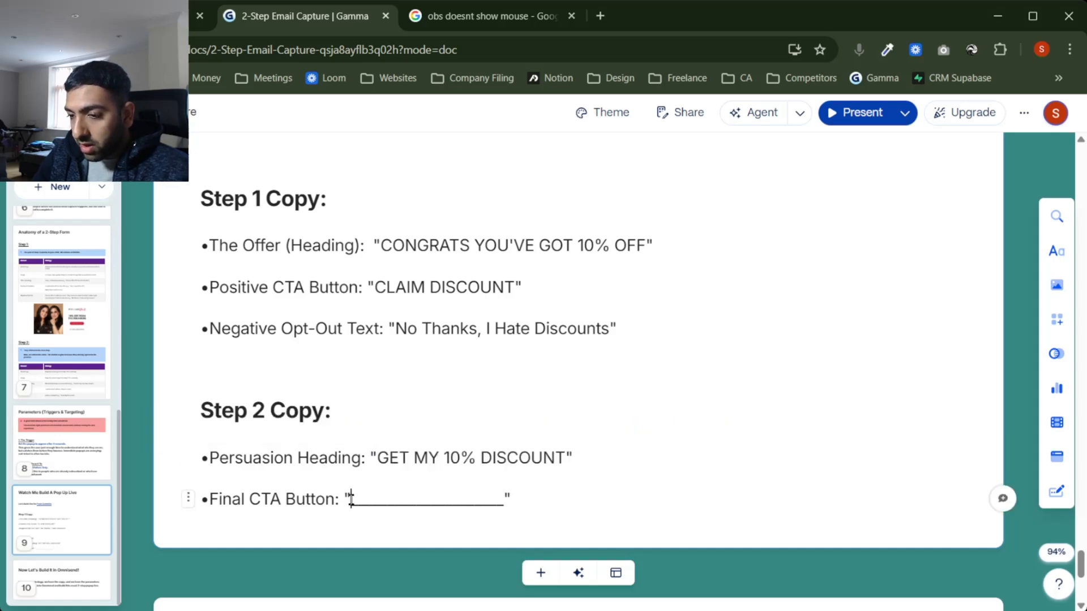
left_click_drag(504, 500, 348, 499)
type("GET MY ")
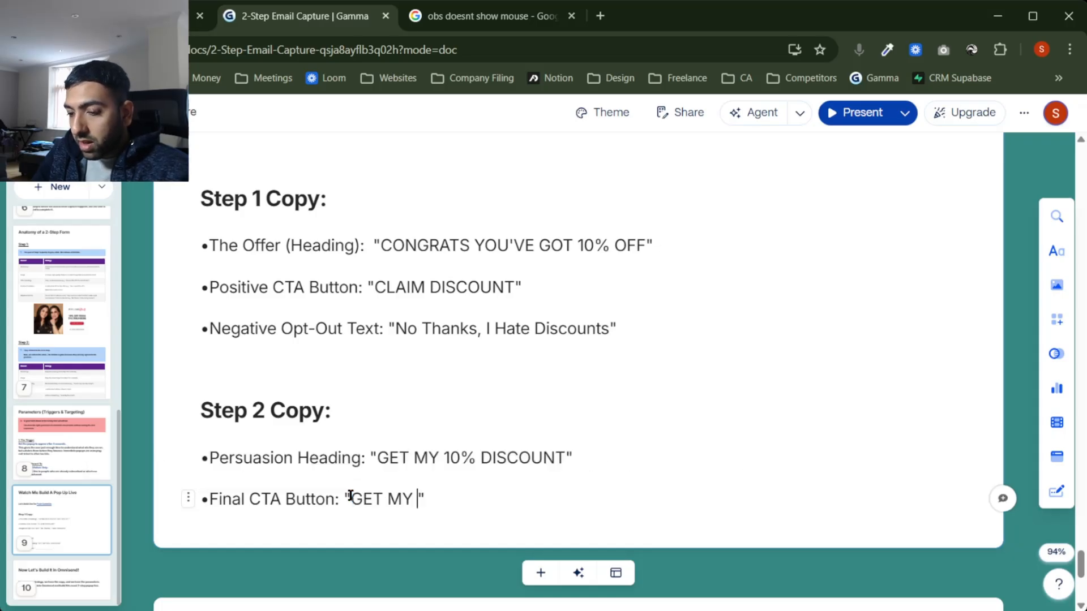
type("20%")
key("BackSpace")
key("BackSpace")
key("BackSpace")
type("10% ")
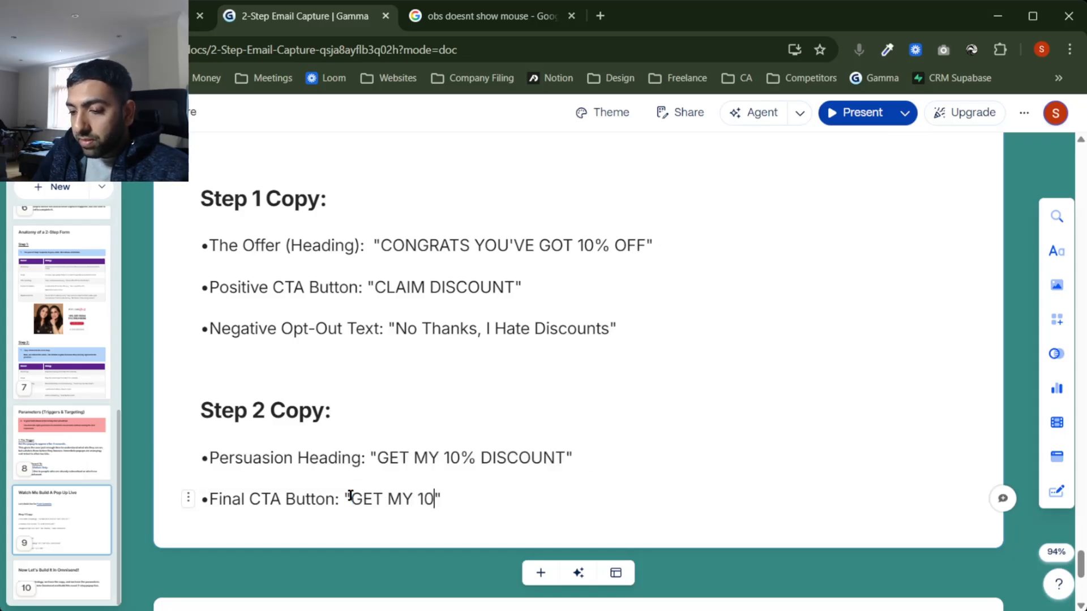
type("off")
key("BackSpace")
key("BackSpace")
key("BackSpace")
type("OFF")
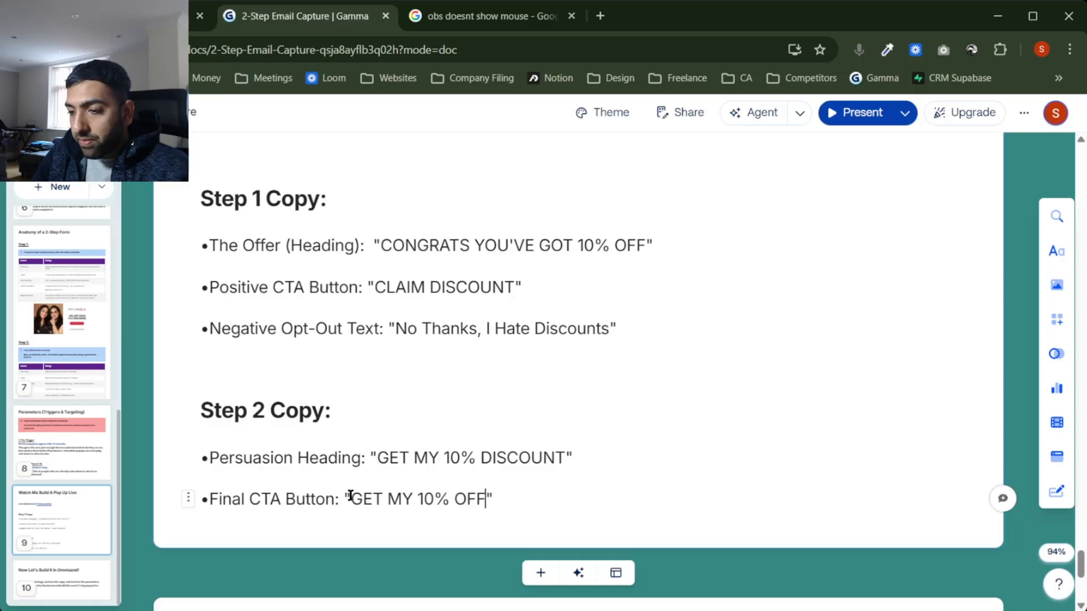
Step: Delete the 'GET MY 10% DISCOUNT' wording from the Persuasion Heading
left_click_drag(566, 457, 374, 456)
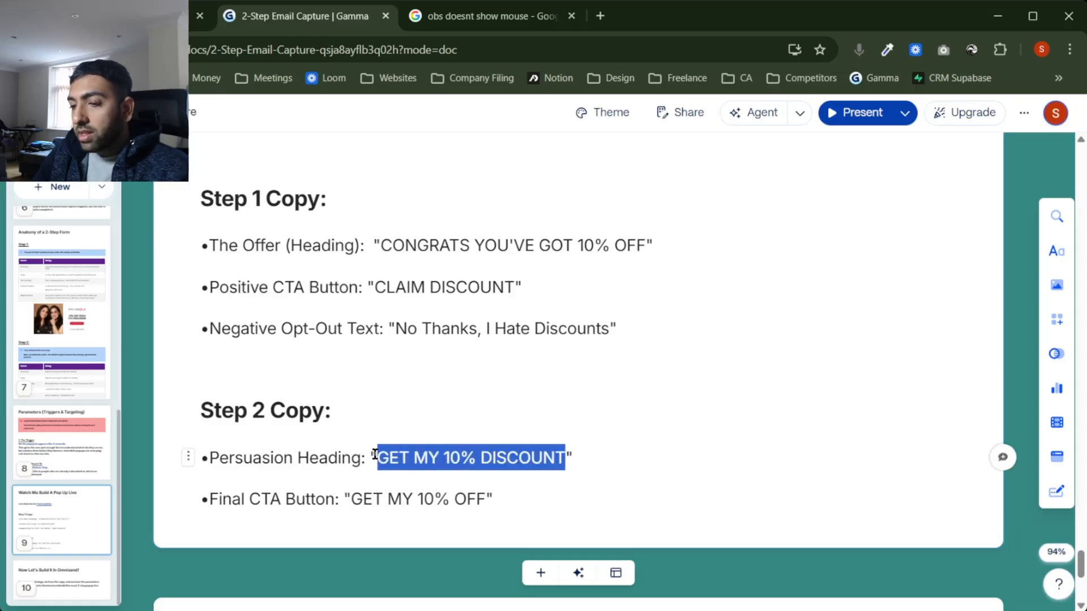
key("BackSpace")
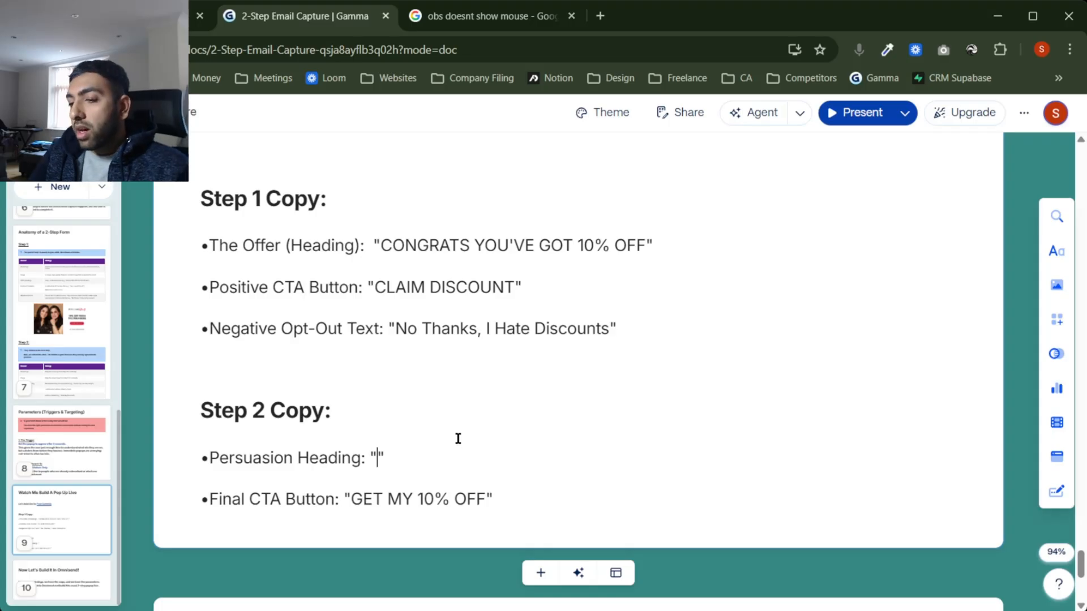
scroll(458, 438, "up", 6)
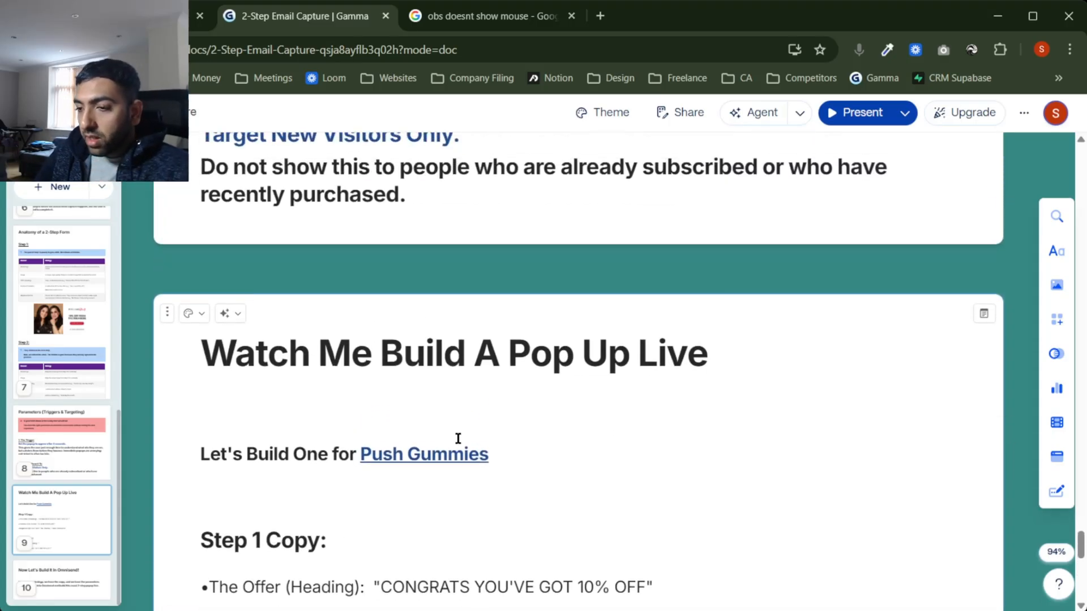
Step: Open the Push Gummies homepage in a new tab, review its colours, and return to Gamma
mouse_move(461, 456)
left_click(431, 345)
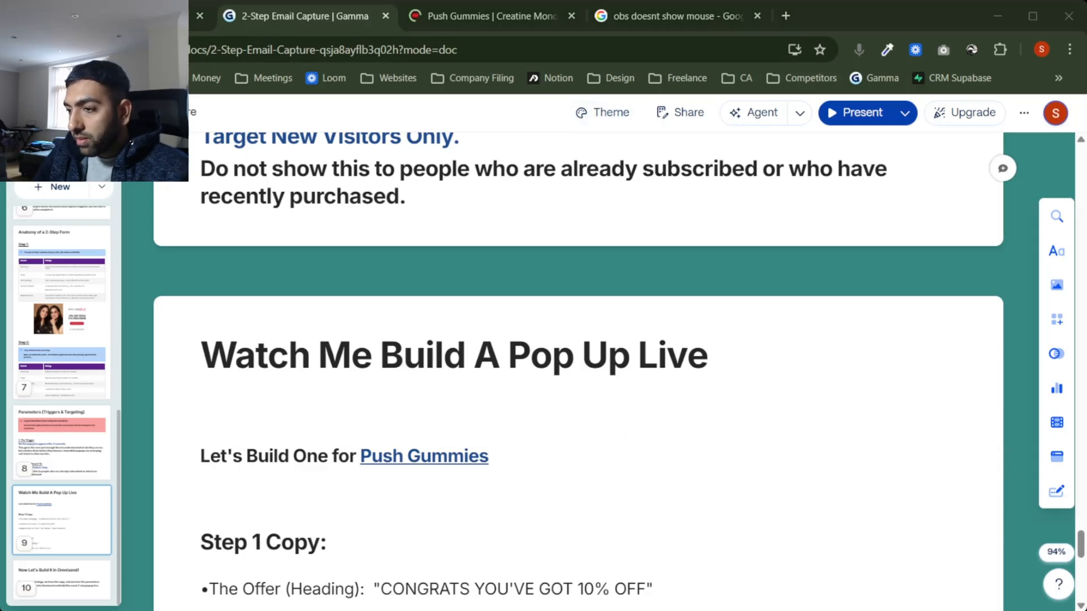
key("ctrl+Tab")
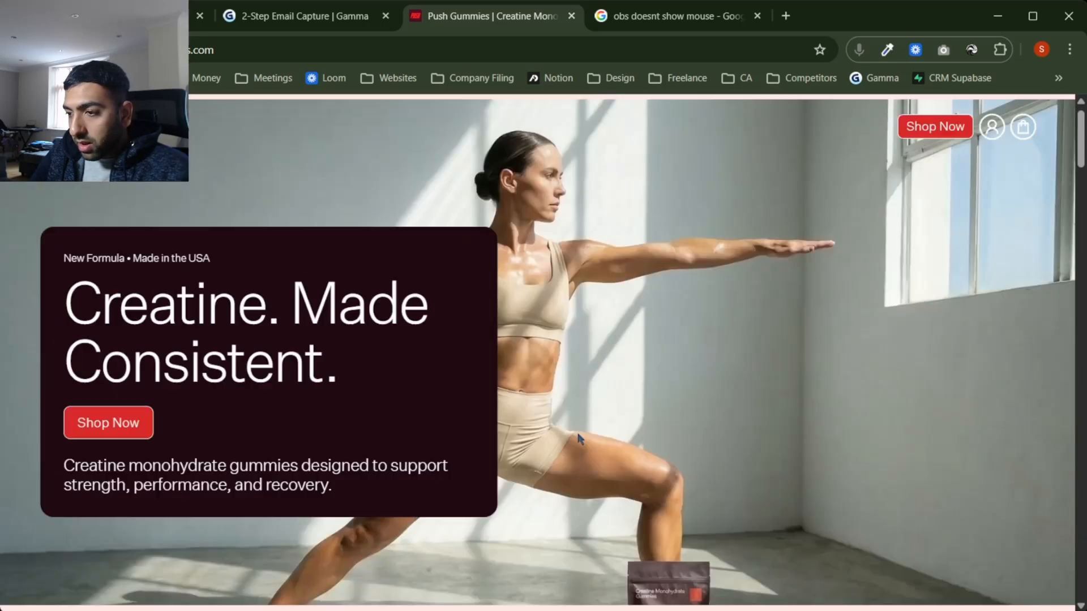
scroll(579, 439, "down", 15)
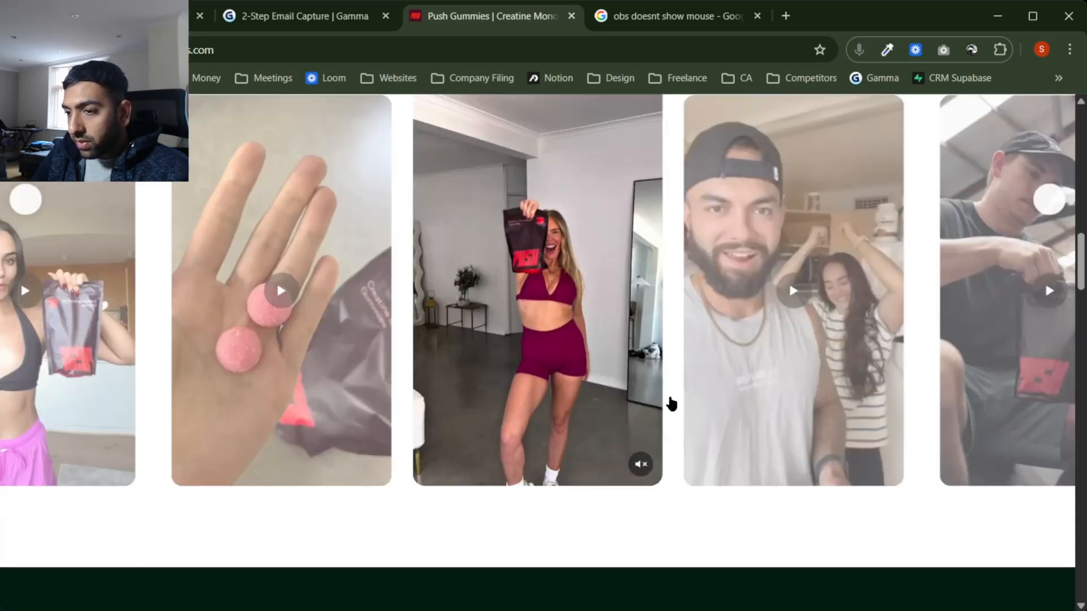
scroll(740, 400, "down", 10)
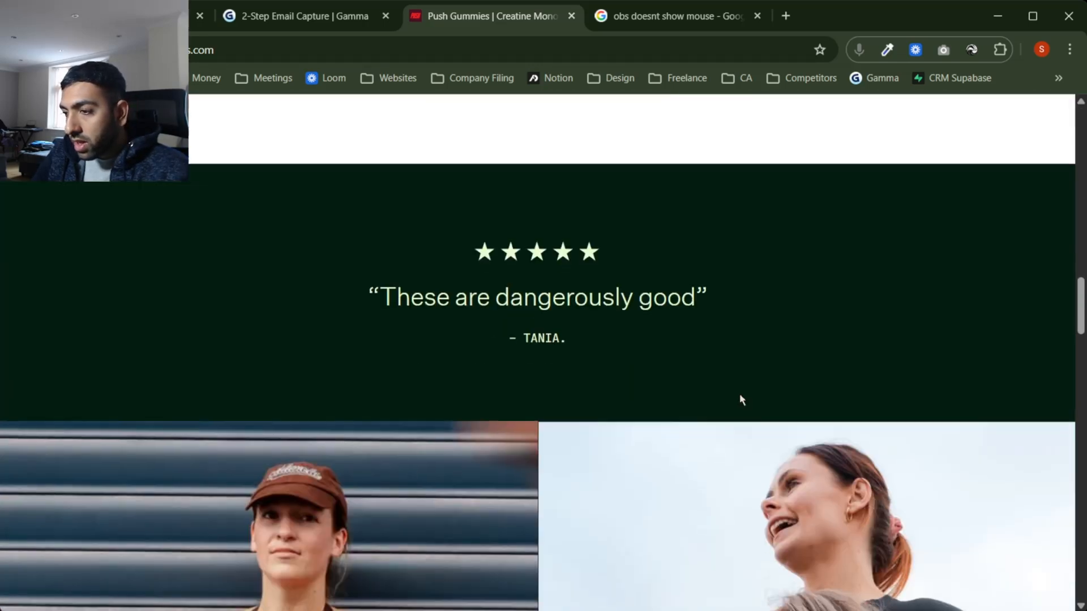
scroll(742, 399, "down", 15)
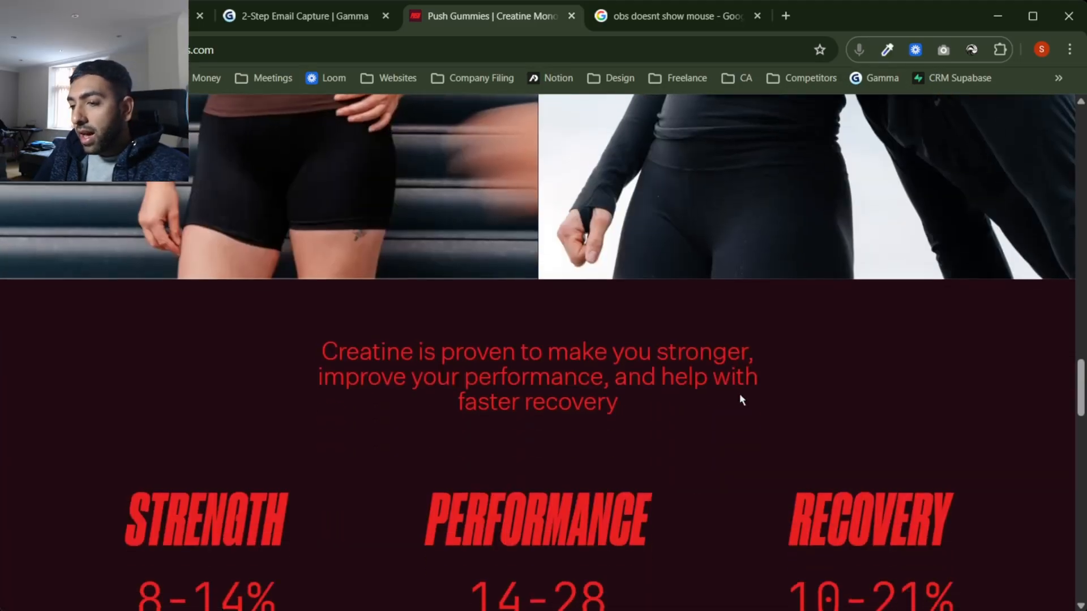
scroll(742, 401, "down", 5)
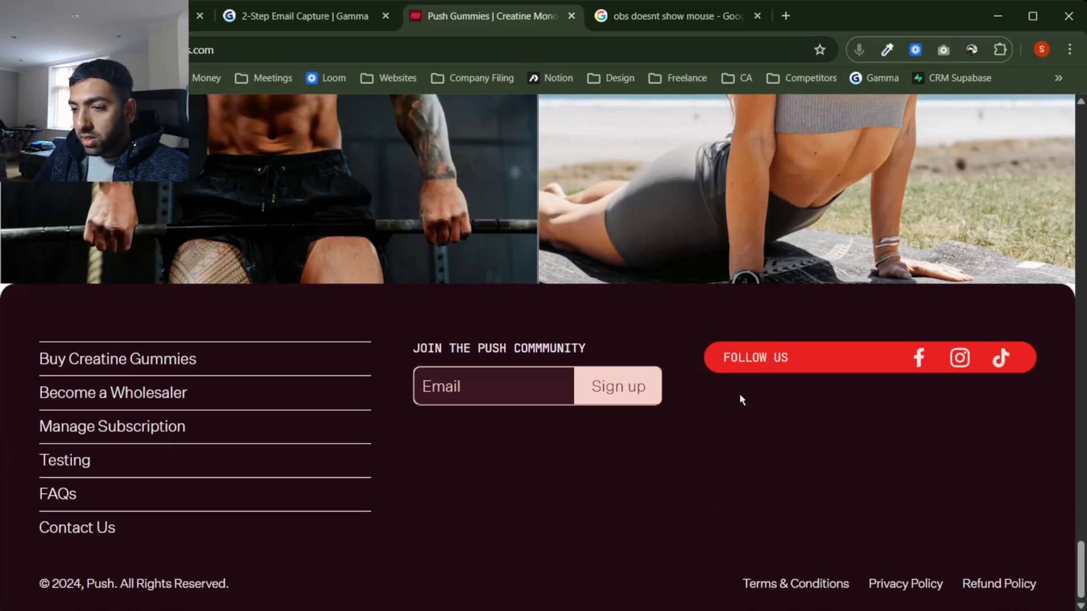
scroll(742, 400, "up", 15)
scroll(741, 400, "up", 5)
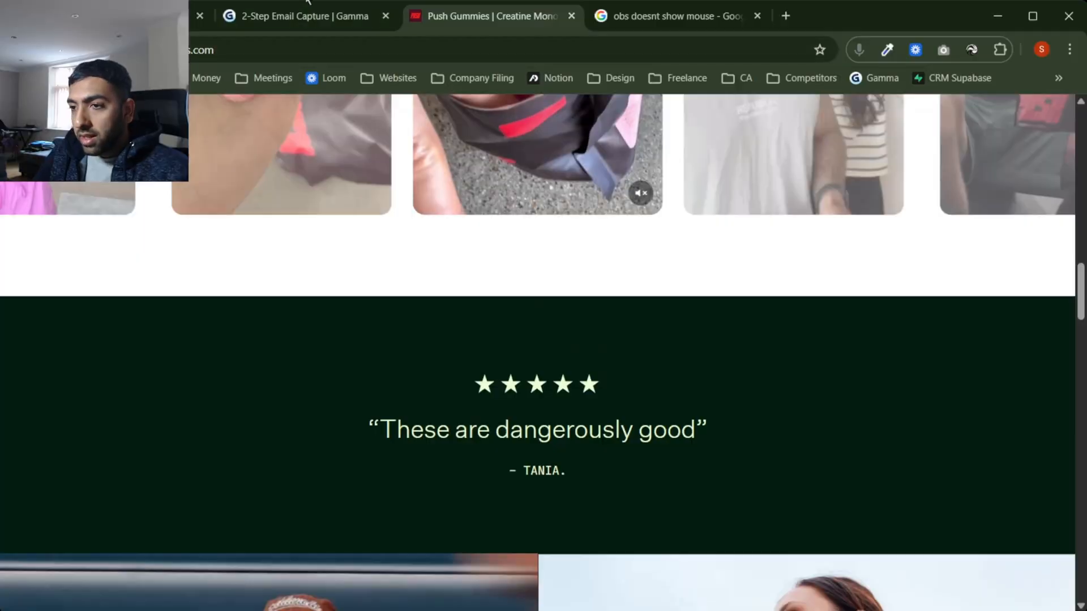
left_click(307, 17)
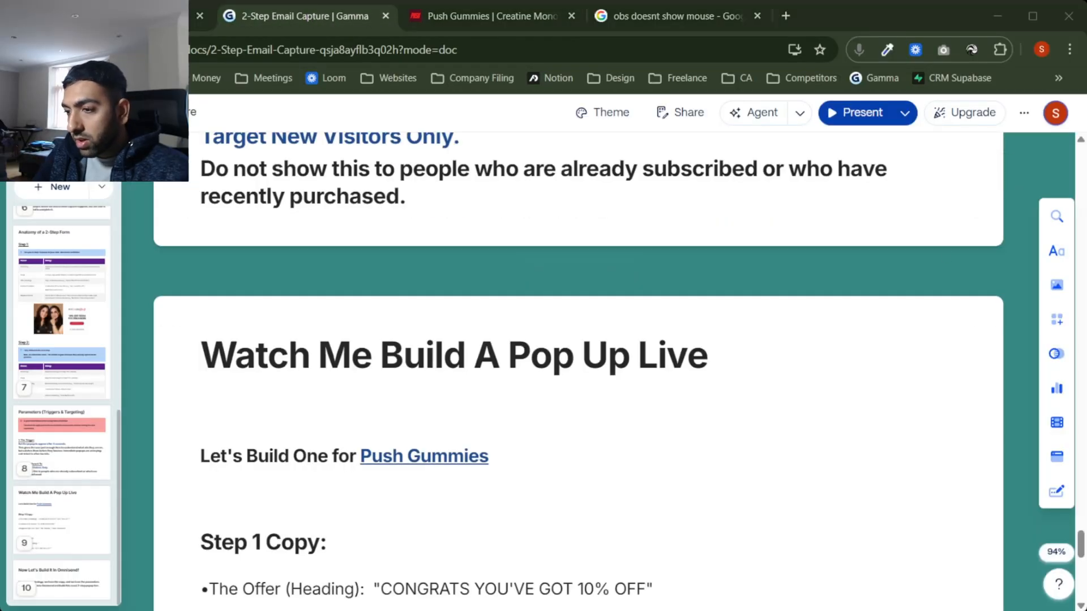
Step: Enter 'YOU ARE 1 STEP AWAY' inside the empty Step 2 Persuasion Heading quotes
left_click(430, 495)
scroll(429, 493, "down", 6)
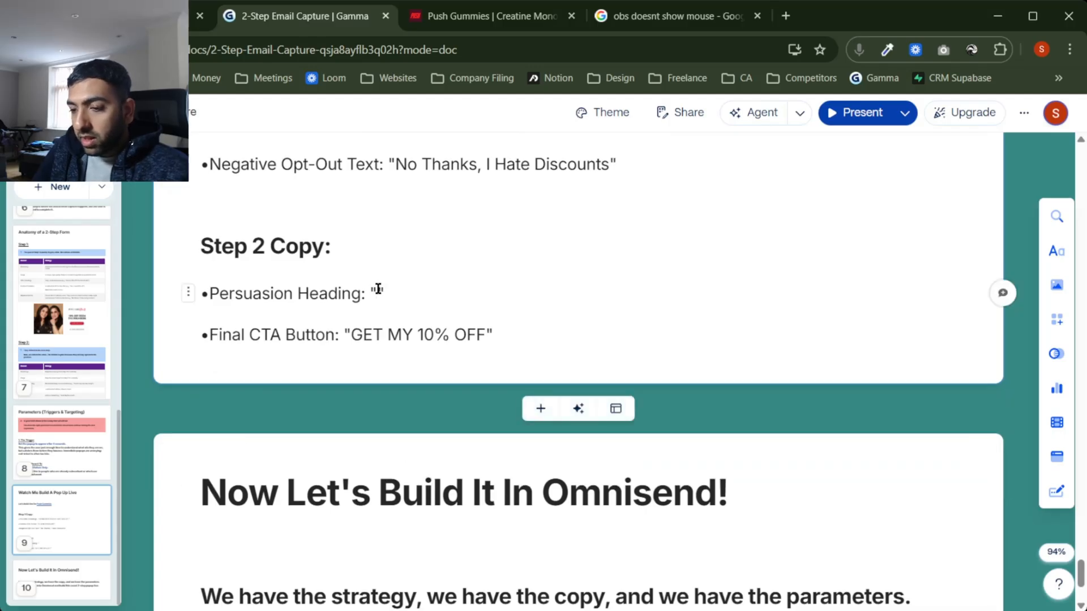
left_click(379, 290)
type("y")
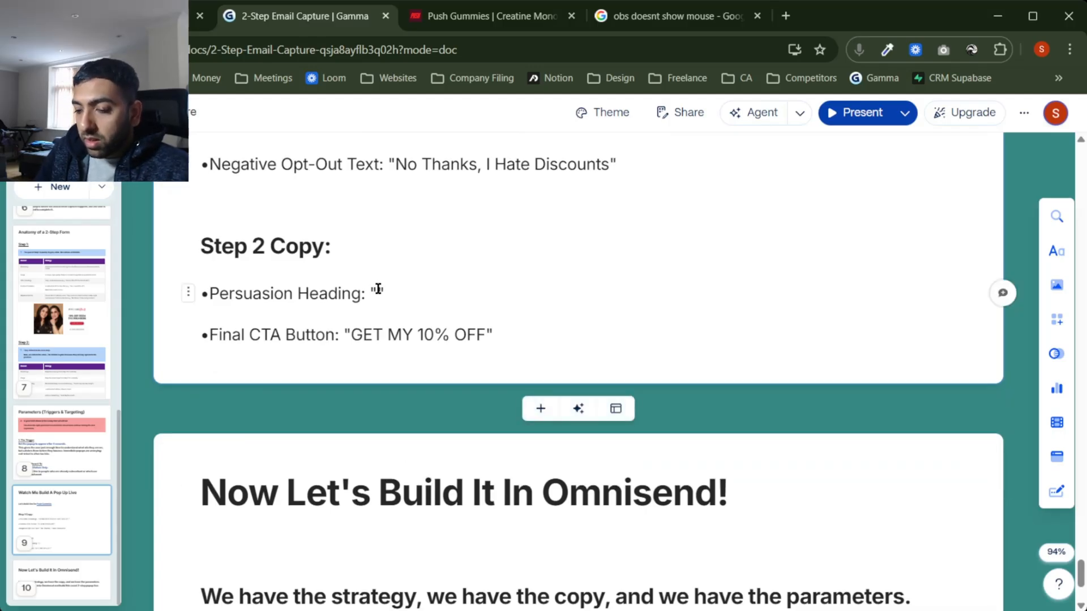
type("you")
key("BackSpace")
key("BackSpace")
key("BackSpace")
type("YOU")
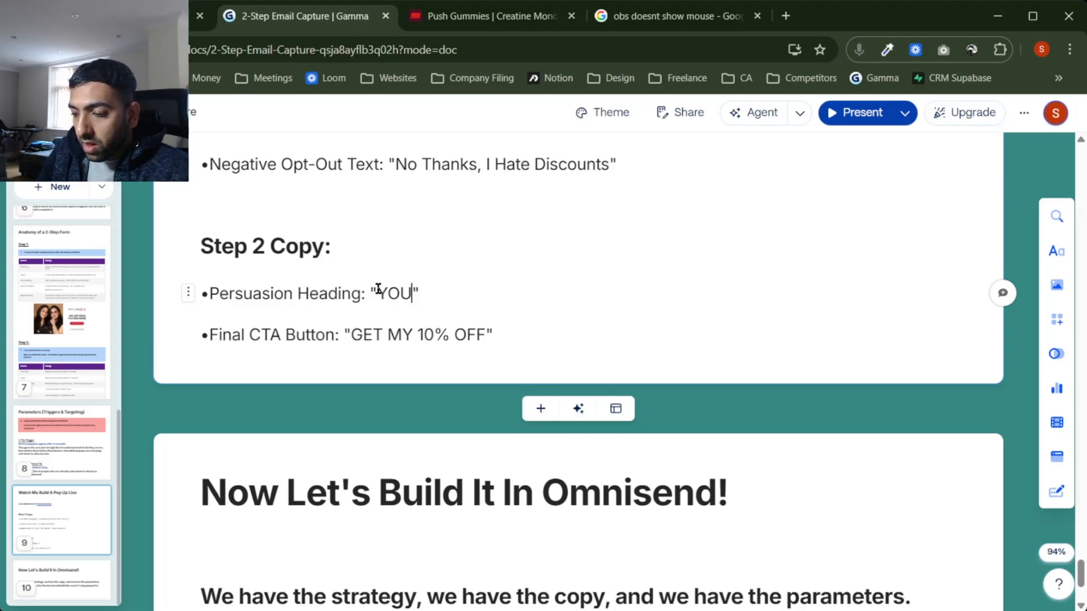
type(" ARE O")
key("BackSpace")
type("1 STEP AWAT")
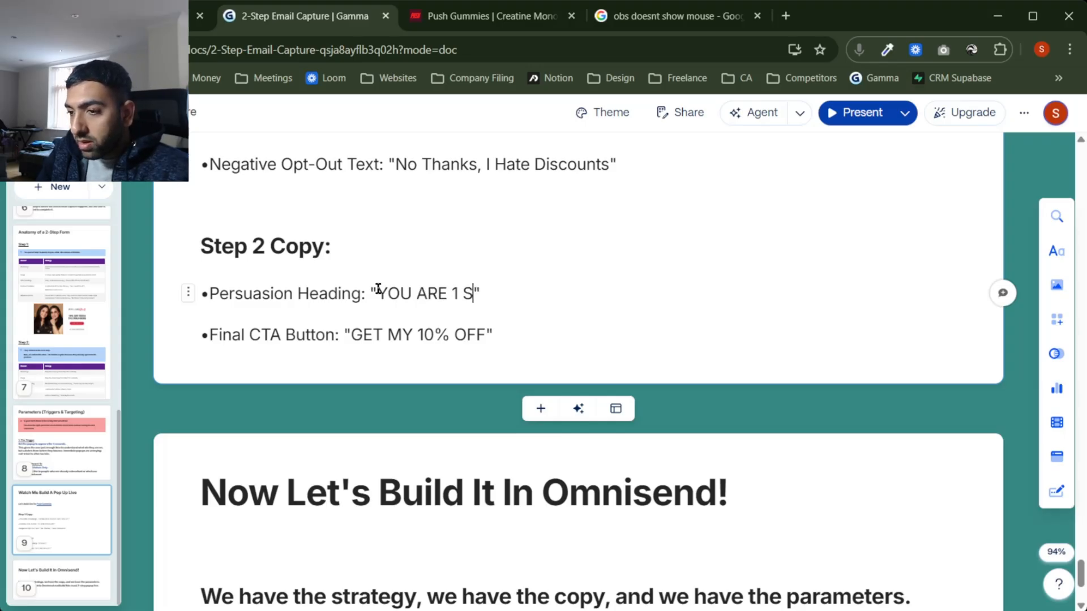
key("BackSpace")
type("Y")
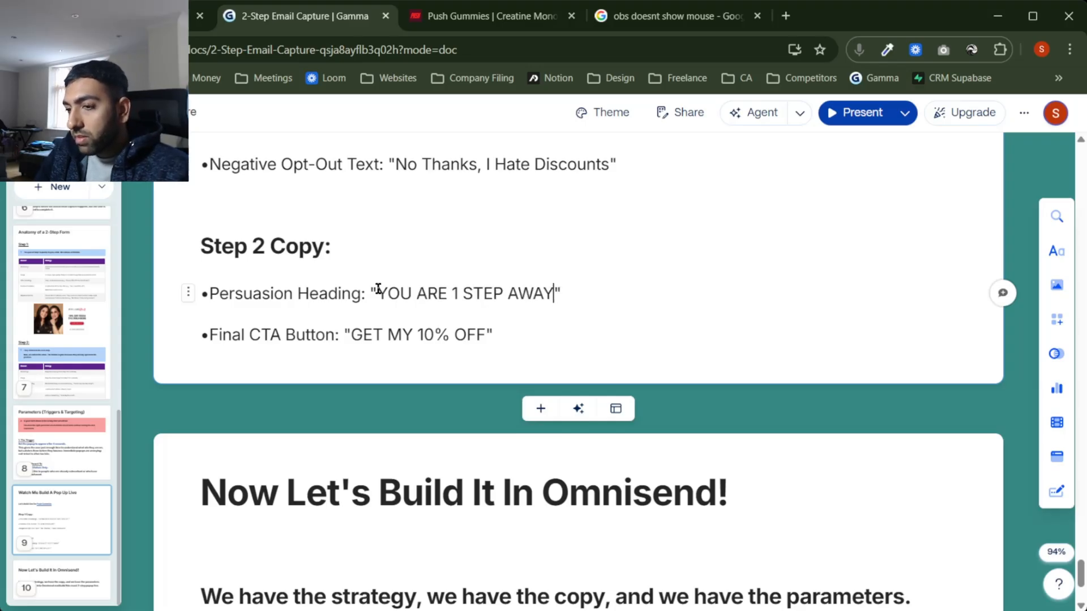
scroll(470, 304, "up", 3)
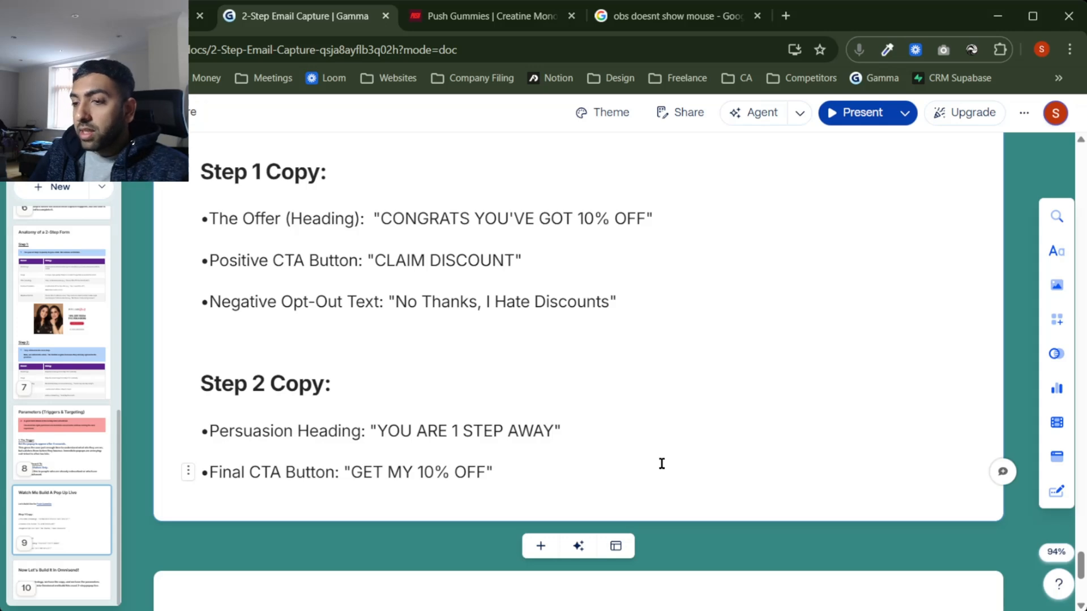
scroll(662, 463, "down", 5)
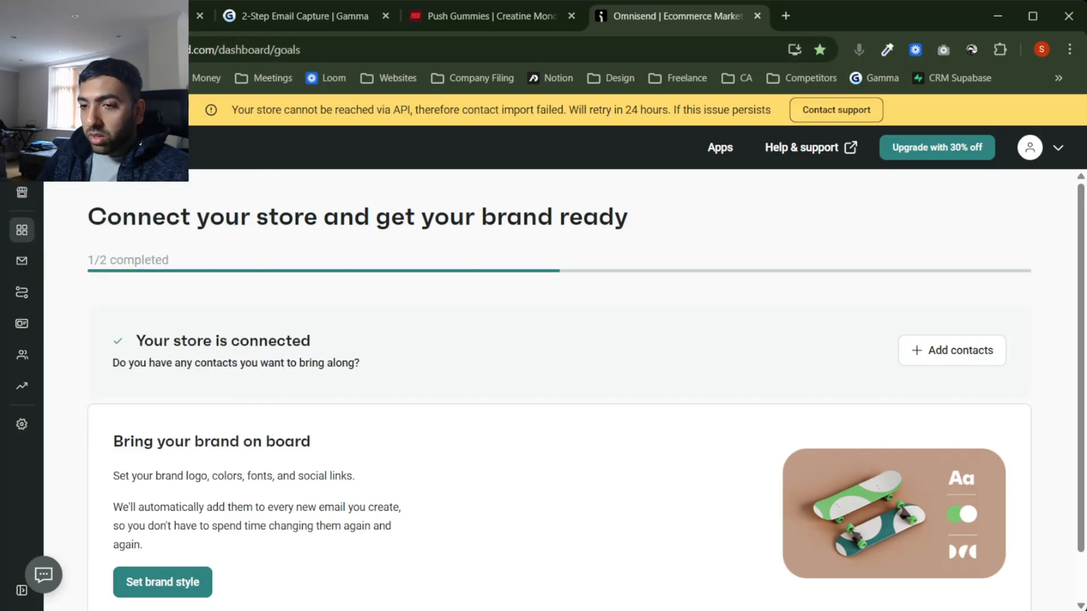
Step: Open Omnisend's Forms section and scroll through the recommended popup templates
left_click(21, 325)
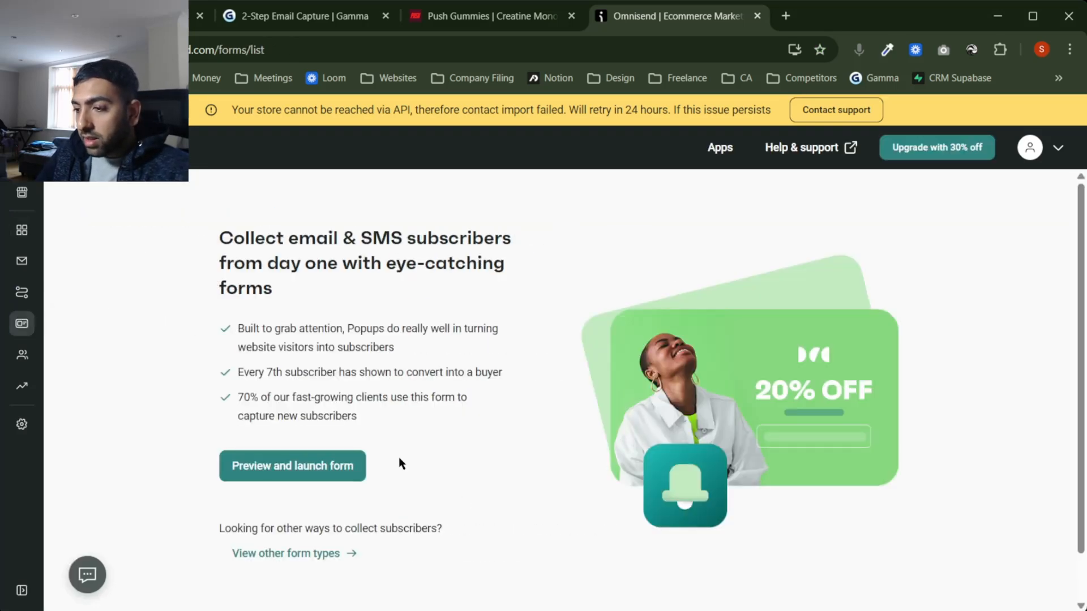
scroll(399, 457, "down", 1)
Step: Filter the other form types to Multi-step and use the Email capture Micro-yes Multi-step template
left_click(274, 502)
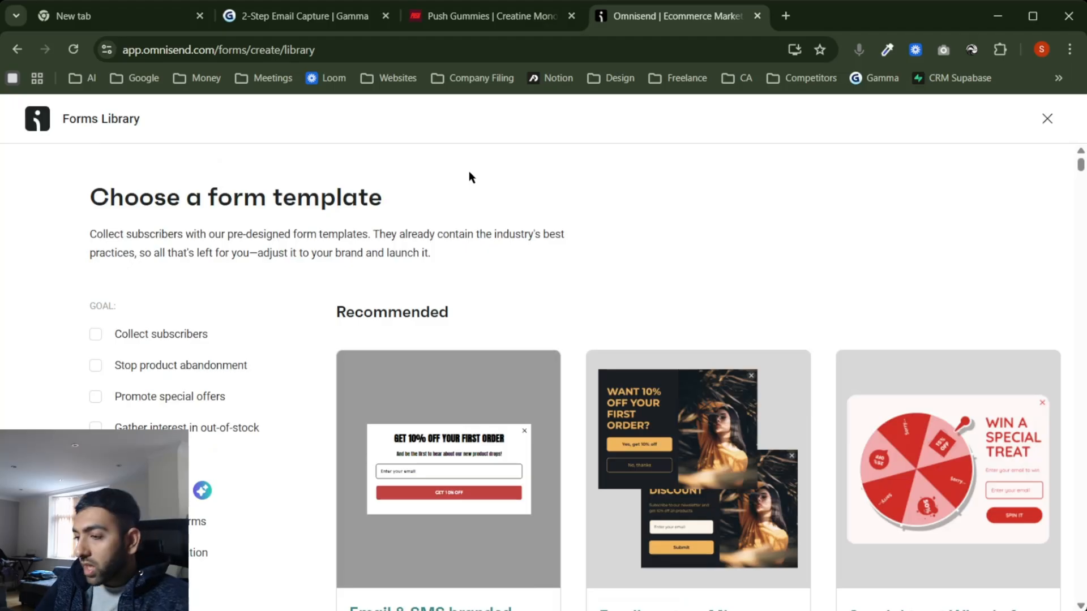
scroll(468, 171, "down", 1)
scroll(688, 218, "up", 1)
scroll(688, 218, "down", 4)
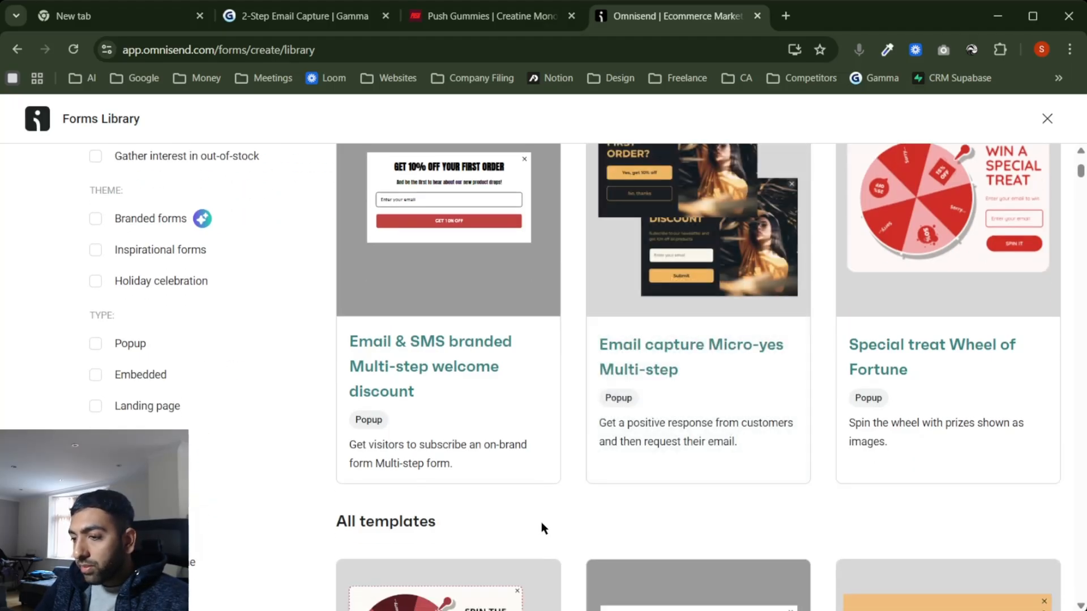
scroll(470, 347, "down", 4)
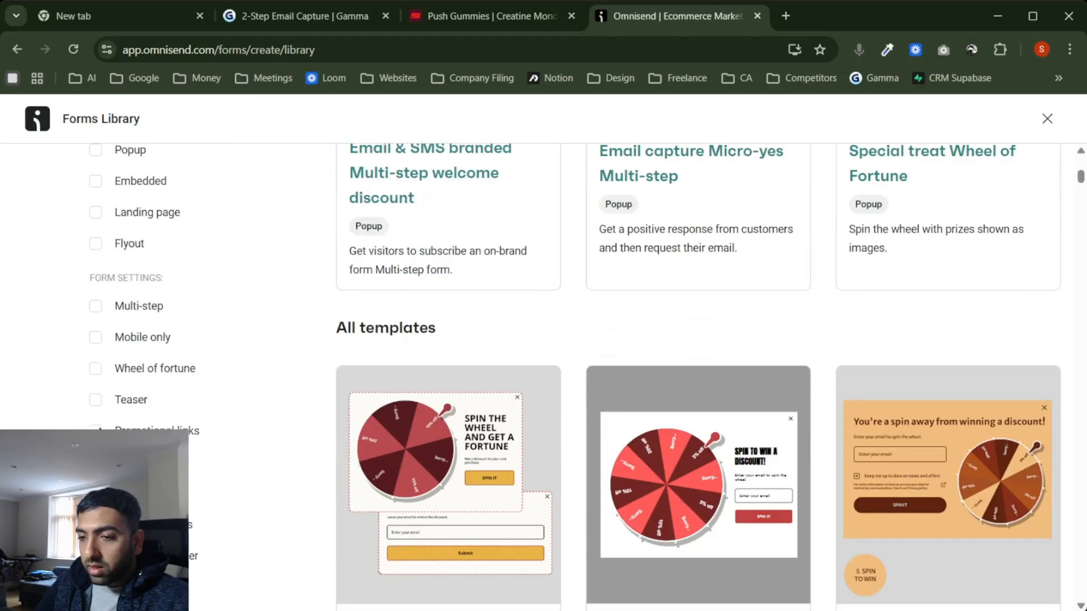
left_click(95, 264)
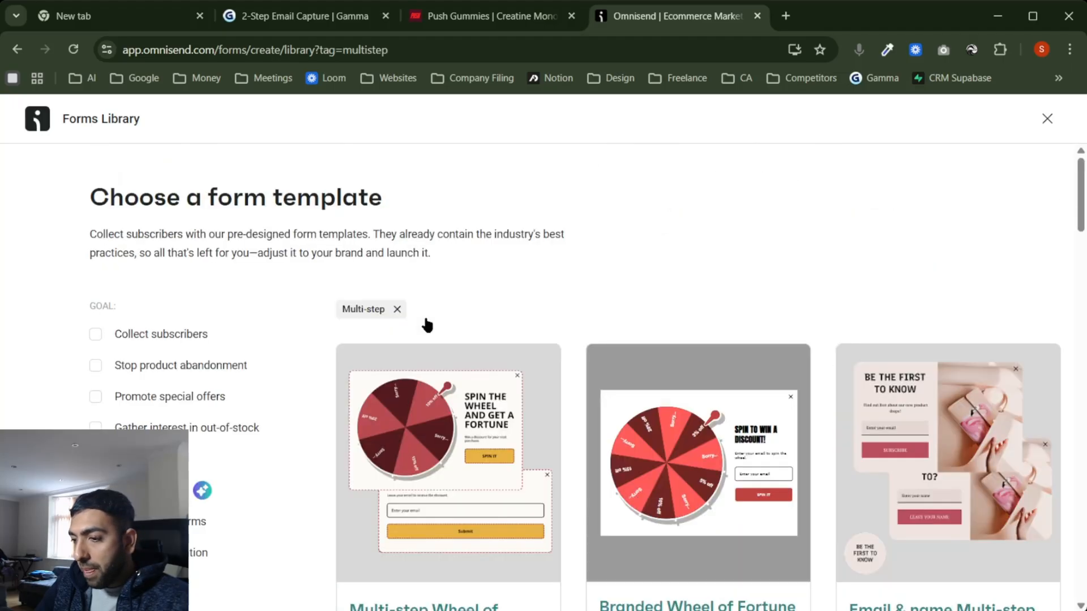
scroll(746, 278, "down", 1)
scroll(745, 278, "down", 10)
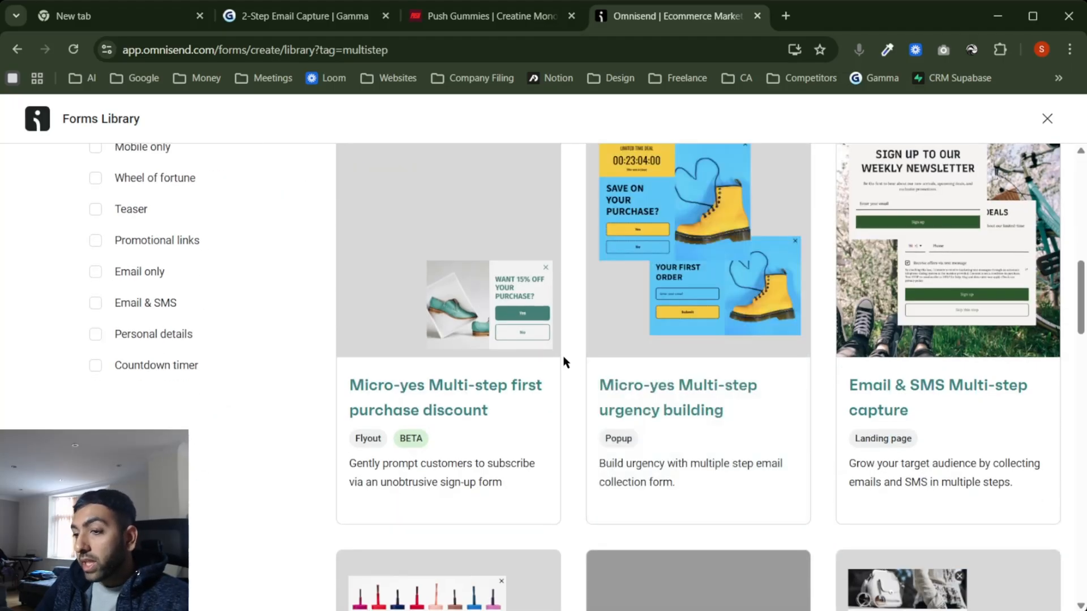
scroll(563, 362, "down", 7)
scroll(563, 361, "down", 12)
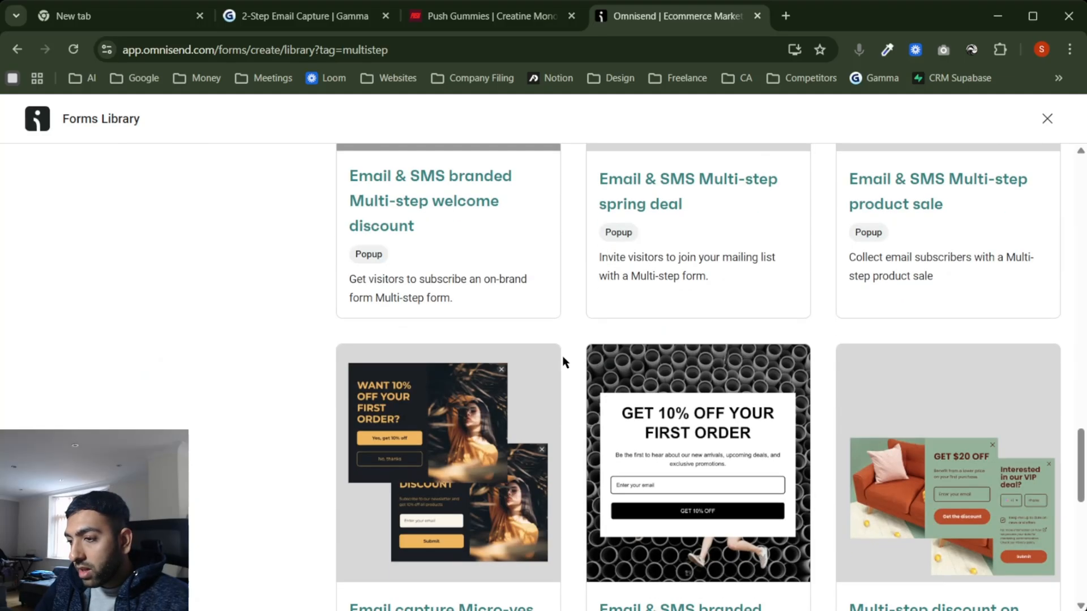
scroll(564, 362, "down", 3)
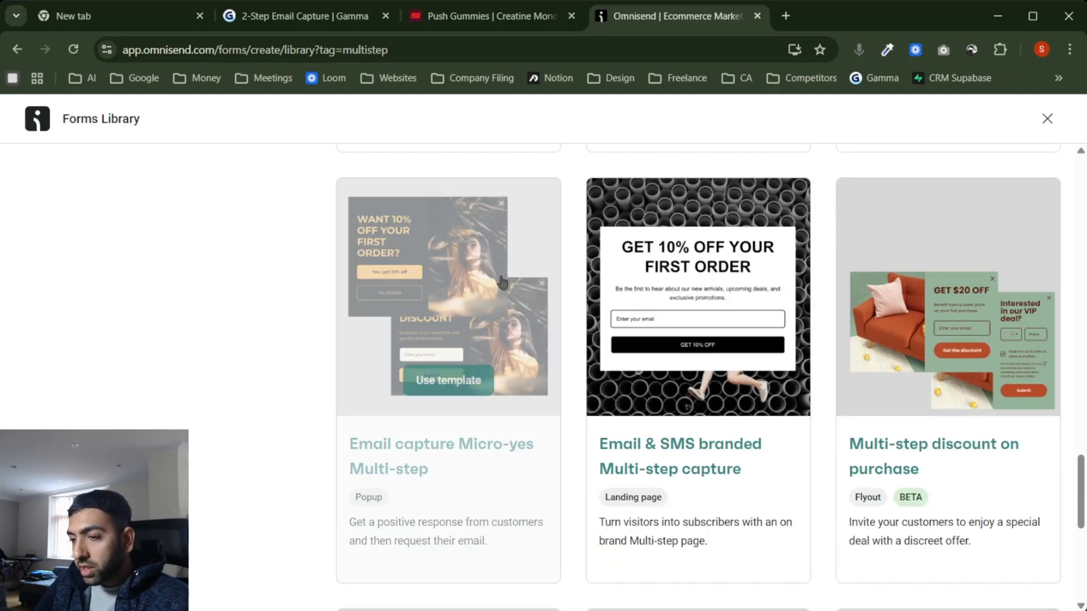
left_click(440, 390)
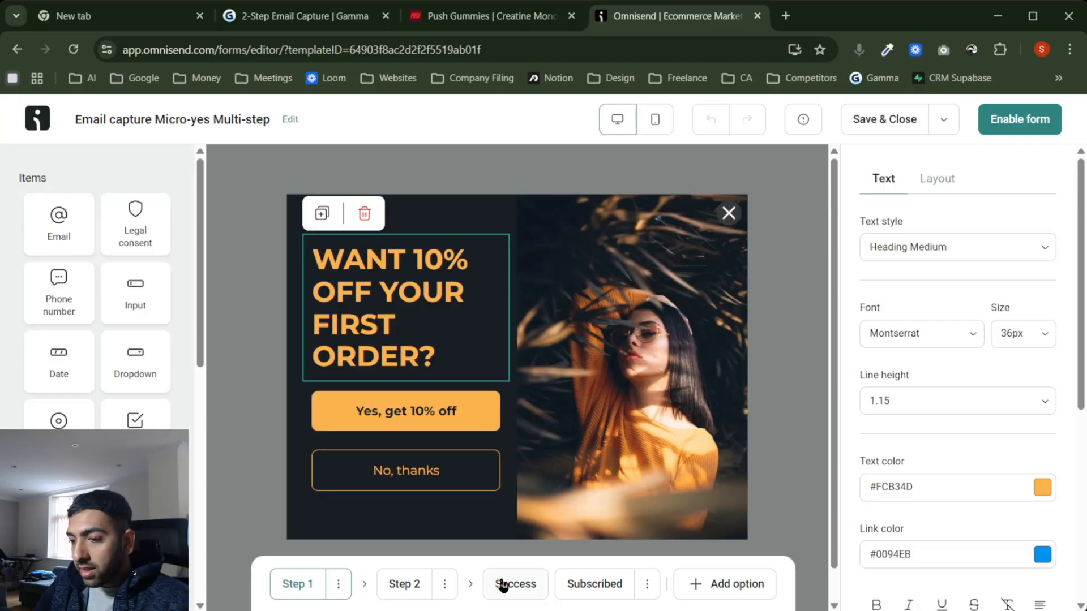
Step: Check the planned popup copy in the Gamma doc
left_click(297, 20)
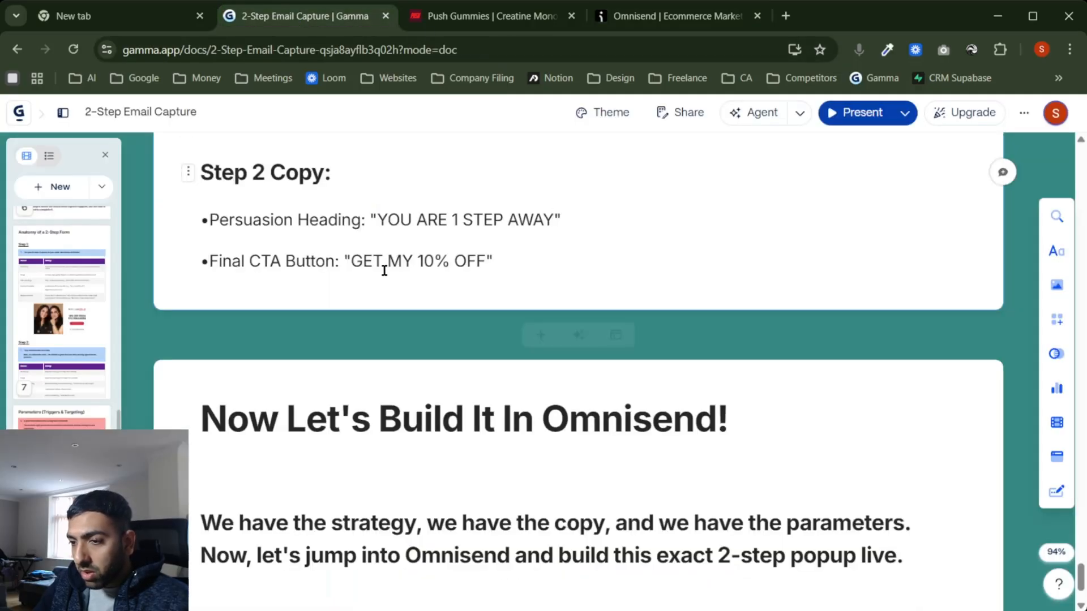
scroll(396, 280, "up", 5)
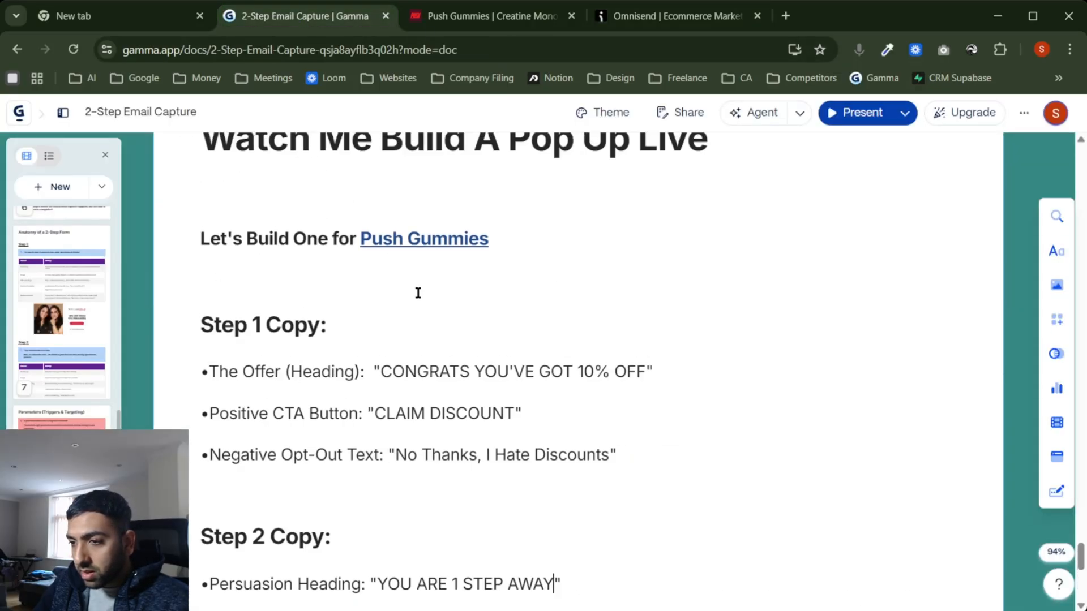
left_click(671, 15)
Step: Retype the Step 1 heading as 'CONGRATS YOU'VE GOT 10% OFF'
triple_click(355, 294)
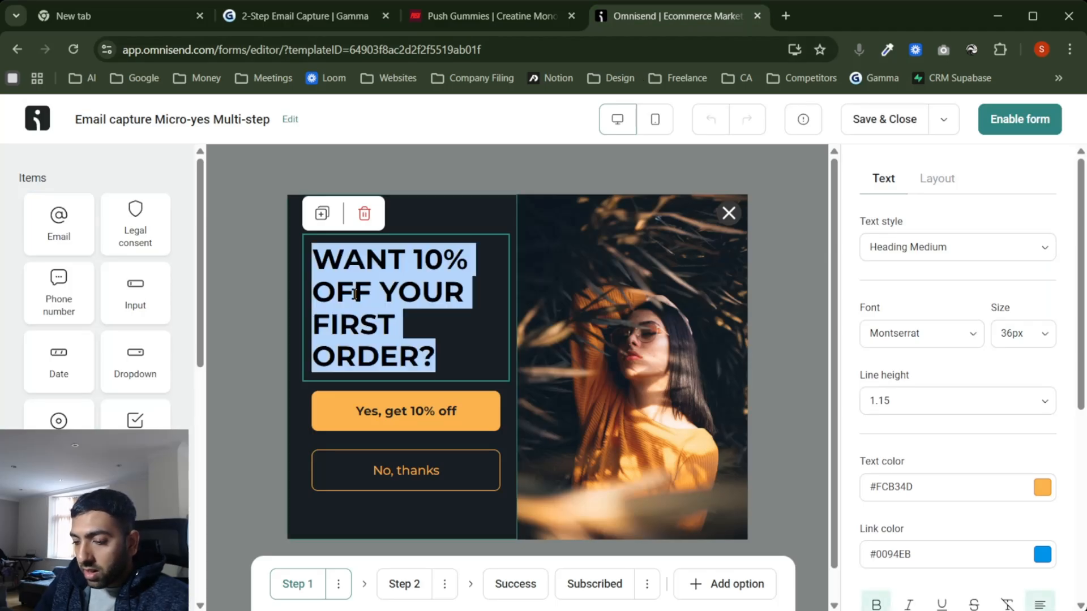
type("C")
key("BackSpace")
type("C")
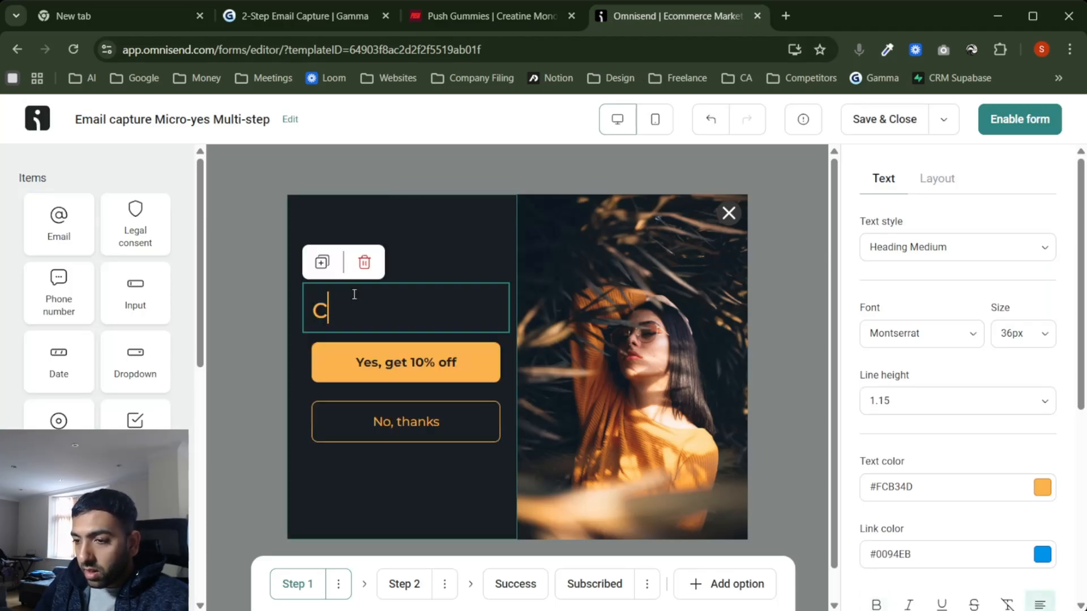
type("O")
key("BackSpace")
key("BackSpace")
type("Conf")
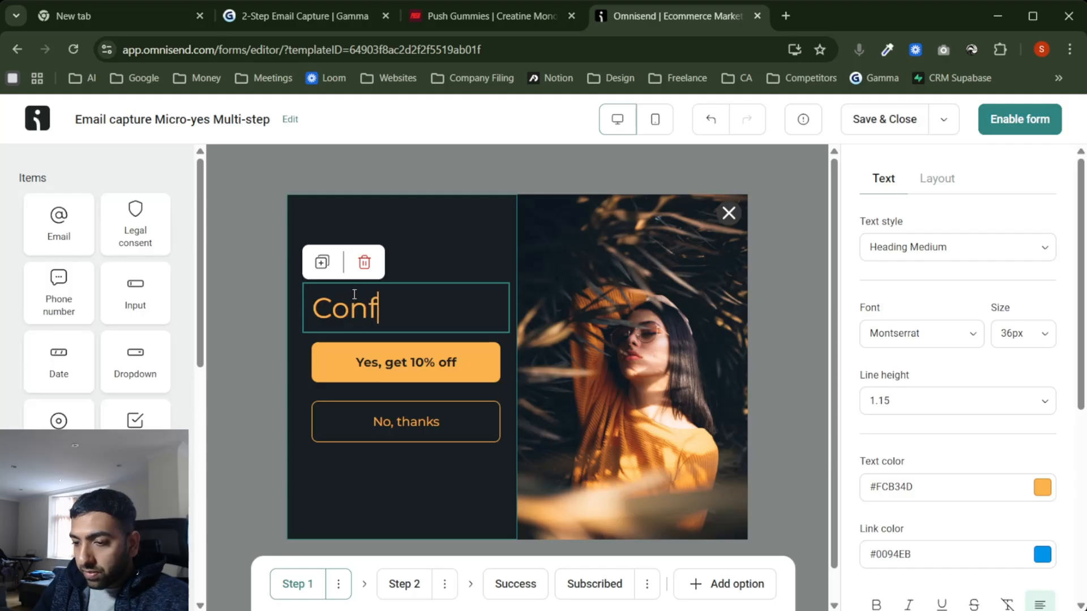
key("BackSpace")
key("BackSpace")
key("BackSpace")
type("ONGRATS ")
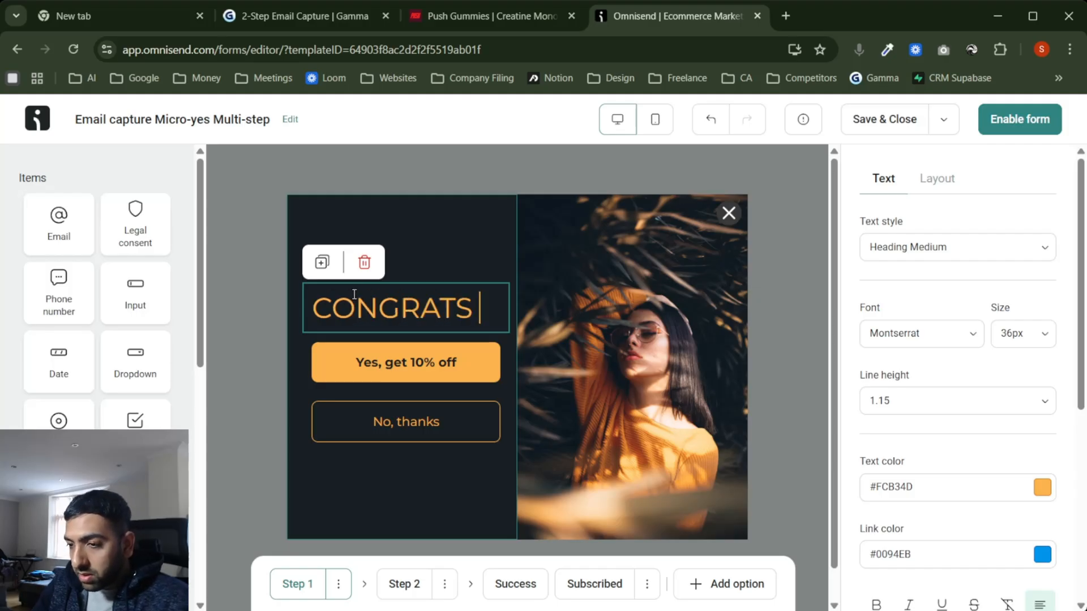
type("YOU")
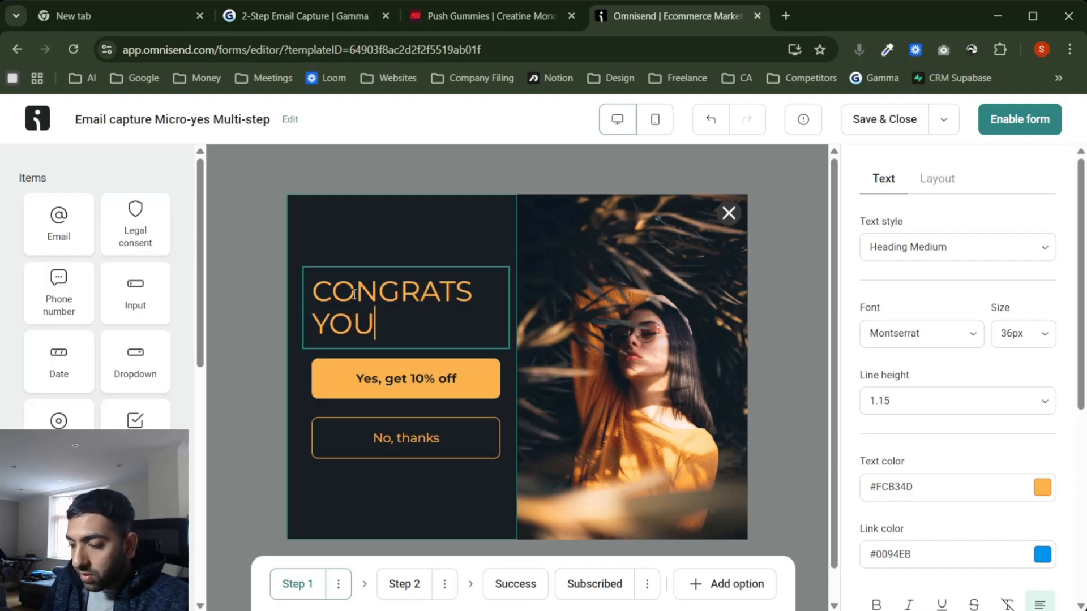
type("'VE GOT 10% of")
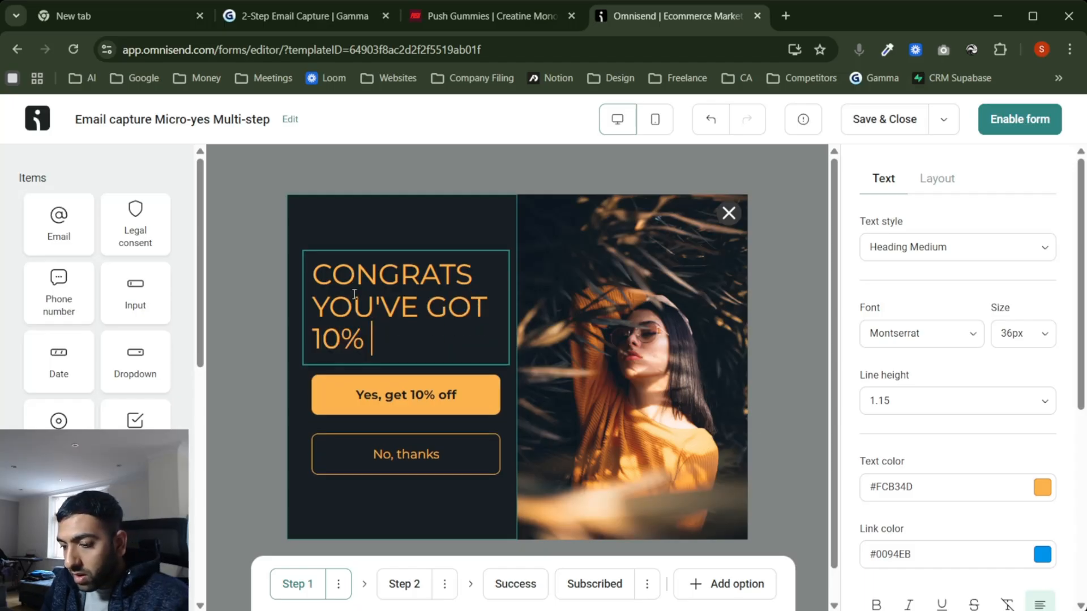
key("BackSpace")
key("BackSpace")
type("OFF")
left_click(243, 369)
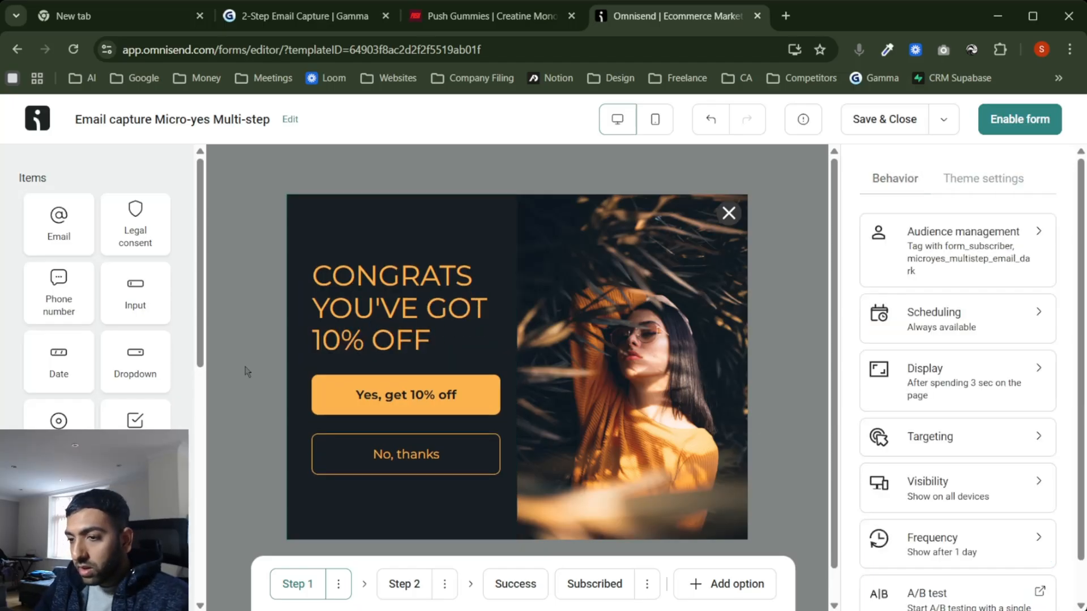
Step: Relabel the Step 1 'Yes, get 10% off' button as 'CLAIM DISCOUNT'
left_click(317, 22)
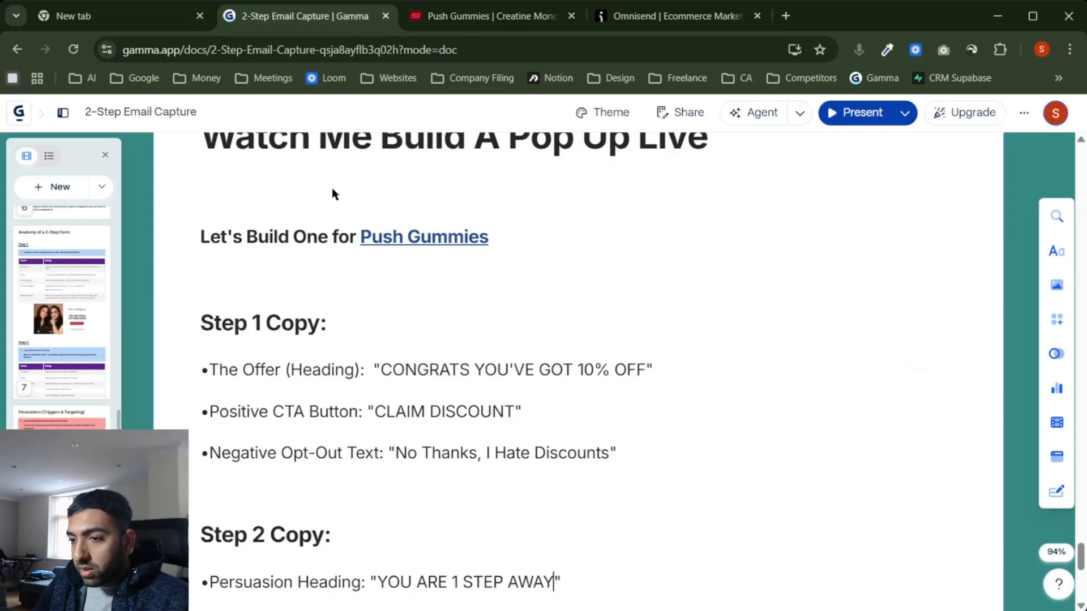
left_click(697, 22)
left_click(391, 388)
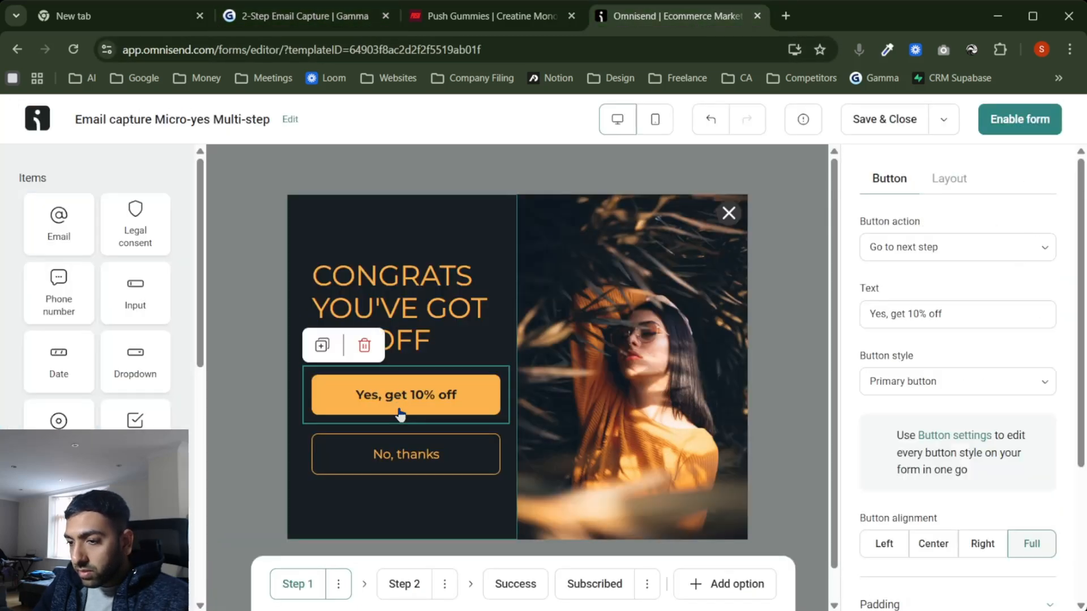
left_click(942, 310)
key("ctrl+a")
type("dLAIM")
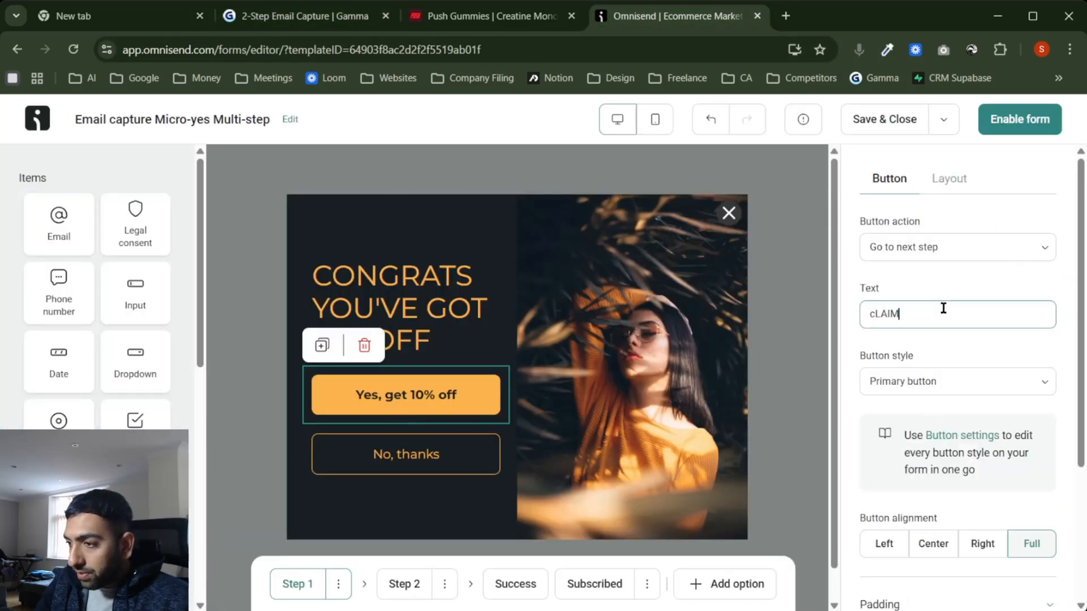
key("BackSpace")
key("BackSpace")
key("BackSpace")
key("BackSpace")
key("BackSpace")
type("C")
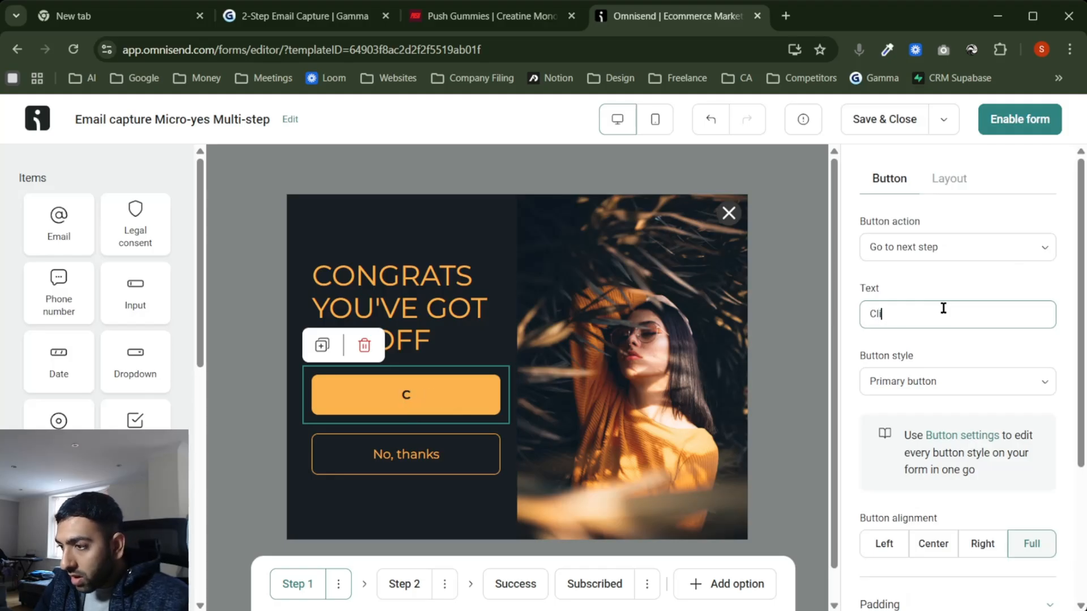
type("LAIM DISCOUNT")
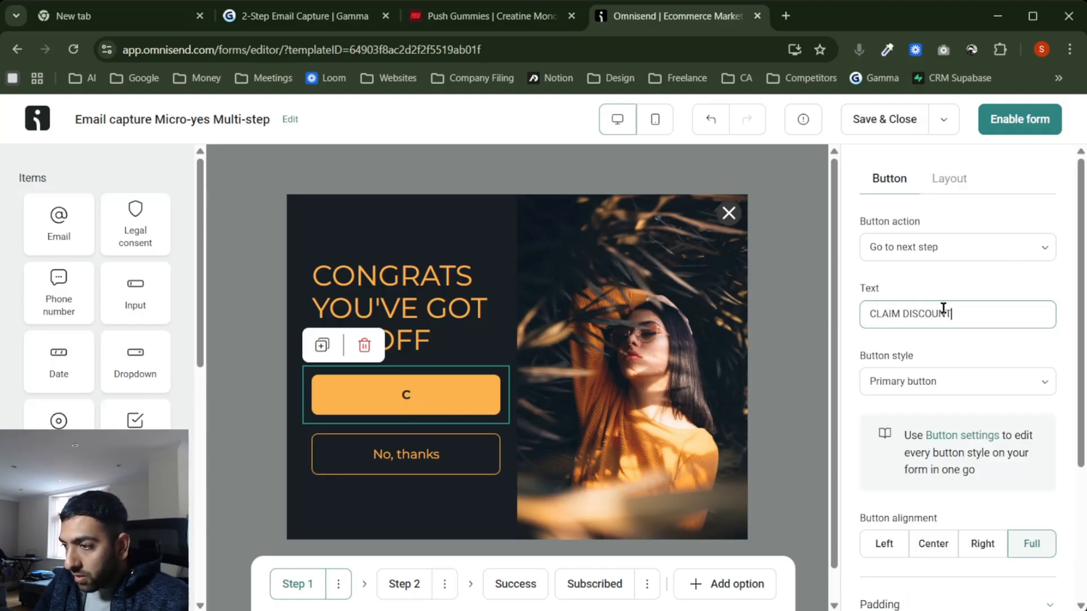
Step: Change the opt-out button label to 'No thanks, I hate discounts'
left_click(295, 16)
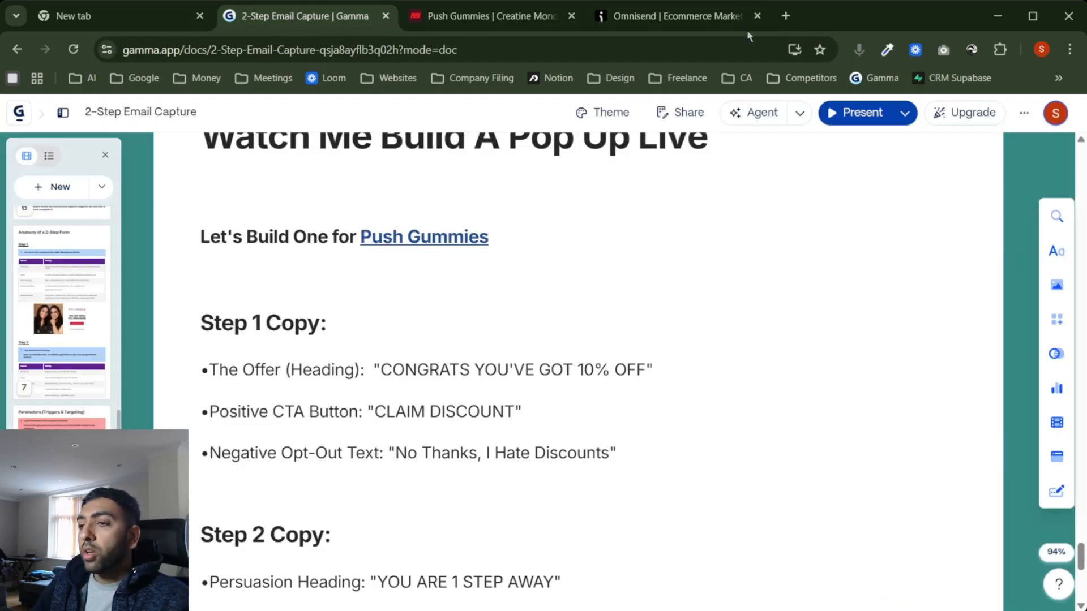
left_click(714, 25)
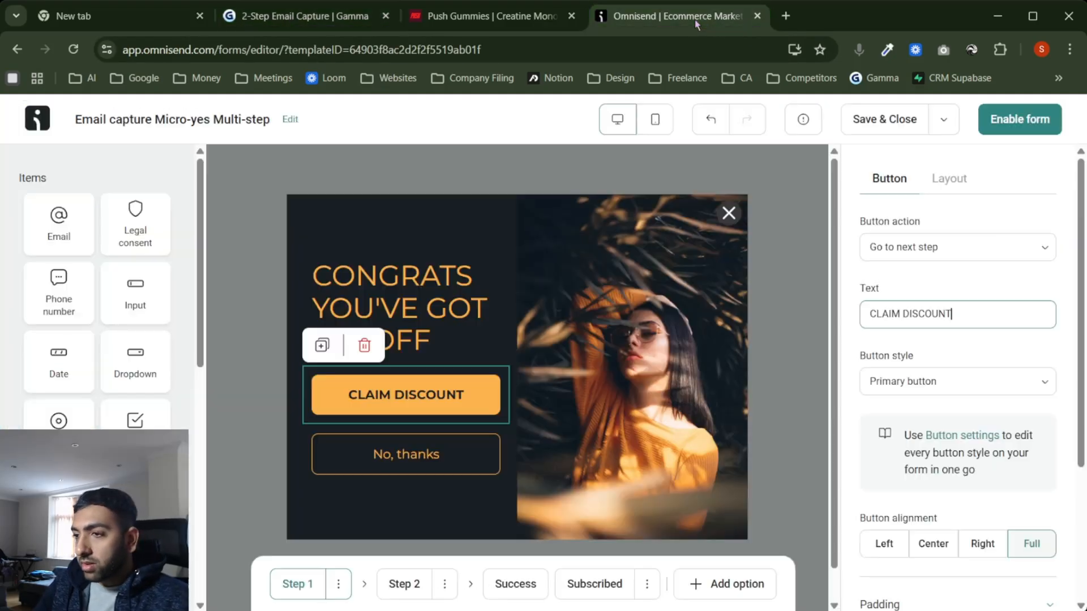
left_click(407, 456)
left_click(941, 314)
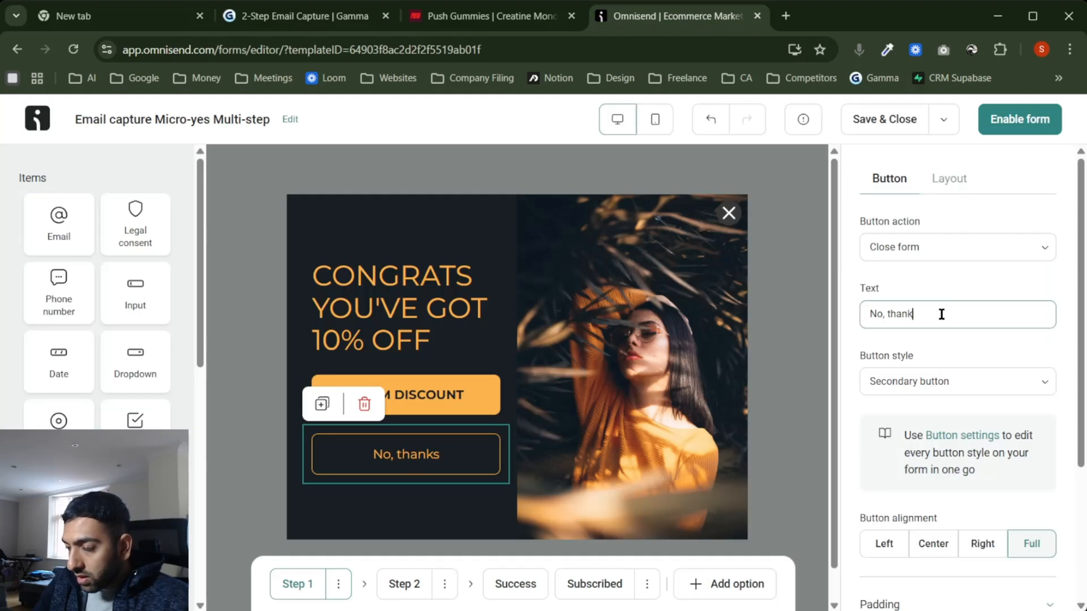
key("BackSpace")
key("BackSpace")
key("BackSpace")
key("BackSpace")
key("BackSpace")
key("BackSpace")
key("BackSpace")
type("THANK")
key("BackSpace")
key("BackSpace")
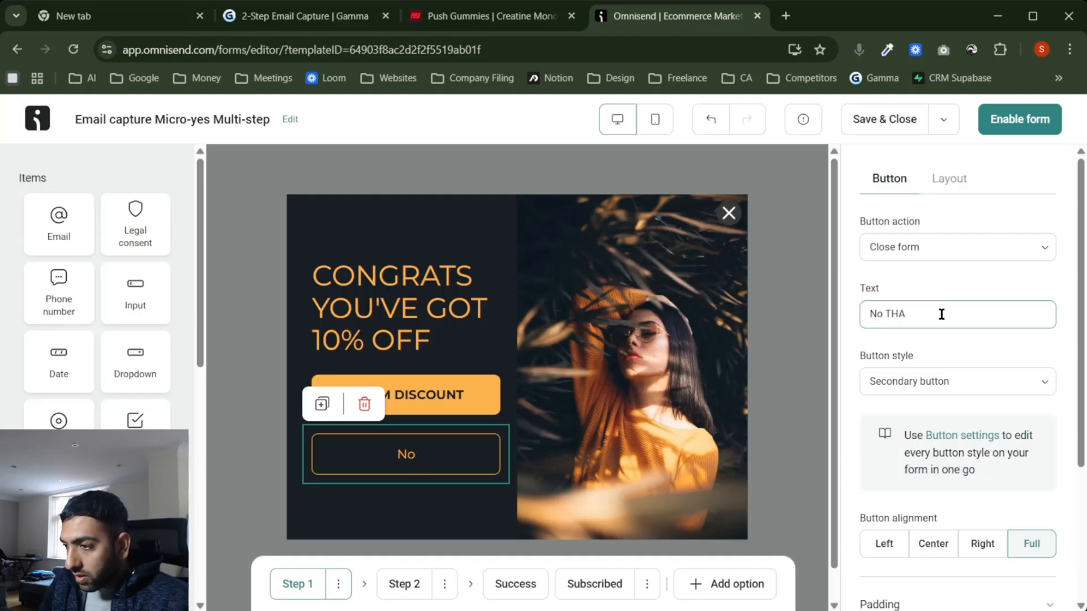
type("thanks, I")
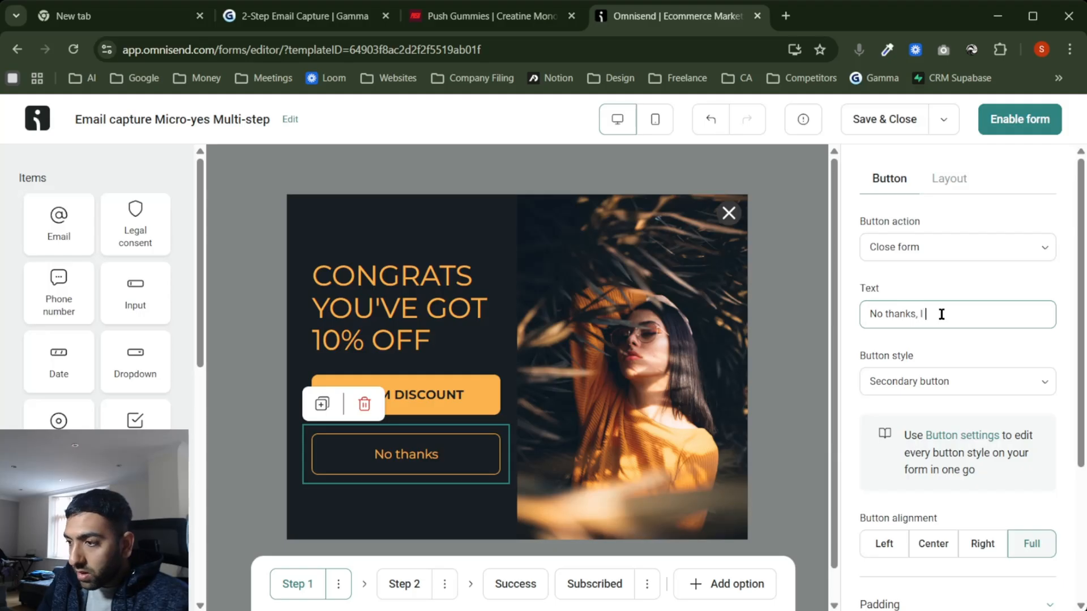
key("BackSpace")
key("BackSpace")
key("BackSpace")
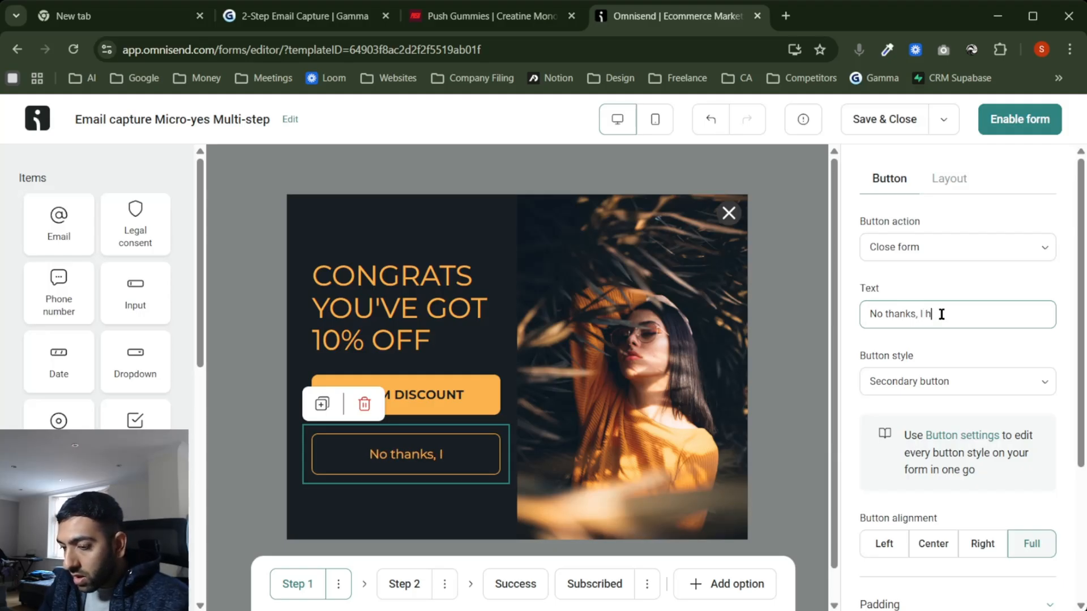
type("hte")
key("BackSpace")
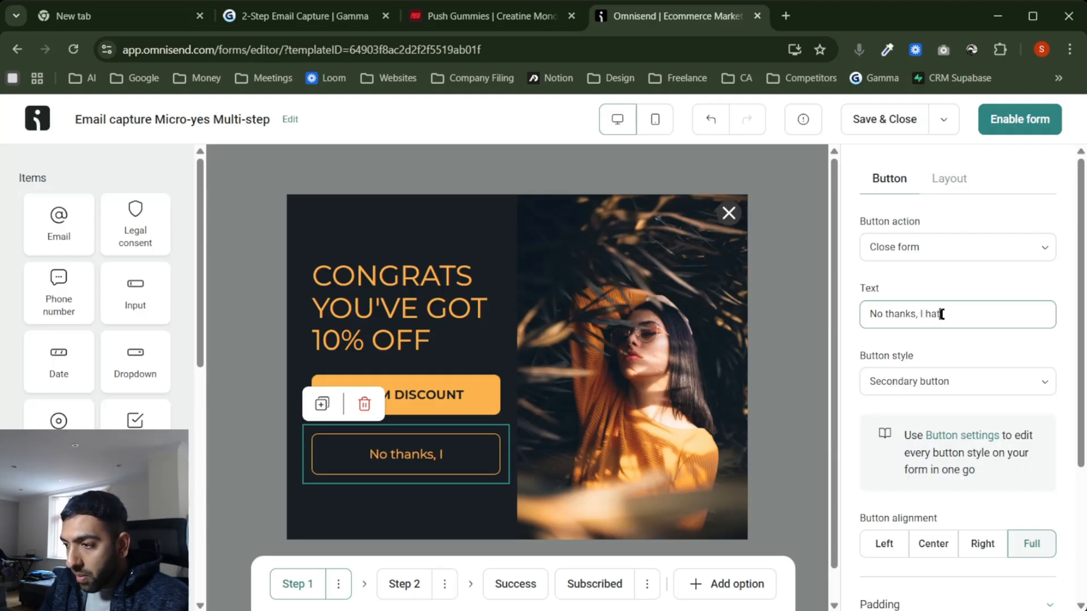
type("e discounts")
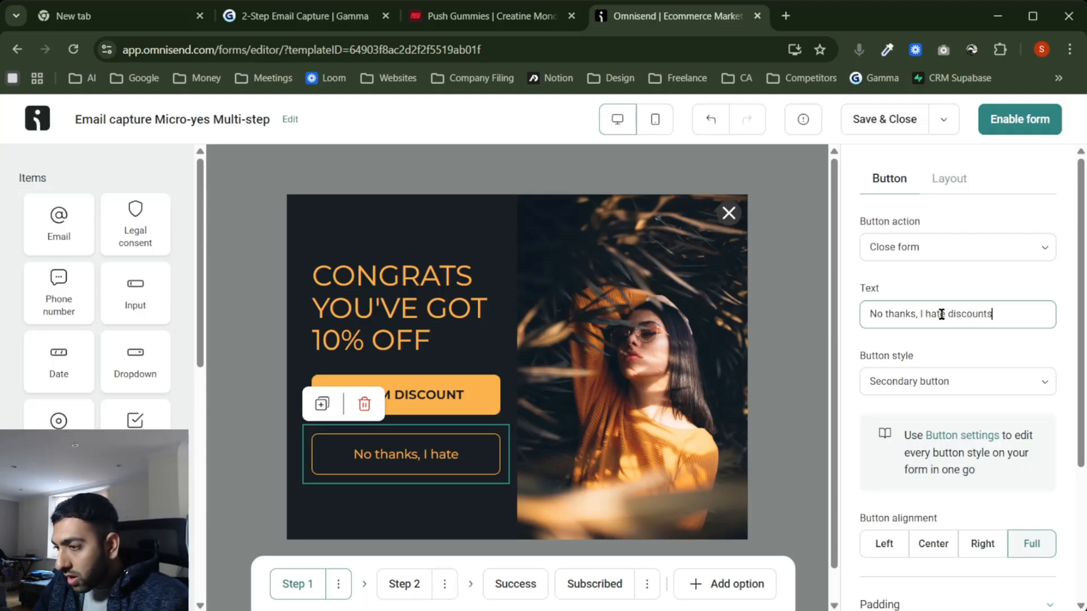
left_click(951, 344)
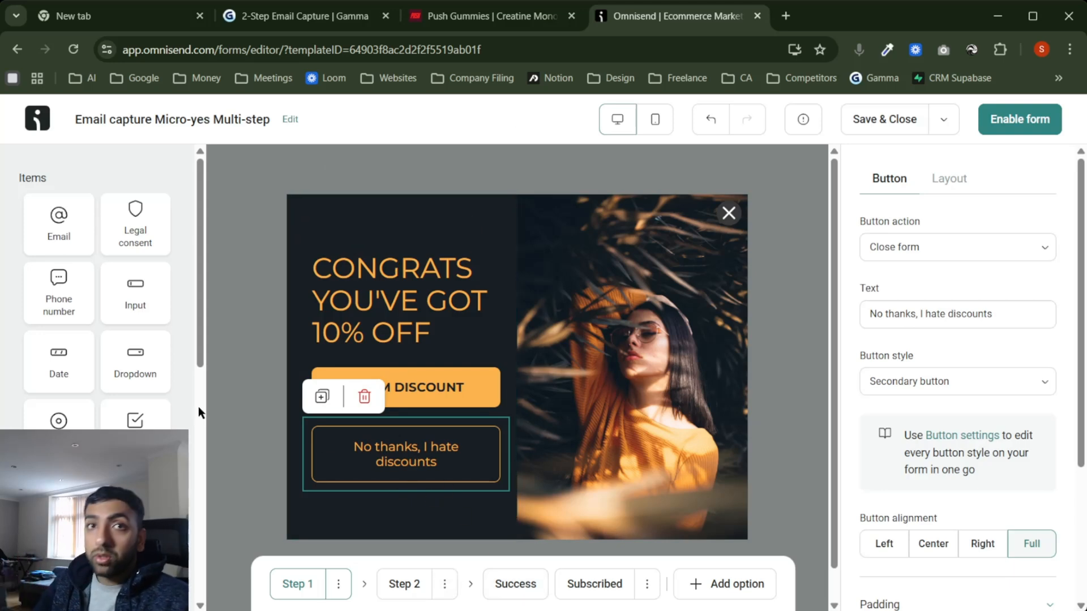
Step: Replace the Step 2 heading with 'YOU ARE 1 STEP AWAY' copied from the Gamma doc
left_click(405, 584)
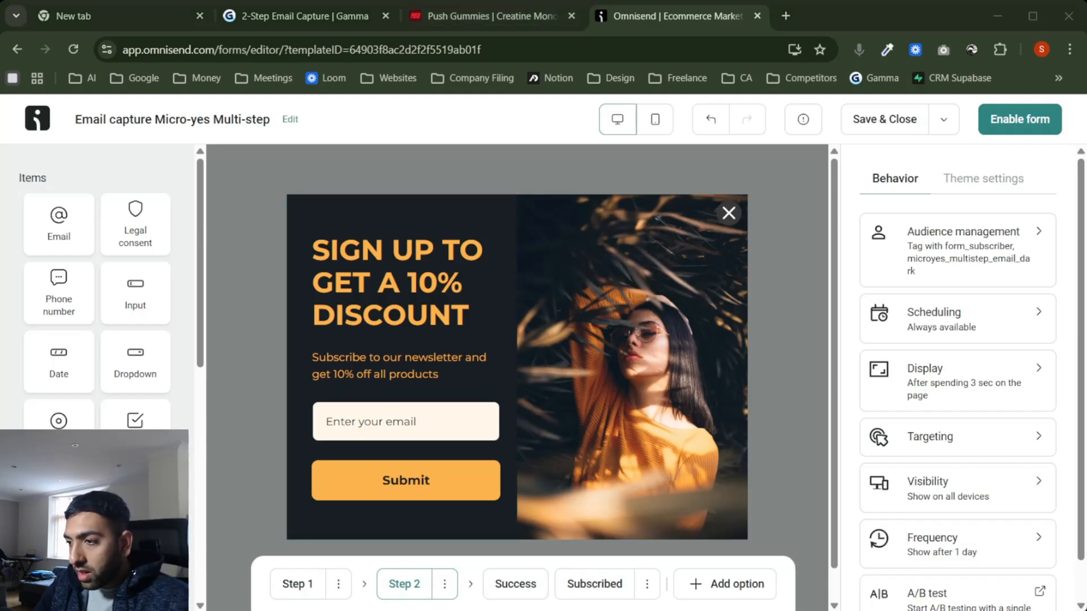
left_click(293, 21)
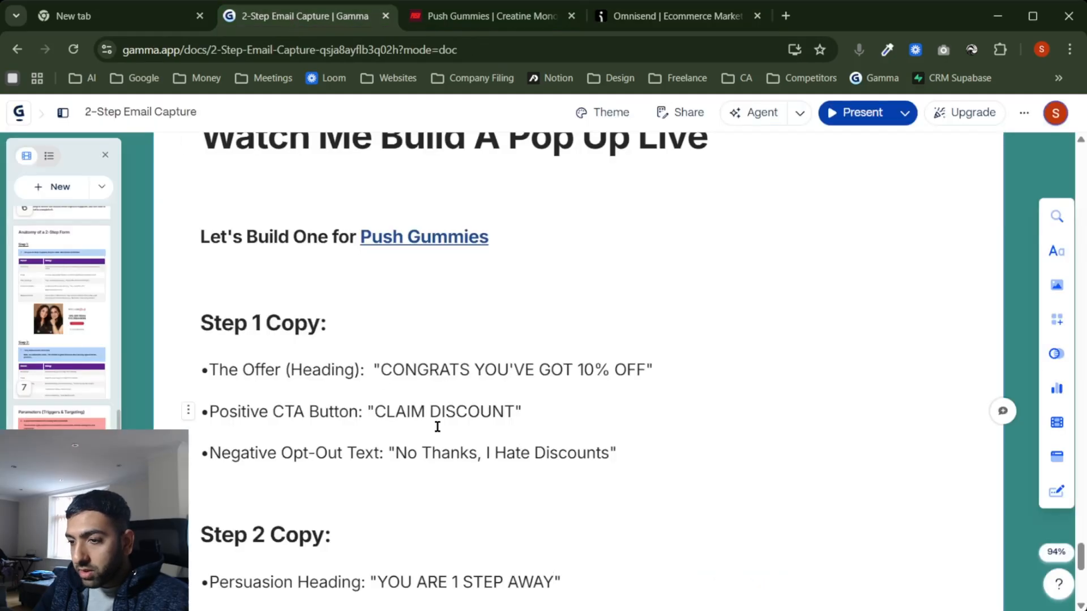
scroll(437, 430, "down", 3)
left_click_drag(377, 464, 553, 464)
key("ctrl+c")
left_click(676, 17)
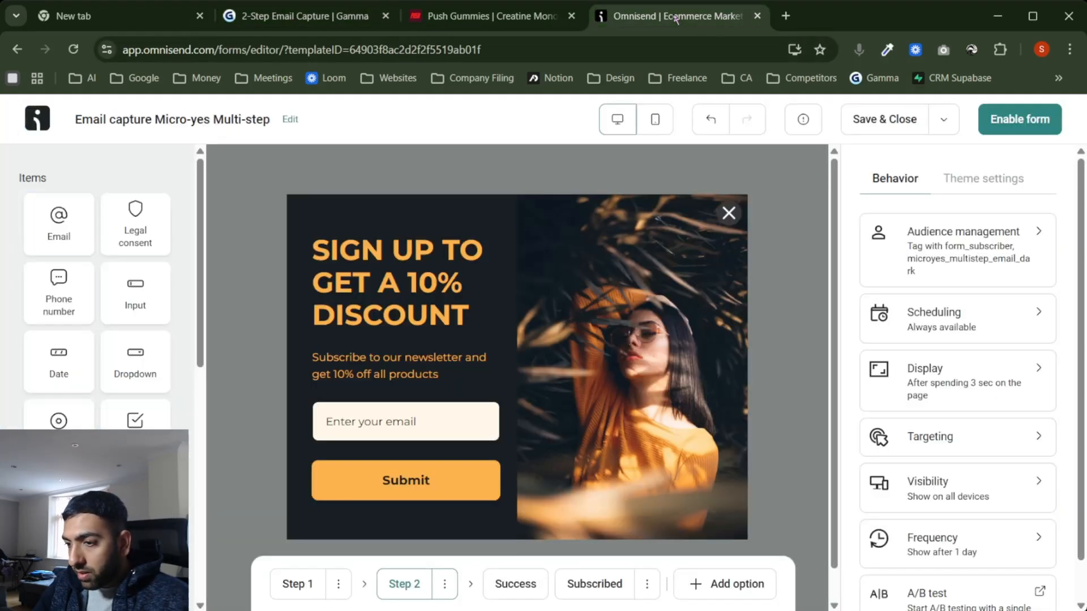
left_click(431, 289)
scroll(945, 350, "down", 5)
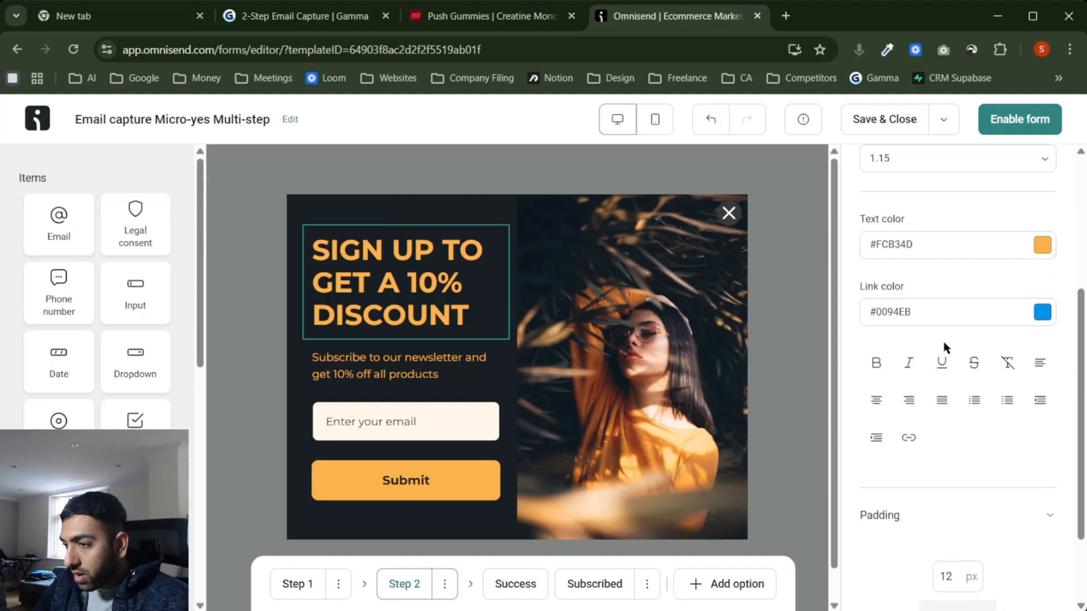
scroll(944, 347, "up", 5)
left_click(466, 283)
key("ctrl+a")
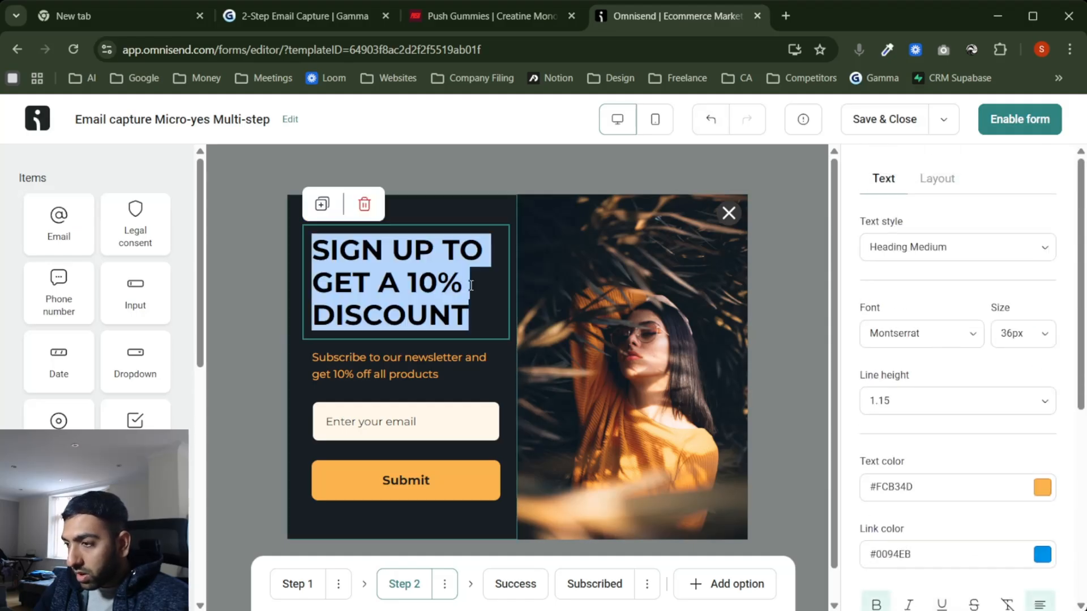
key("ctrl+v")
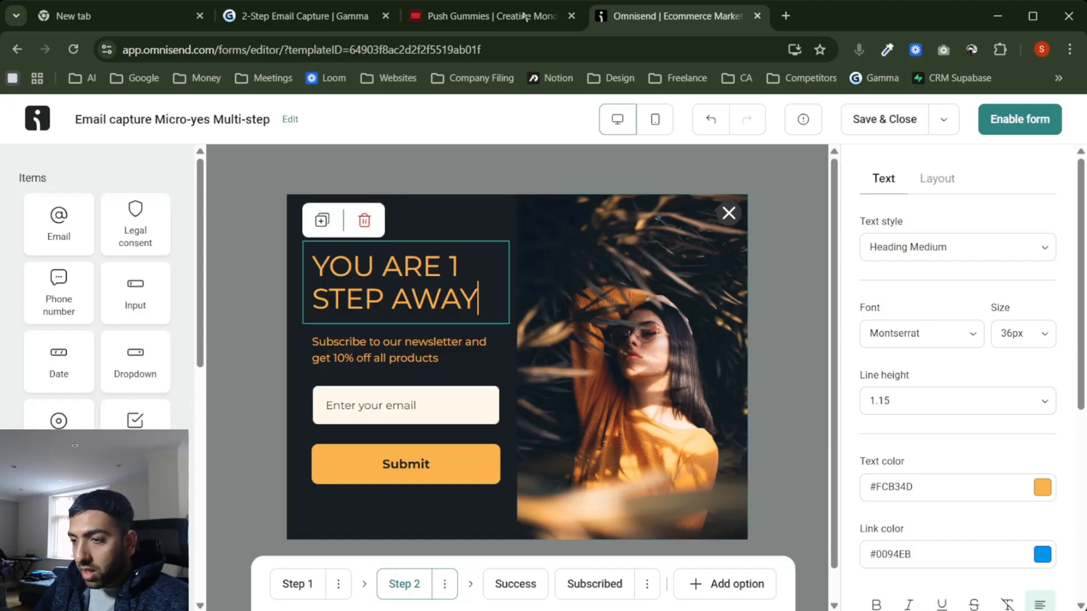
Step: Relabel the Submit button 'GET MY 10% OFF' and delete the newsletter subtitle
left_click(279, 22)
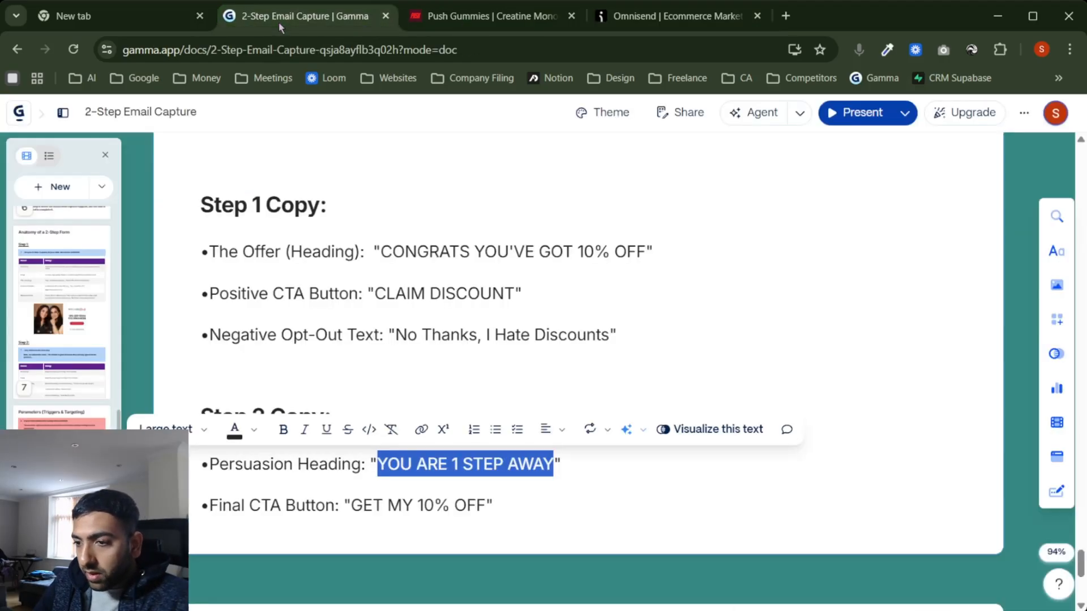
left_click_drag(351, 503, 487, 500)
key("ctrl+c")
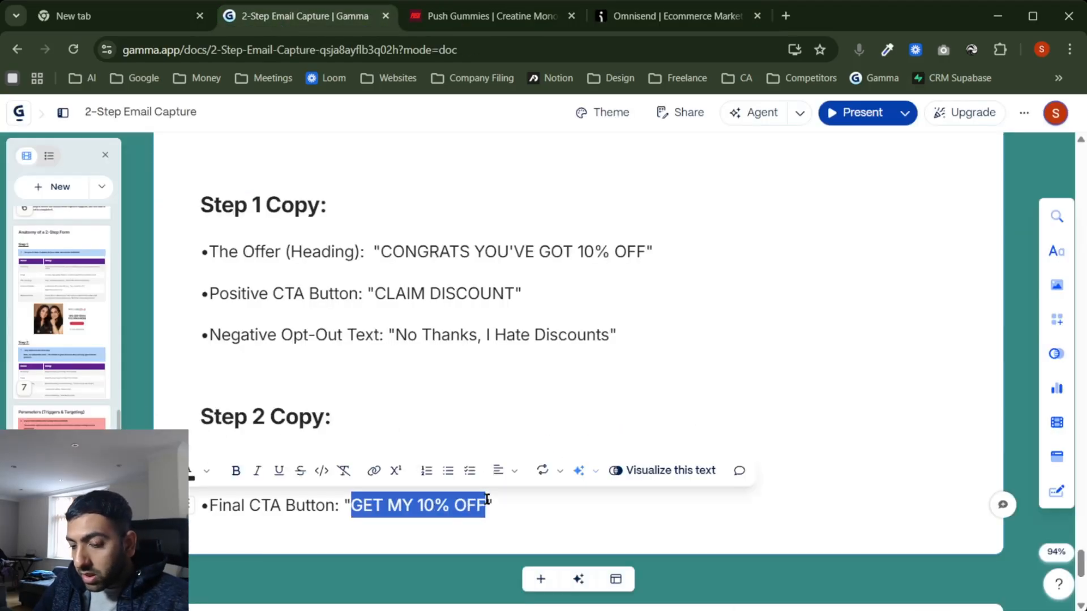
left_click(709, 21)
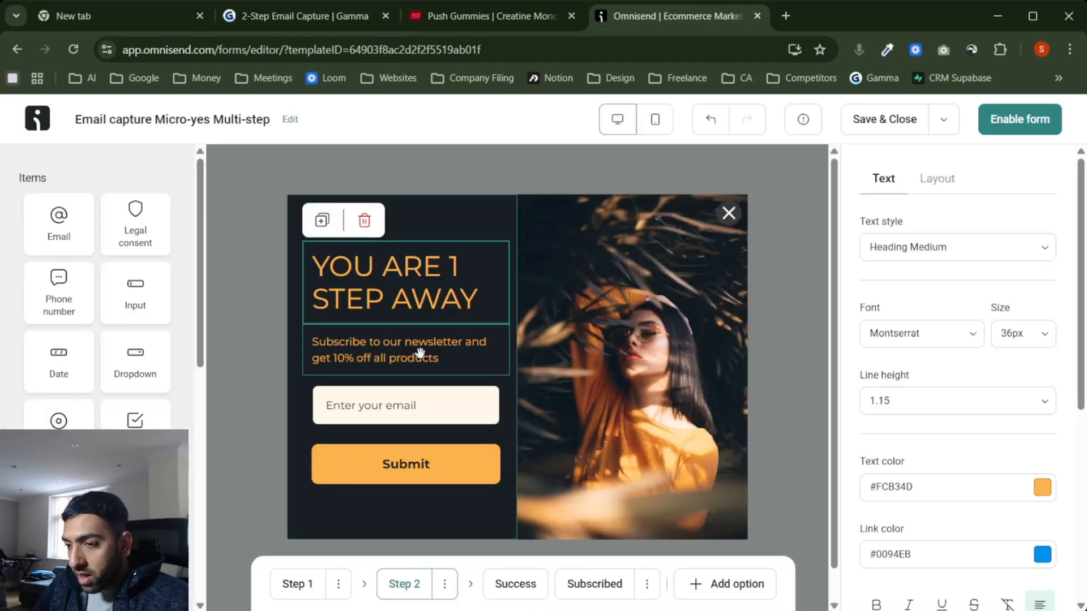
left_click(415, 466)
scroll(915, 333, "down", 3)
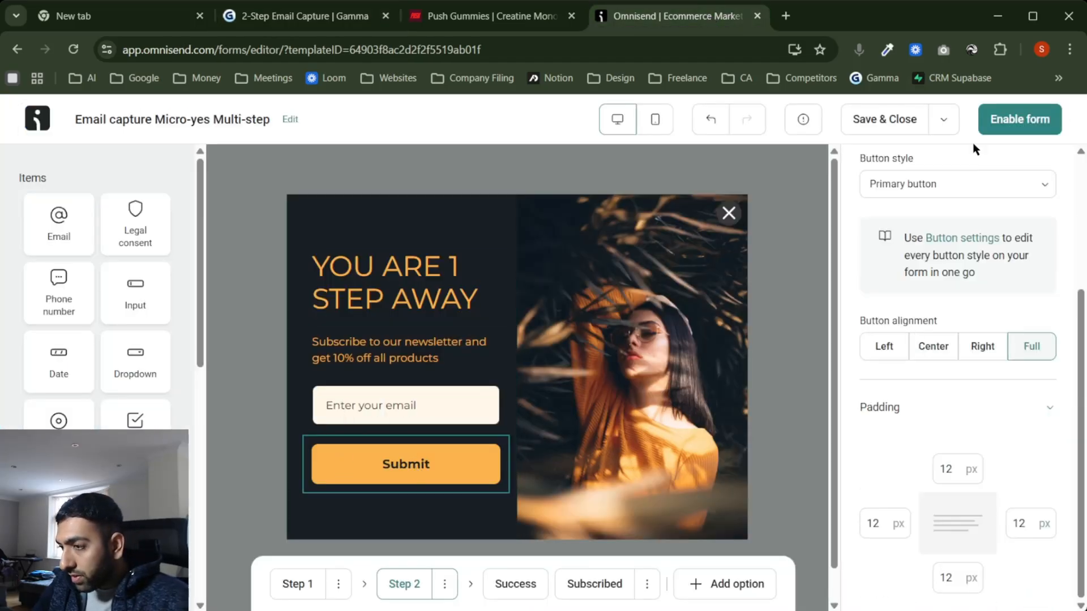
scroll(970, 219, "up", 4)
left_click(925, 316)
key("ctrl+a")
key("ctrl+v")
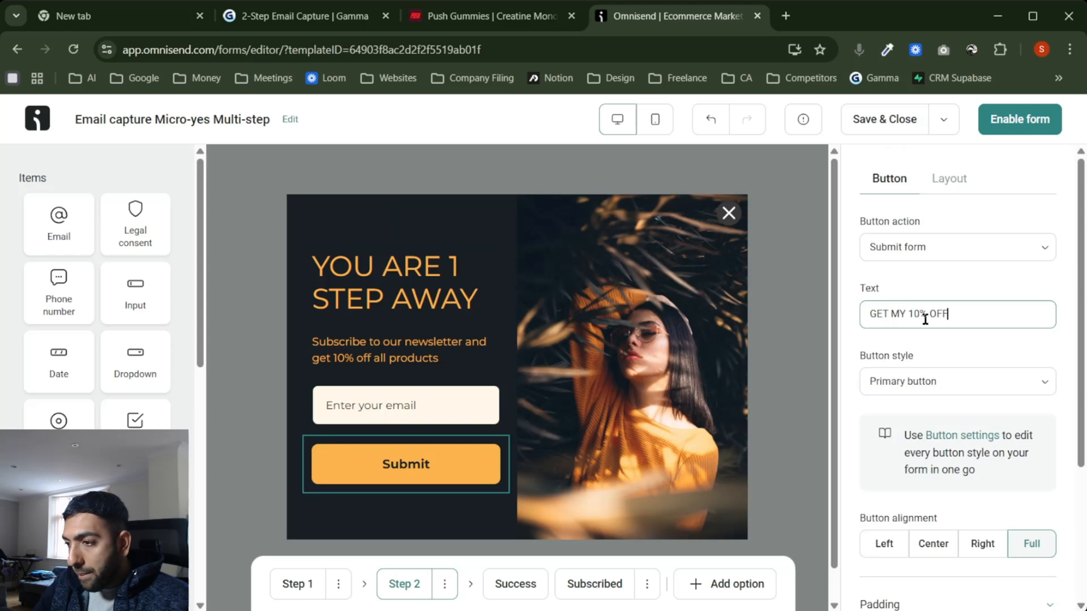
left_click(815, 348)
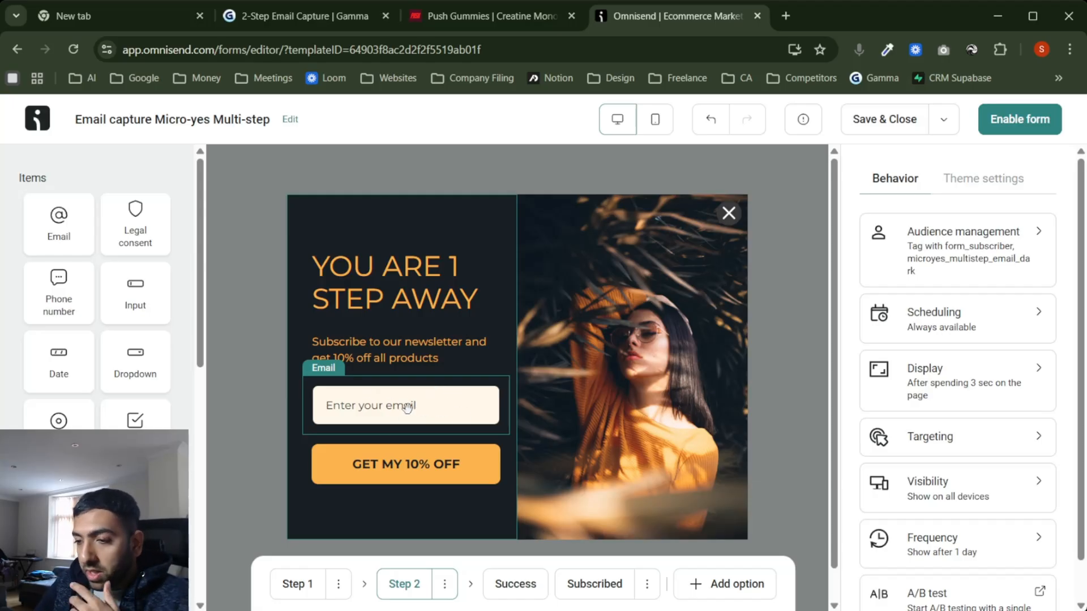
left_click(371, 354)
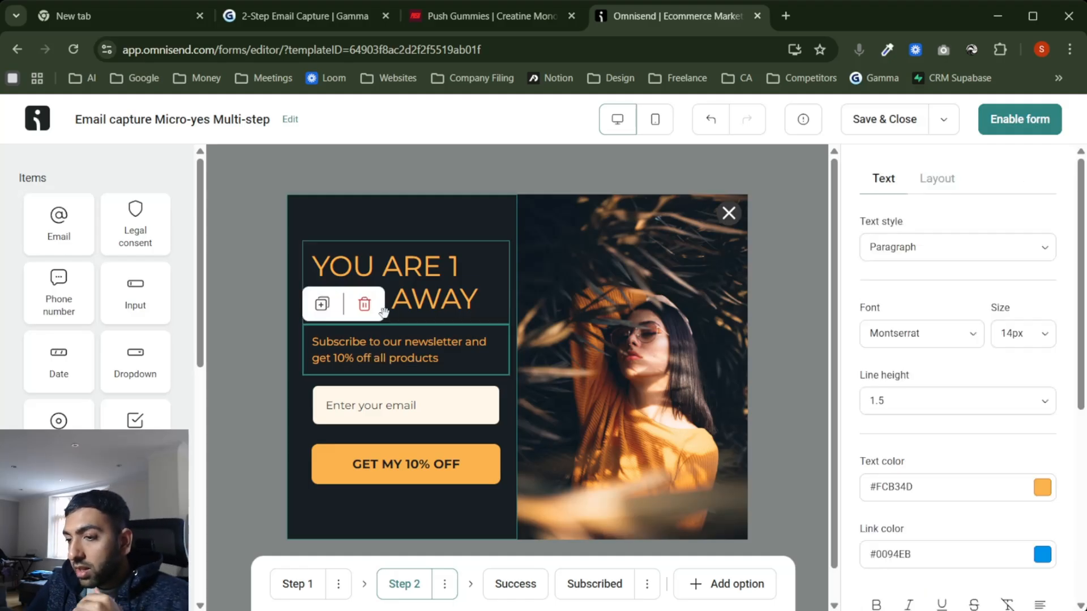
left_click(365, 306)
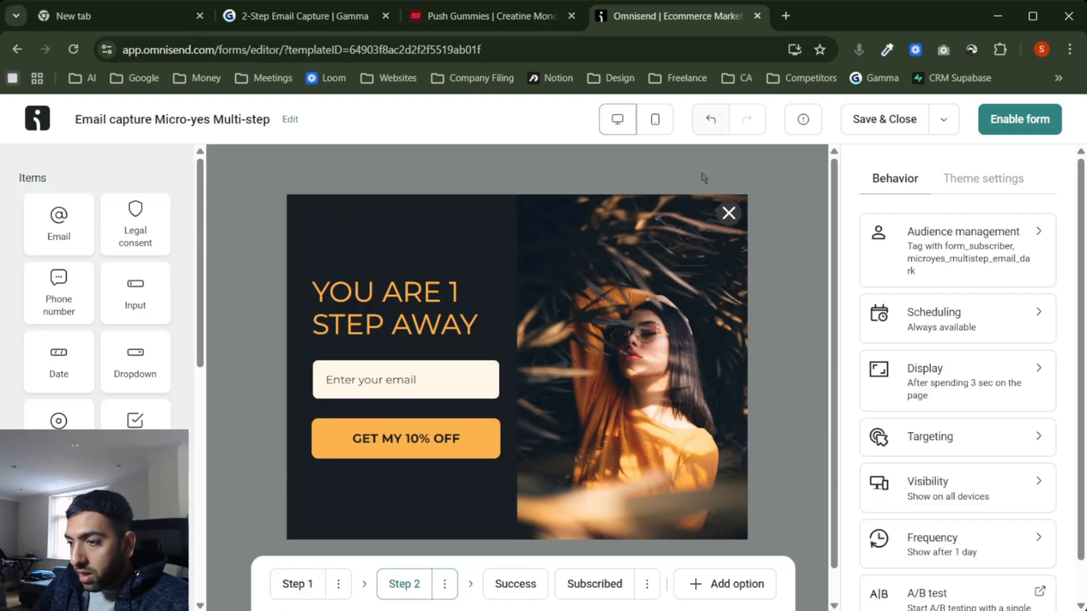
Step: Turn off 'Show close button' on Step 1, then go back to Step 2
left_click(295, 586)
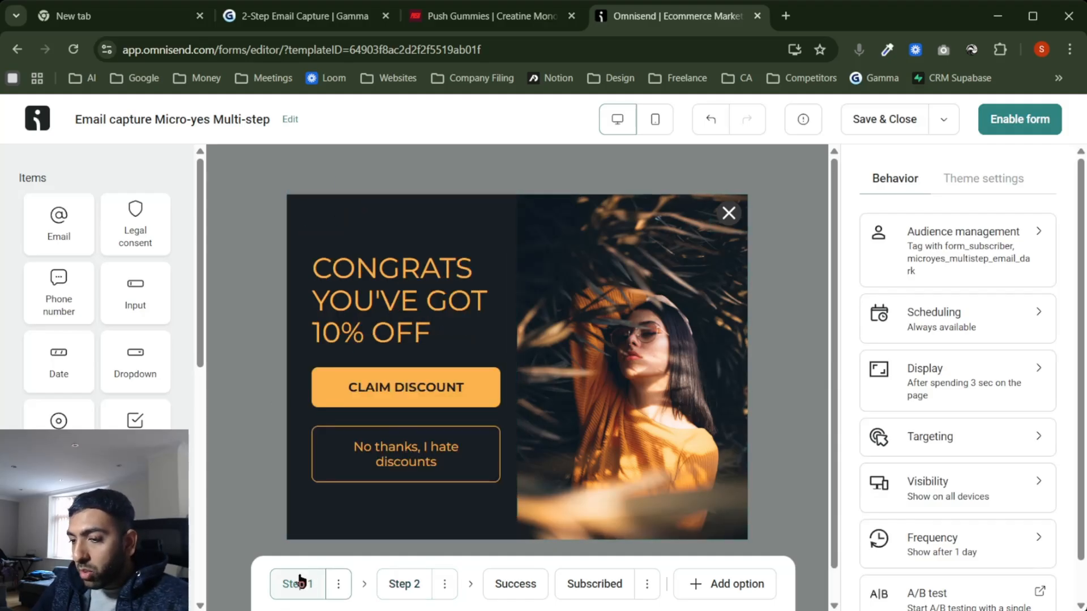
left_click(728, 218)
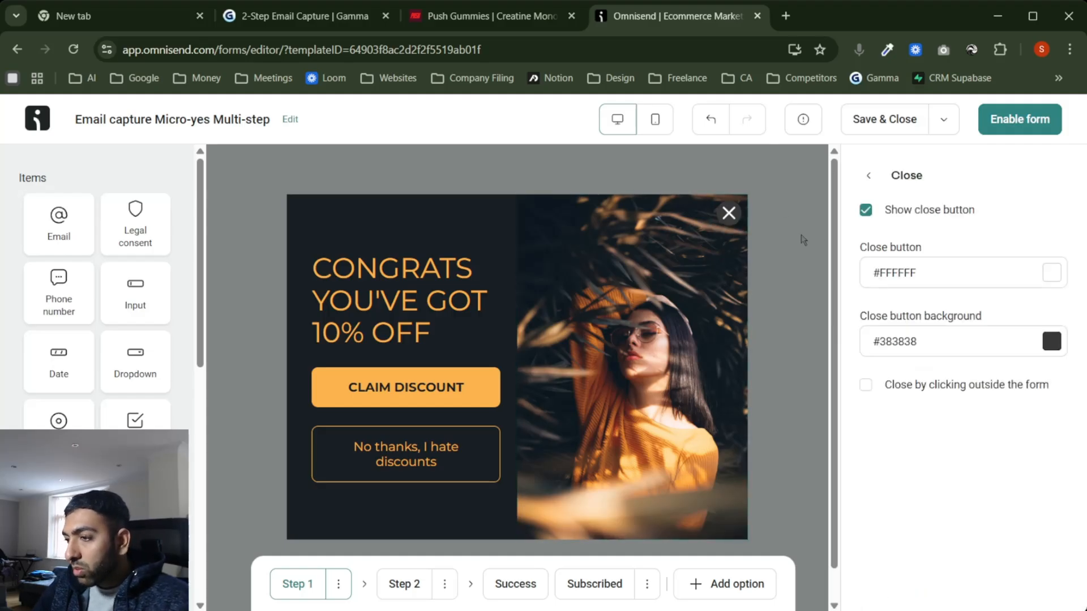
left_click(866, 212)
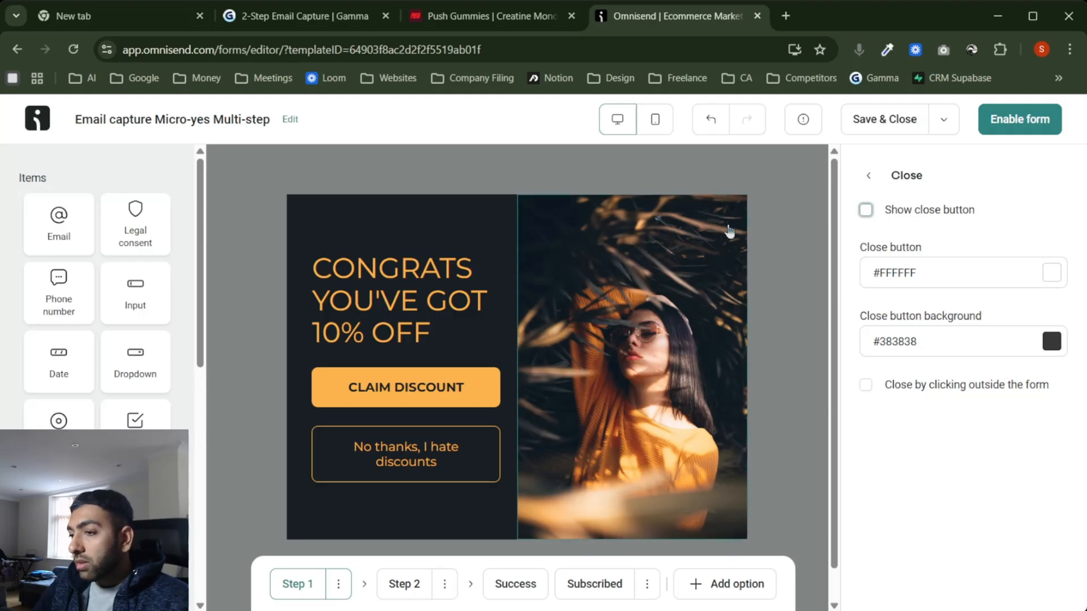
left_click(868, 176)
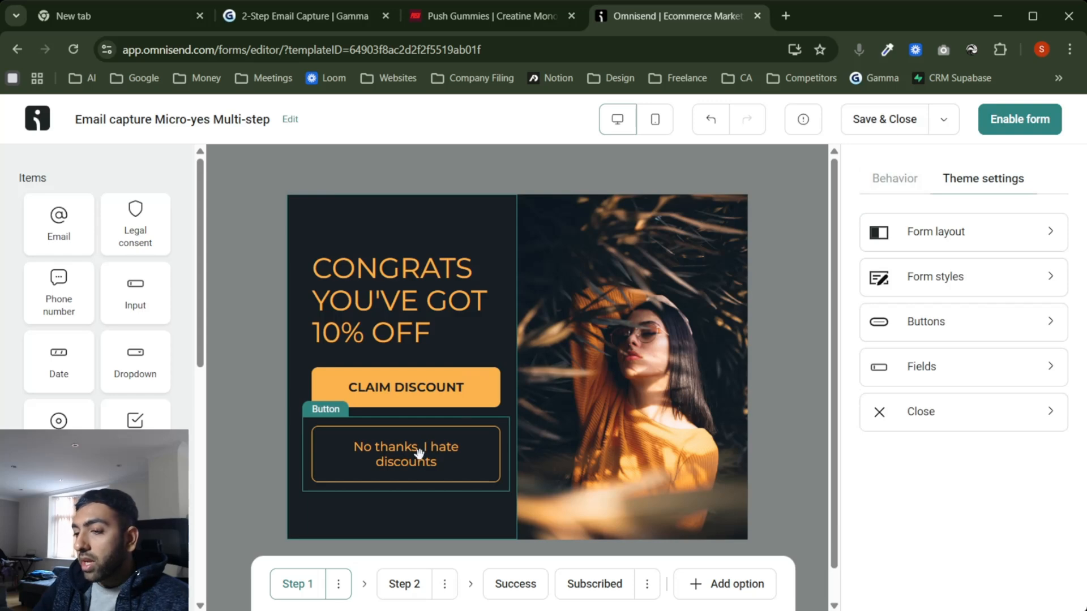
left_click(433, 461)
left_click(249, 425)
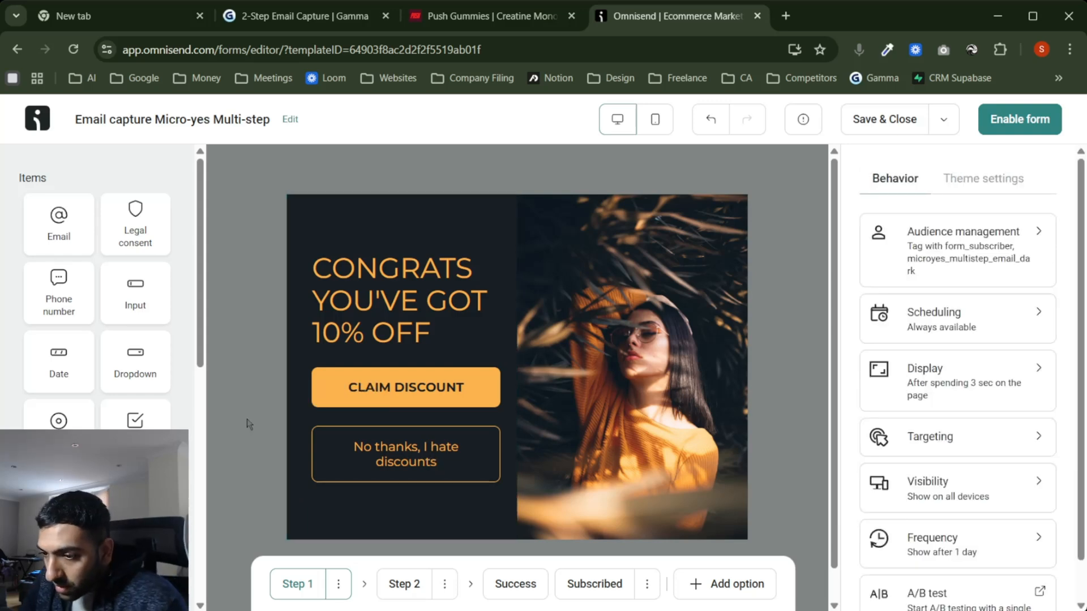
left_click(400, 592)
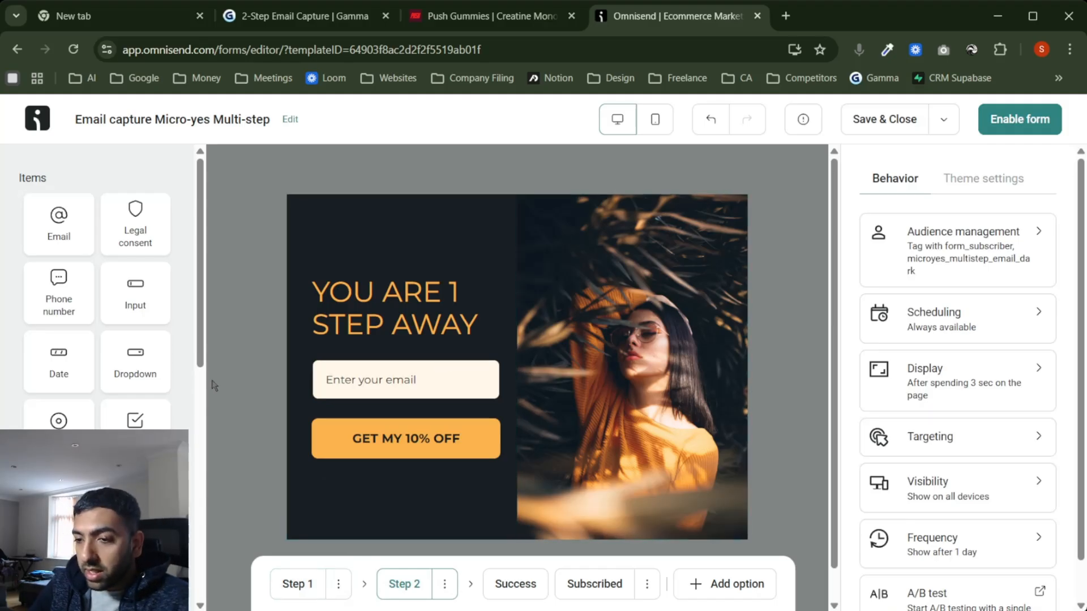
left_click_drag(203, 360, 203, 323)
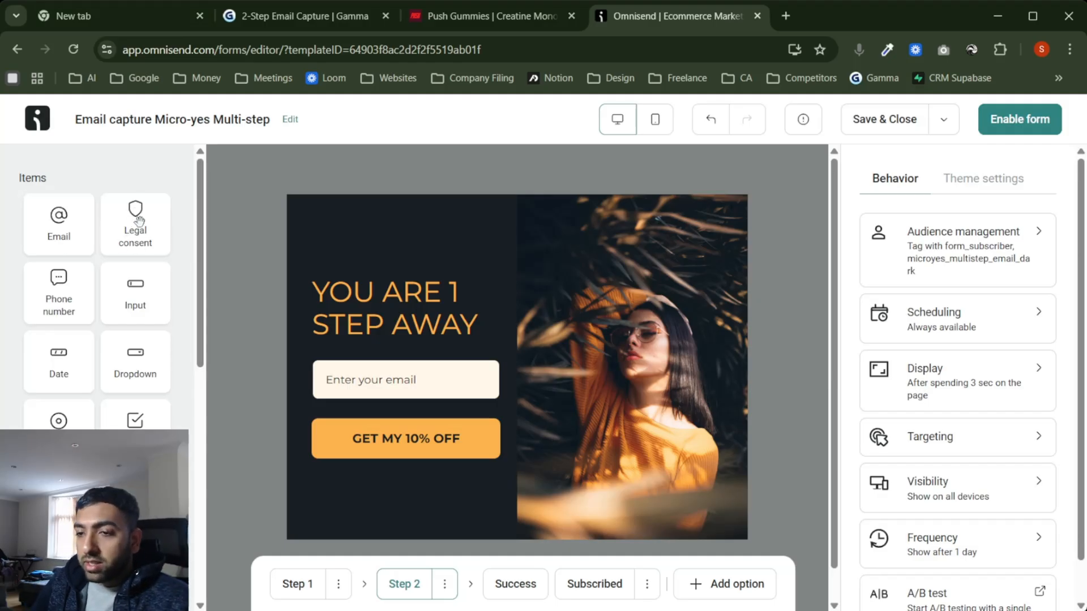
Step: Insert a Legal consent checkbox block above the GET MY 10% OFF button
left_click_drag(151, 217, 360, 416)
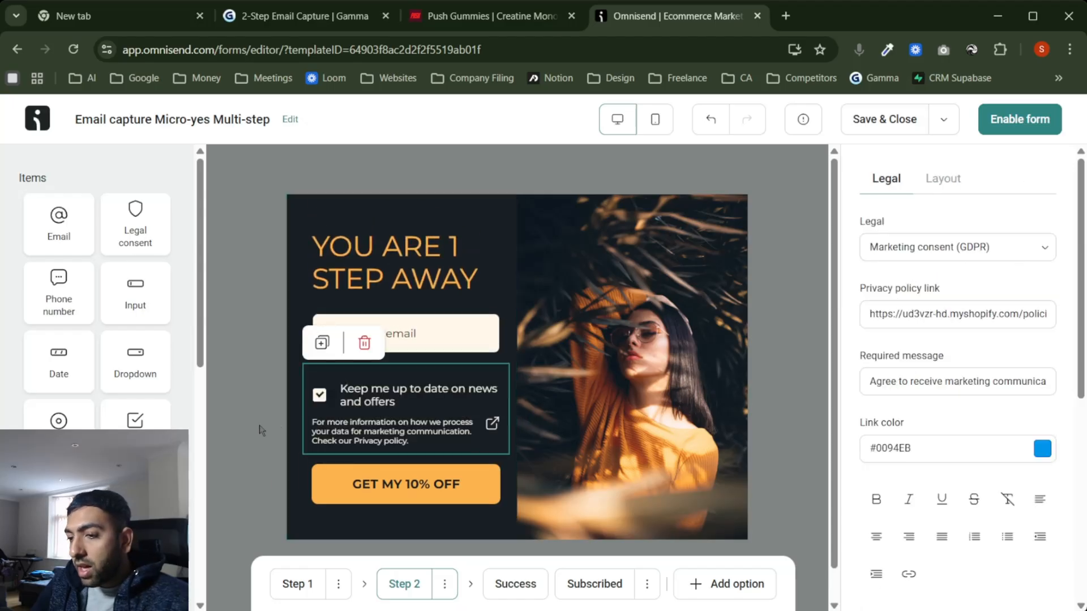
left_click(247, 458)
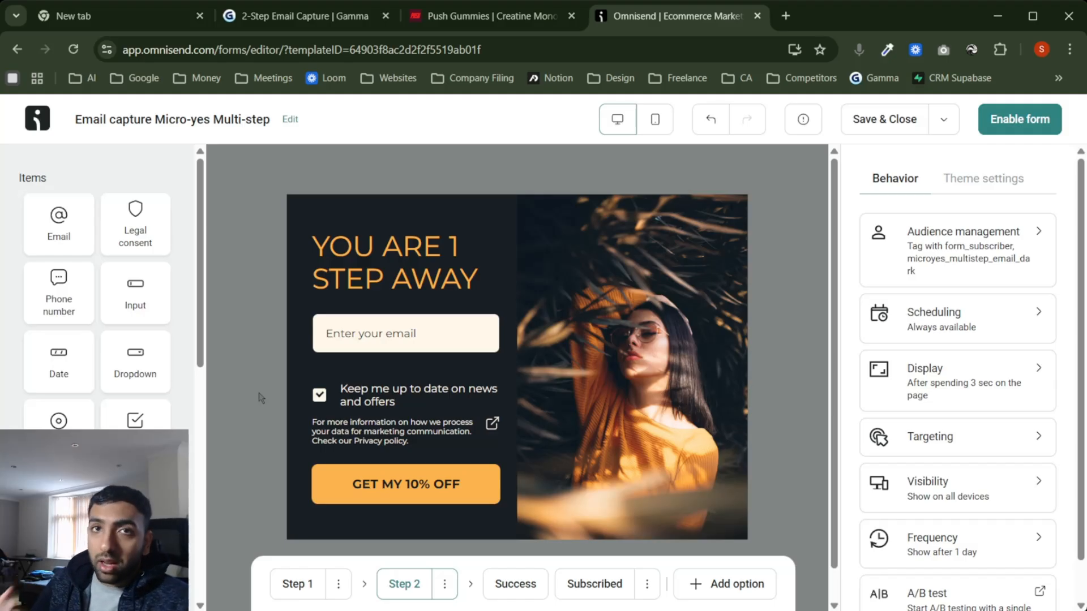
Step: Glance at the Push Gummies homepage, then return to the form's Step 1 view
left_click(491, 16)
scroll(646, 335, "up", 15)
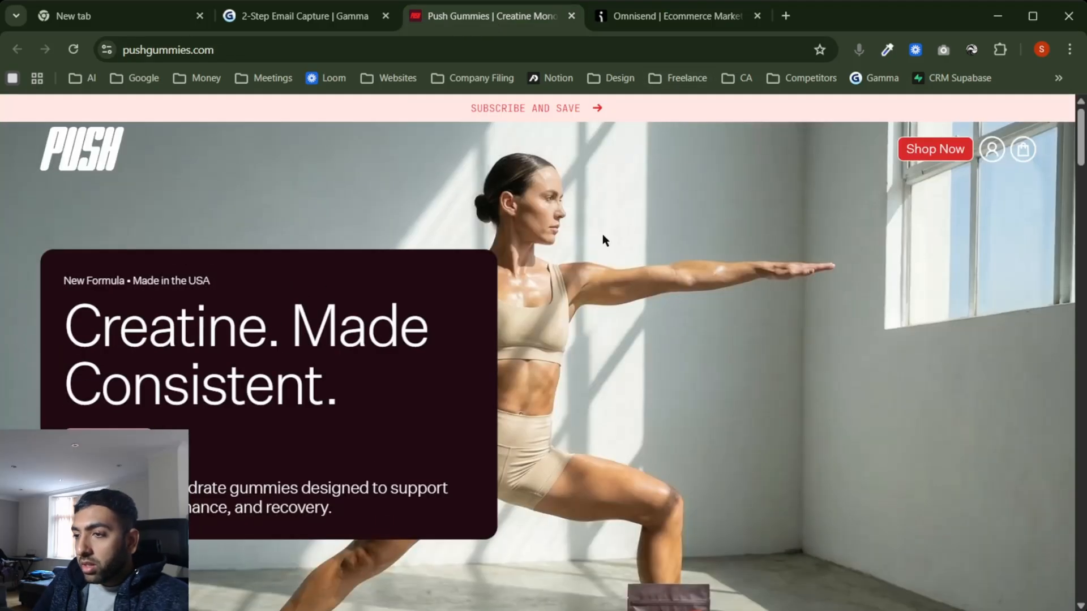
left_click(668, 17)
left_click(286, 589)
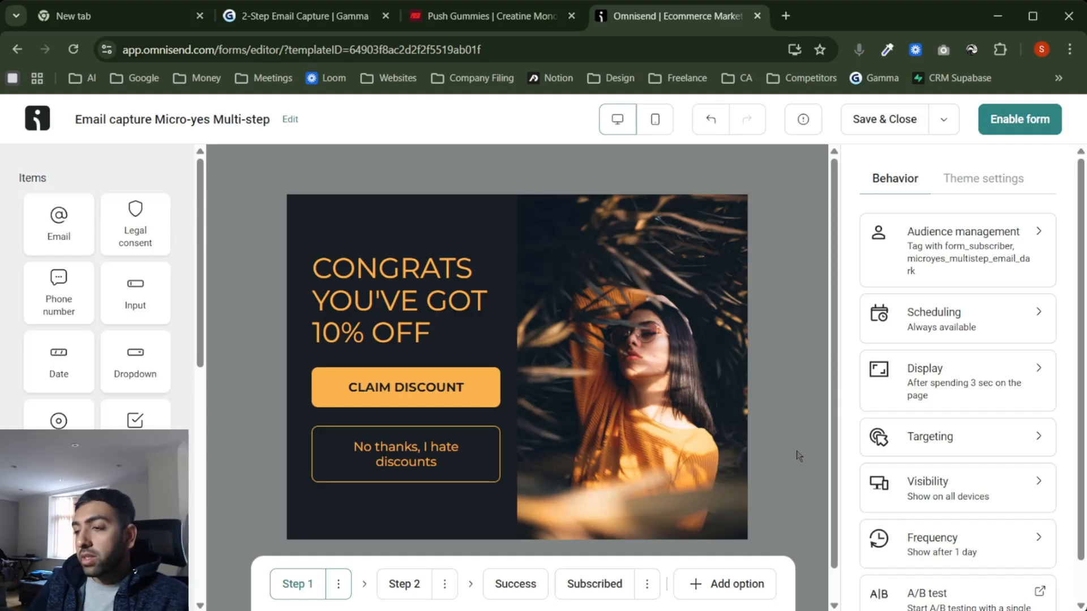
Step: Set the form's visibility to Desktop only and switch to the Push Gummies site
scroll(974, 451, "down", 1)
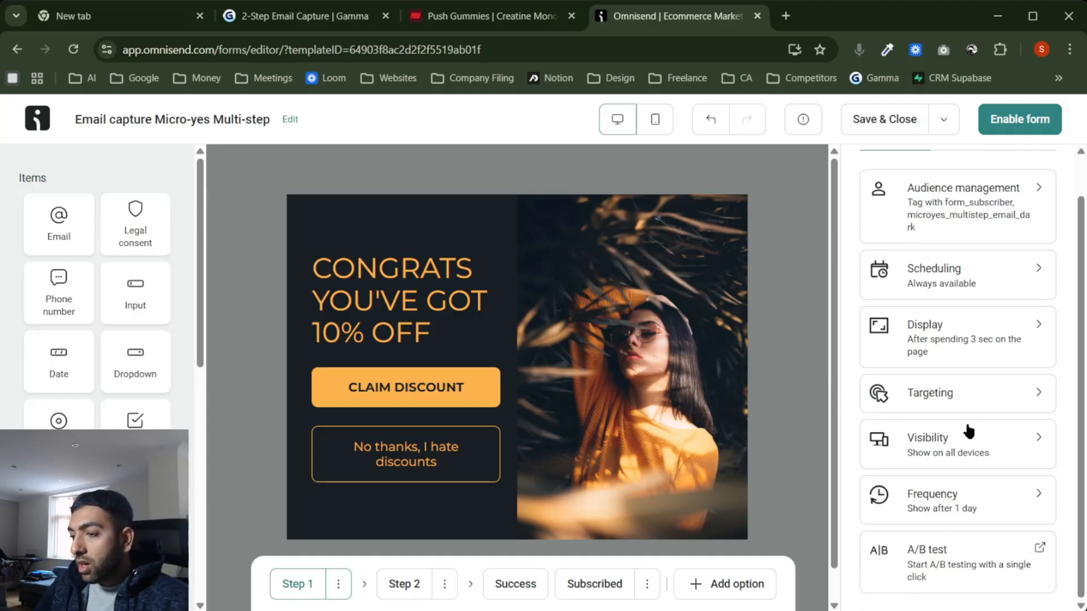
left_click(957, 447)
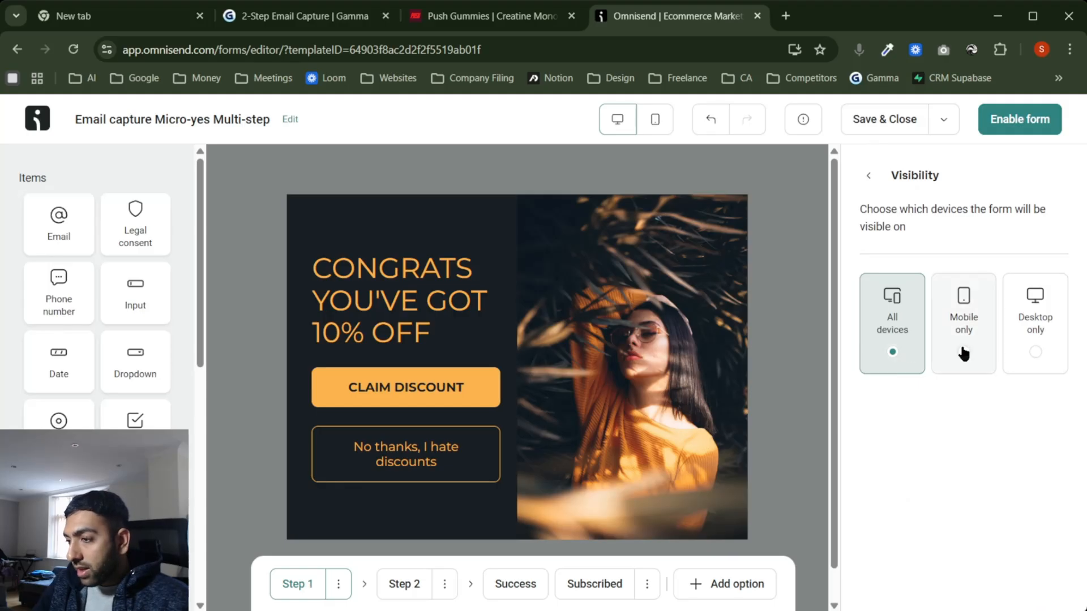
left_click(1034, 352)
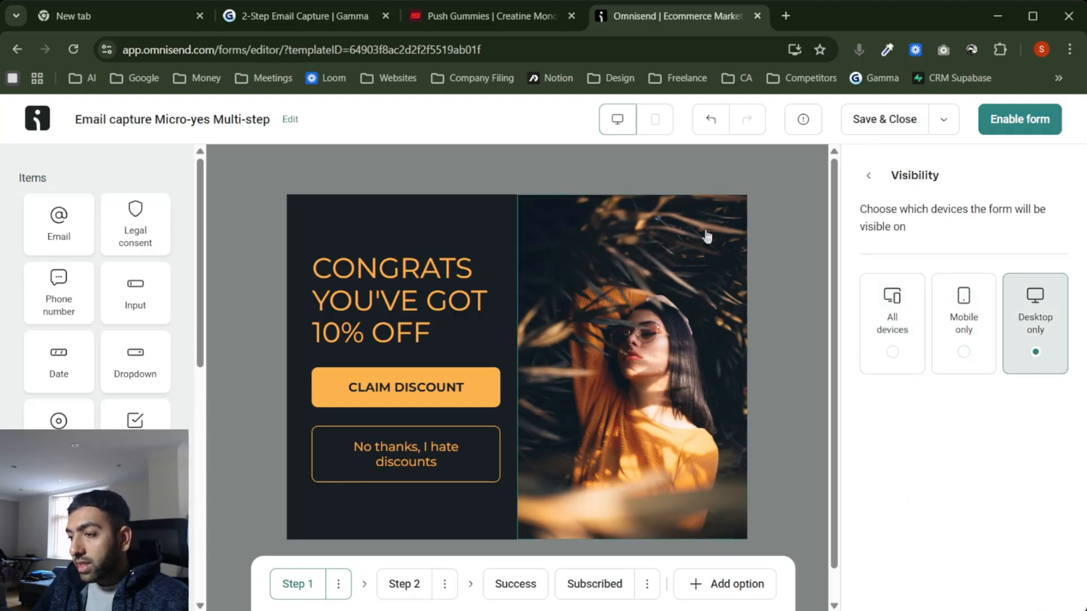
left_click(871, 177)
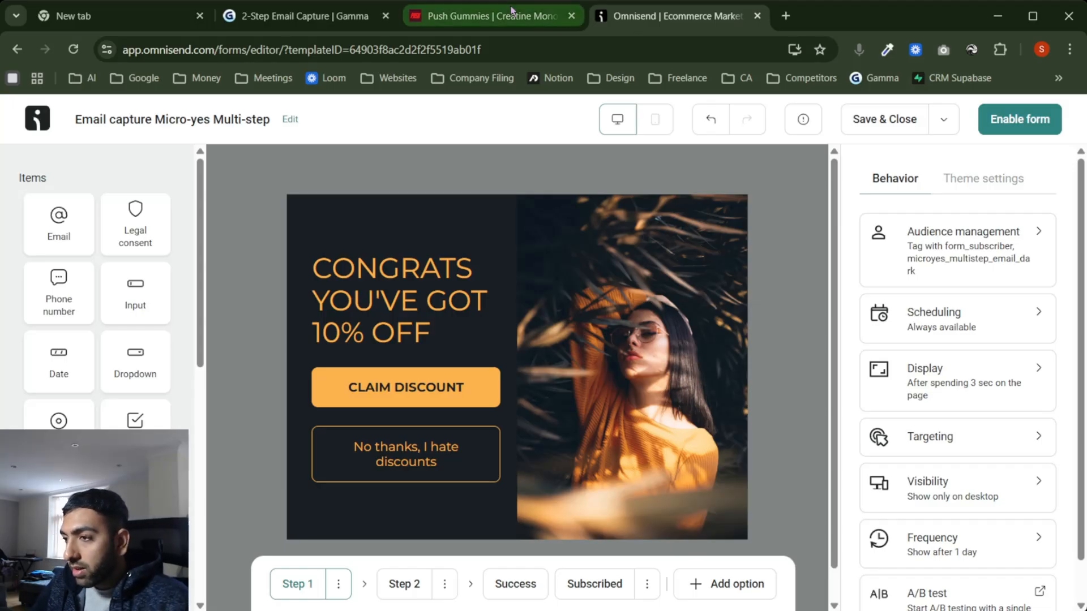
left_click(528, 22)
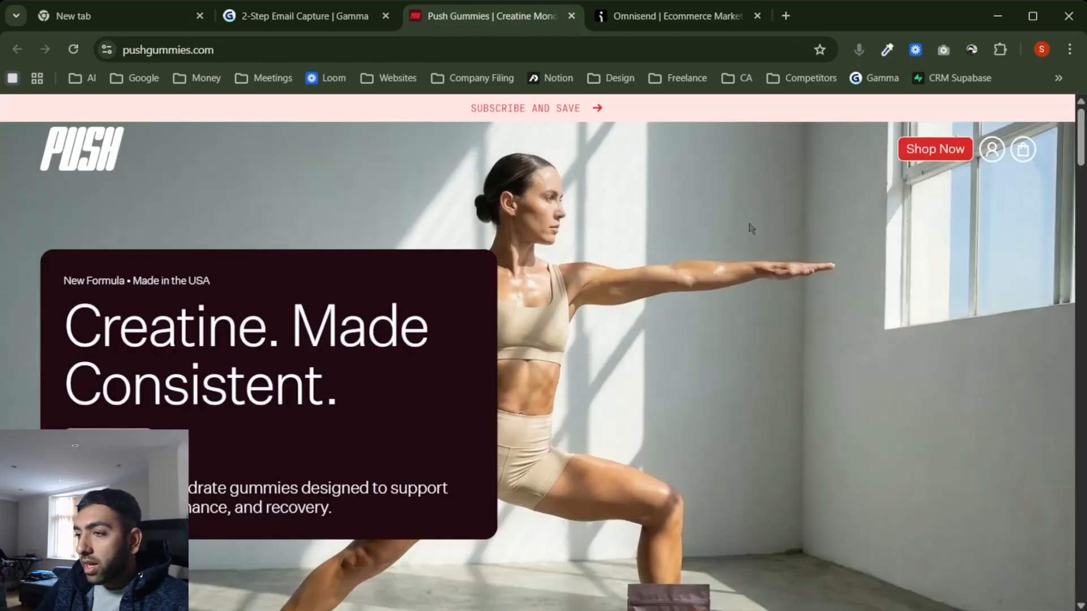
Step: Sample and copy the pale pink #F6D0CC from the Push Gummies page
left_click(887, 51)
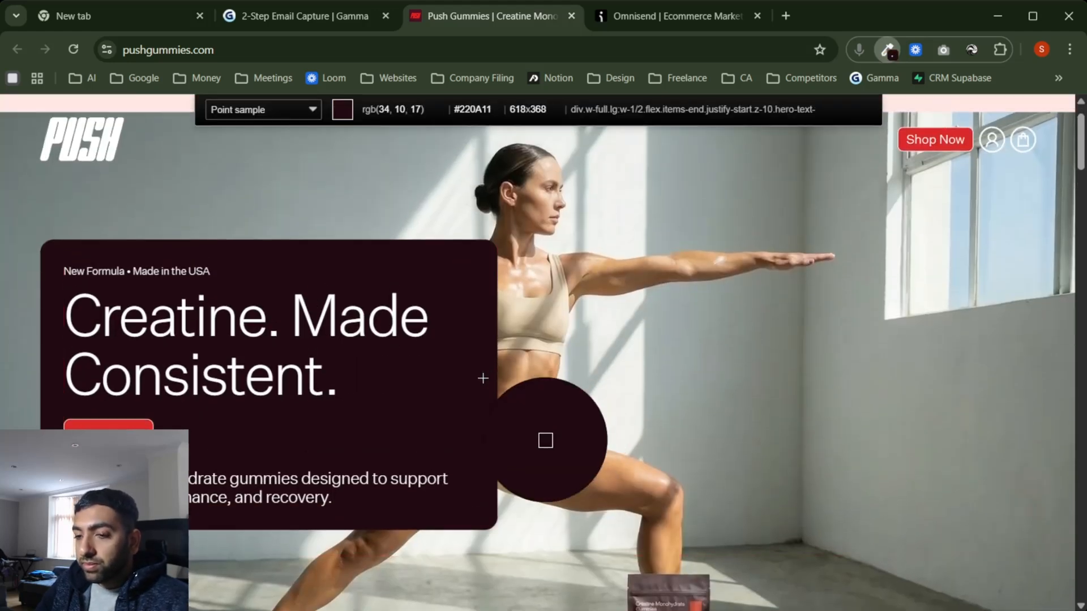
left_click(208, 504)
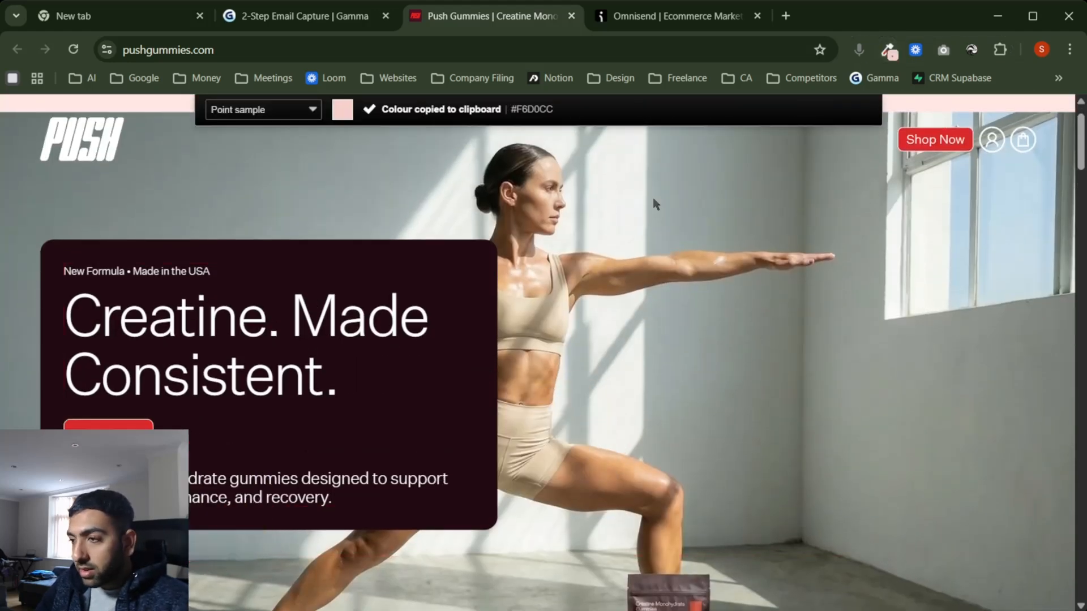
left_click(888, 55)
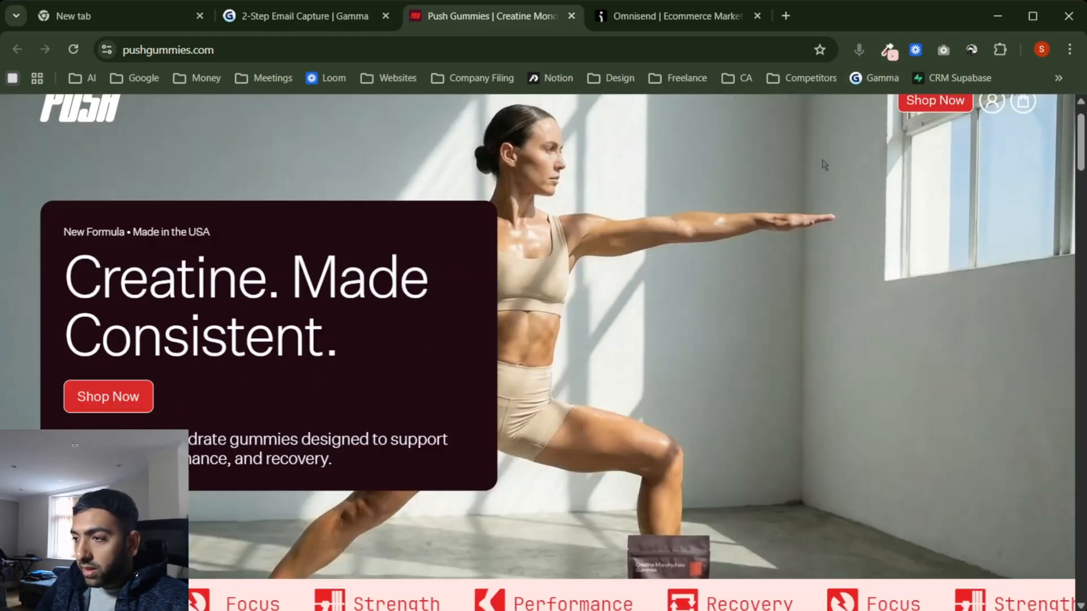
Step: Try #F6D0CC as the popup panel background, then undo it to keep the panel dark
left_click(668, 16)
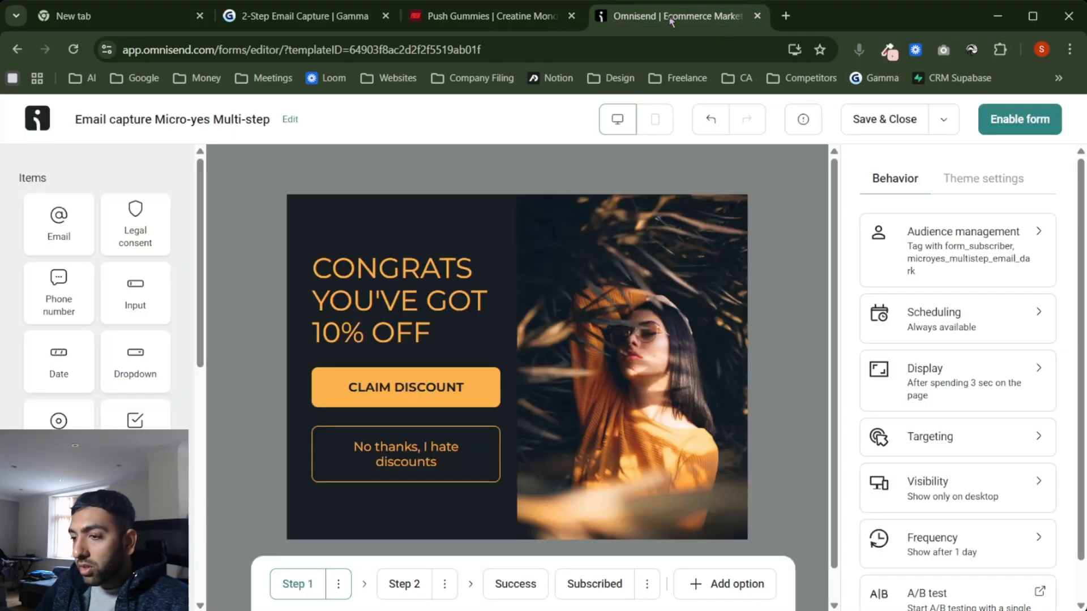
left_click(476, 384)
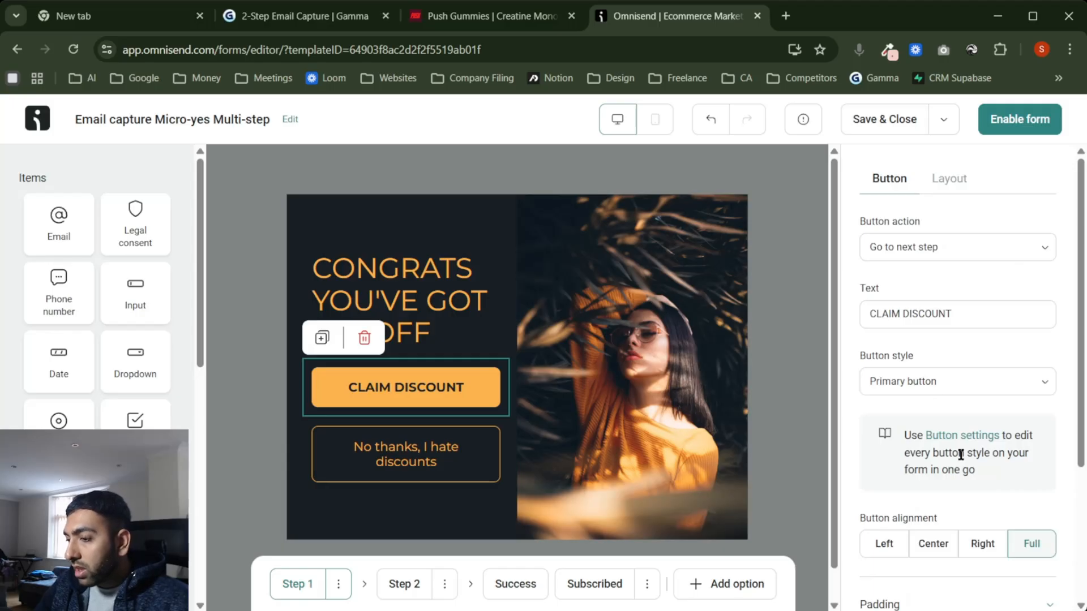
scroll(893, 425, "down", 5)
scroll(917, 308, "up", 5)
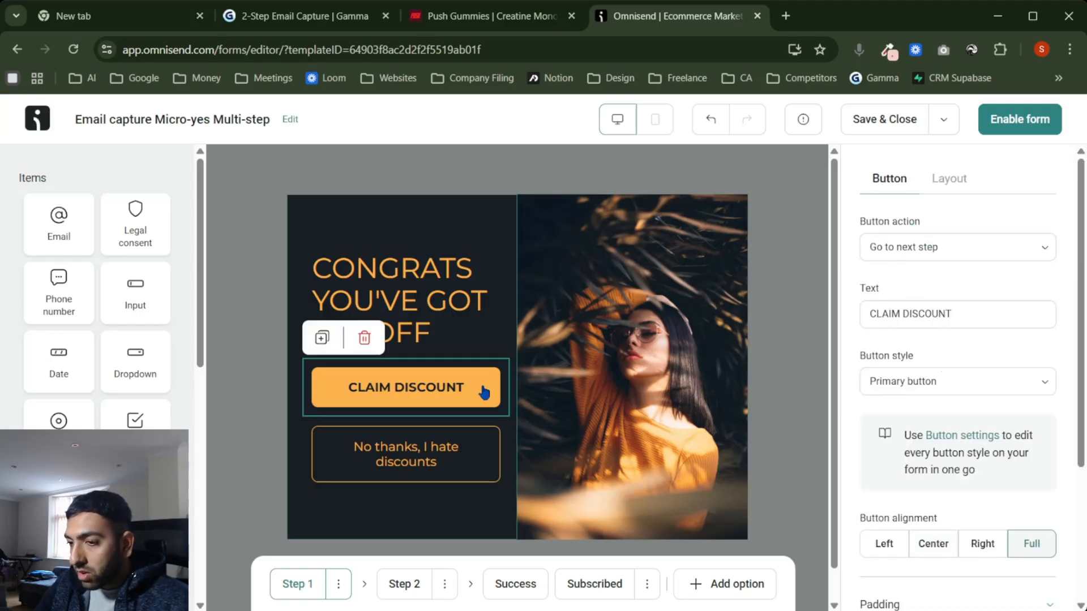
left_click(959, 185)
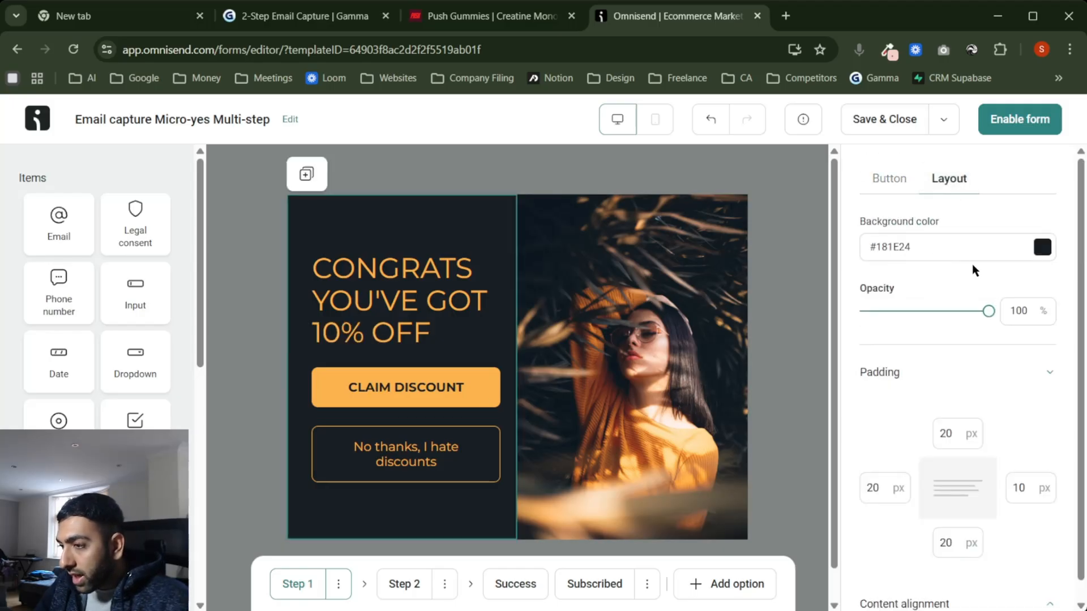
key("ctrl+v")
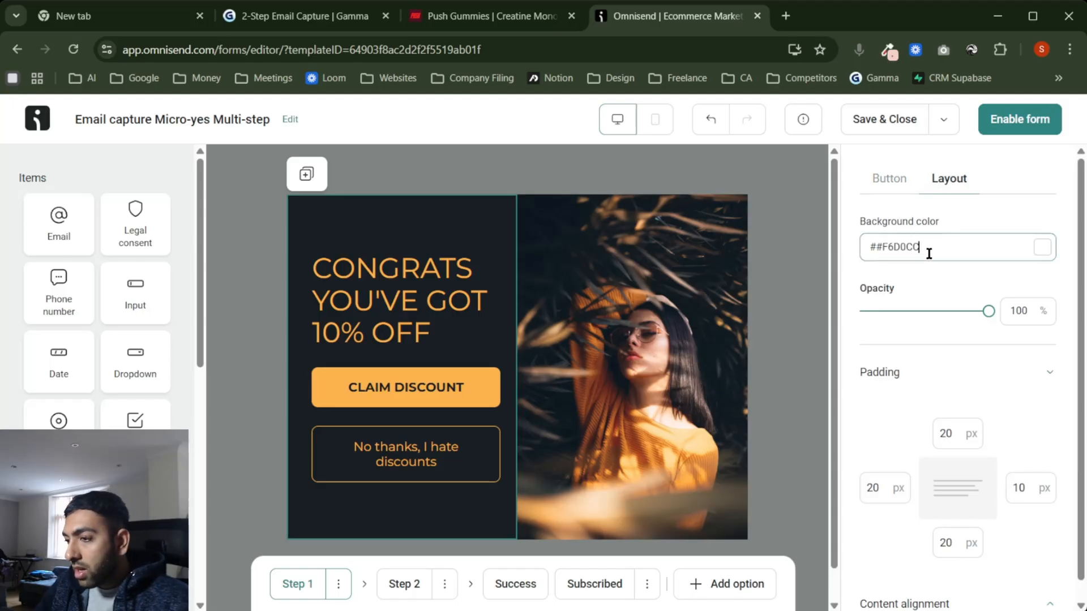
key("Return")
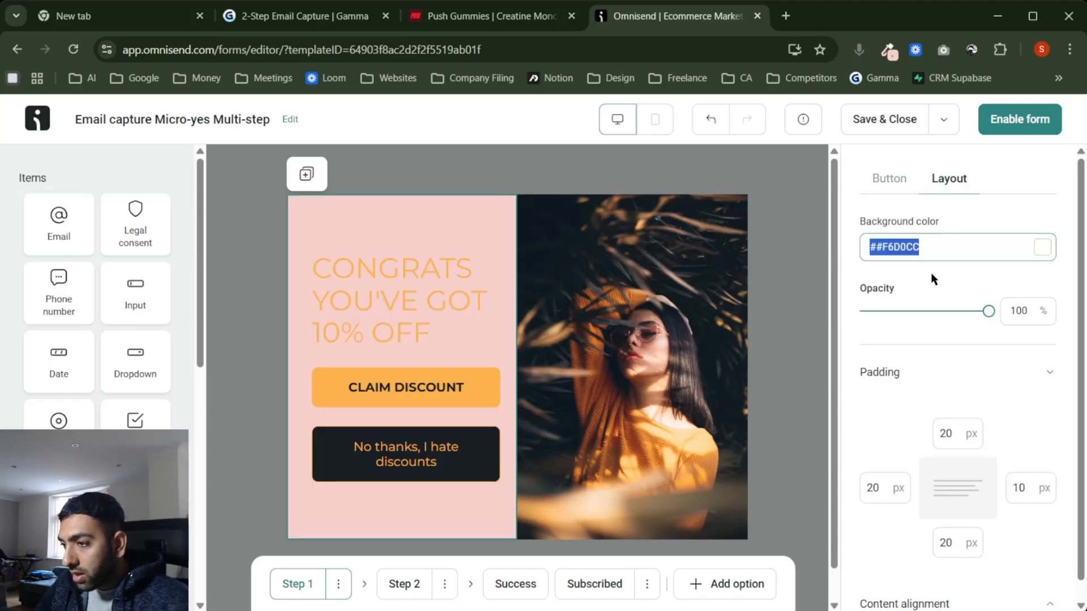
left_click(443, 406)
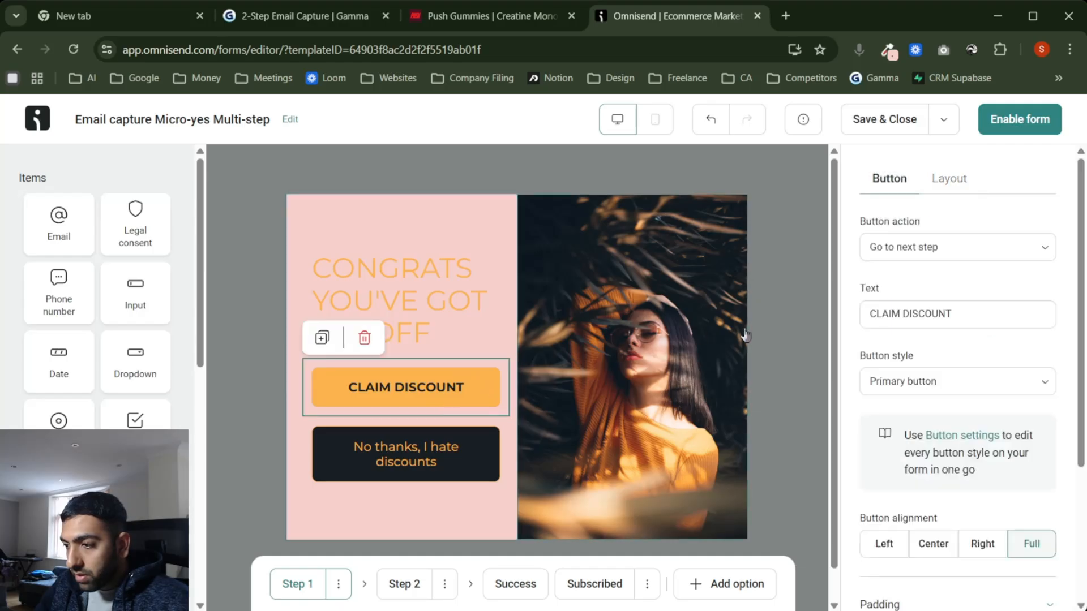
left_click(790, 335)
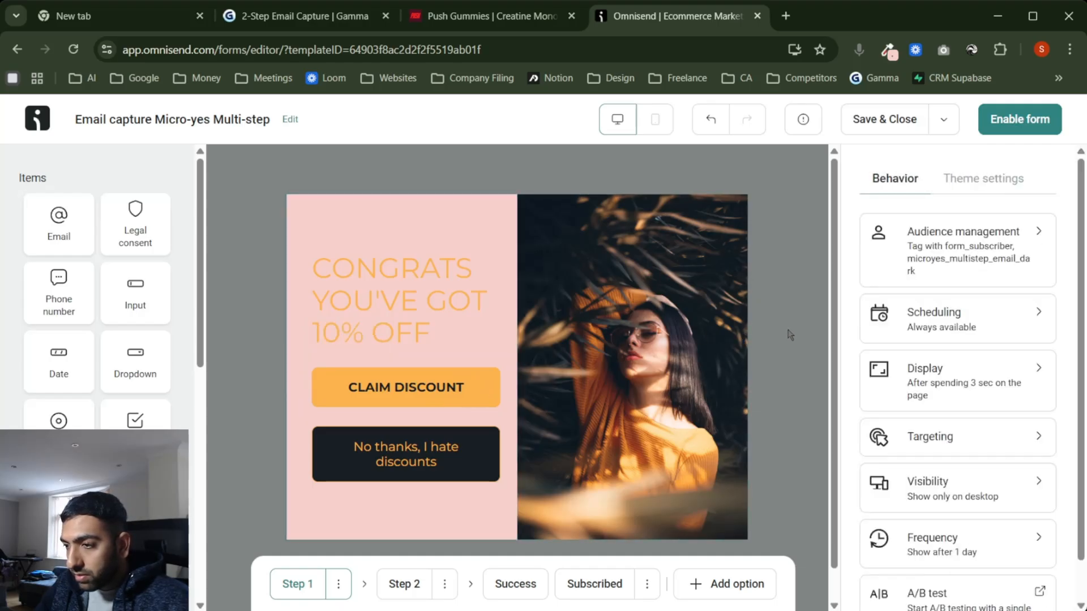
left_click(711, 128)
Step: Set the primary button background to #F6D0CC, turning CLAIM DISCOUNT pale pink
left_click(441, 397)
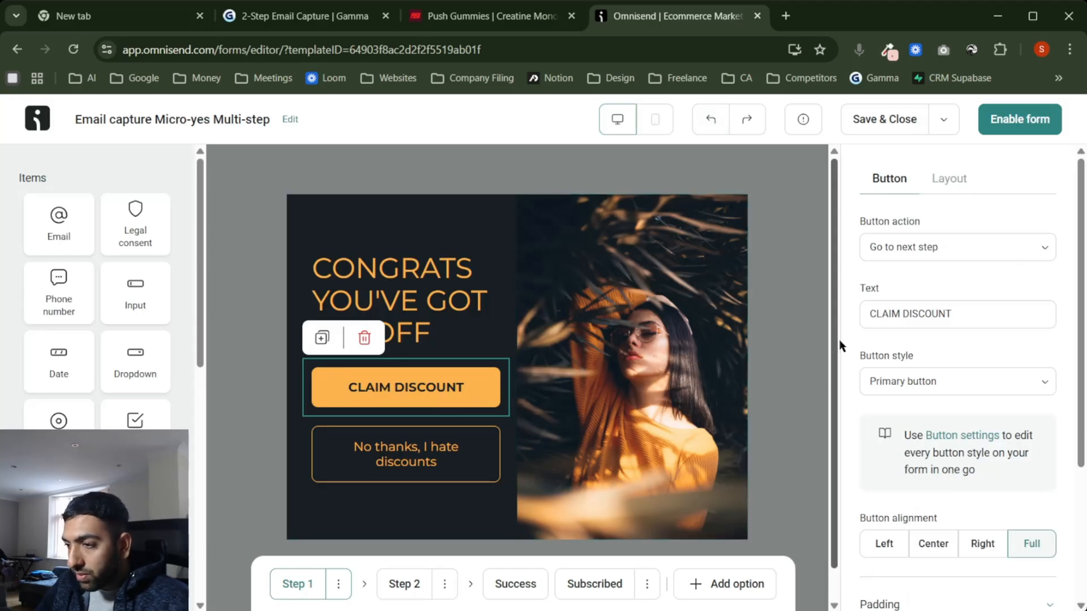
left_click(793, 345)
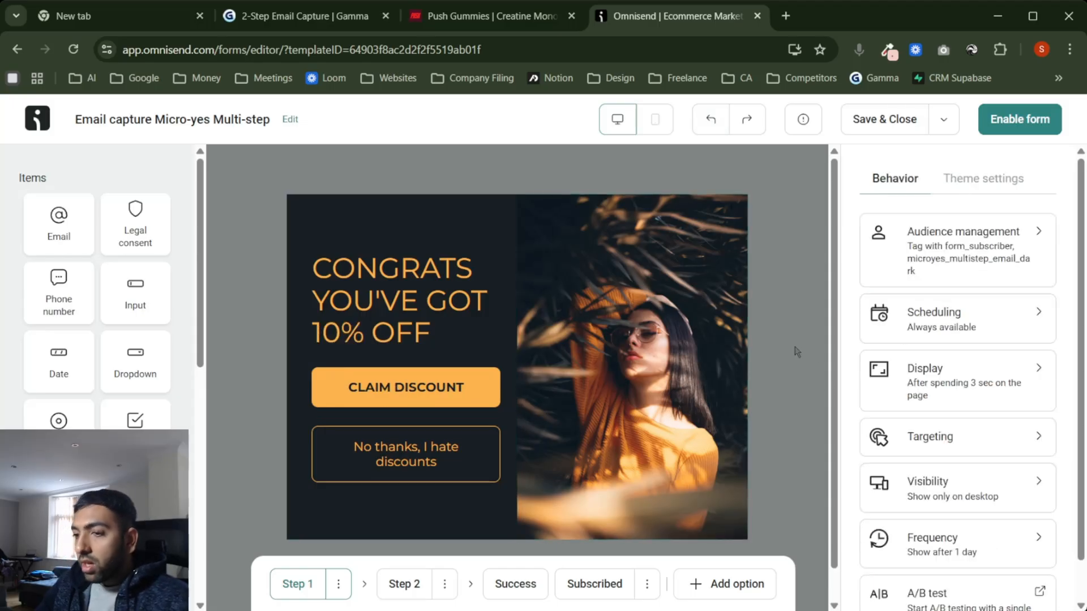
left_click(434, 389)
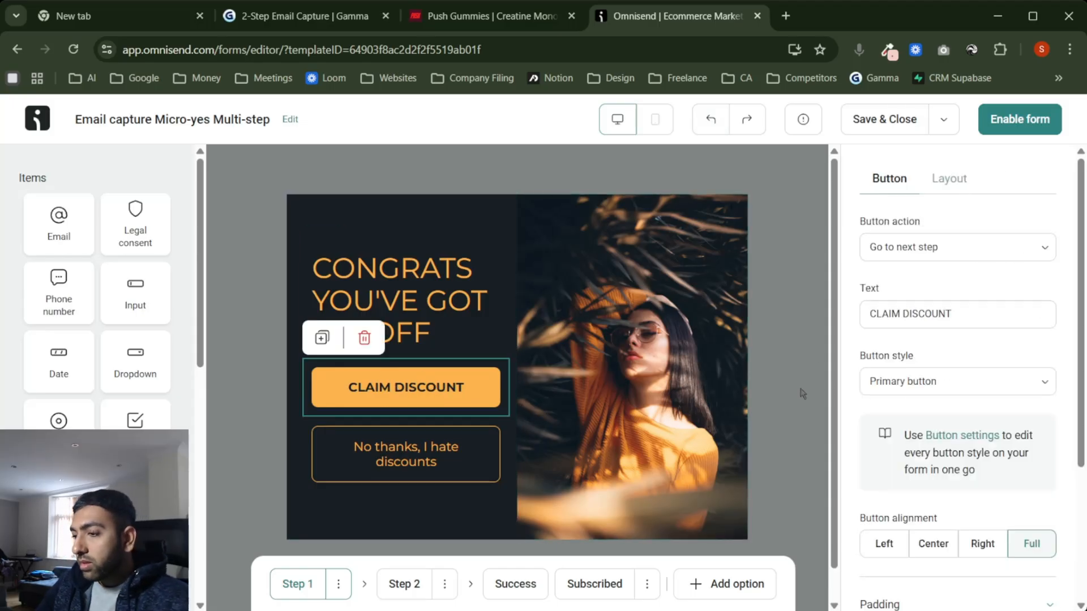
left_click(945, 437)
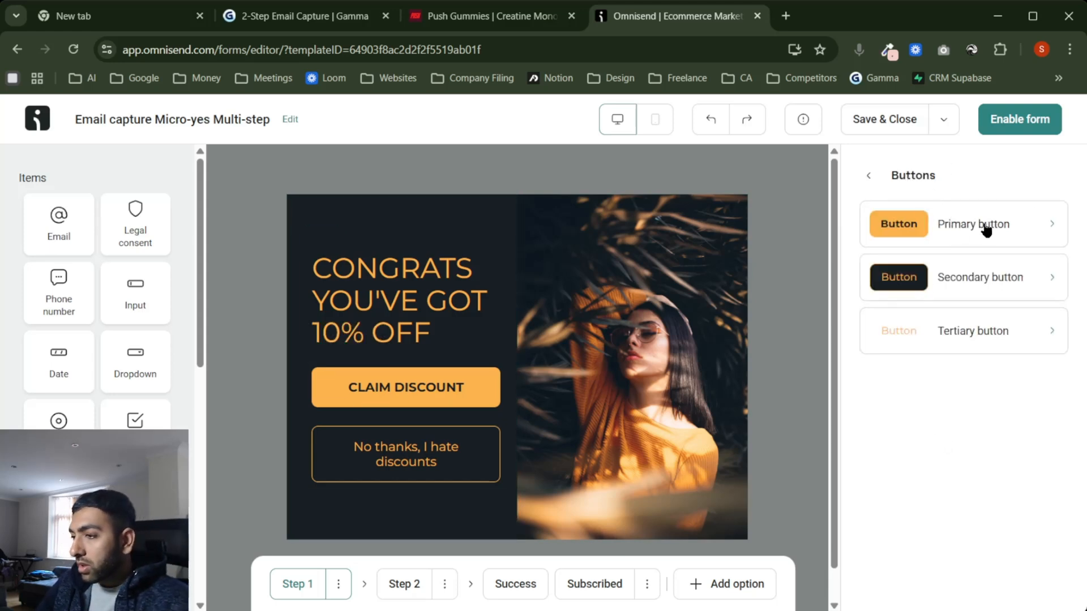
left_click(956, 225)
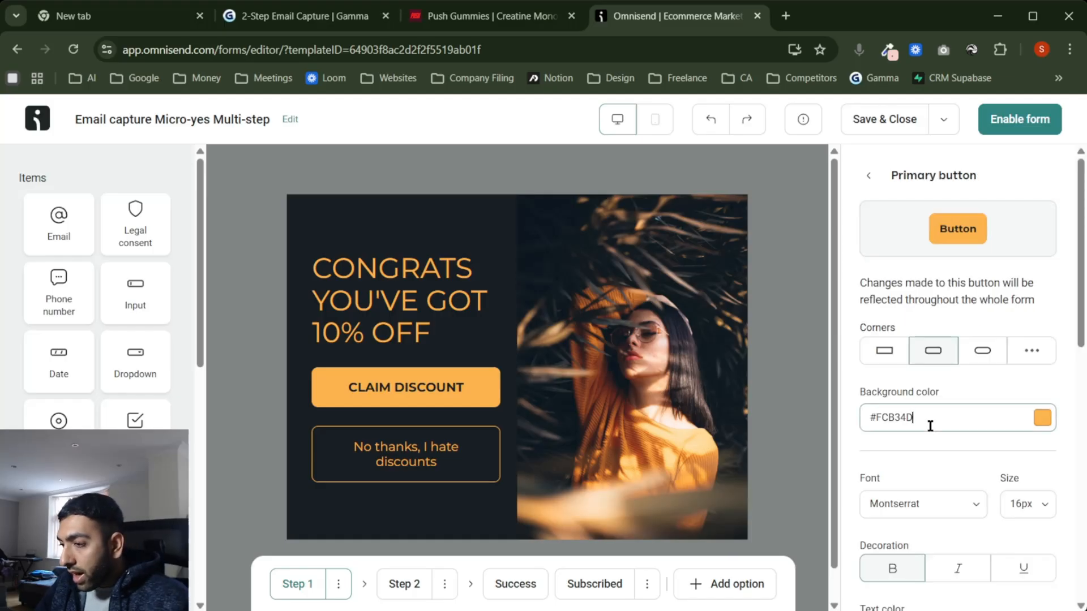
key("ctrl+v")
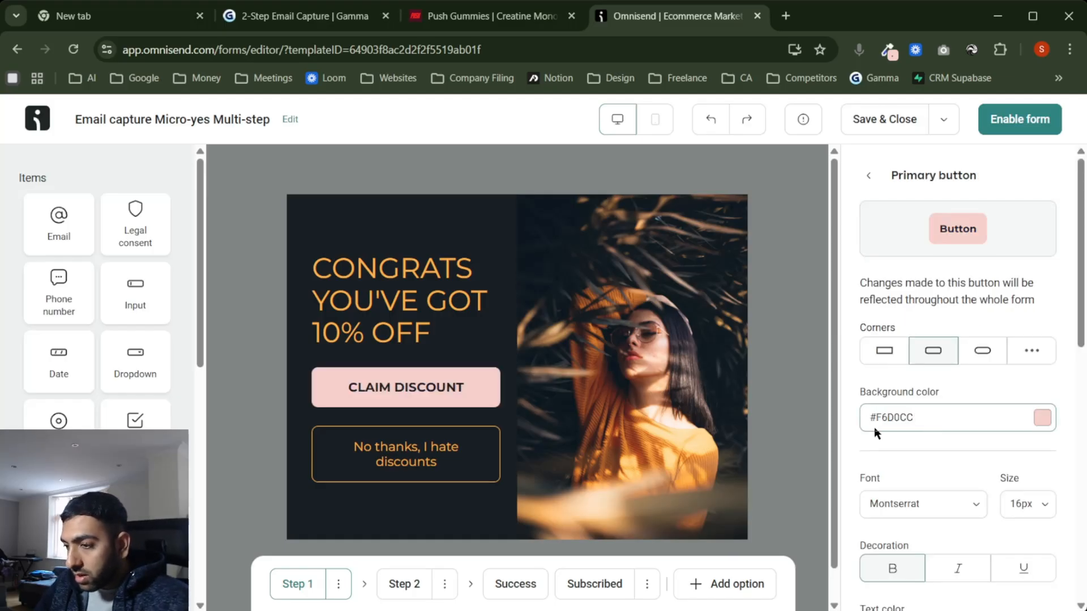
left_click(793, 424)
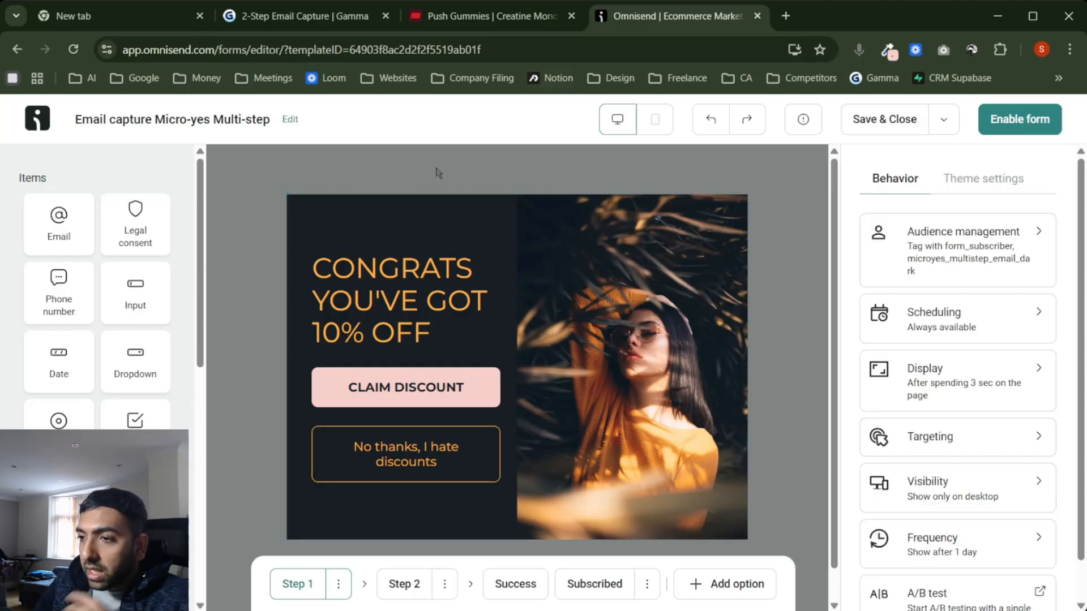
Step: Copy the pale pink #FFE7E4 from the Push Gummies marquee band
left_click(487, 15)
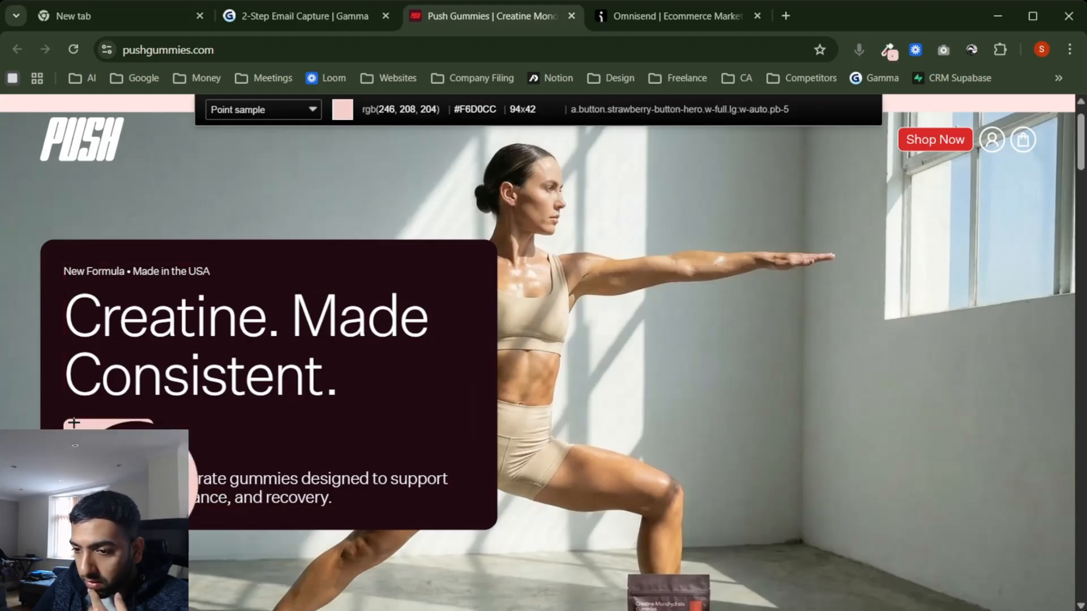
scroll(478, 413, "down", 7)
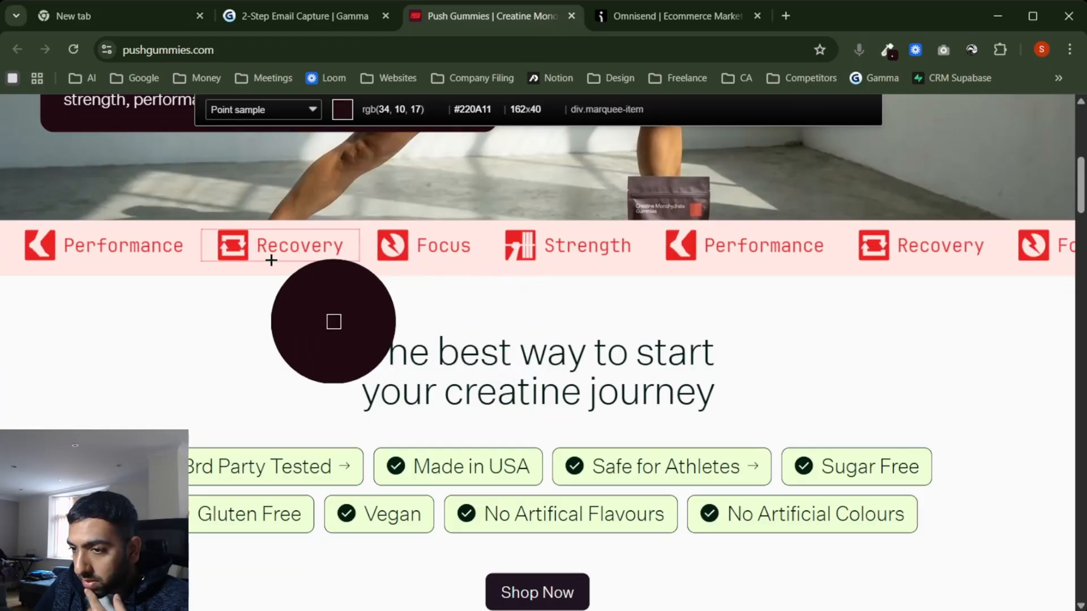
left_click(215, 253)
Step: Sample the marquee band's red #EA2121 with the eyedropper extension
scroll(396, 311, "down", 8)
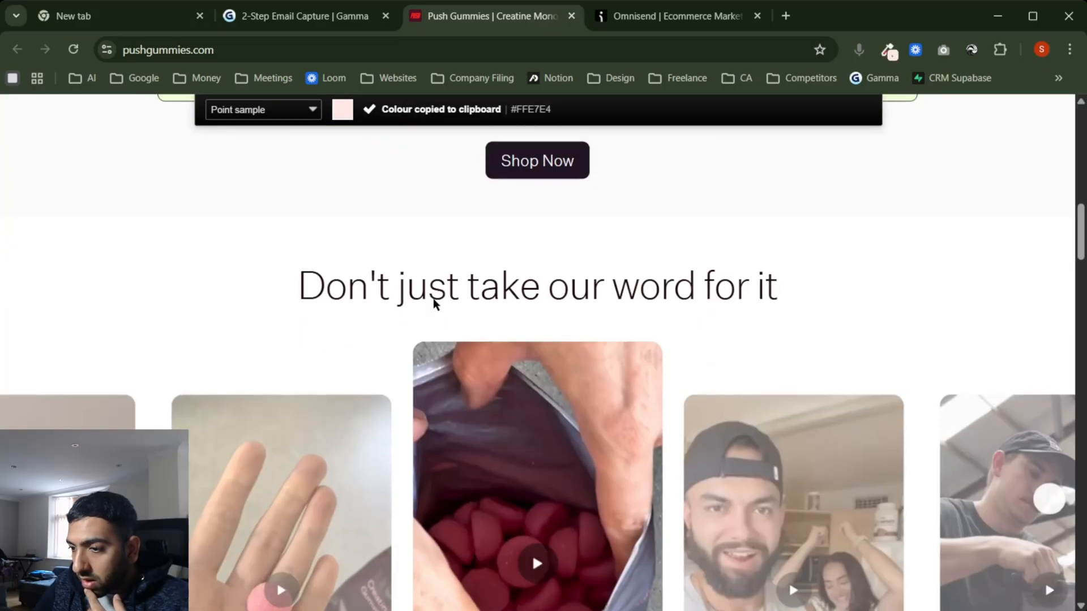
scroll(433, 298, "down", 20)
scroll(516, 247, "up", 5)
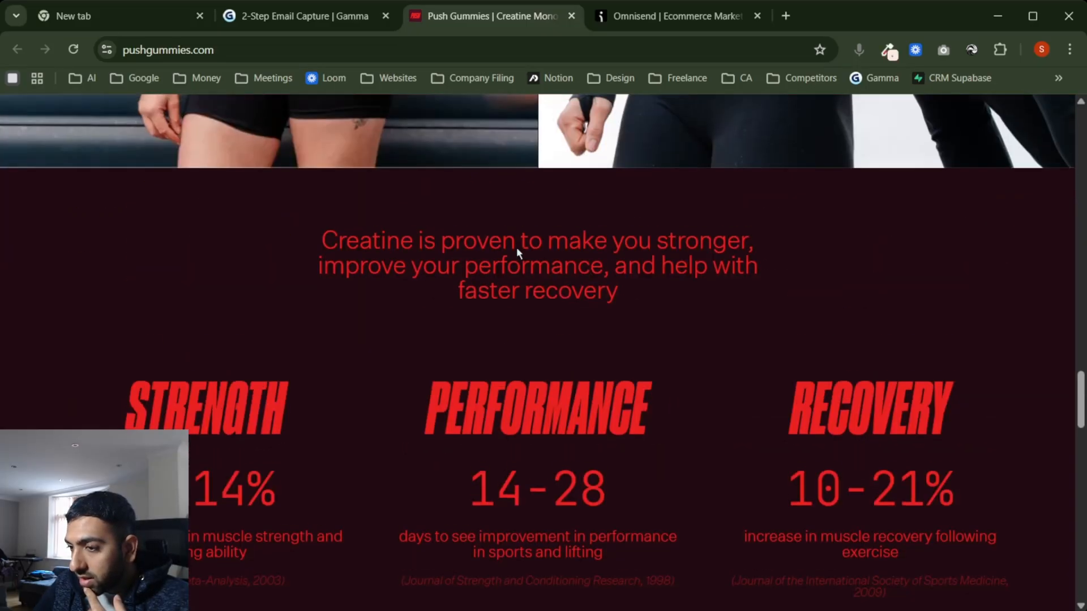
left_click(887, 51)
scroll(636, 274, "up", 1)
scroll(510, 359, "down", 7)
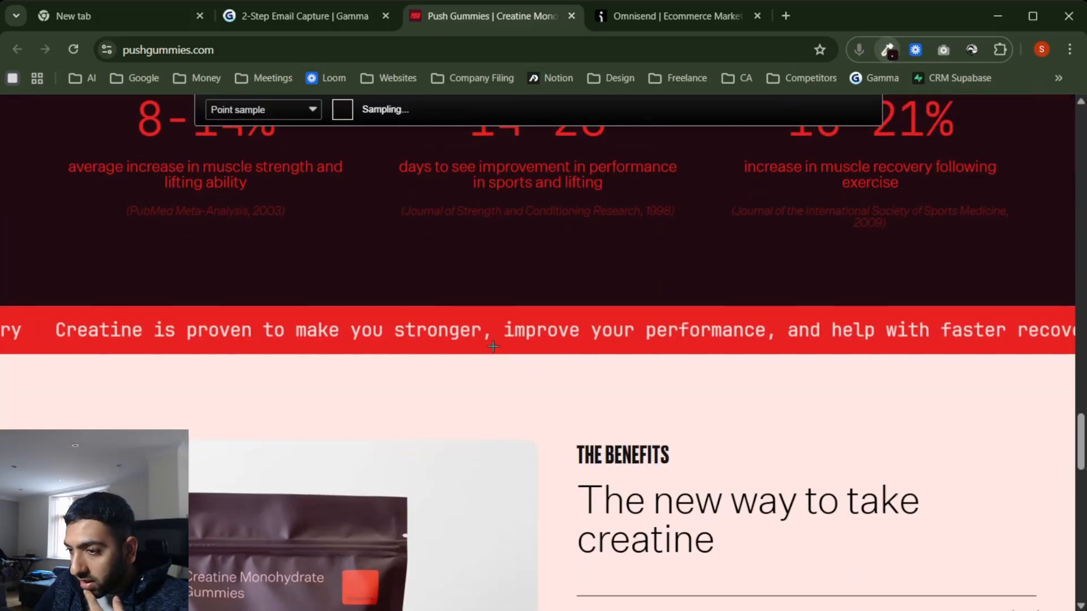
left_click(493, 347)
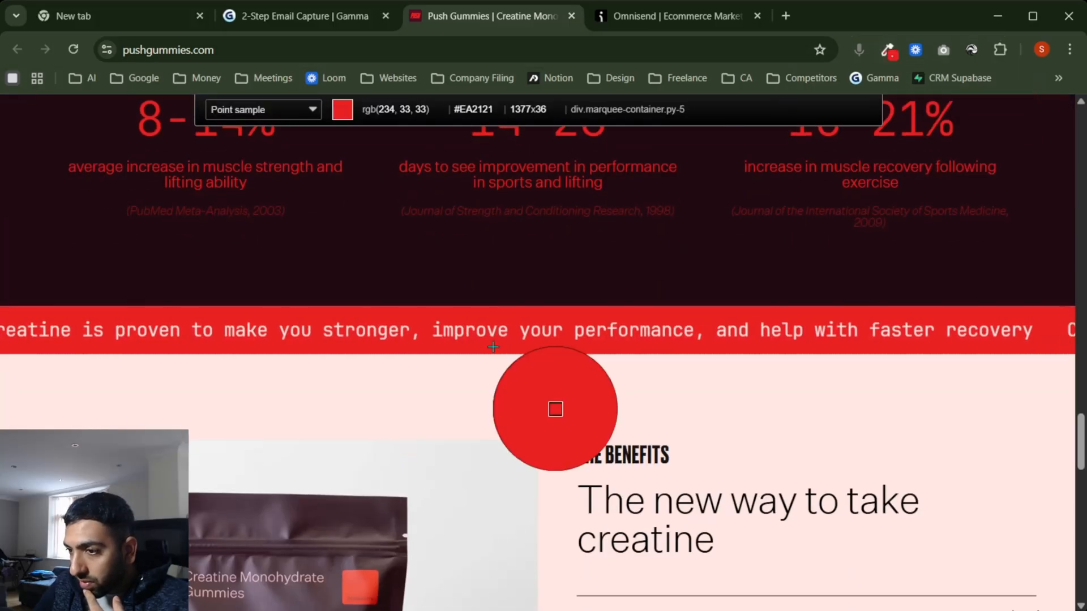
left_click(682, 22)
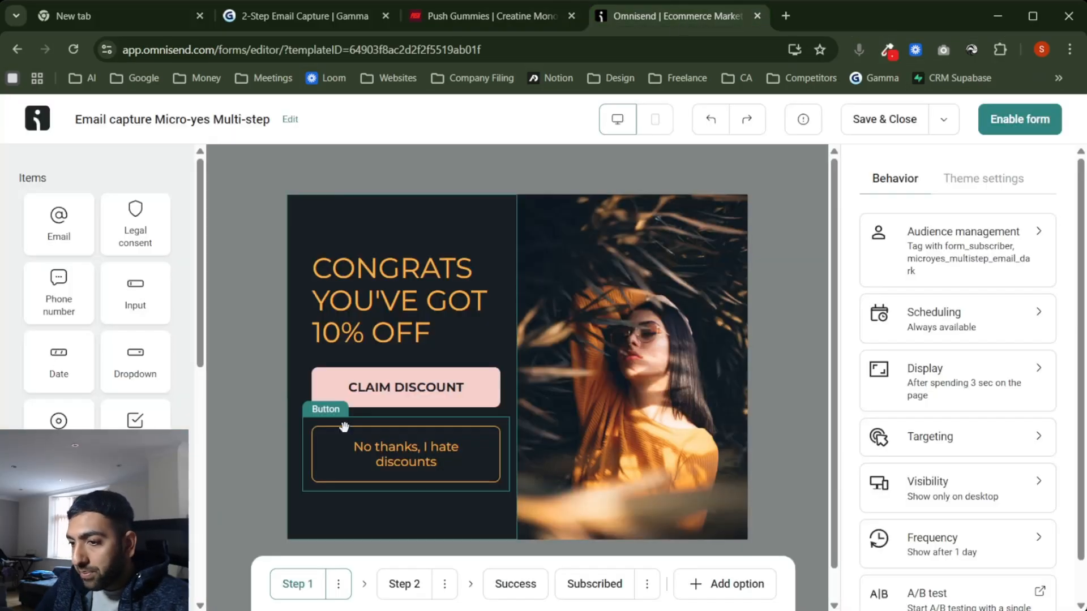
Step: Set the primary button background colour to #EA2121 from the CLAIM DISCOUNT button
left_click(446, 384)
scroll(985, 552, "down", 2)
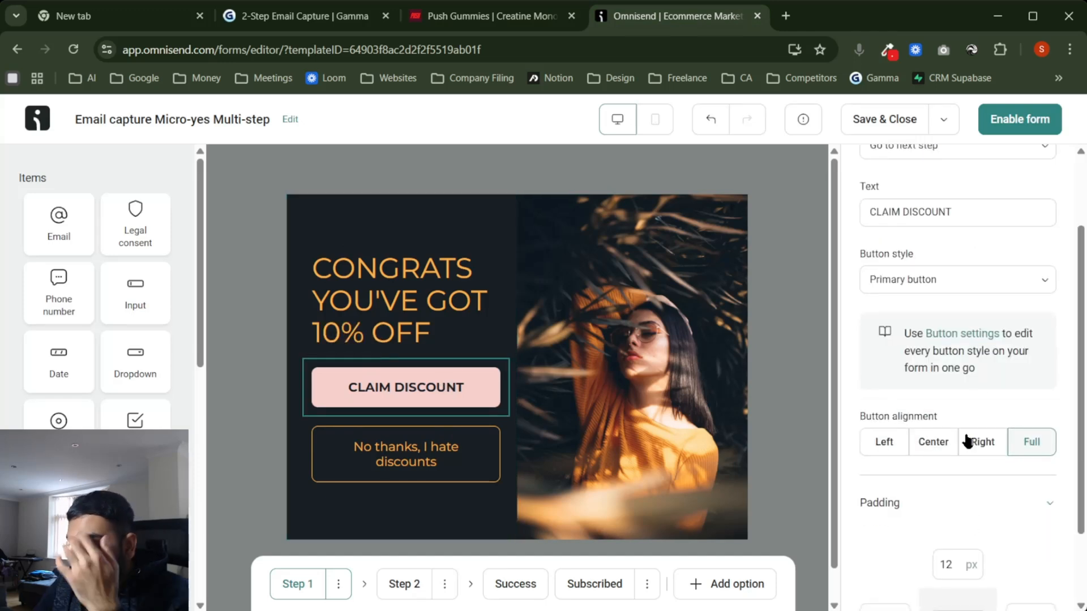
left_click(966, 335)
left_click(952, 223)
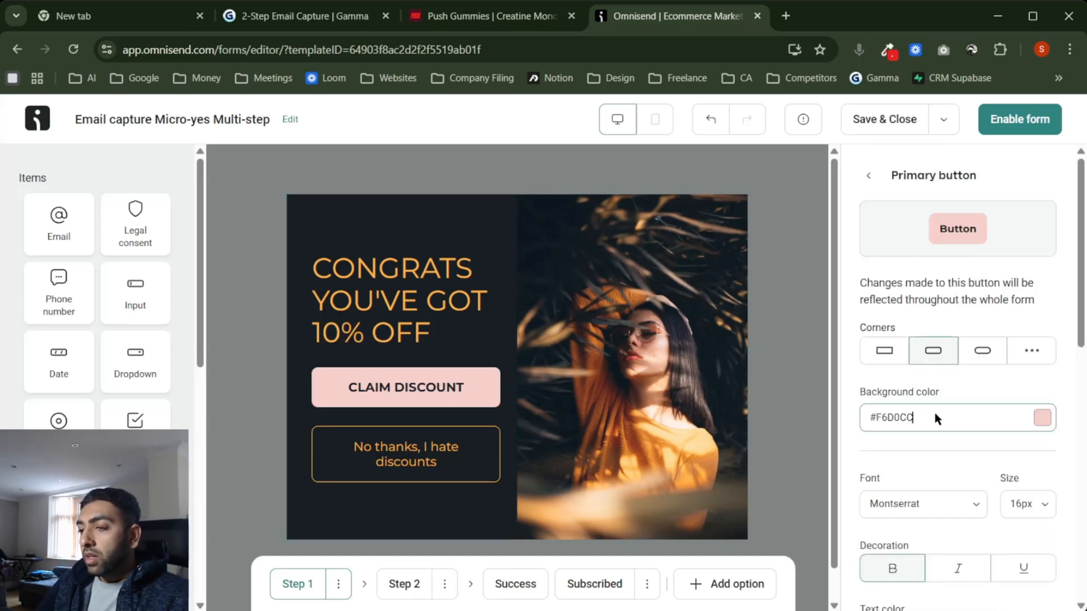
triple_click(918, 418)
key("ctrl+v")
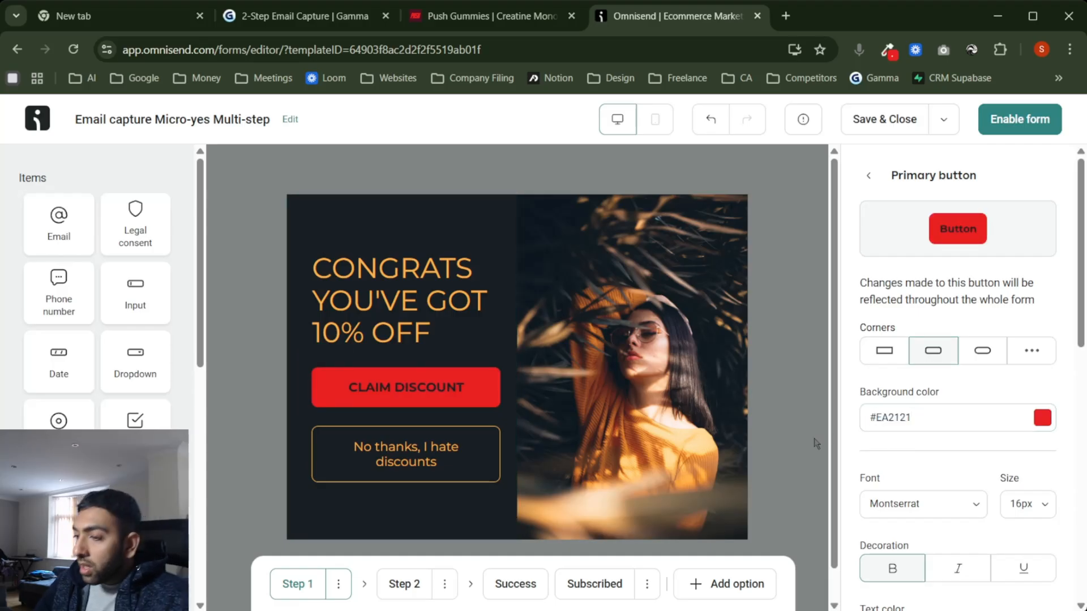
Step: Select the 'No thanks, I hate discounts' button
scroll(928, 470, "down", 2)
scroll(927, 470, "down", 1)
scroll(927, 470, "up", 3)
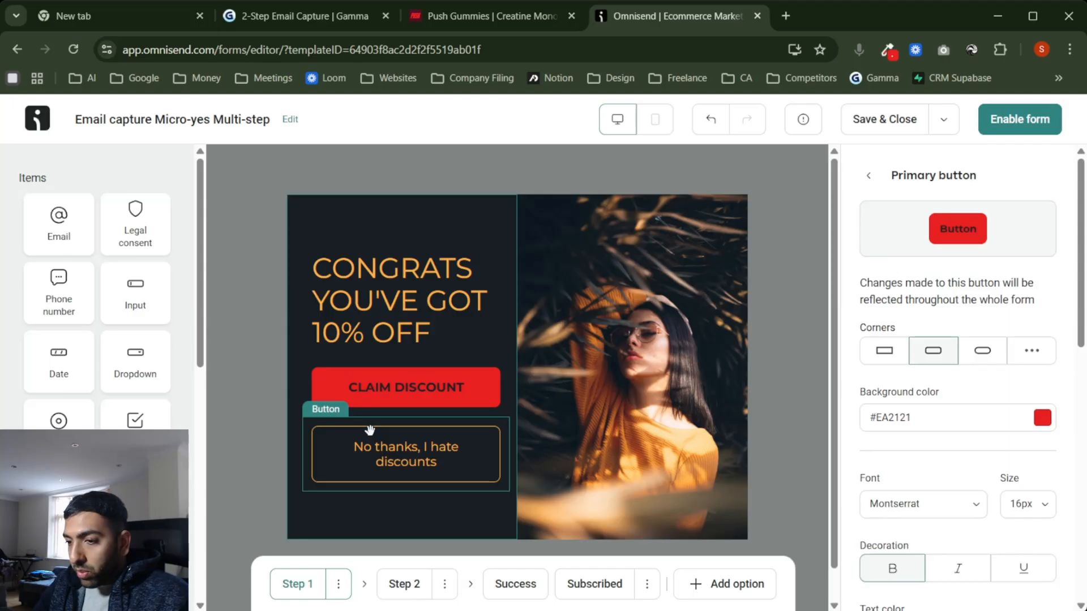
left_click(468, 459)
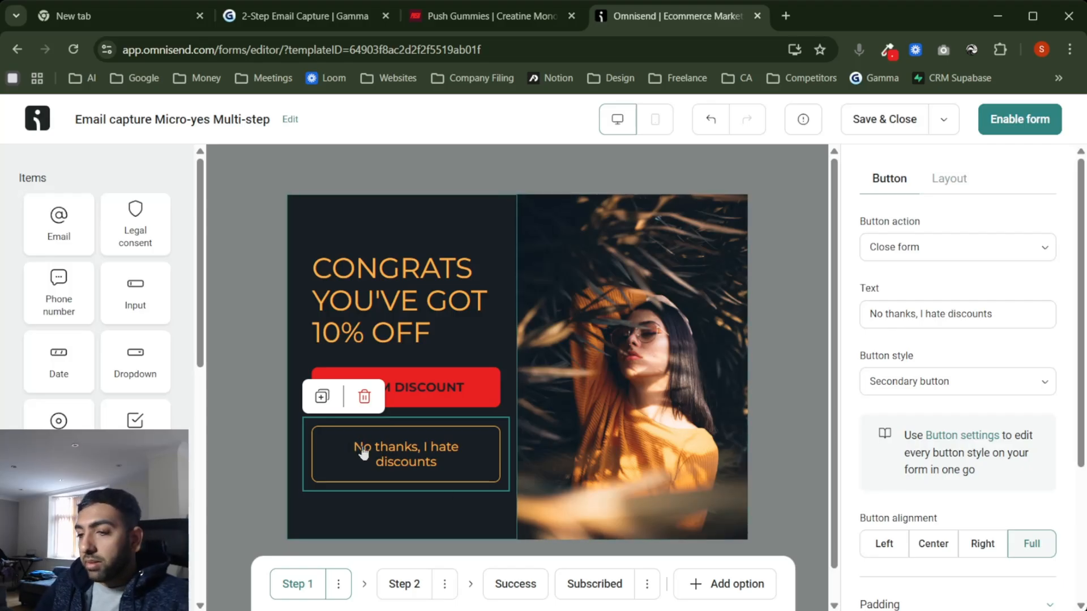
Step: Preview the popup's Step 2, then return to Step 1
left_click(404, 586)
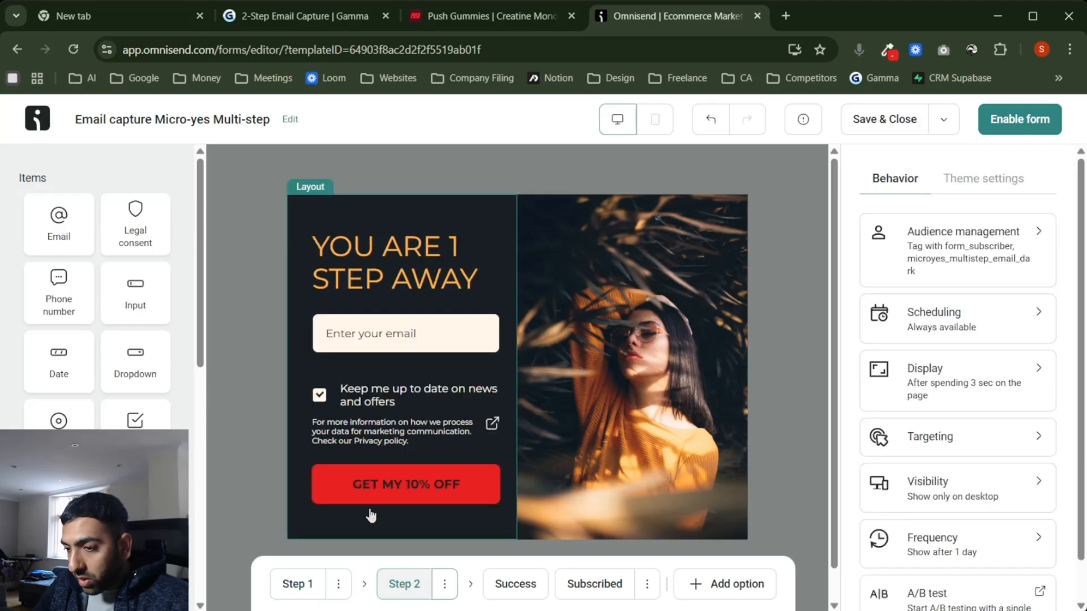
left_click(311, 584)
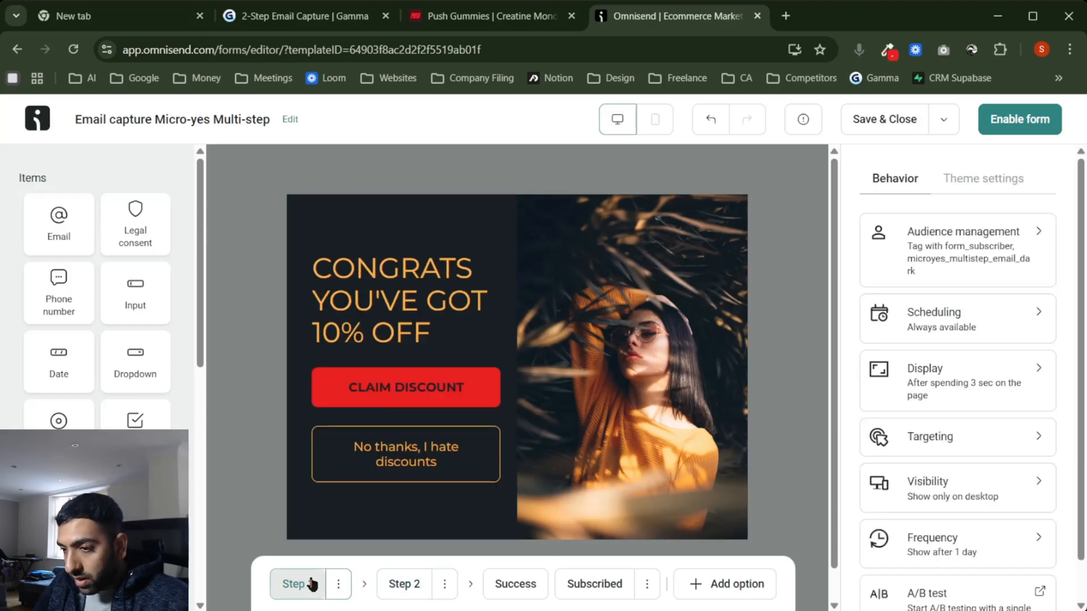
left_click(404, 586)
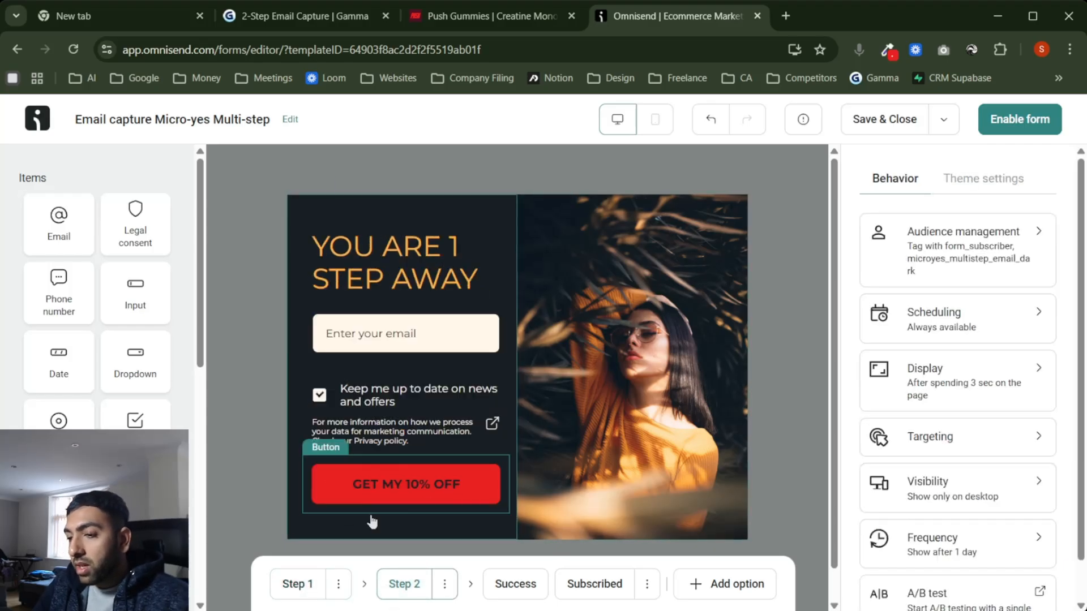
left_click(297, 585)
Step: Review the secondary button style of the 'No thanks, I hate discounts' button
left_click(435, 450)
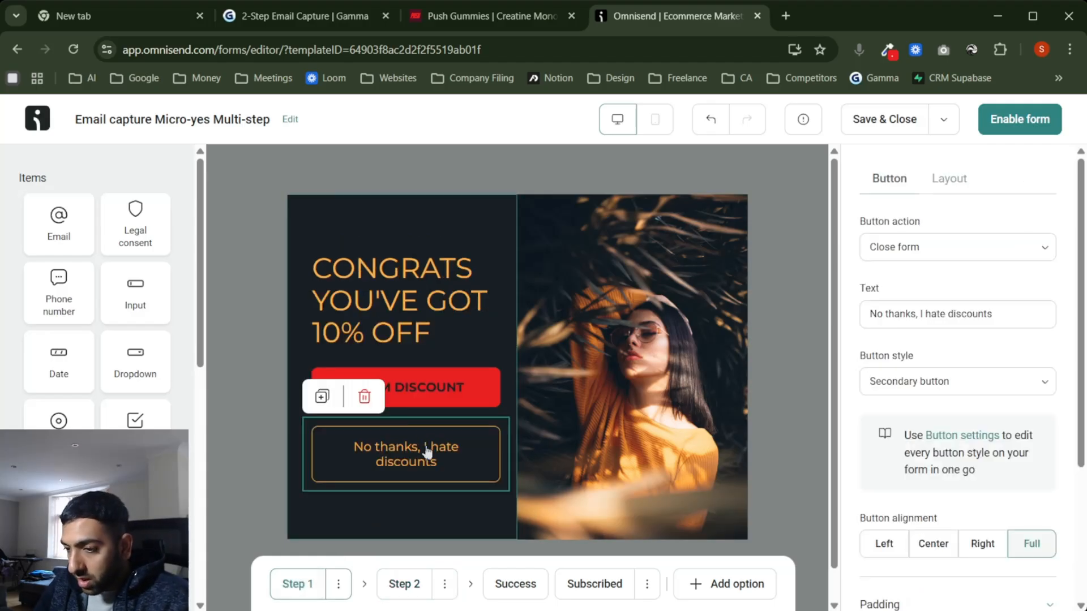
left_click(950, 443)
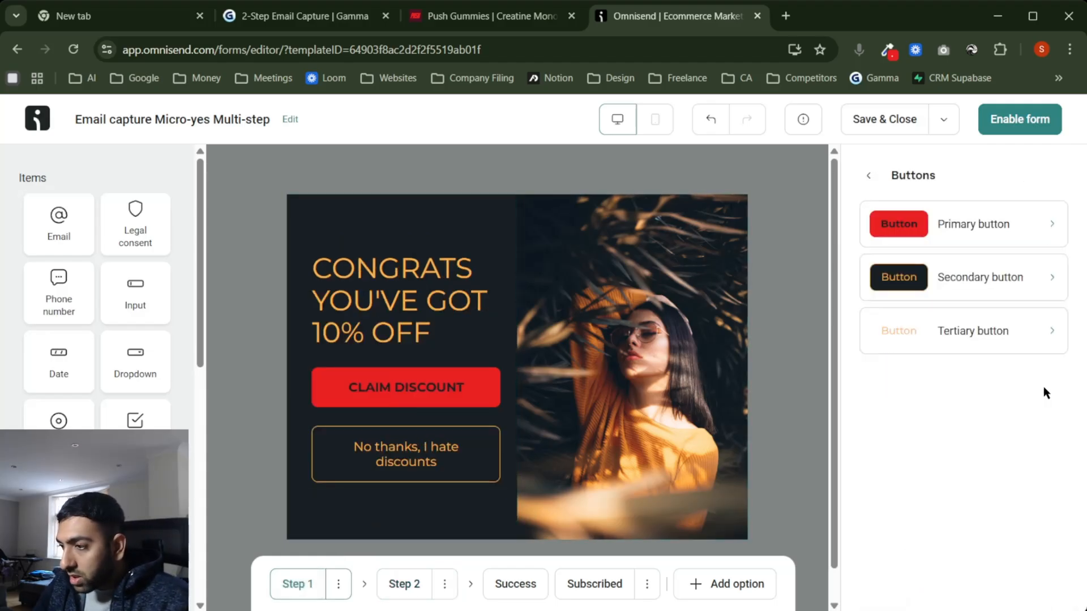
left_click(983, 279)
scroll(961, 403, "down", 2)
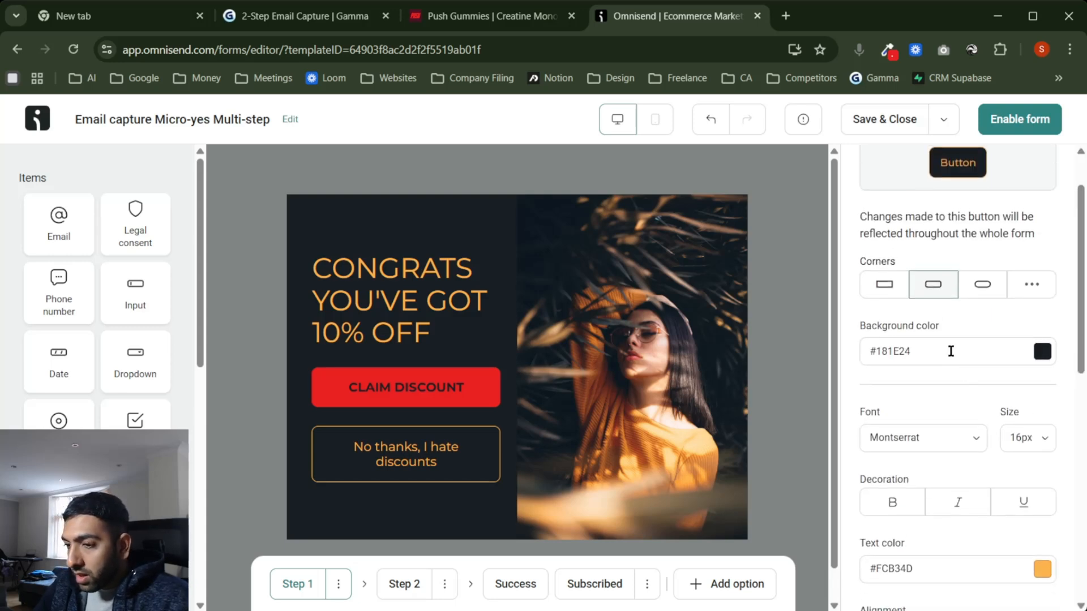
scroll(951, 388, "down", 6)
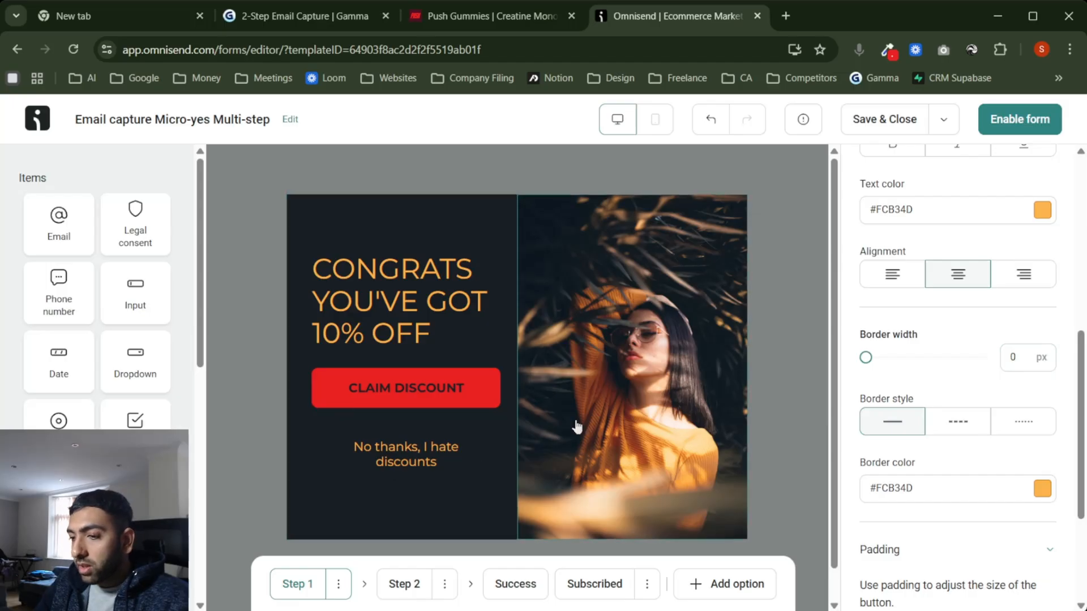
scroll(933, 448, "down", 2)
scroll(933, 448, "up", 4)
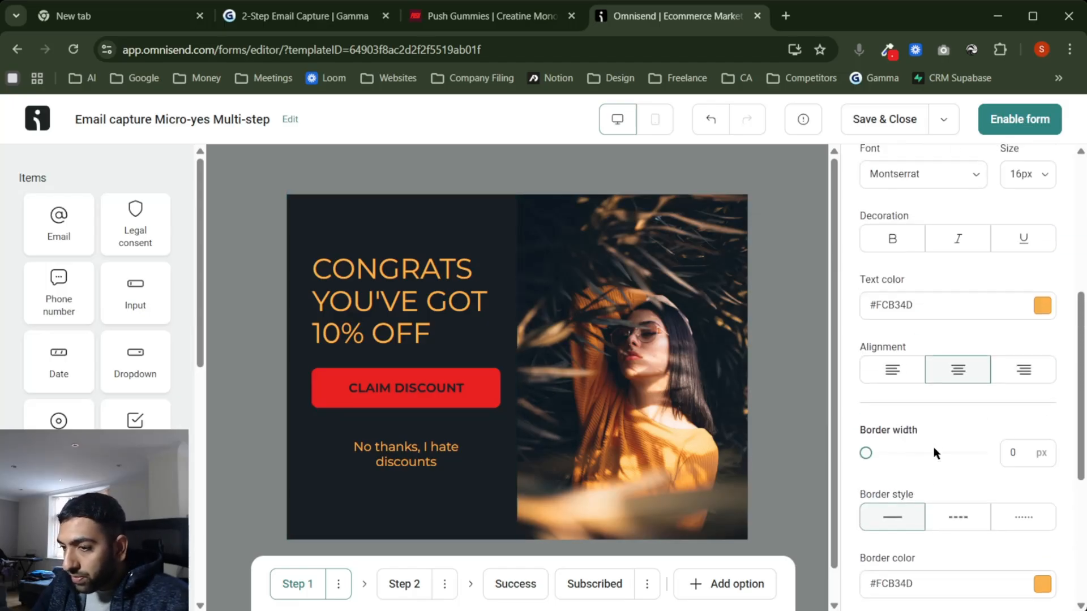
left_click(487, 16)
Step: Make the Step 1 left content panel background white #FFFFFF, then select the CONGRATS heading
scroll(365, 359, "up", 8)
scroll(364, 355, "up", 15)
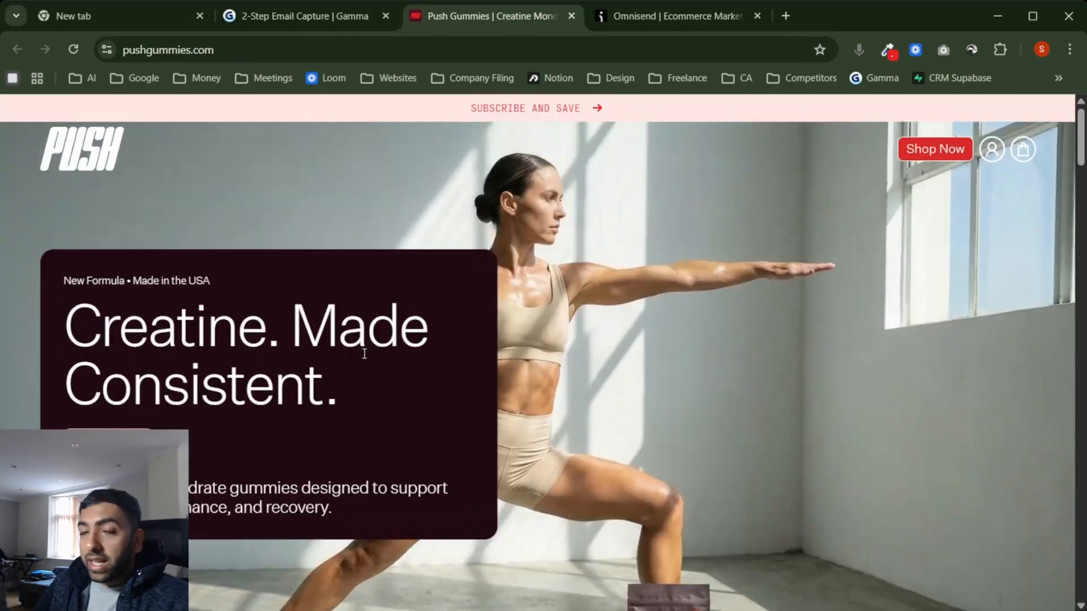
left_click(692, 16)
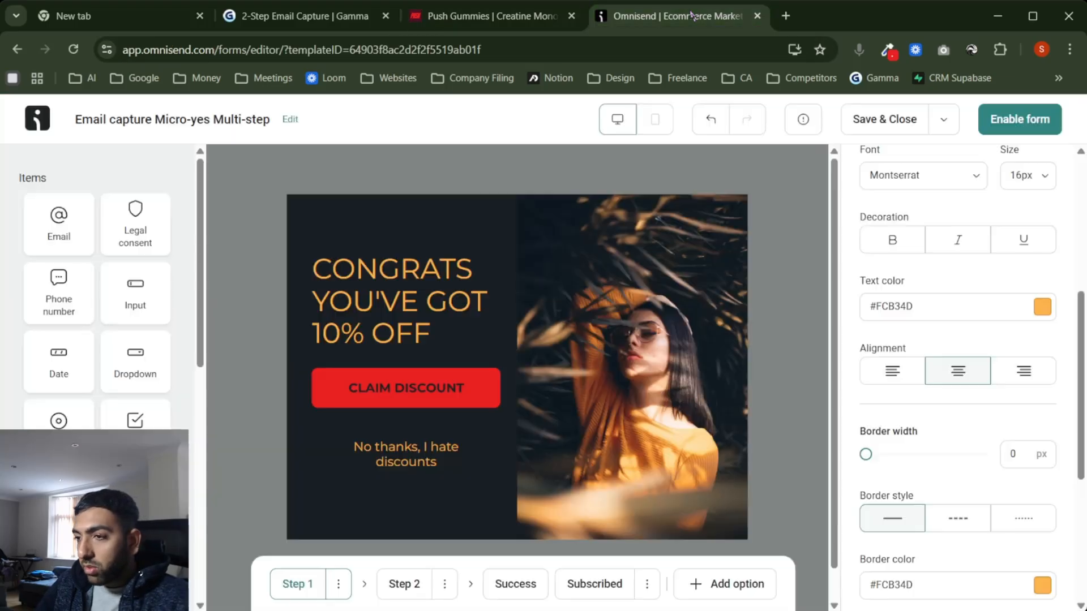
left_click(311, 215)
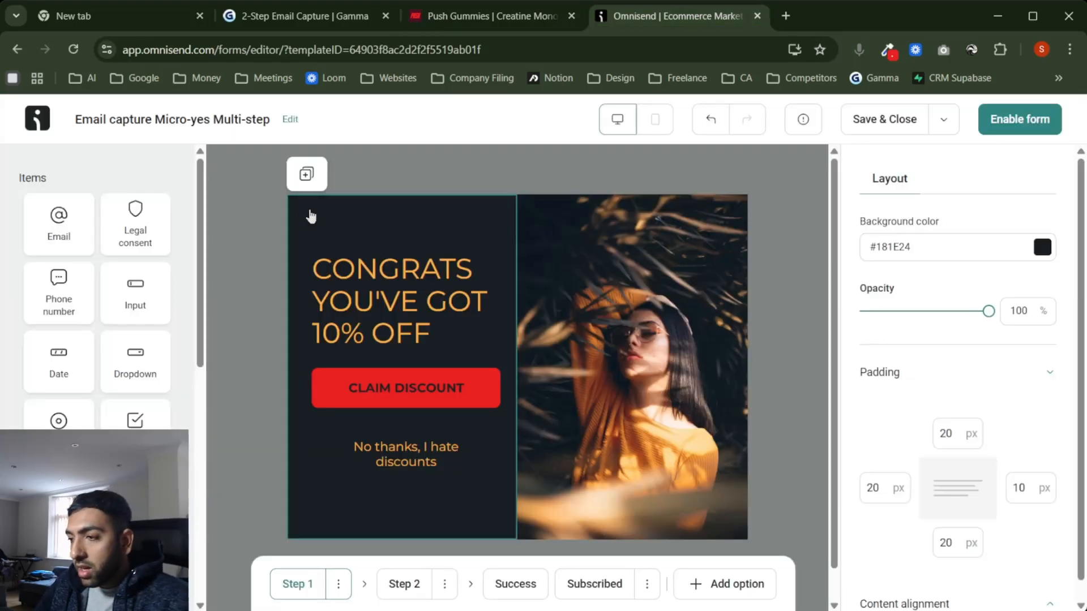
left_click(1043, 248)
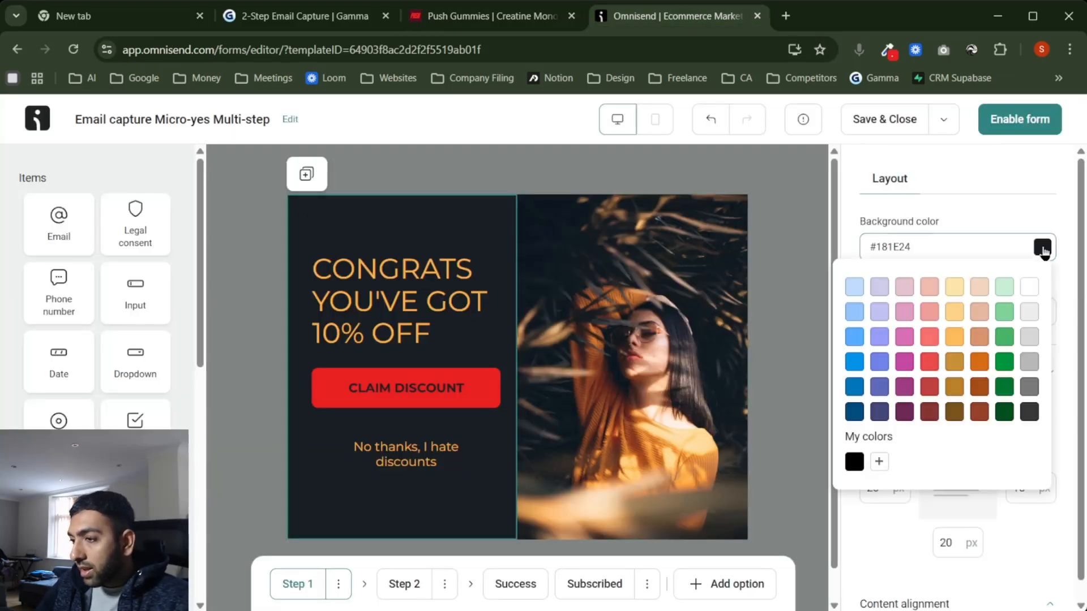
left_click(1029, 289)
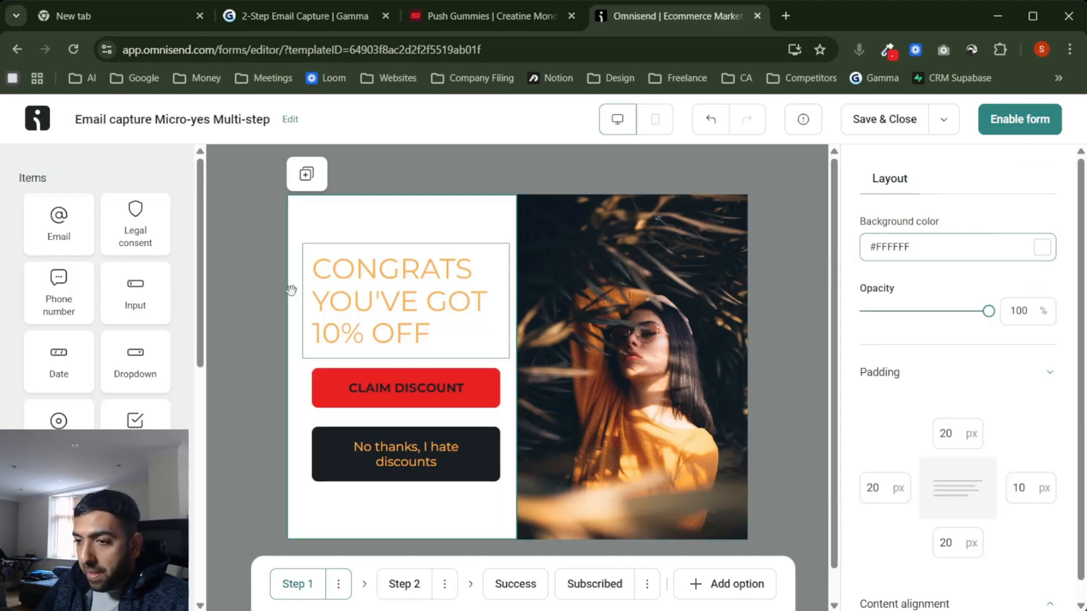
left_click(365, 295)
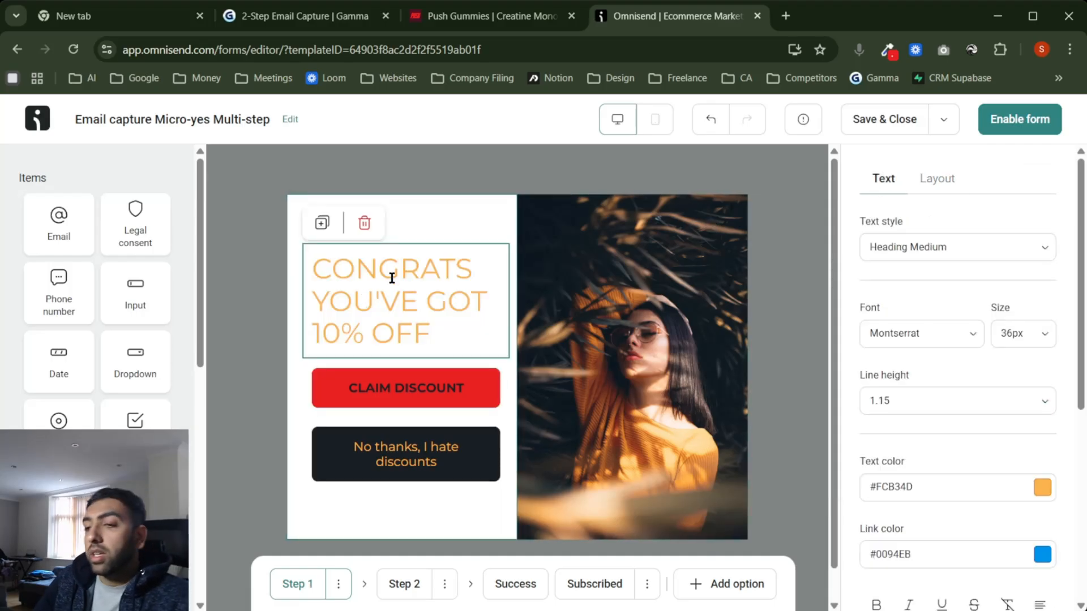
left_click(542, 21)
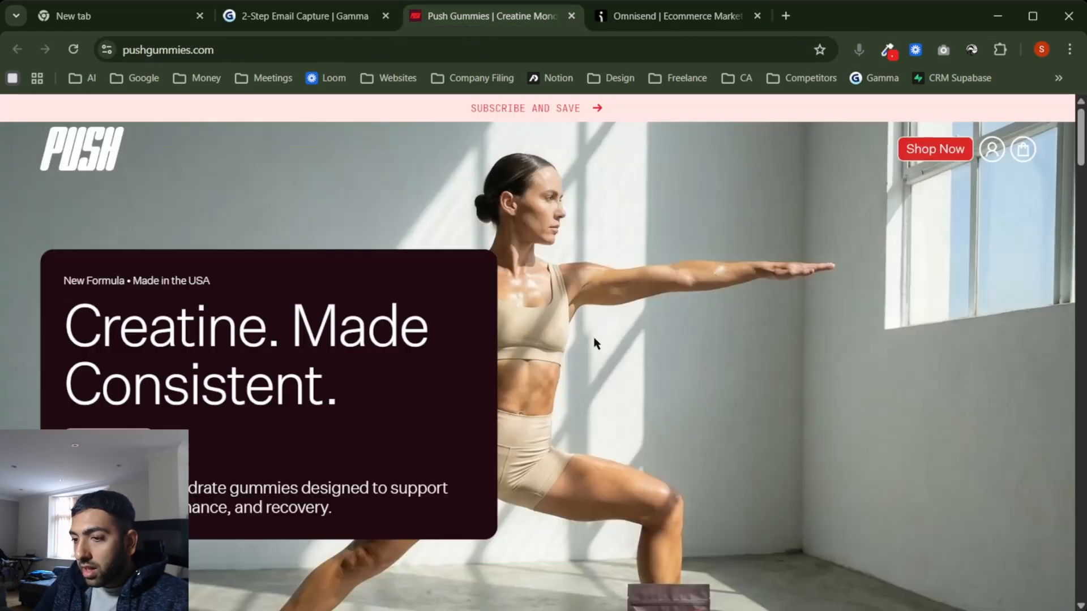
Step: Paste the copied red #EA2121 into the CONGRATS heading's text colour
left_click(888, 49)
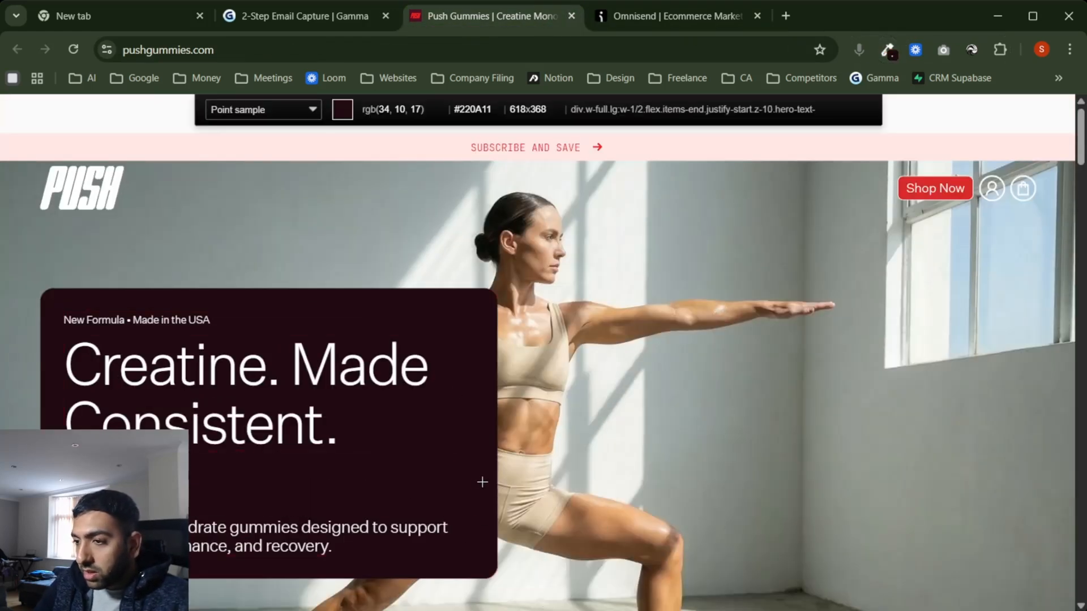
left_click(724, 21)
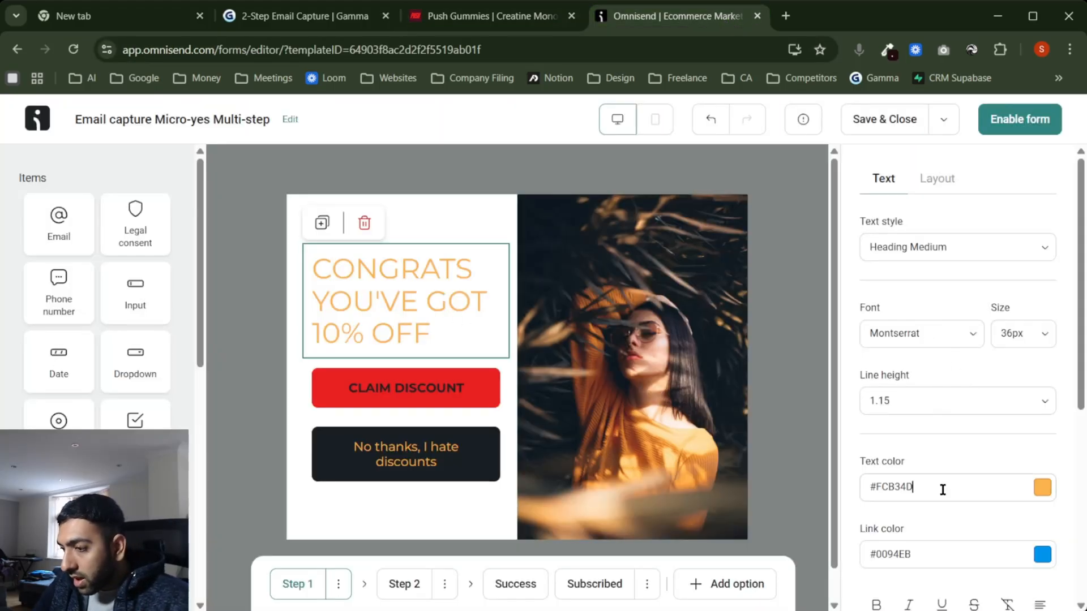
key("ctrl+a")
type("#EA2121")
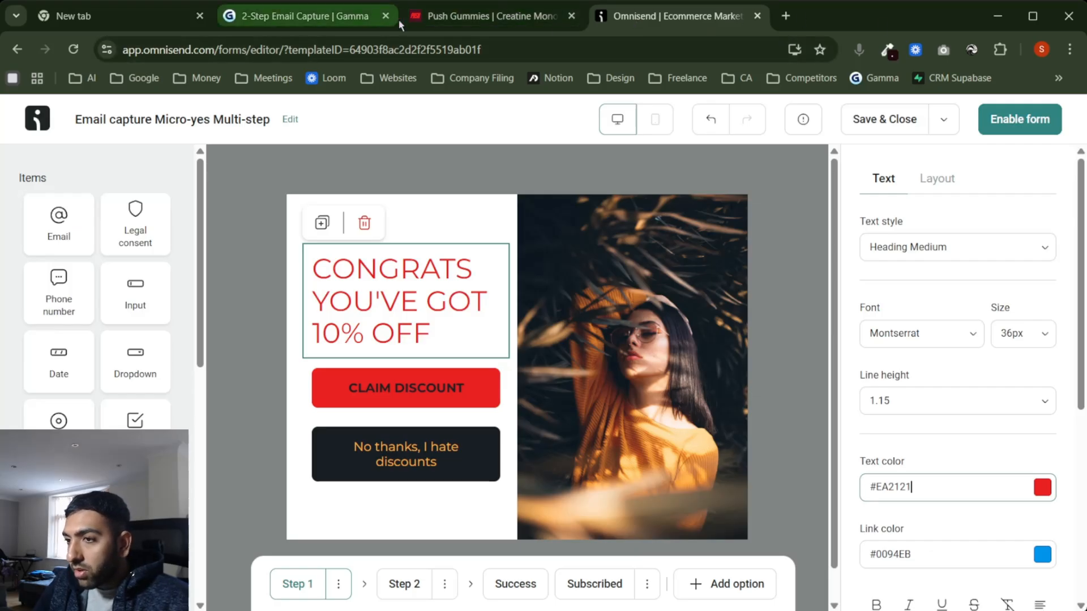
Step: Sample the hero panel's dark maroon #220A11 and apply it as the CONGRATS heading colour
left_click(424, 22)
left_click(887, 50)
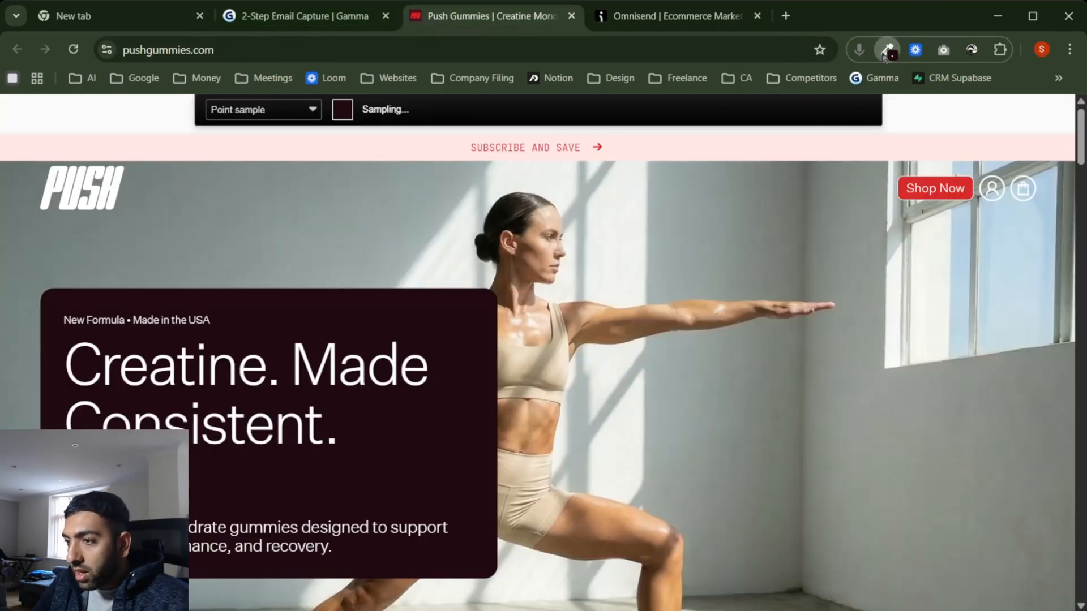
left_click(482, 434)
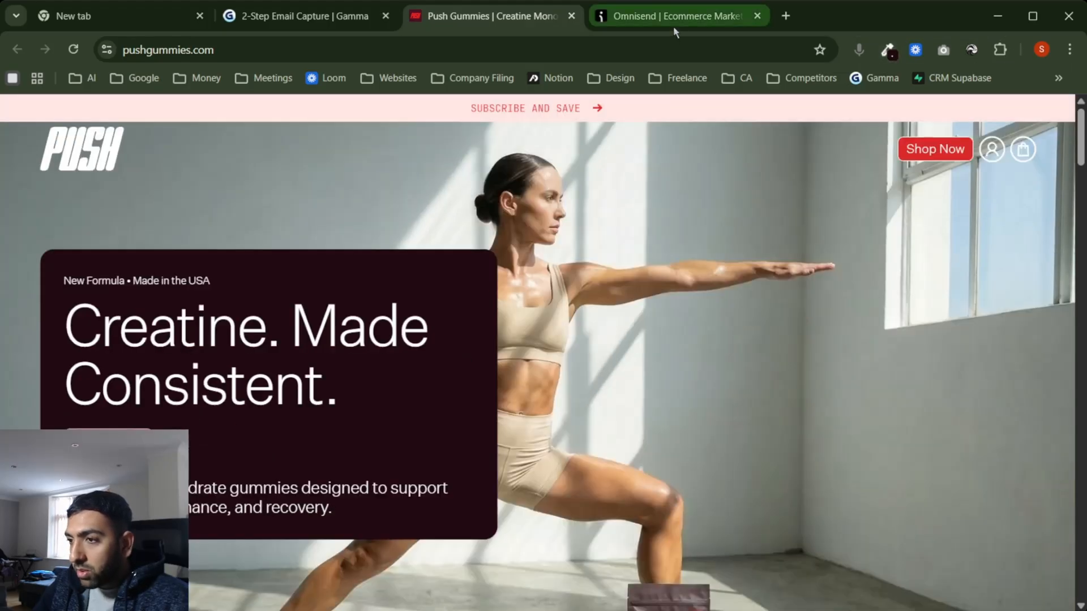
left_click(674, 22)
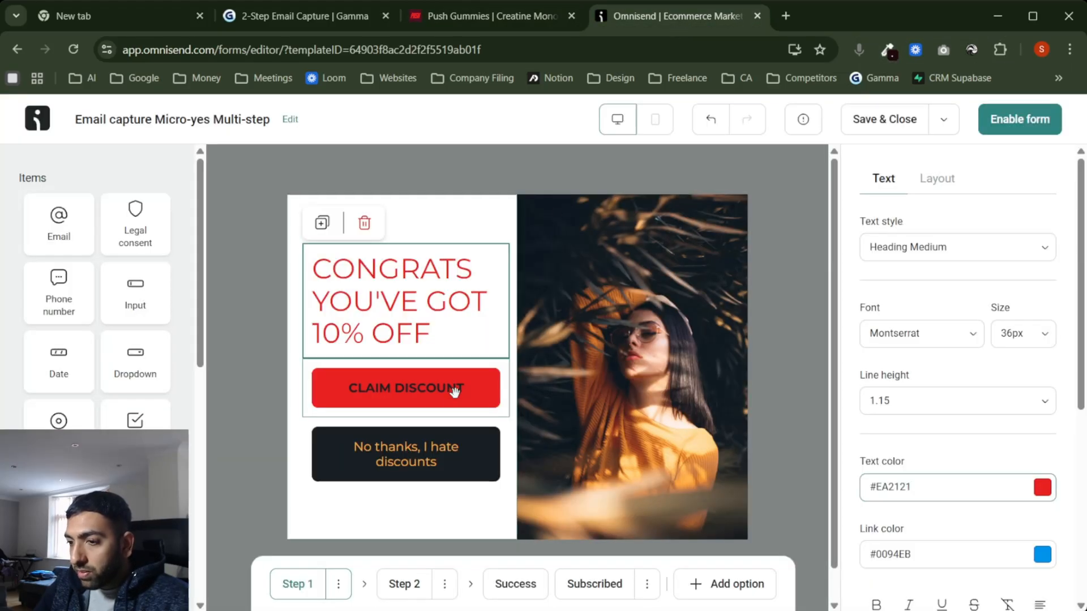
double_click(964, 488)
key("ctrl+v")
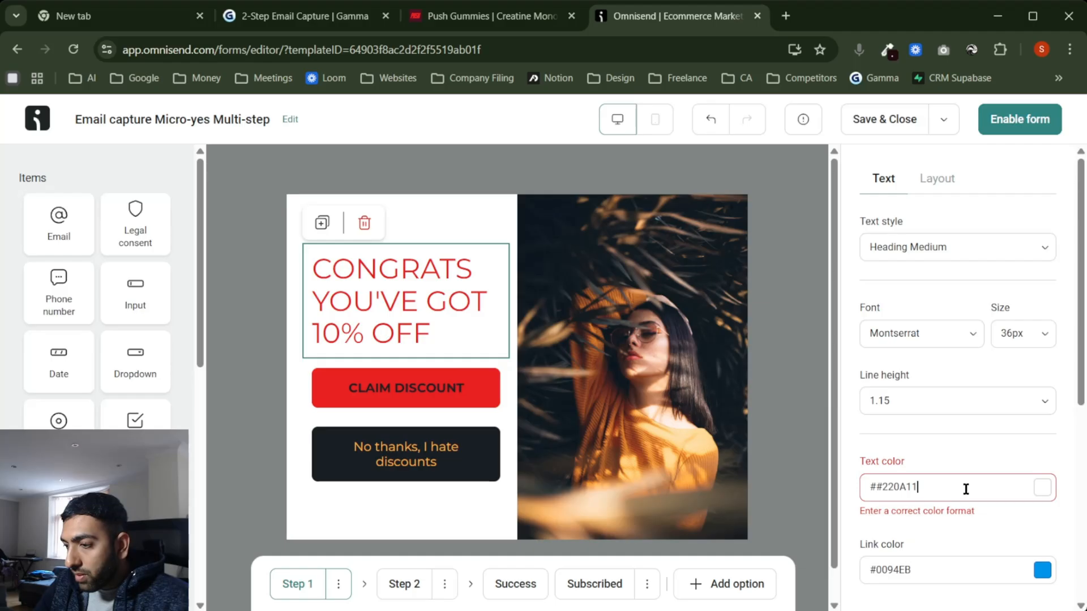
left_click(883, 489)
key("BackSpace")
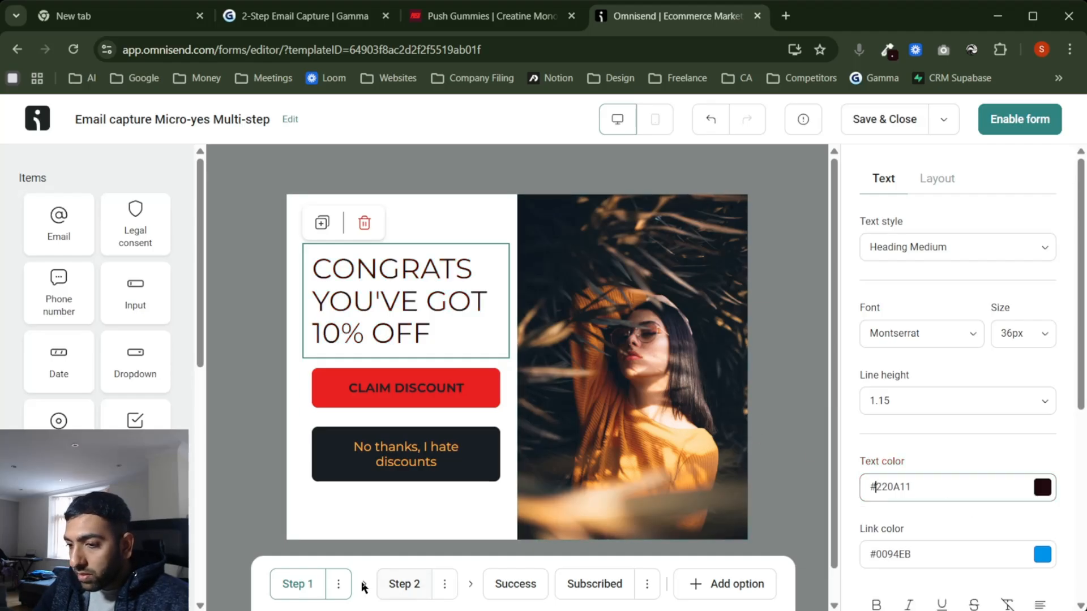
left_click(400, 584)
Step: Set the YOU ARE 1 STEP AWAY heading's text colour to #220A11
left_click(388, 273)
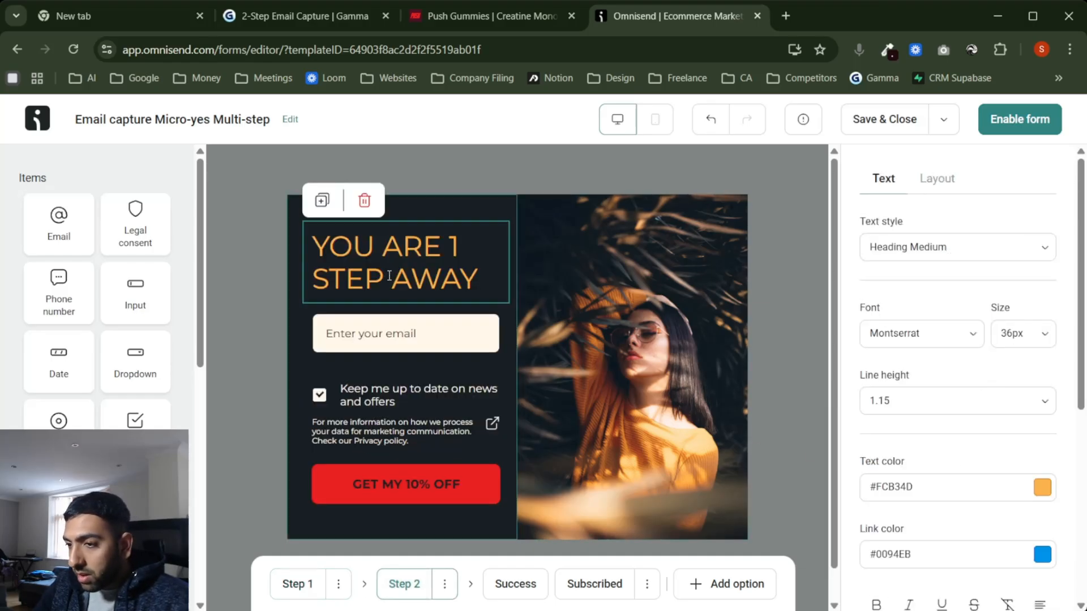
triple_click(926, 485)
key("ctrl+v")
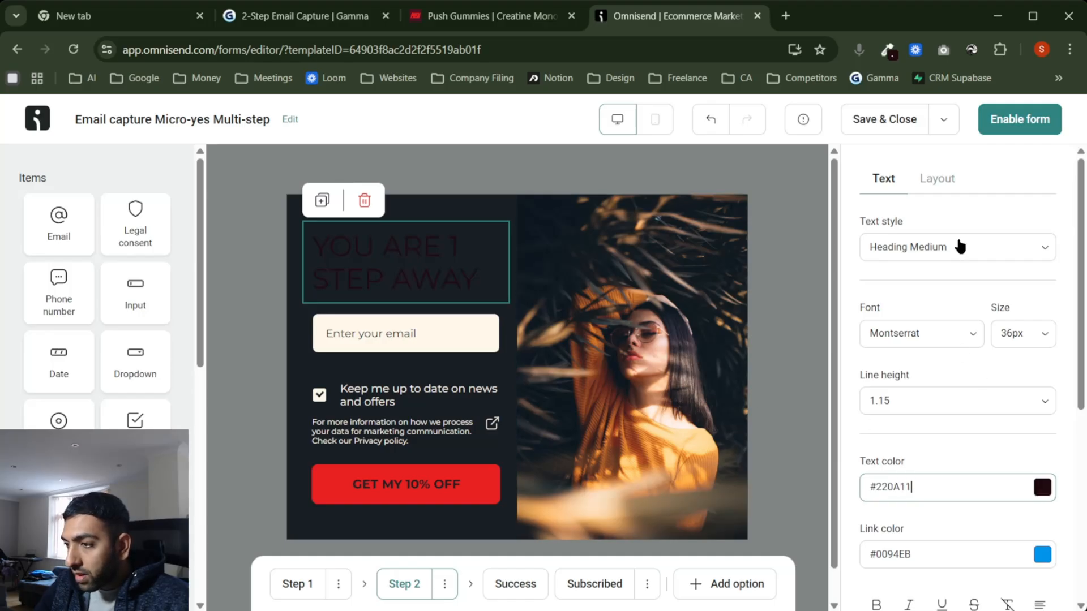
Step: Make the Step 2 panel background white #FFFFFF
left_click(949, 179)
left_click(1040, 250)
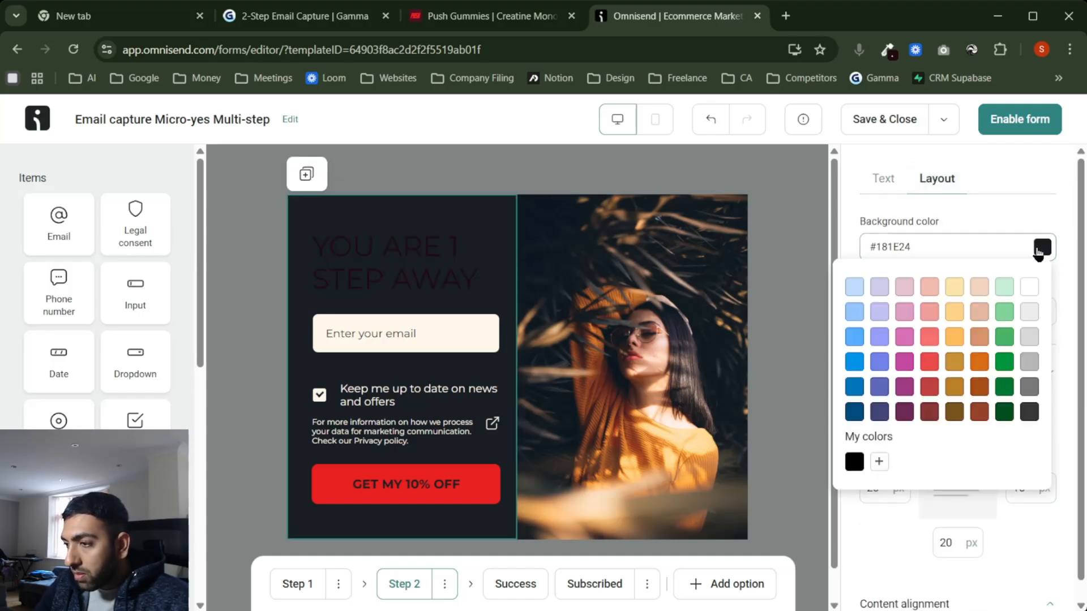
left_click(1030, 288)
left_click(292, 585)
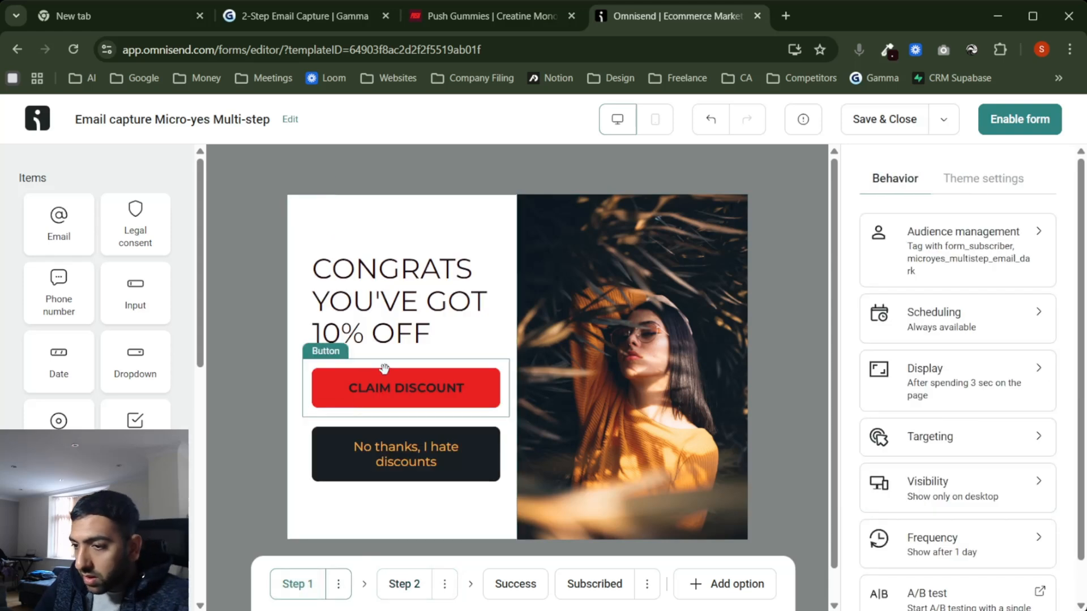
Step: From Step 2's legal consent block, set the shared field text colour to #220A11
left_click(404, 584)
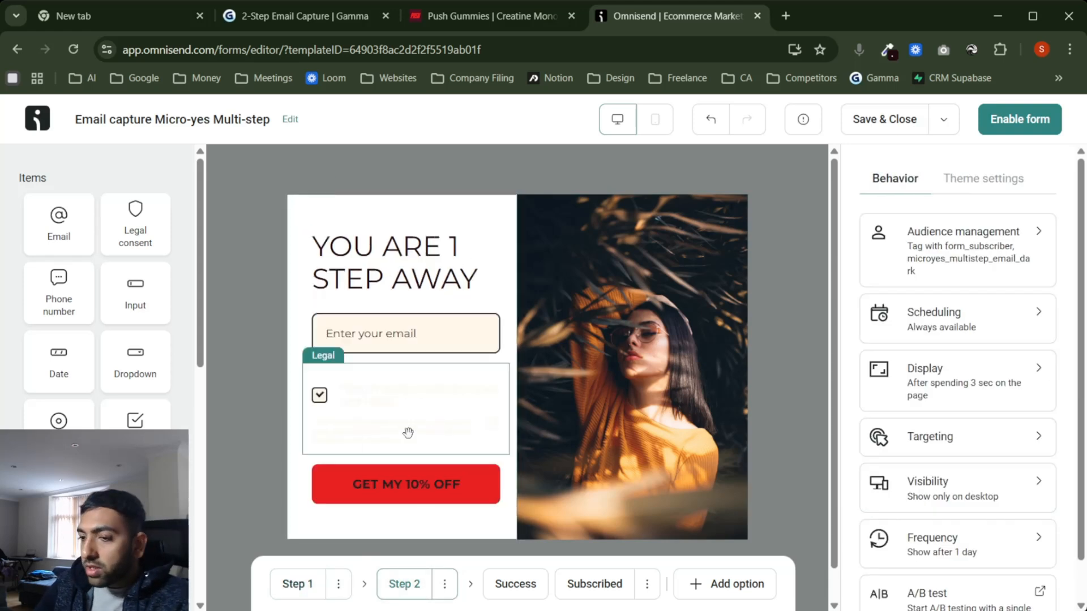
left_click(407, 432)
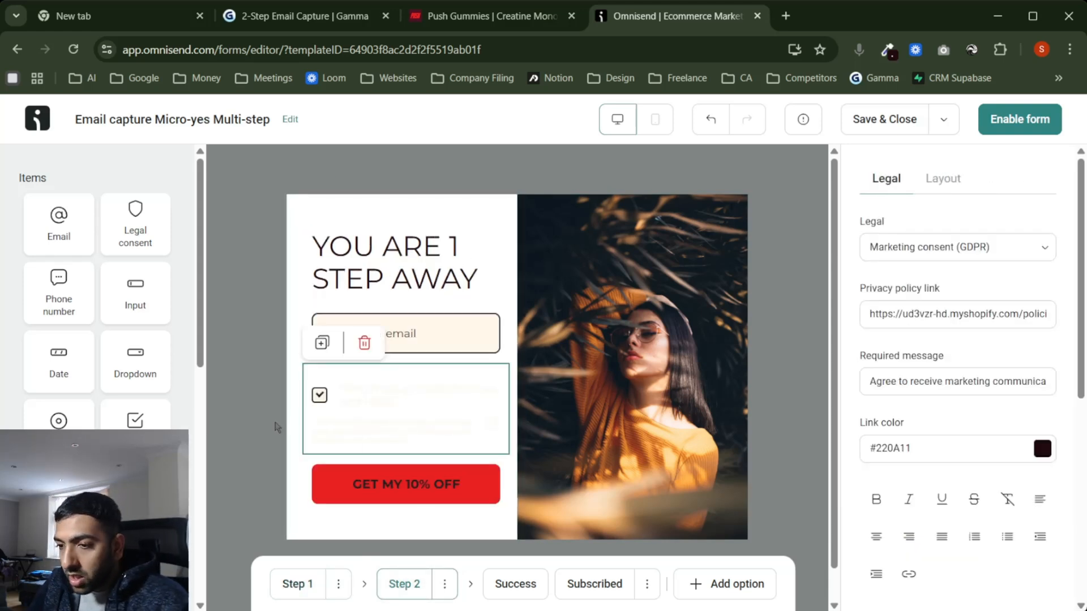
scroll(935, 454, "down", 6)
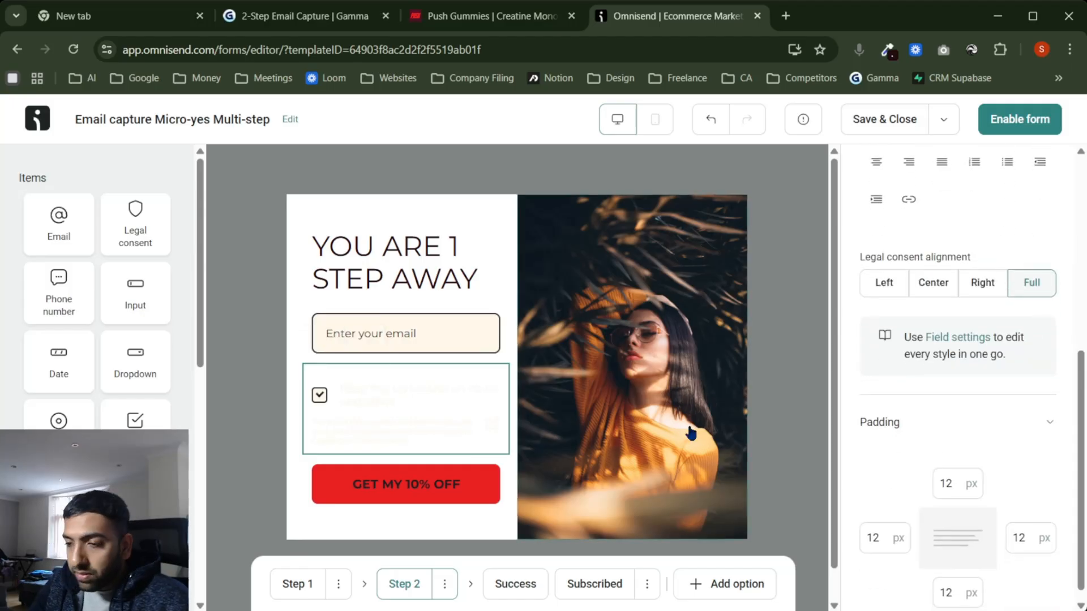
left_click(952, 339)
scroll(947, 434, "down", 2)
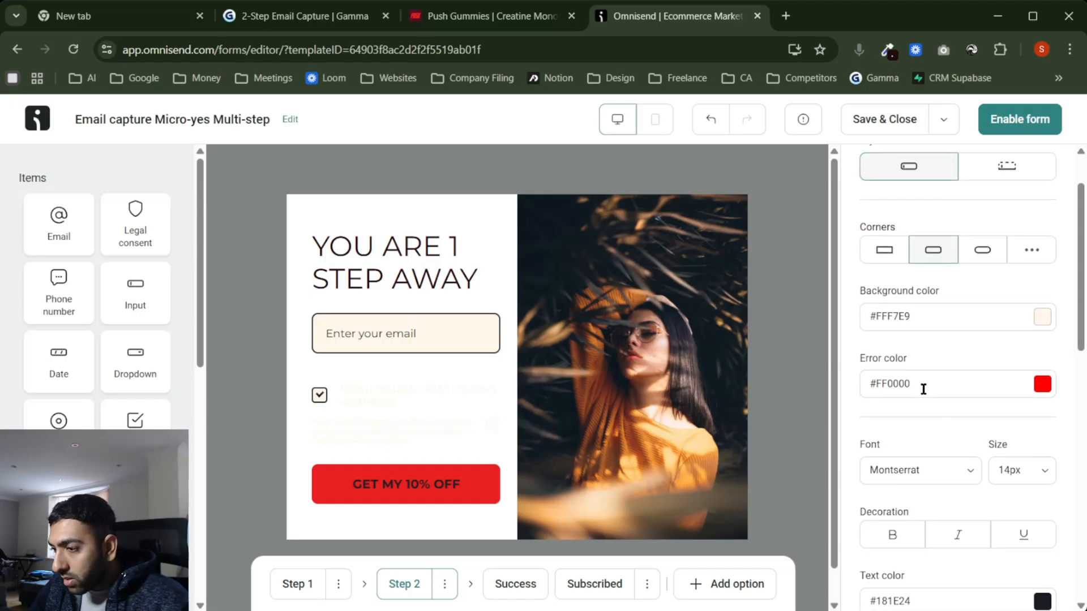
scroll(923, 381, "up", 1)
scroll(924, 380, "down", 5)
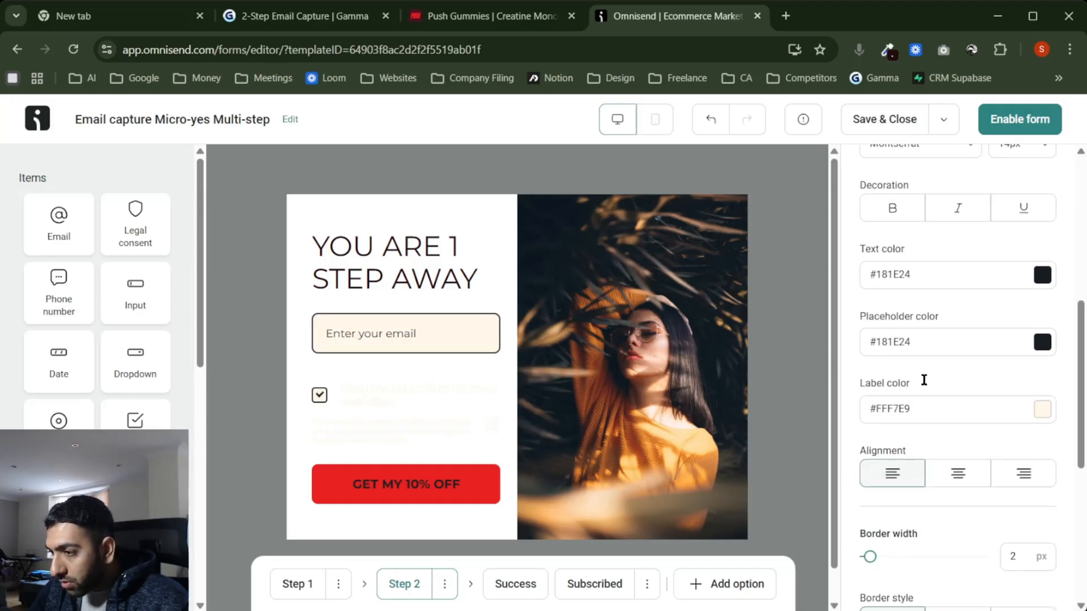
double_click(930, 278)
key("ctrl+v")
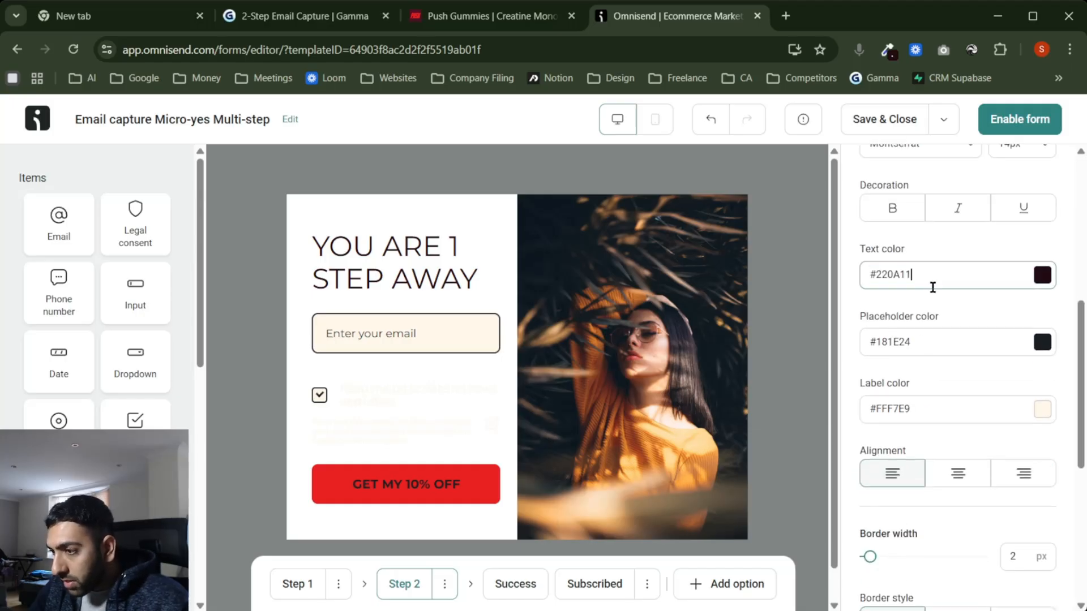
left_click(946, 304)
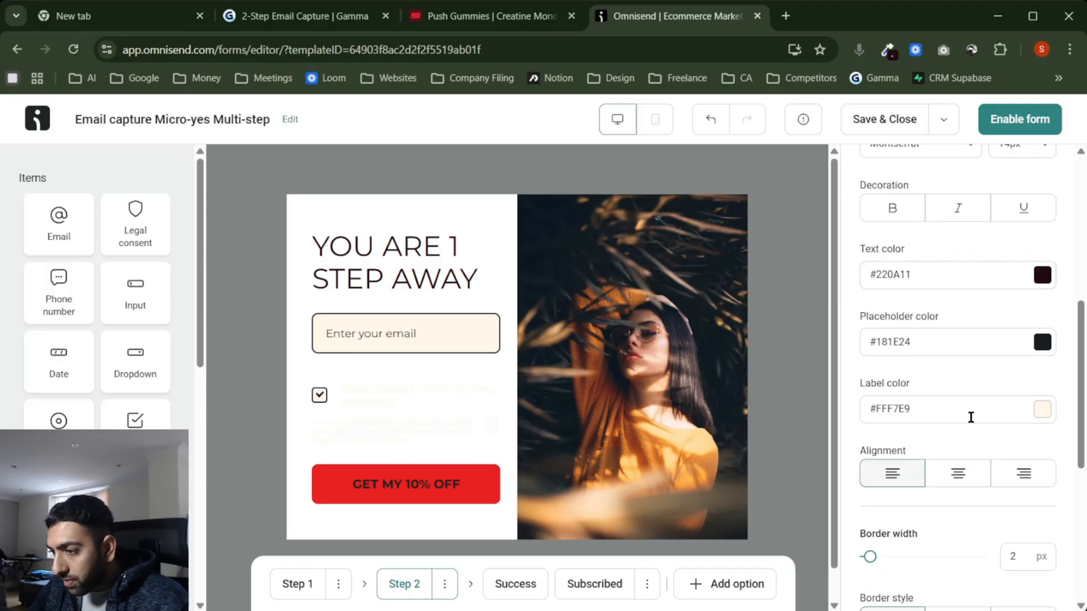
Step: Set the field label colour to #220A11 as well
scroll(971, 417, "down", 1)
double_click(936, 340)
key("ctrl+v")
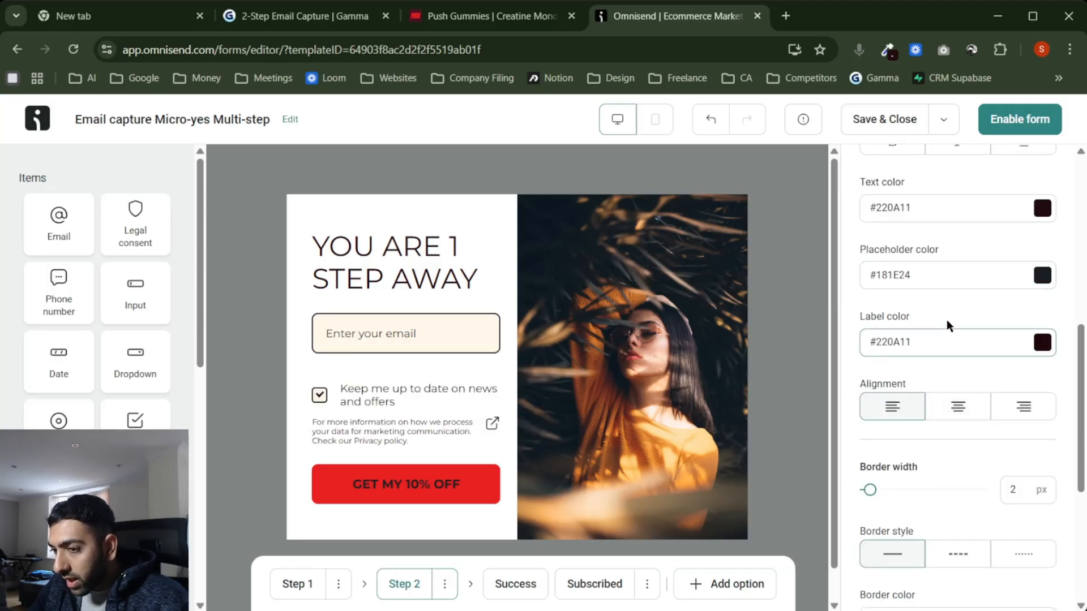
left_click(946, 319)
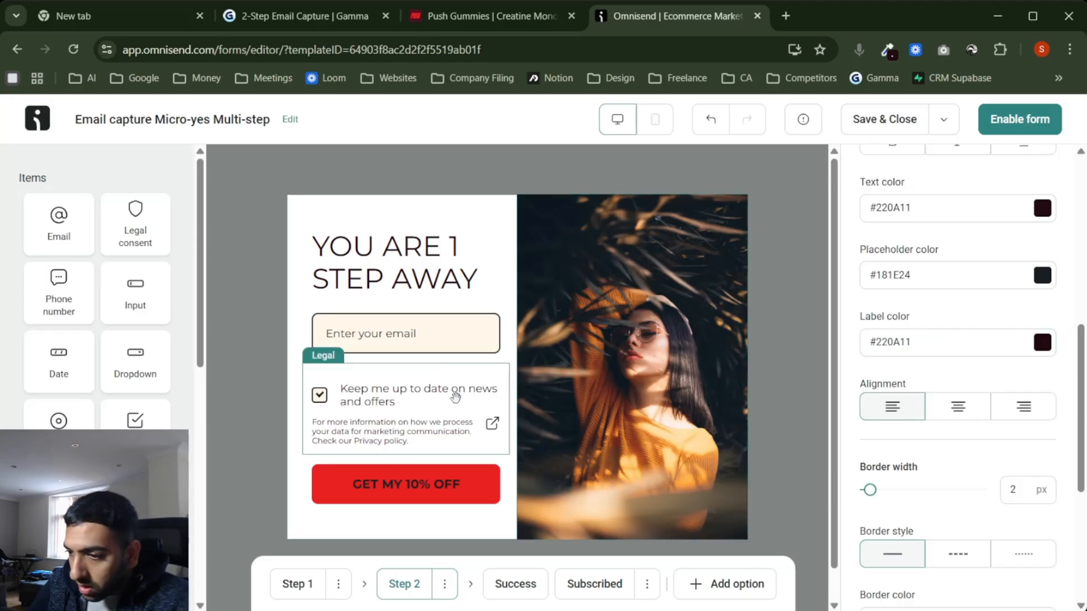
scroll(923, 327, "up", 2)
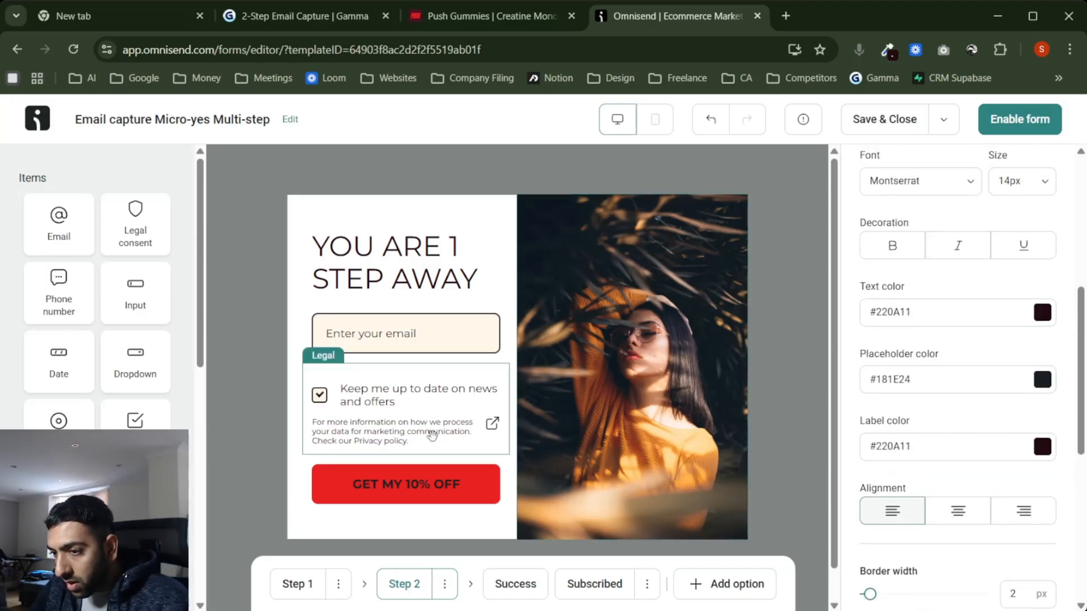
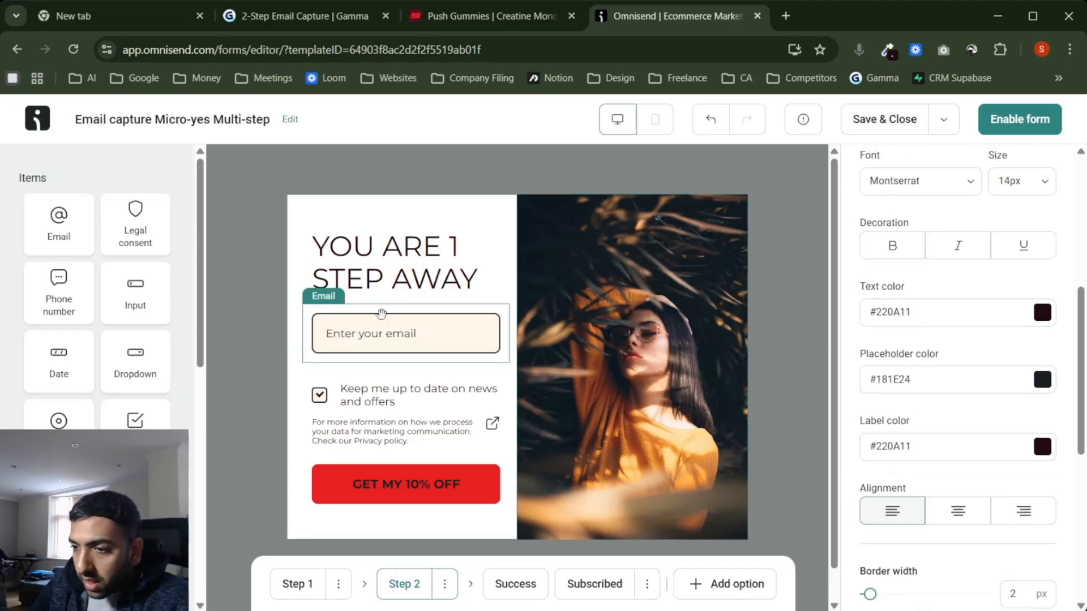
Step: Select the YOU ARE 1 STEP AWAY headline on Step 2 to show its Text settings
left_click(371, 268)
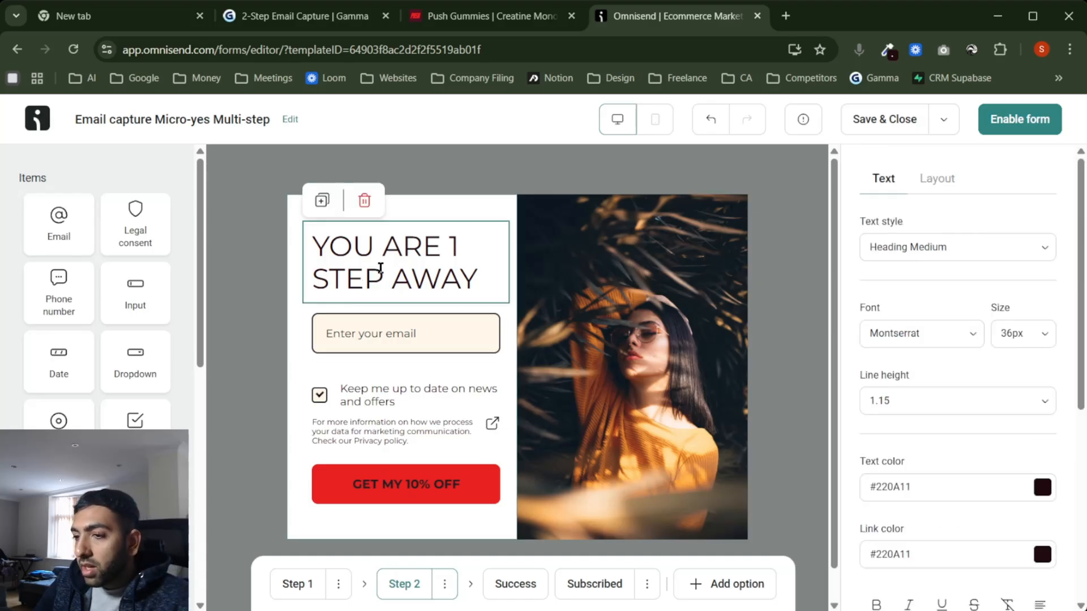
Step: Check the Push Gummies website for the headline's style reference
left_click(511, 17)
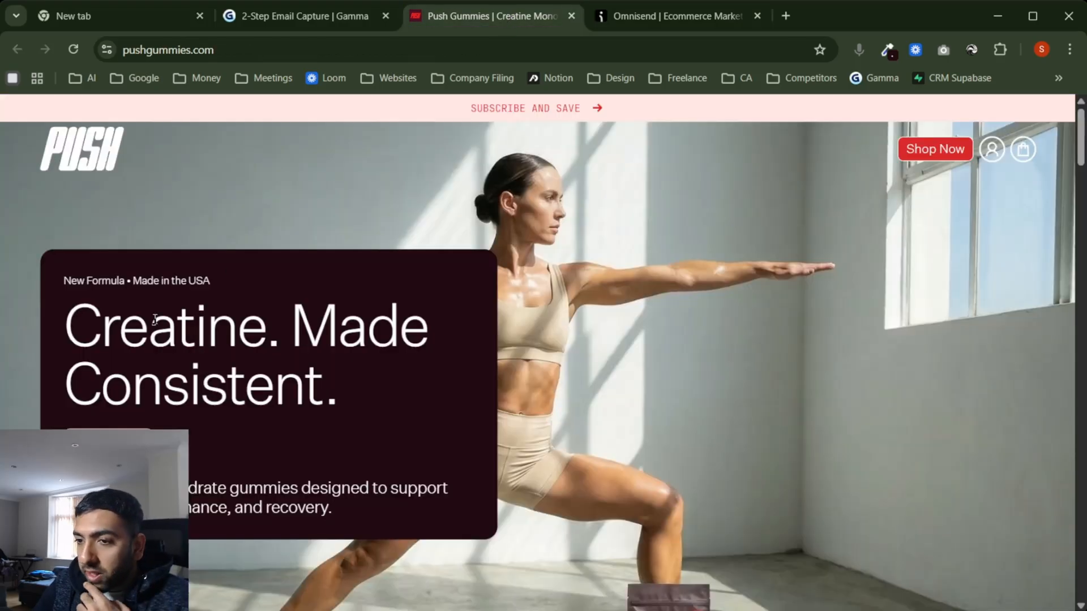
scroll(307, 316, "down", 8)
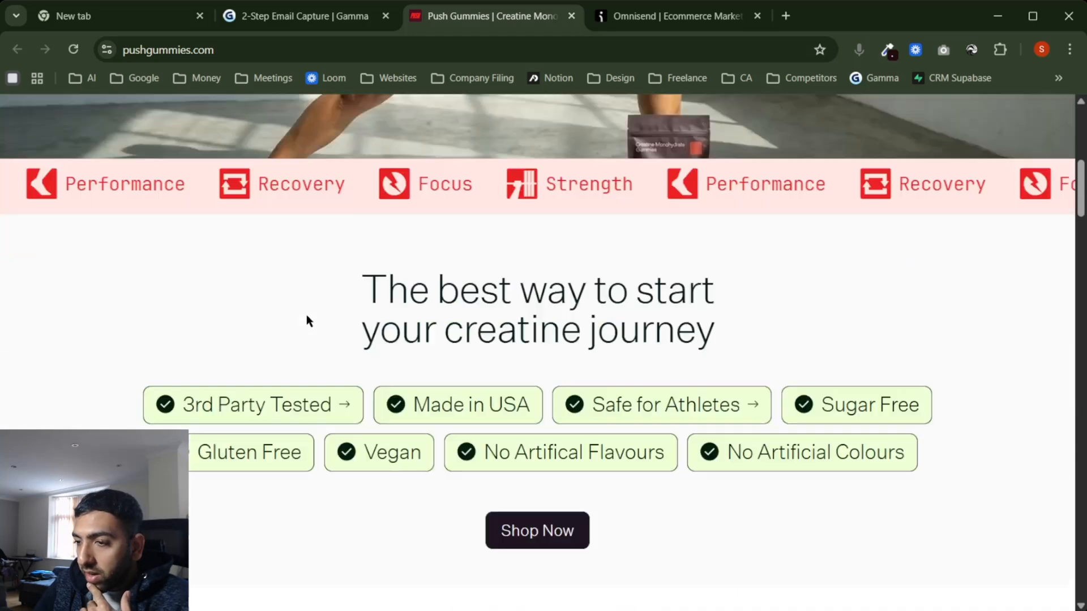
scroll(306, 315, "up", 1)
left_click(674, 16)
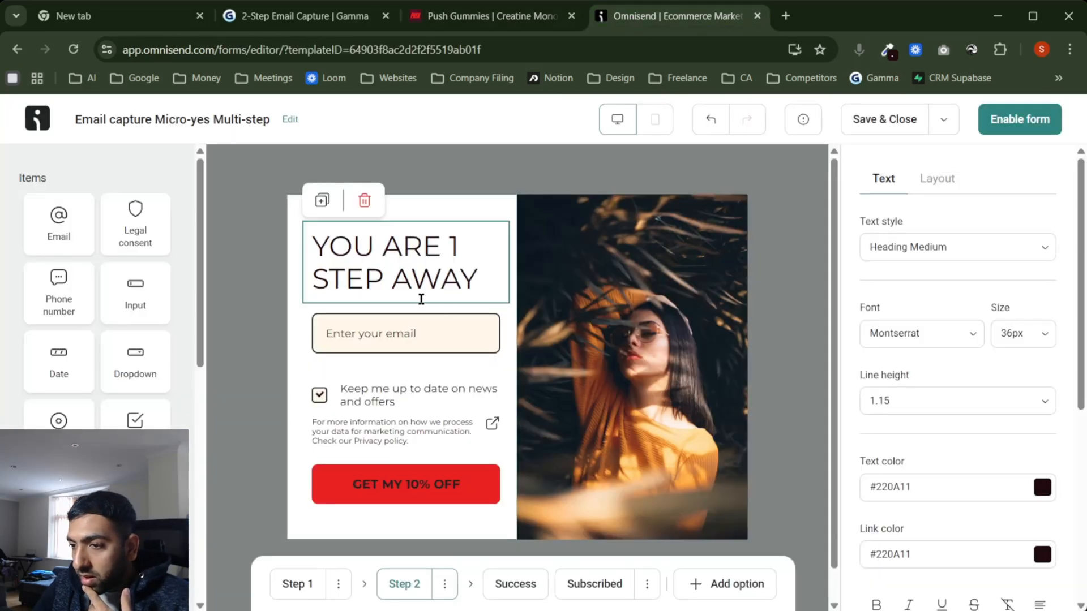
Step: Try Heading Large on the headline, then keep Heading Medium with 1.15 line spacing
left_click(1017, 405)
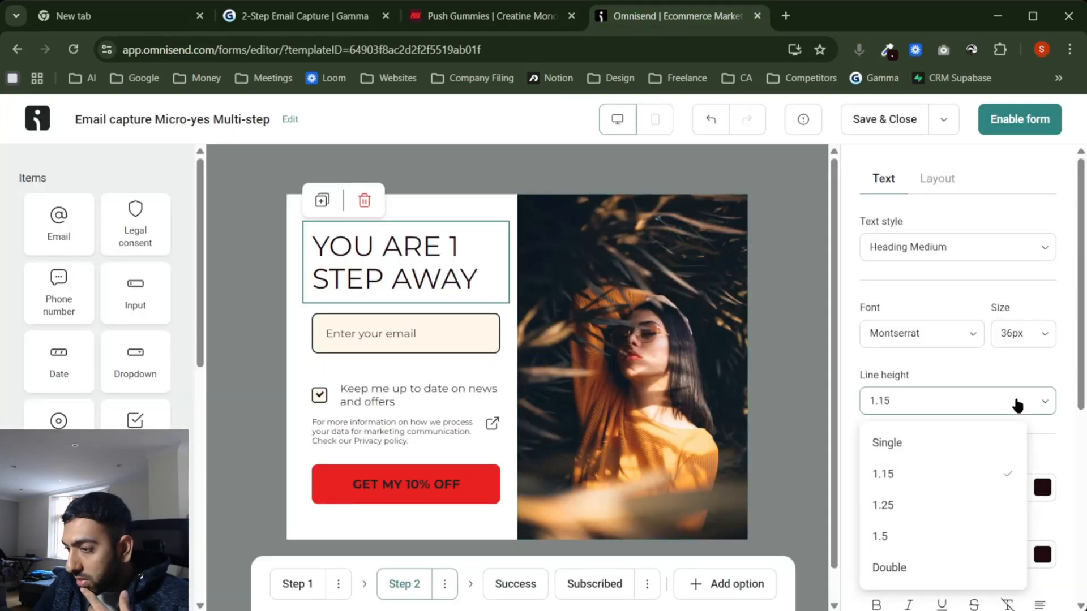
left_click(1017, 405)
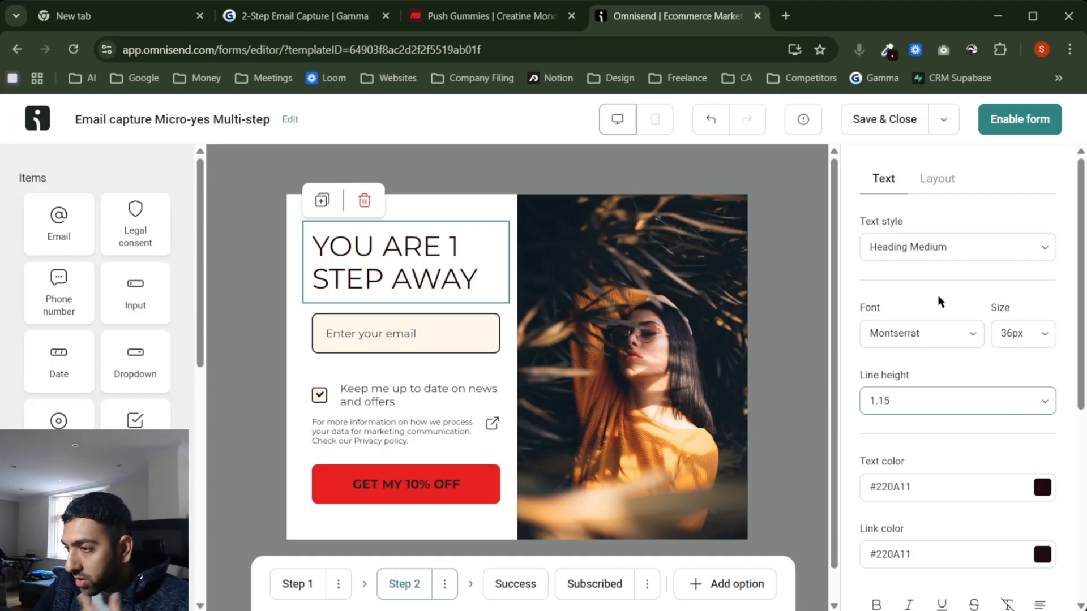
left_click(937, 248)
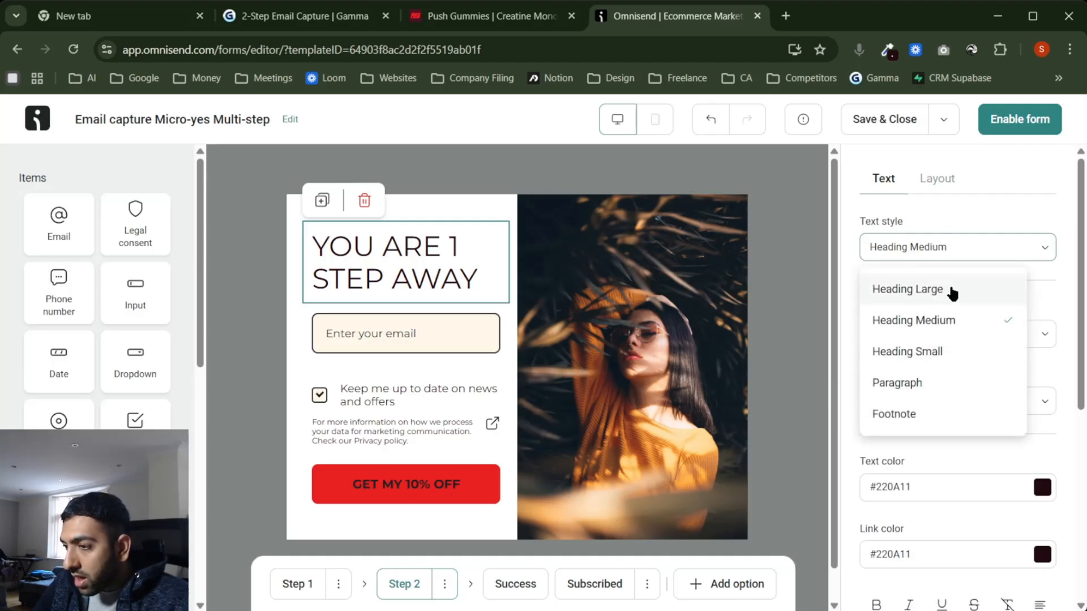
left_click(953, 292)
left_click(973, 247)
left_click(953, 321)
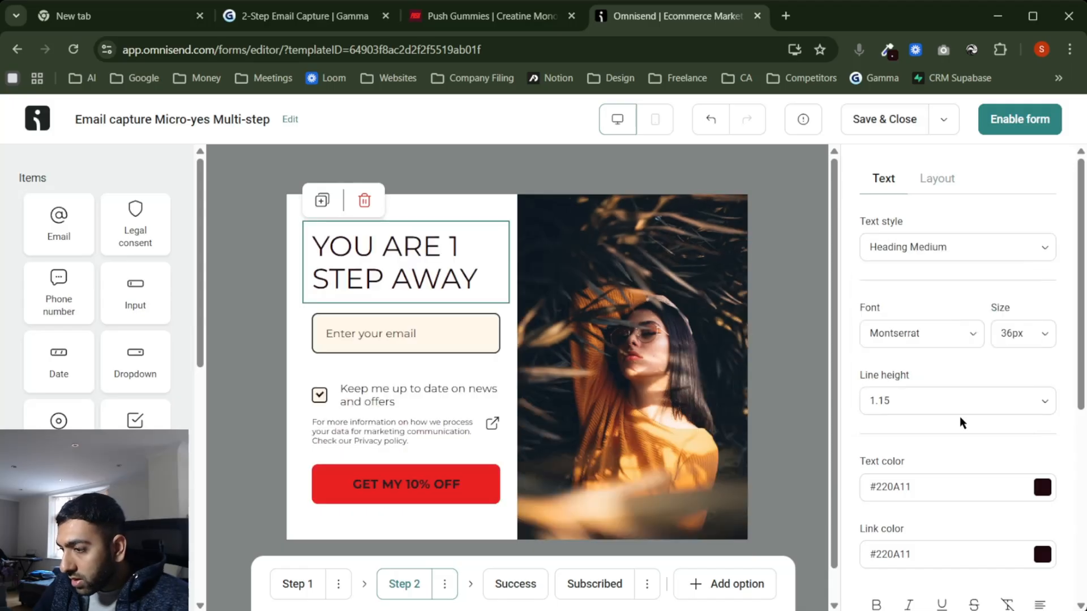
scroll(961, 420, "down", 5)
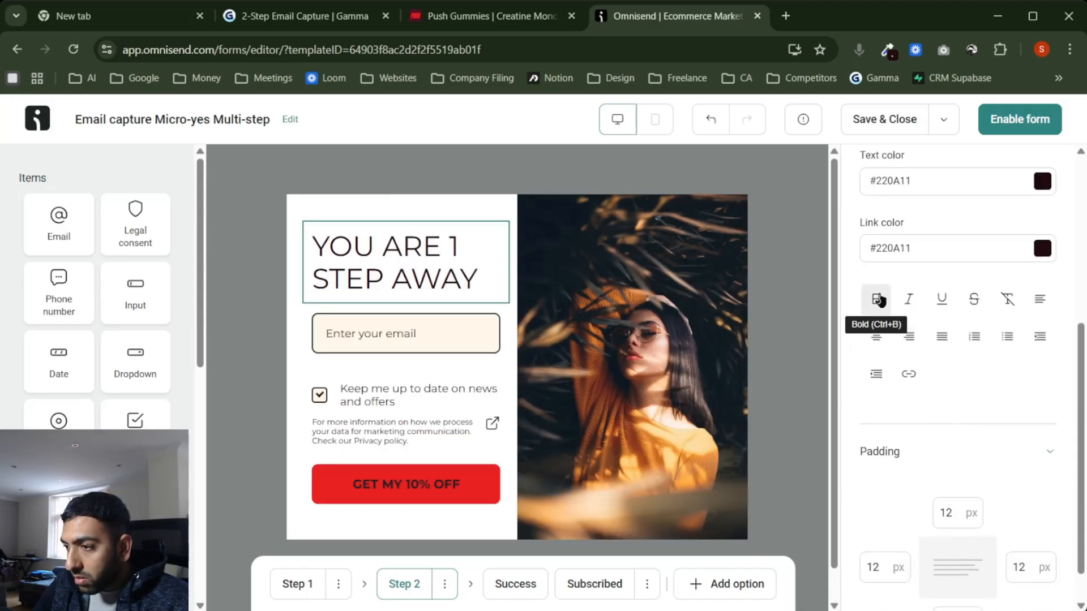
scroll(898, 390, "up", 3)
Step: Try Arial, bold, and Poppins as the headline font
left_click(953, 210)
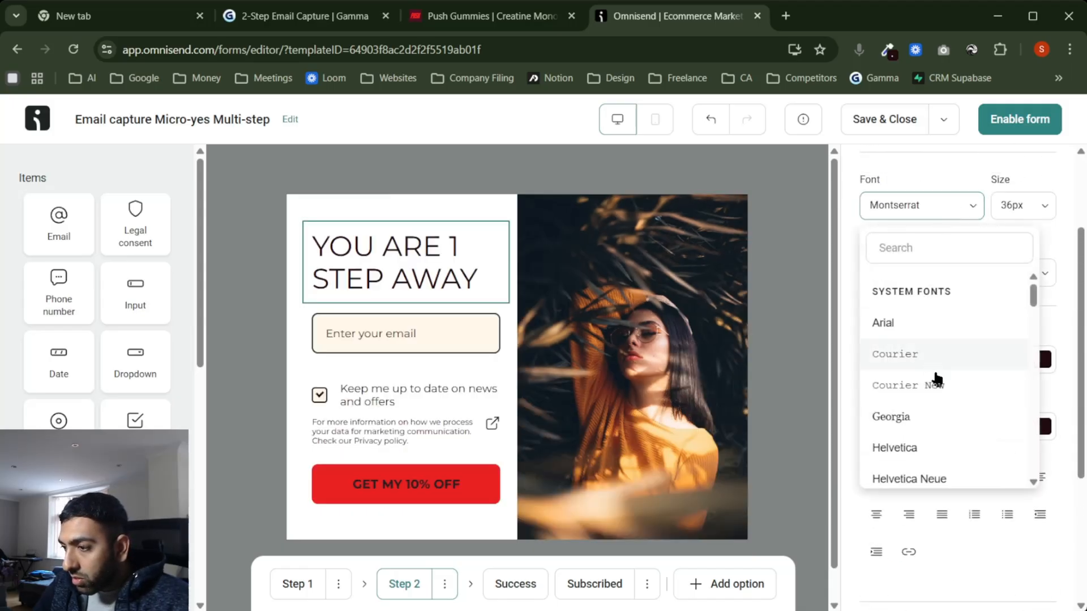
left_click(934, 332)
left_click(886, 488)
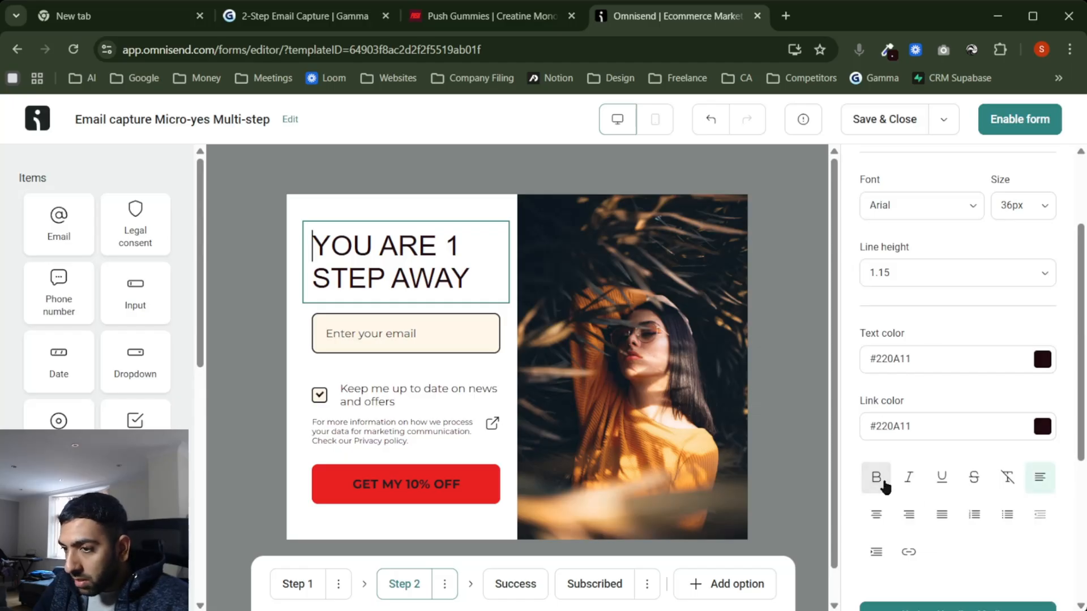
key("ctrl+a")
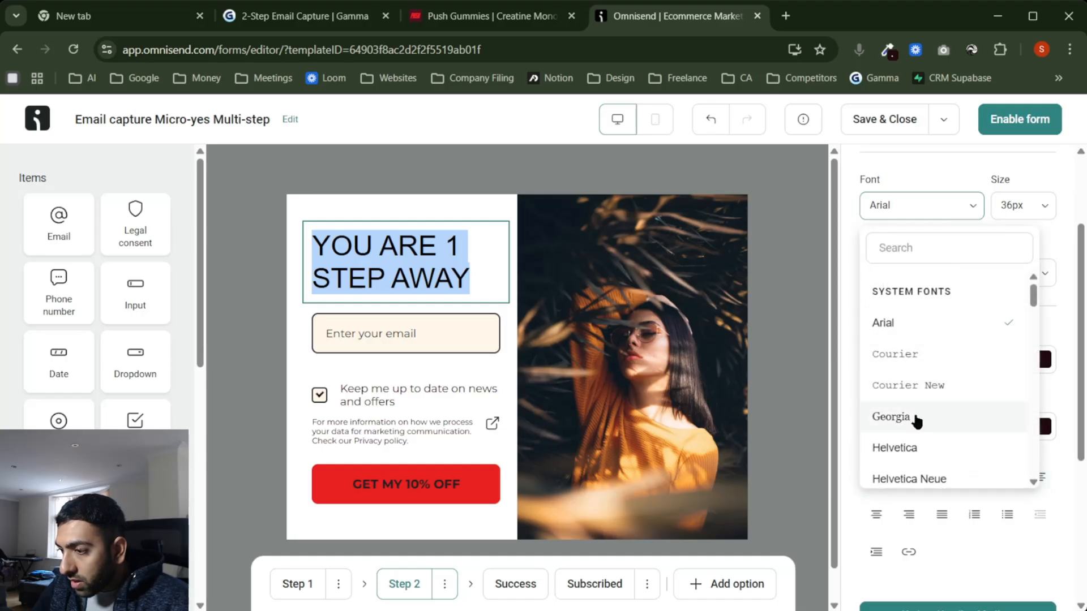
scroll(929, 416, "down", 2)
left_click(937, 251)
type("pop")
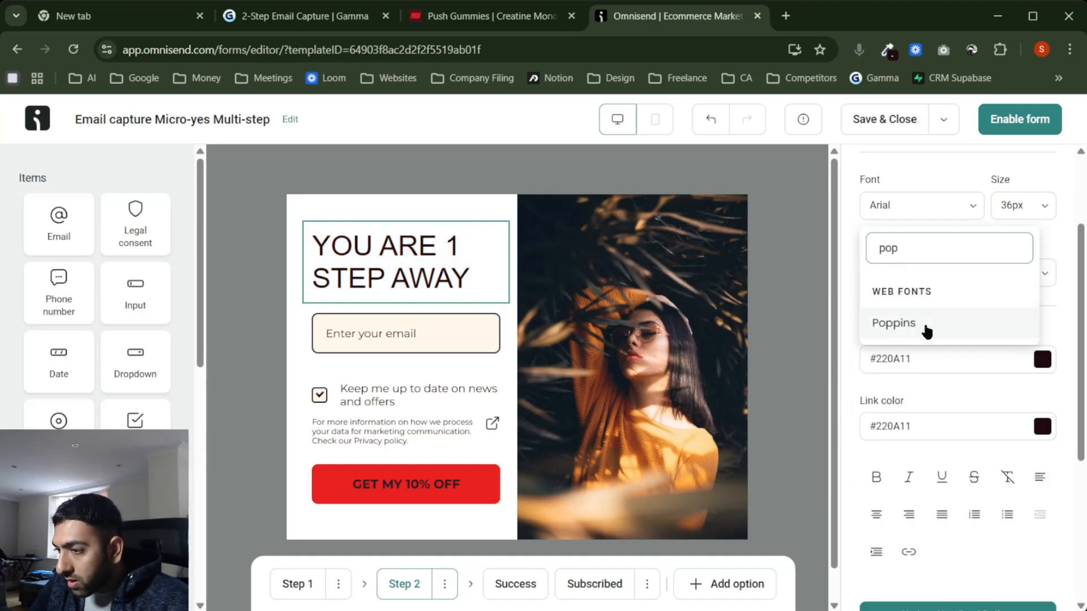
left_click(927, 327)
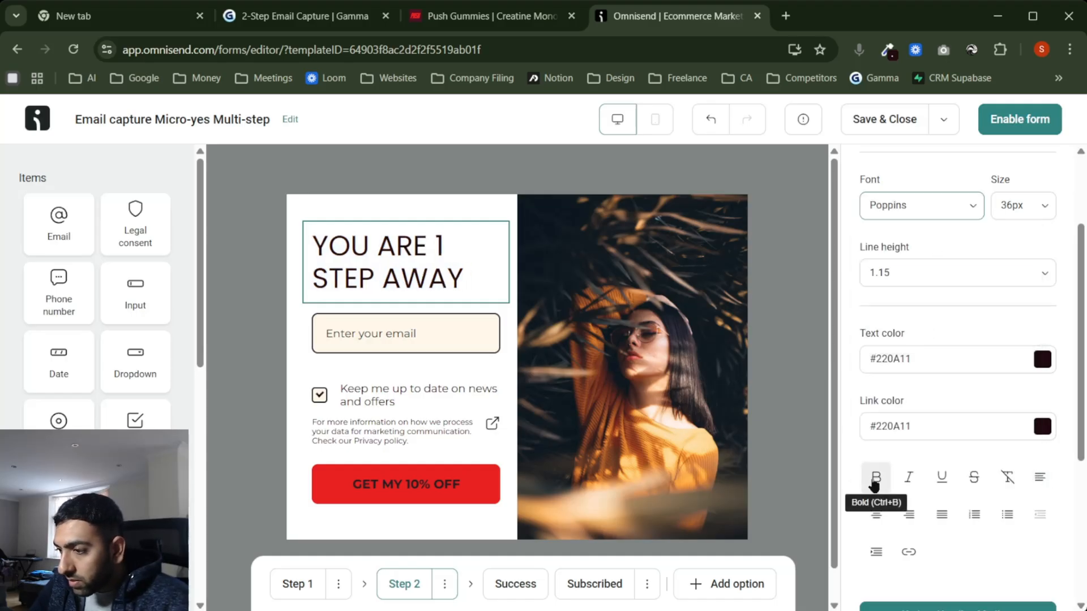
Step: After trying Abril Fatface, set the headline font to Anton and centre-align it
left_click(937, 209)
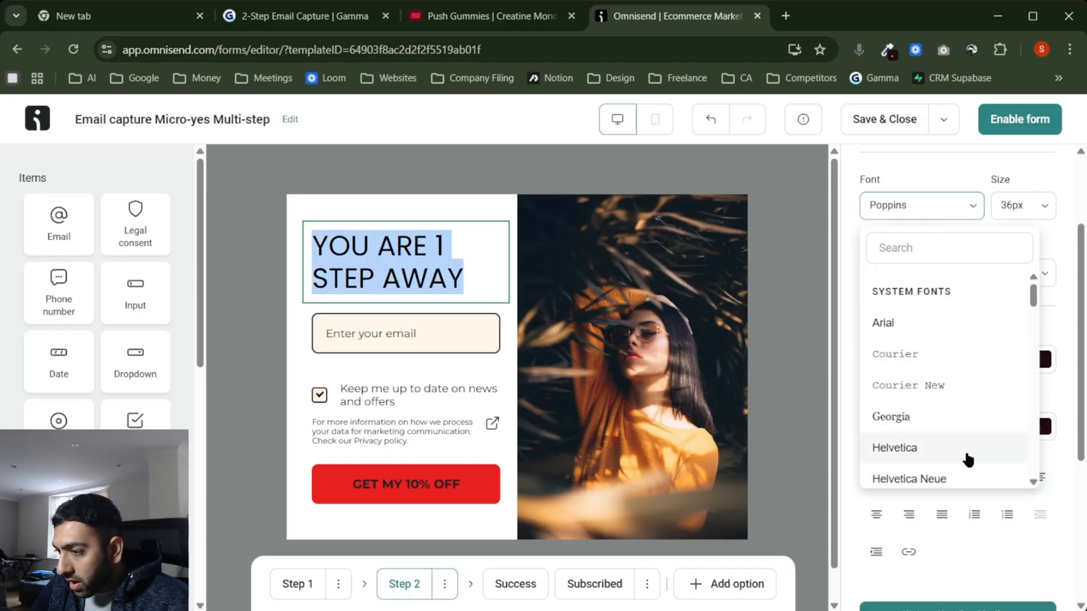
scroll(963, 465, "down", 3)
left_click(953, 407)
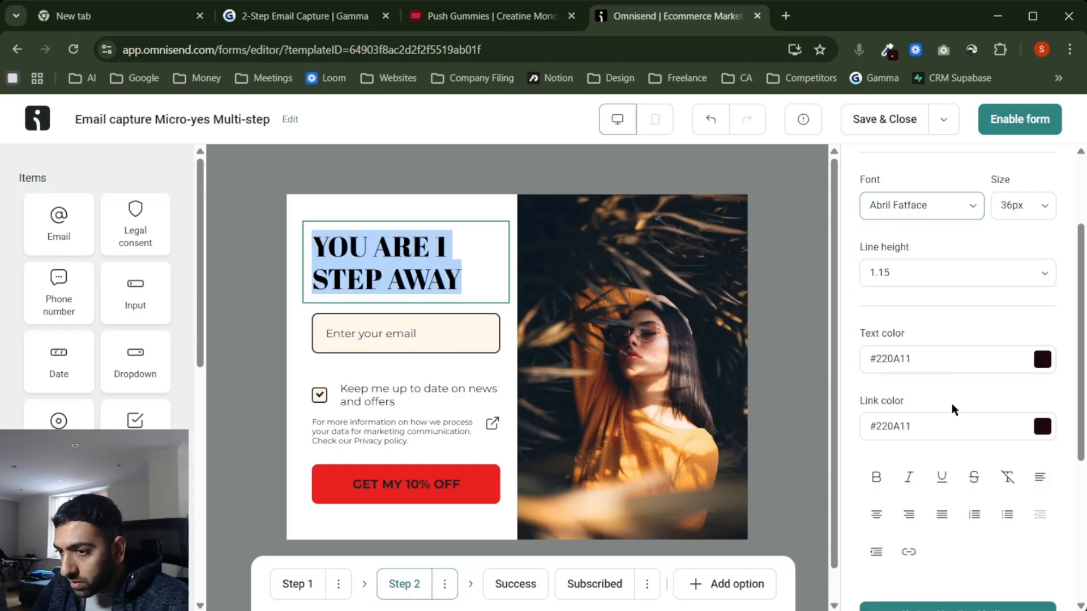
left_click(937, 211)
left_click(906, 374)
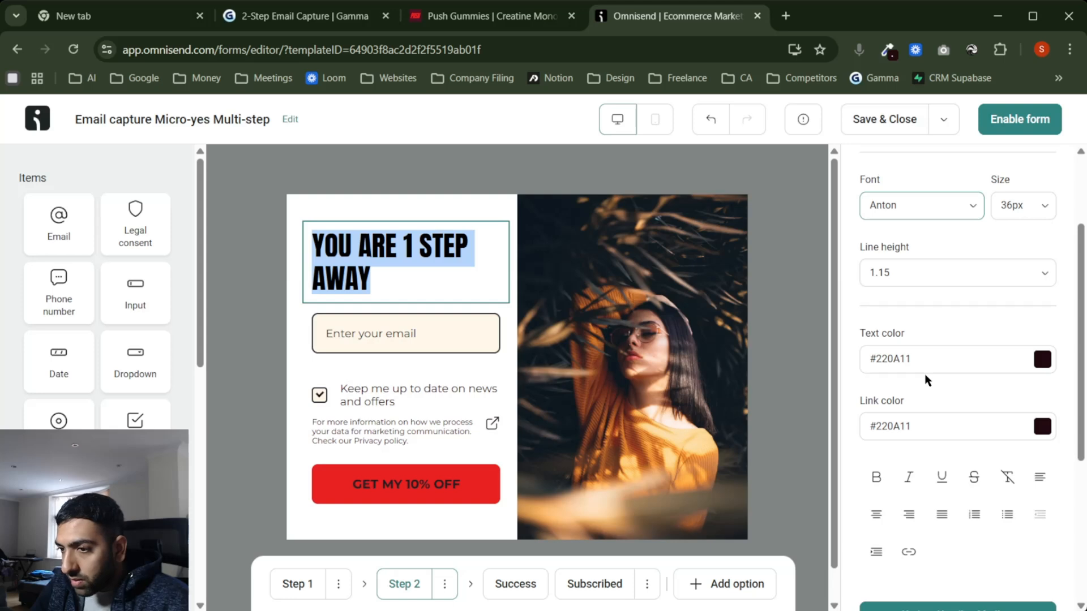
left_click(940, 516)
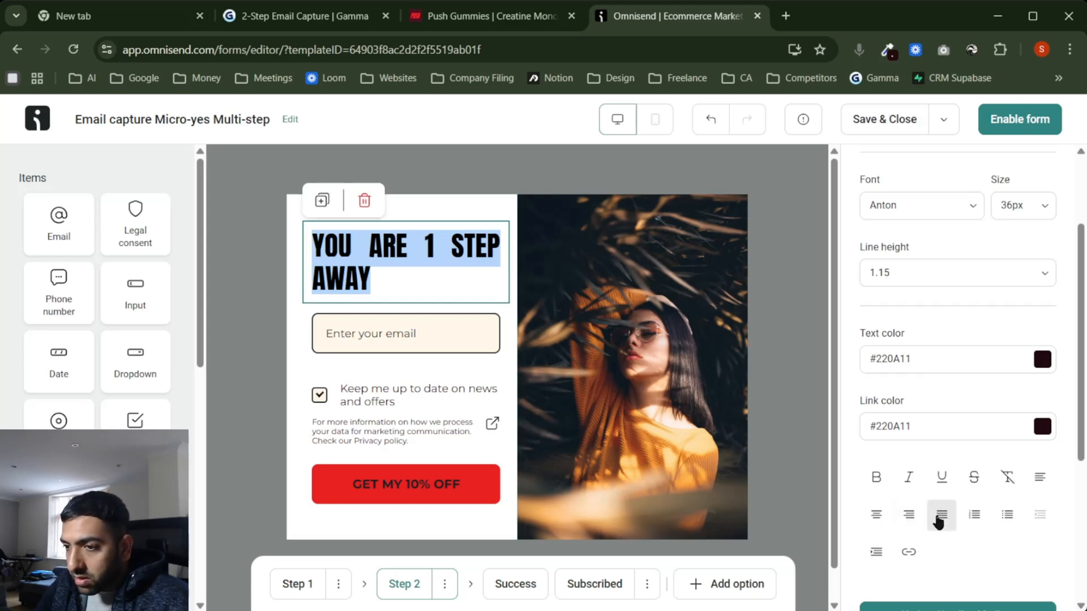
left_click(876, 514)
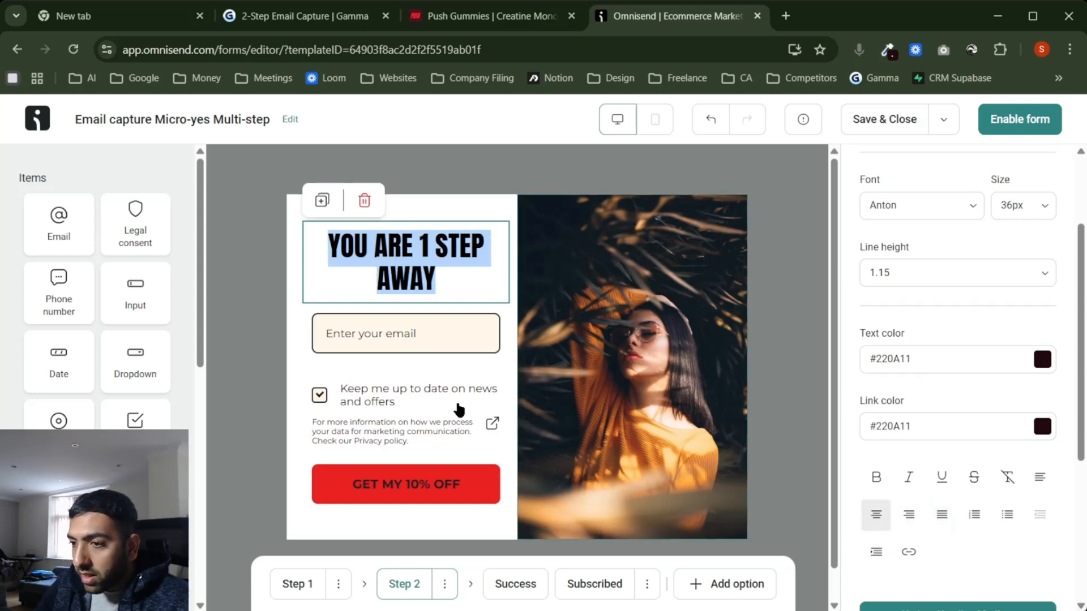
left_click(265, 374)
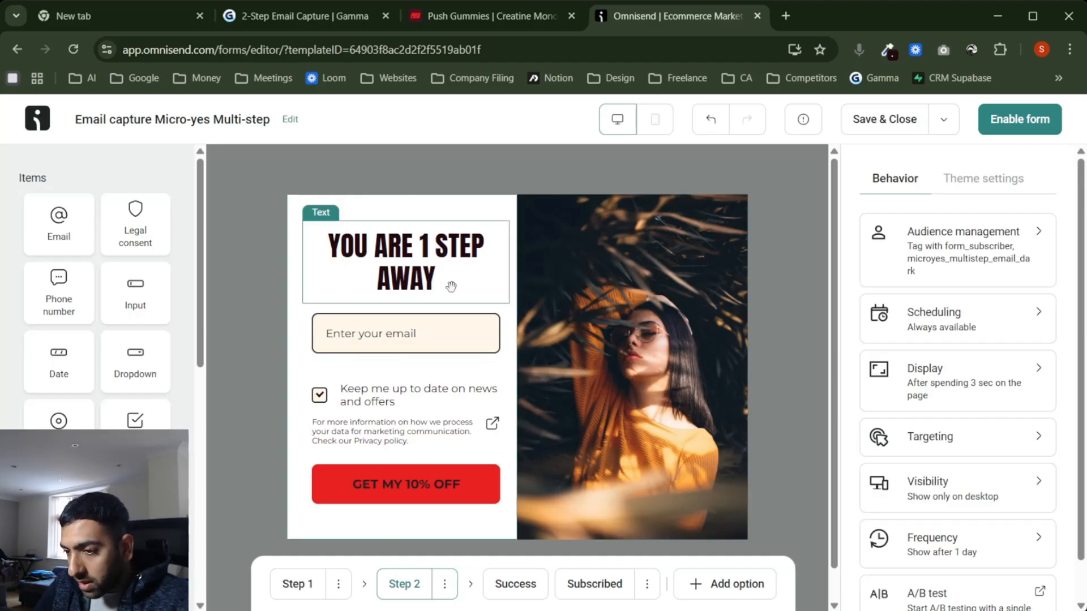
Step: Set the primary button text colour to white #FFFFFF for GET MY 10% OFF
left_click(442, 501)
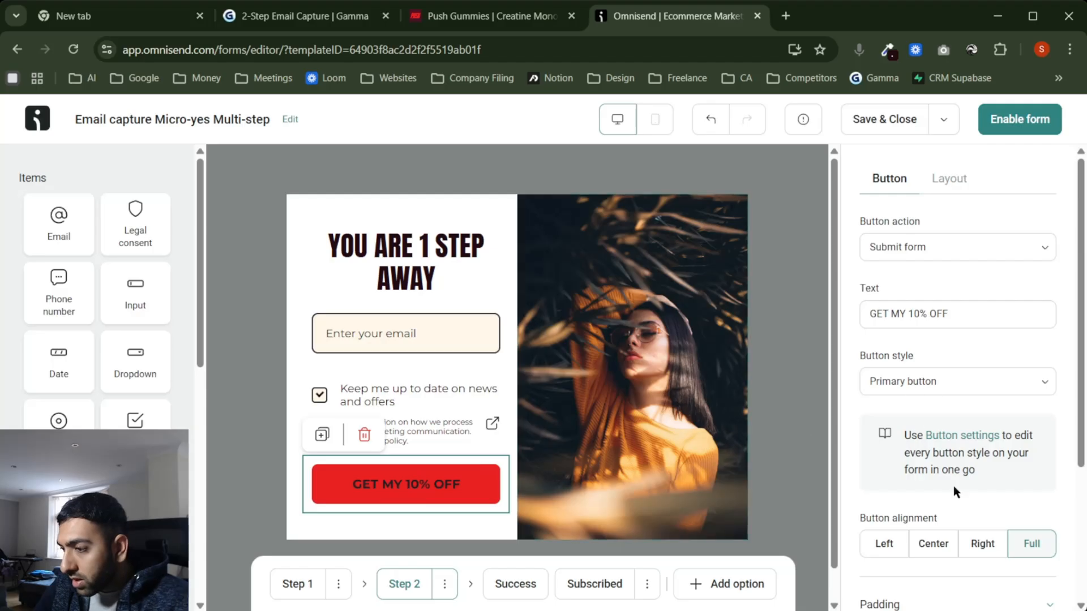
left_click(972, 437)
left_click(971, 227)
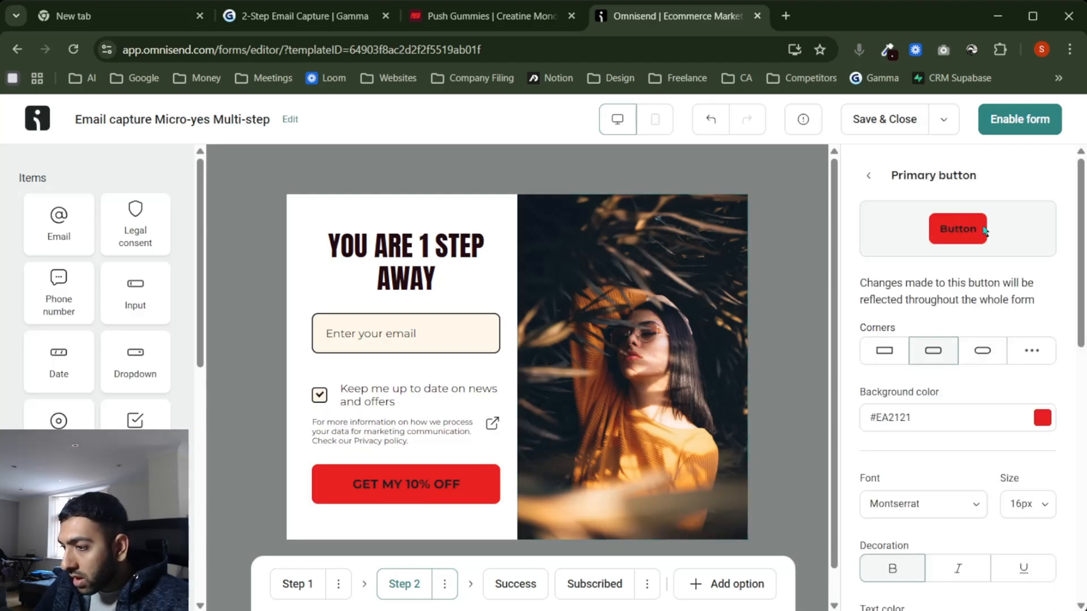
scroll(948, 424, "down", 4)
left_click(961, 405)
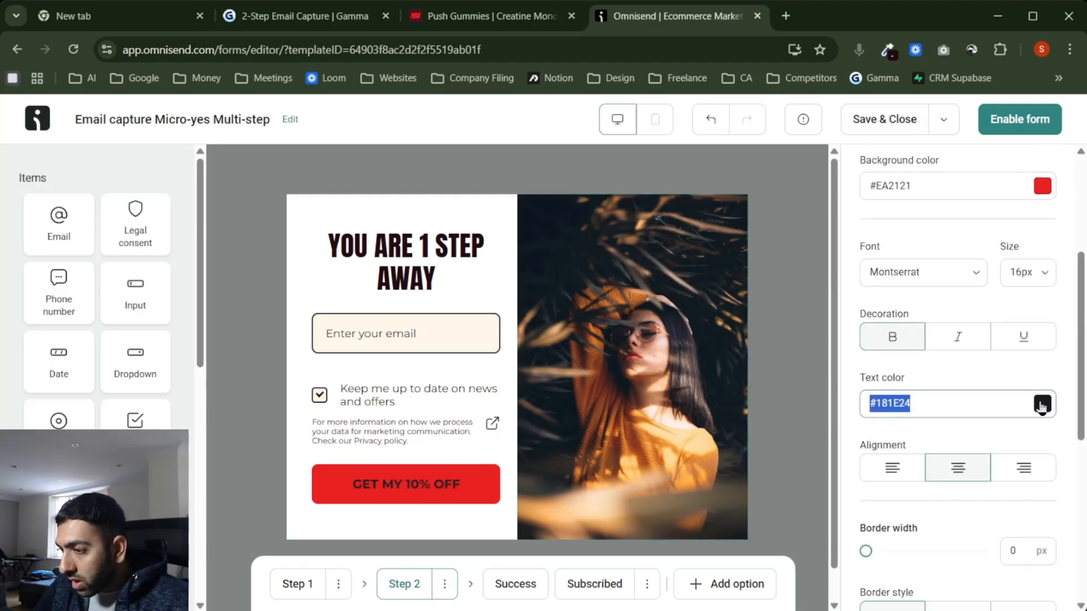
left_click(1041, 404)
left_click(1035, 193)
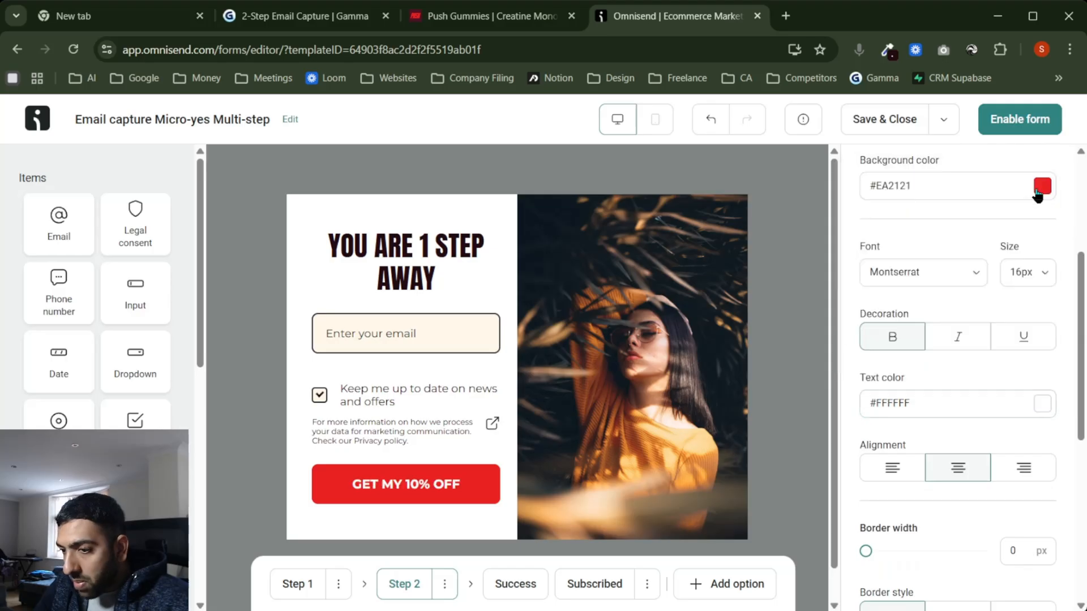
left_click(275, 445)
Step: Review the headline and the email input field on Step 2
left_click(448, 239)
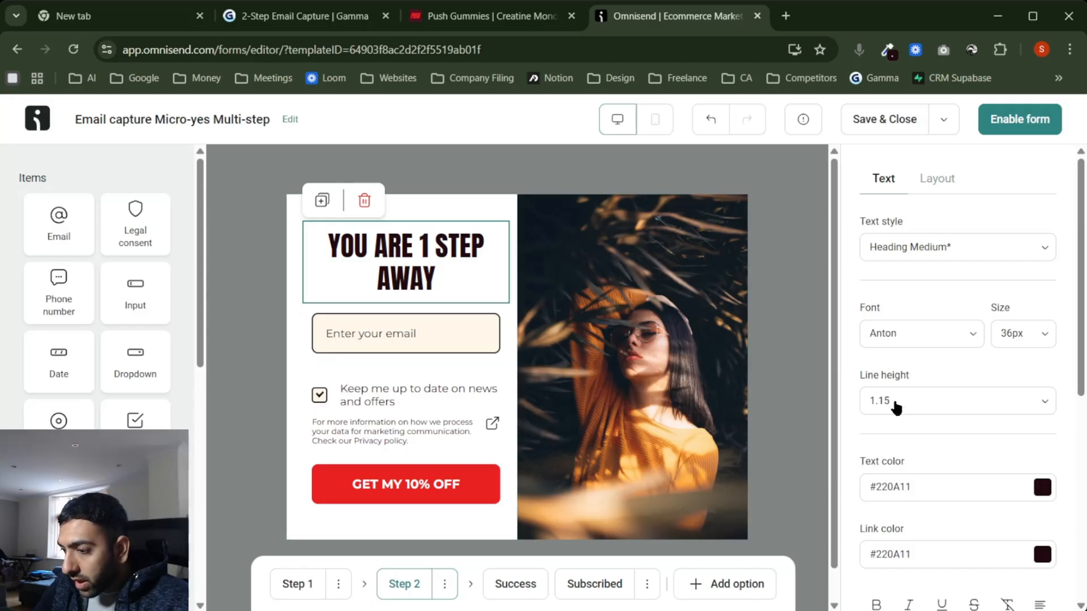
scroll(896, 406, "down", 7)
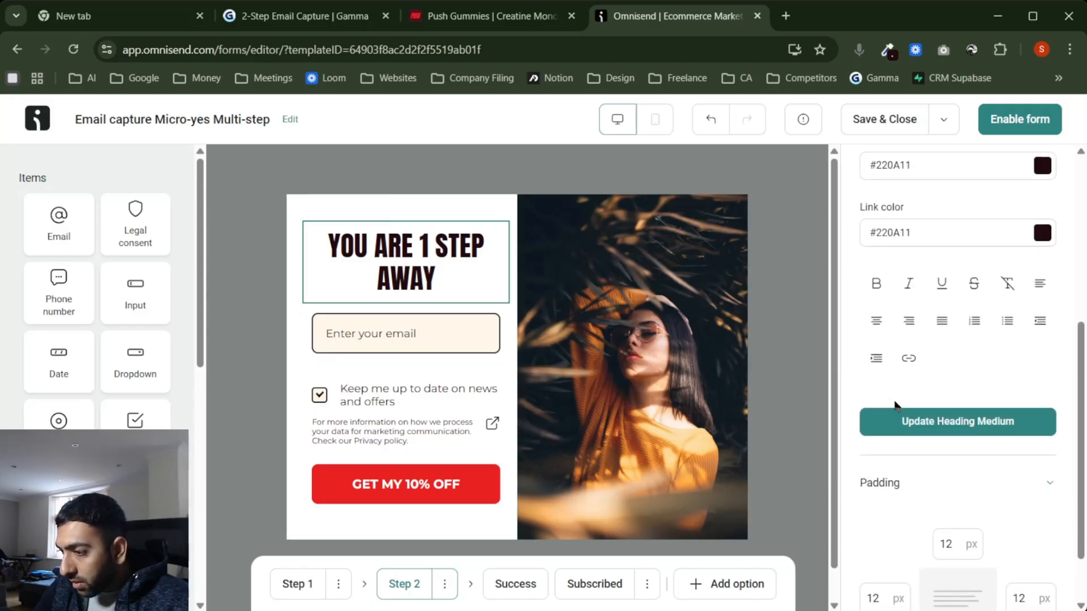
left_click(391, 344)
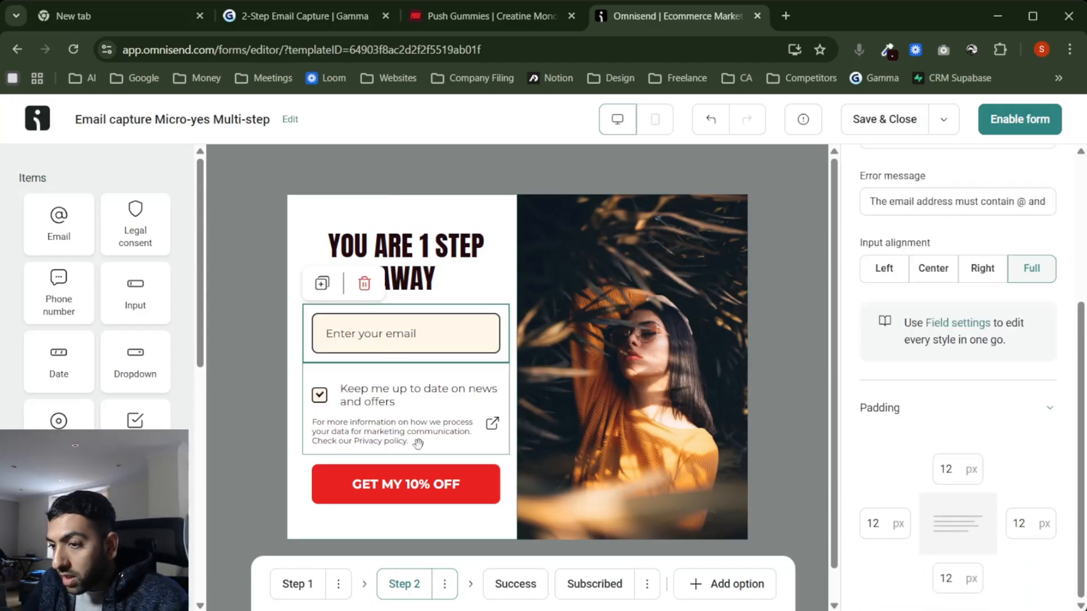
scroll(964, 447, "up", 4)
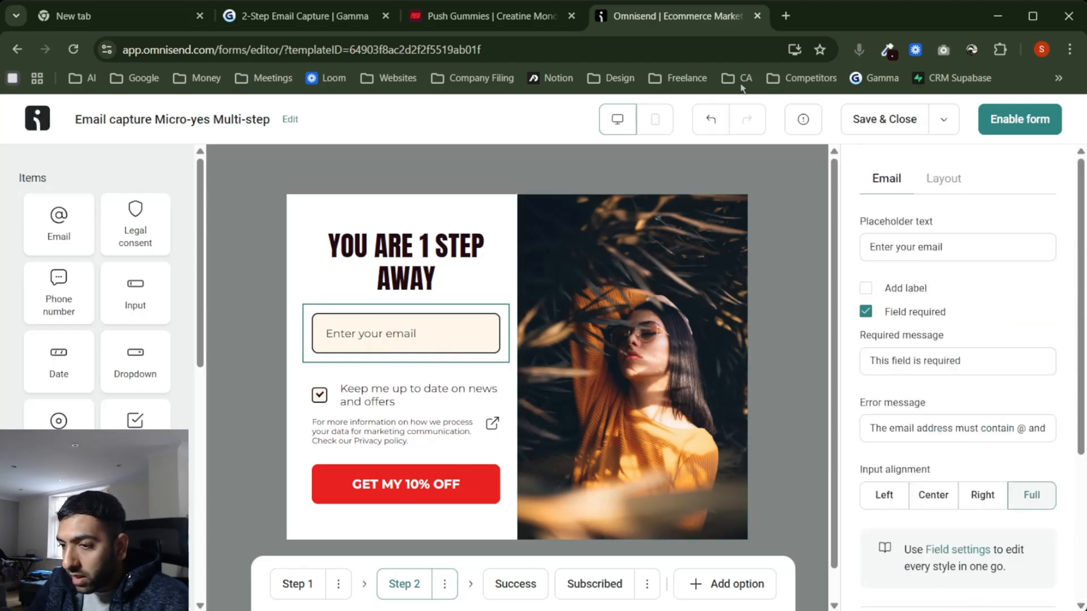
Step: Sample the pink #F1DAD8 banner colour from the Push Gummies website
left_click(487, 16)
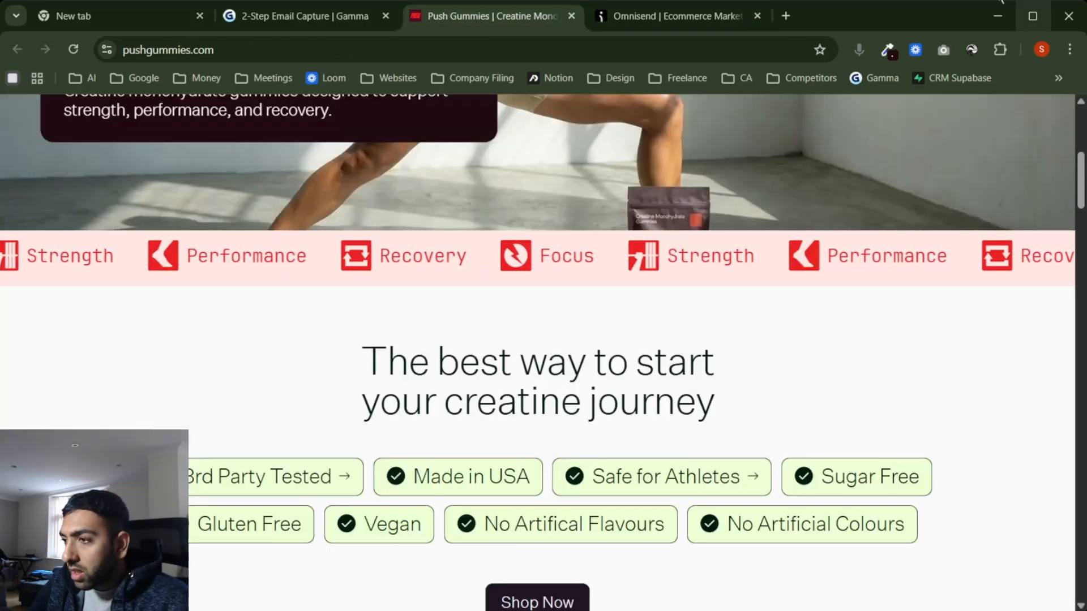
scroll(736, 246, "up", 8)
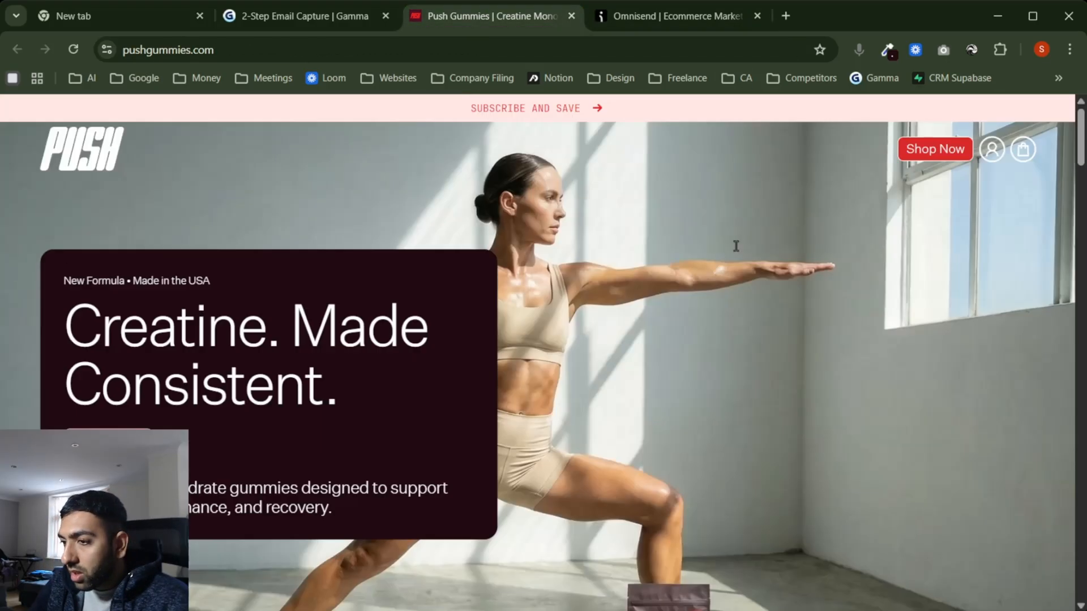
left_click(888, 50)
left_click(681, 141)
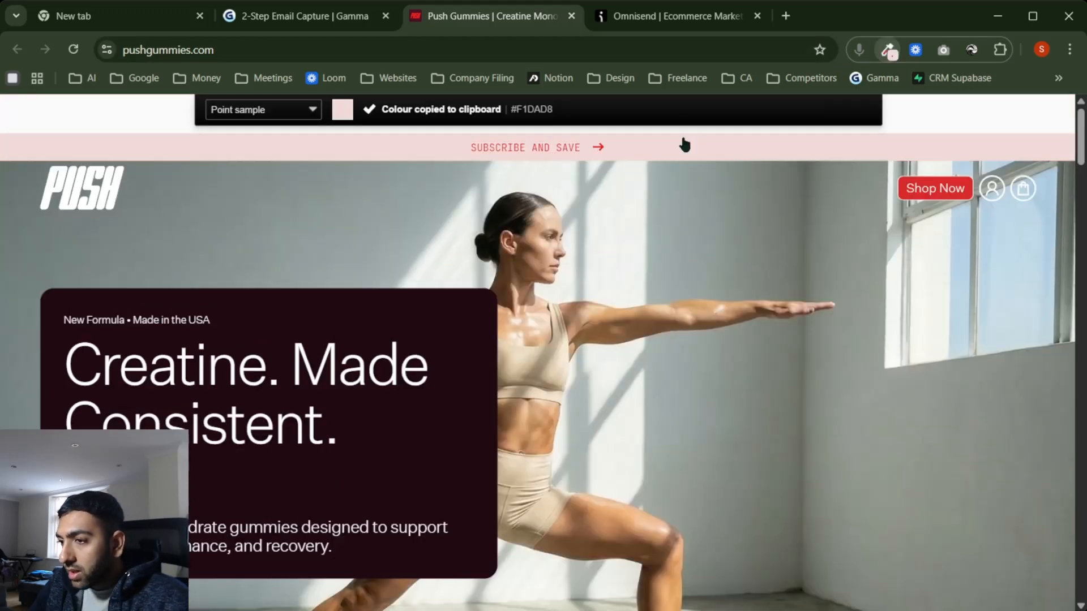
left_click(652, 16)
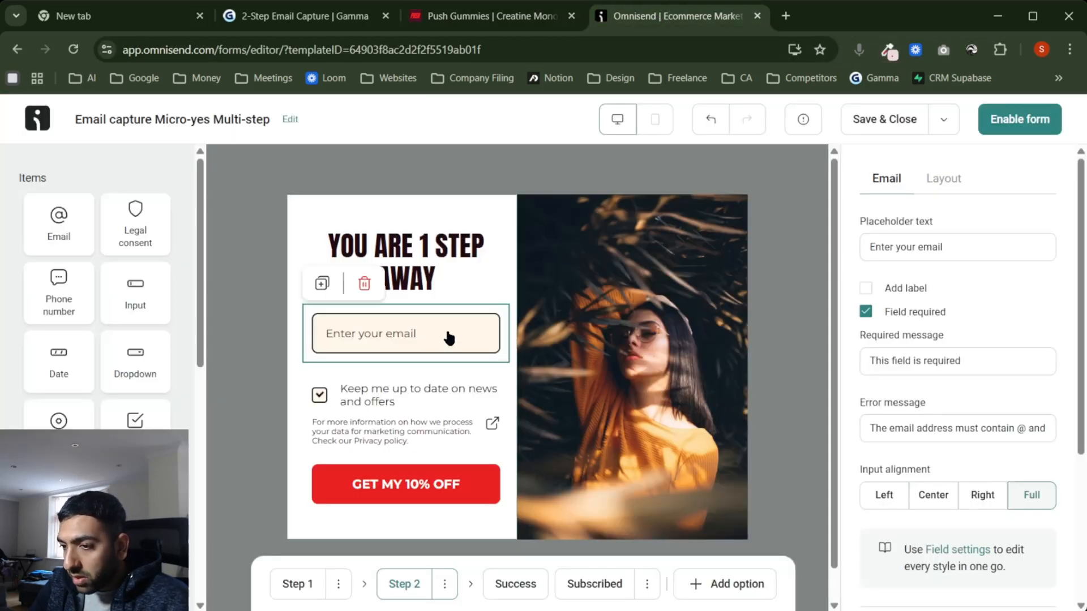
Step: Paste #F1DAD8 as the background colour in the shared Field settings
scroll(945, 461, "down", 4)
scroll(963, 340, "up", 1)
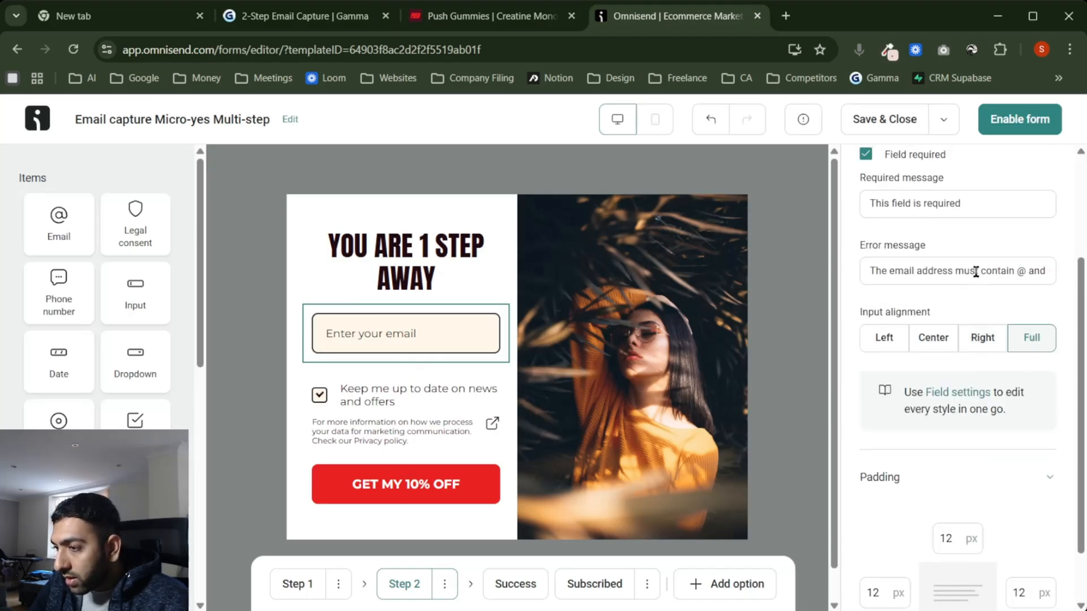
left_click(970, 392)
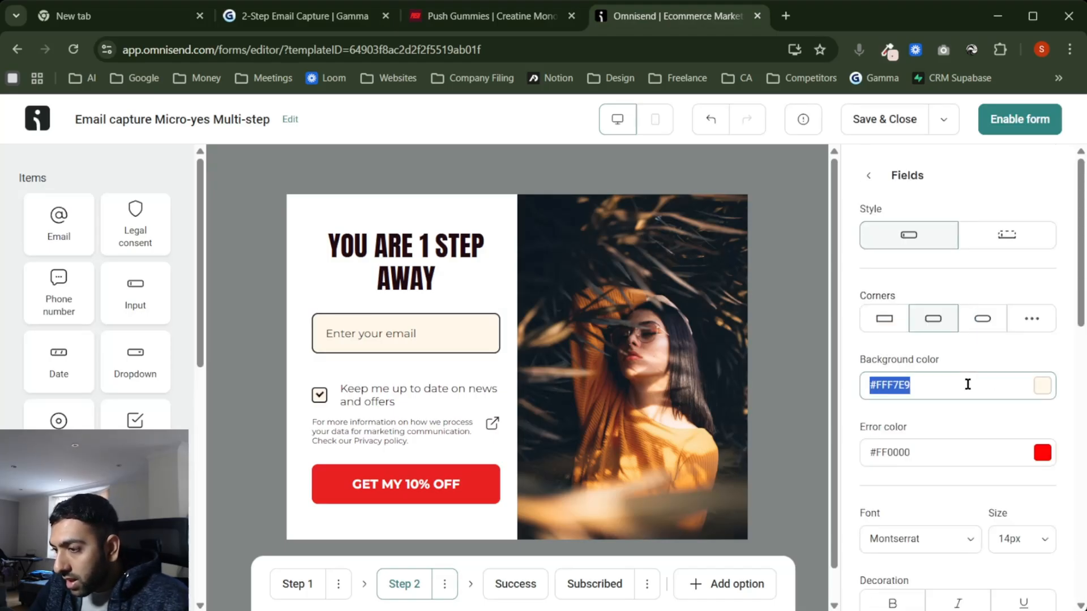
key("ctrl+v")
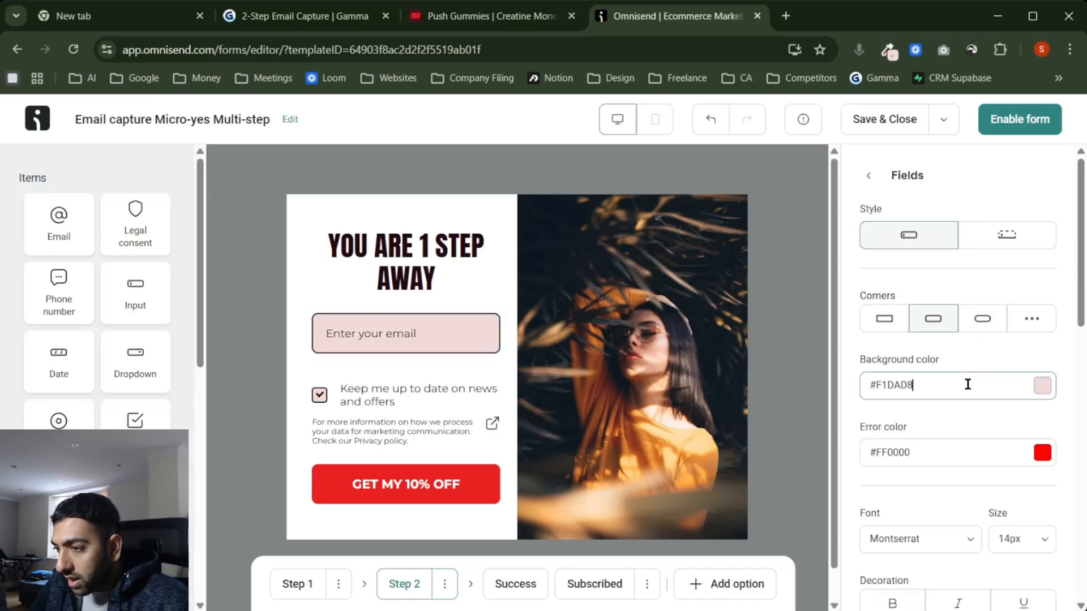
left_click(797, 422)
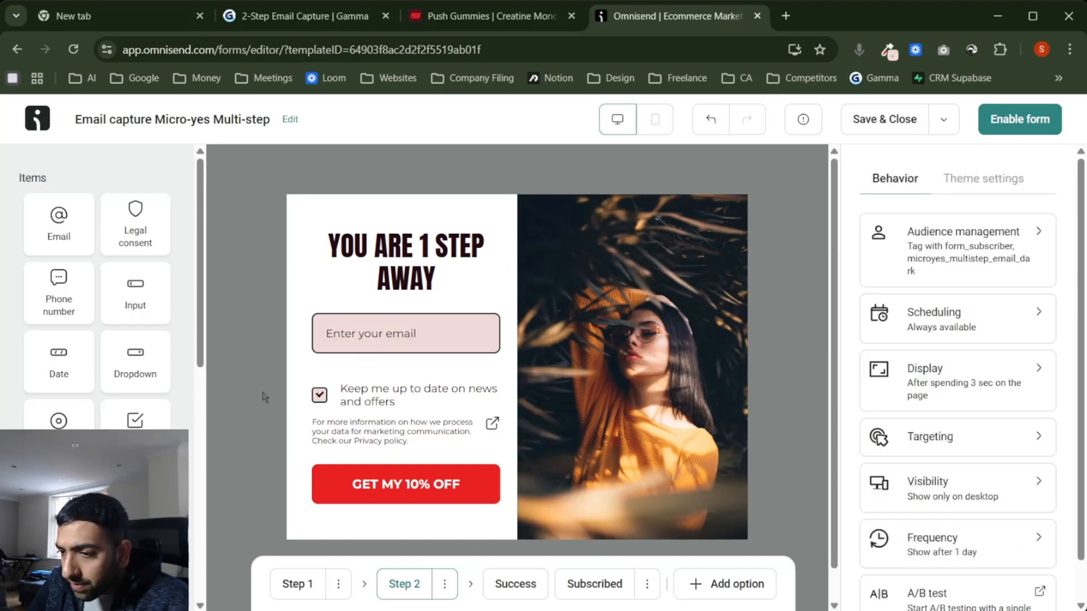
left_click(304, 590)
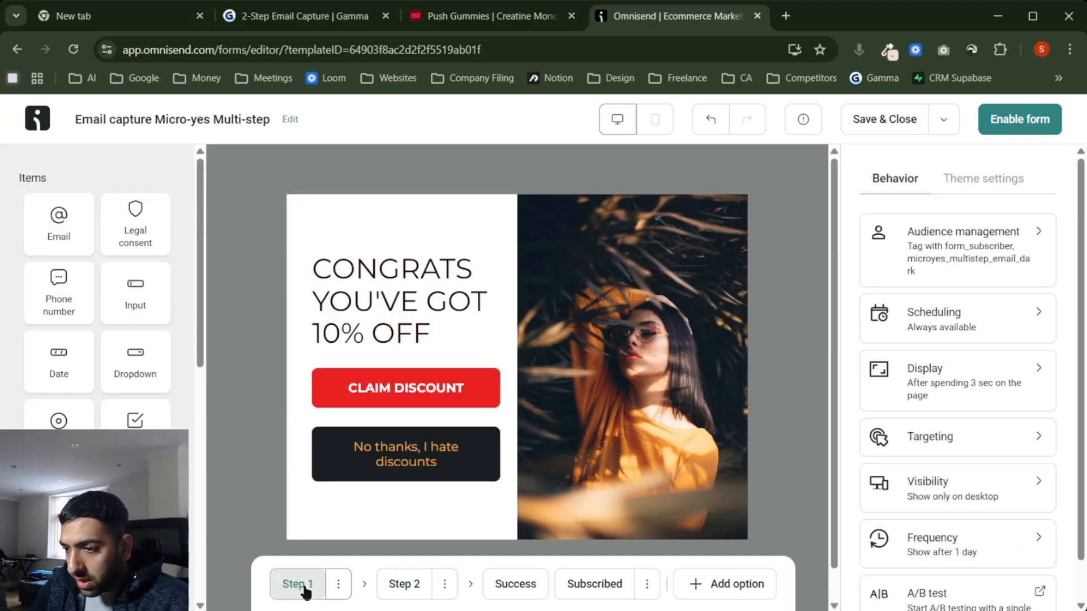
left_click(396, 289)
left_click(943, 252)
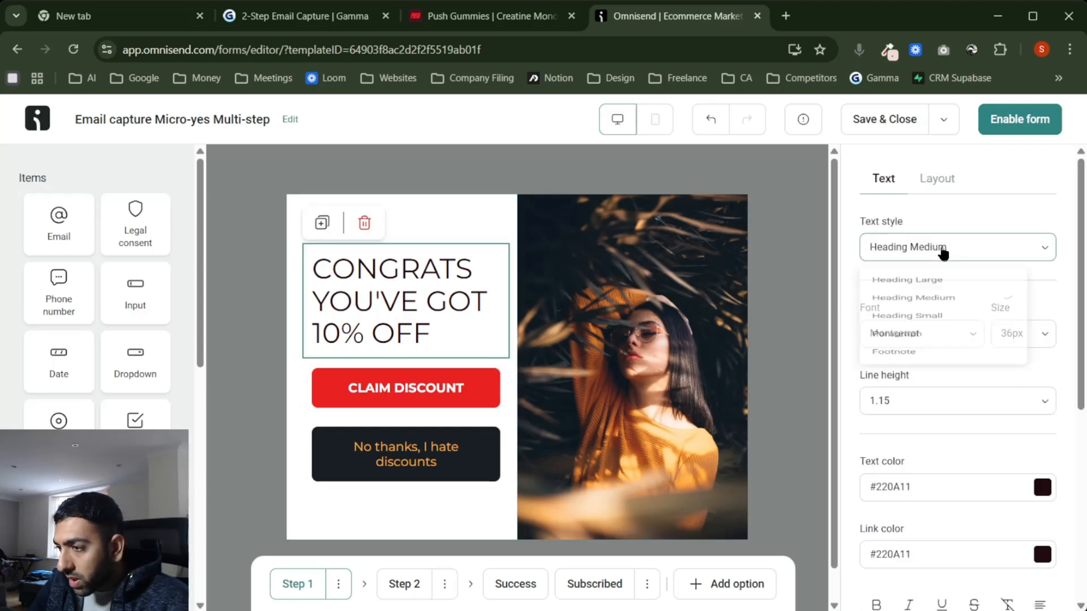
left_click(943, 250)
left_click(936, 333)
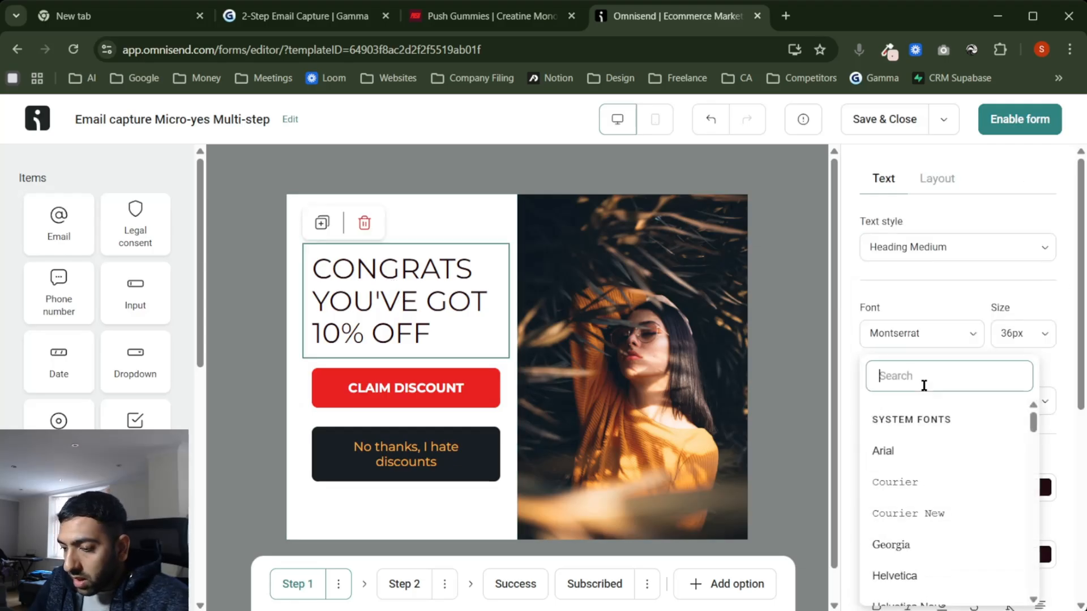
scroll(948, 459, "down", 5)
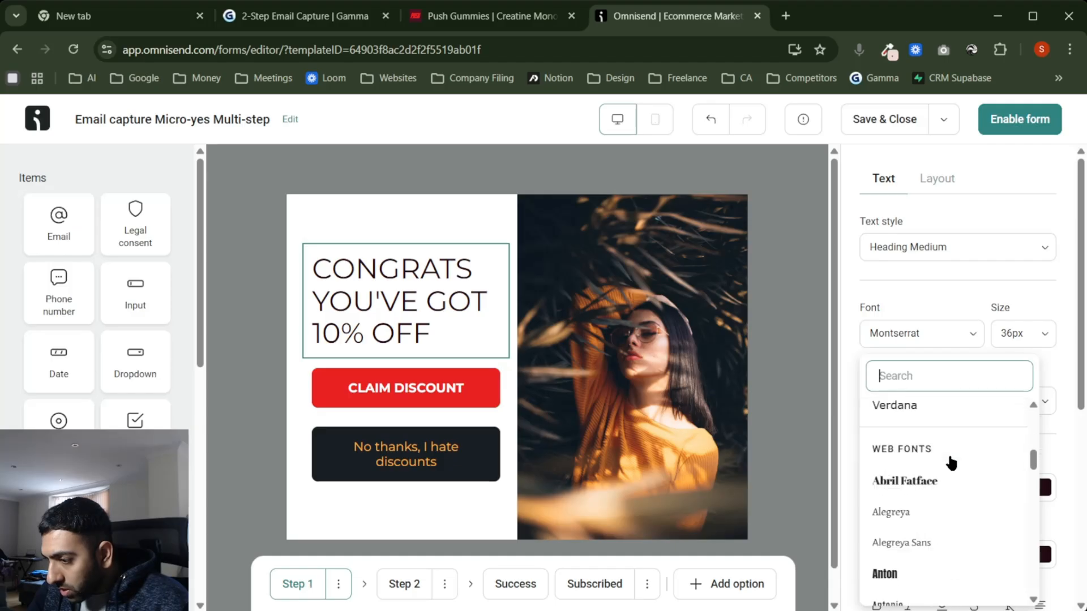
scroll(951, 463, "down", 12)
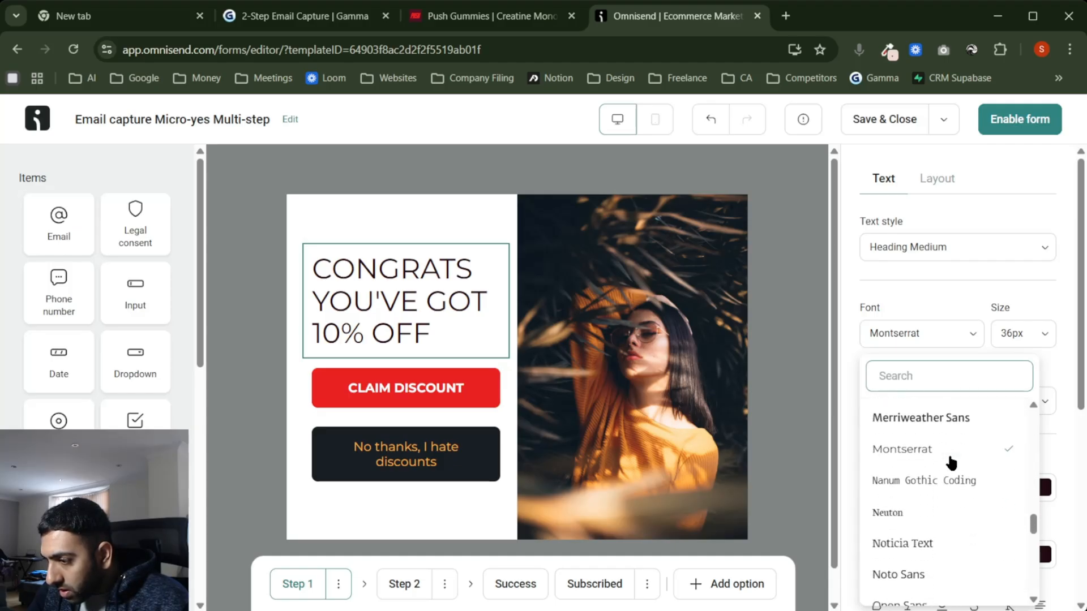
scroll(952, 461, "down", 10)
left_click(394, 584)
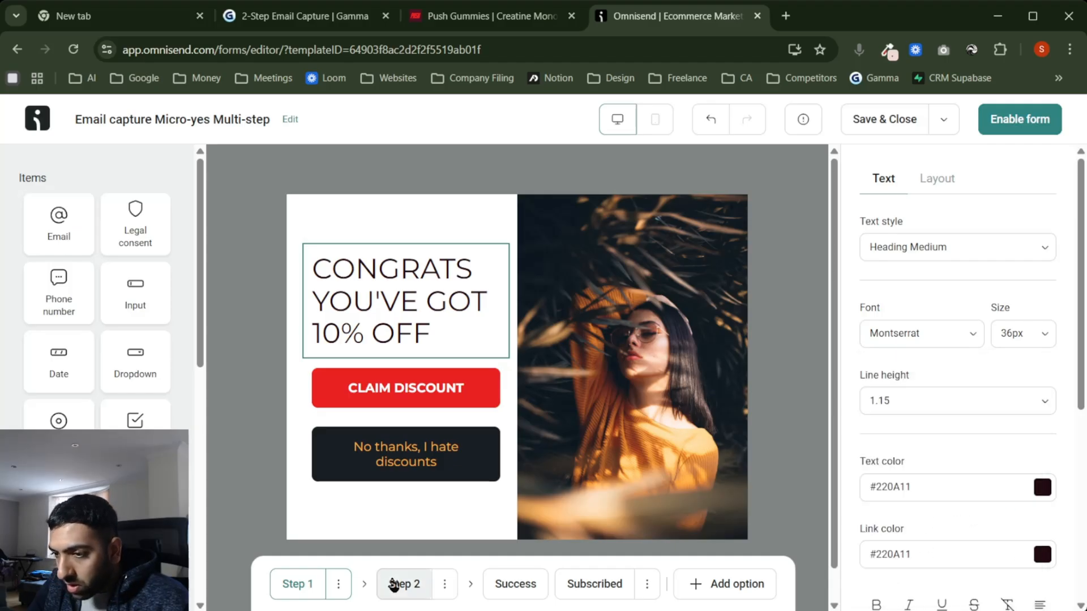
left_click(399, 262)
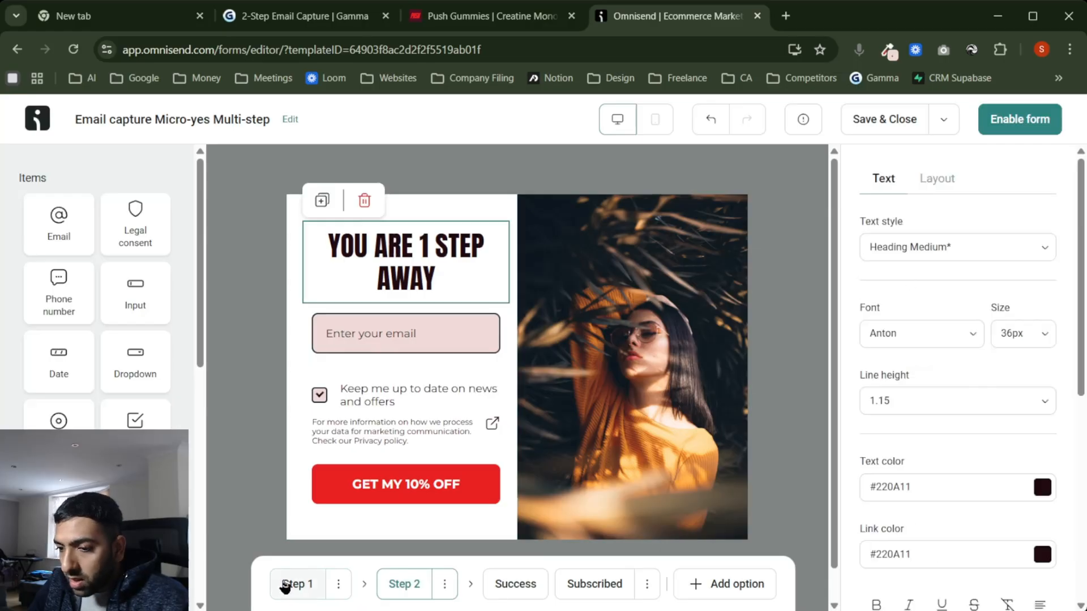
Step: On Step 1, set the CONGRATS YOU'VE GOT 10% OFF heading font to Anton
left_click(284, 585)
left_click(396, 294)
left_click(929, 248)
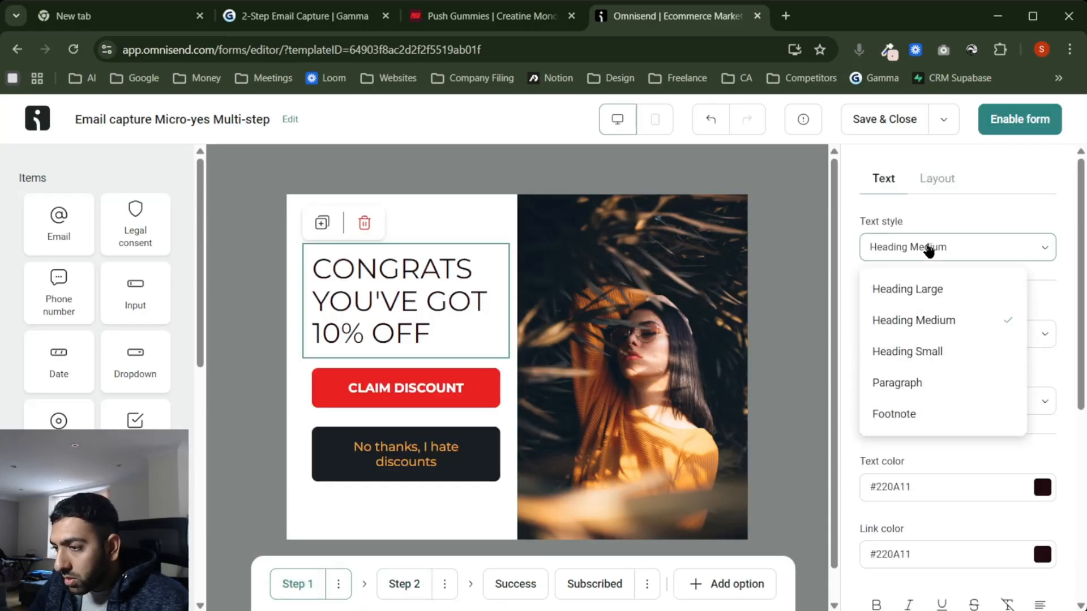
left_click(955, 220)
left_click(910, 334)
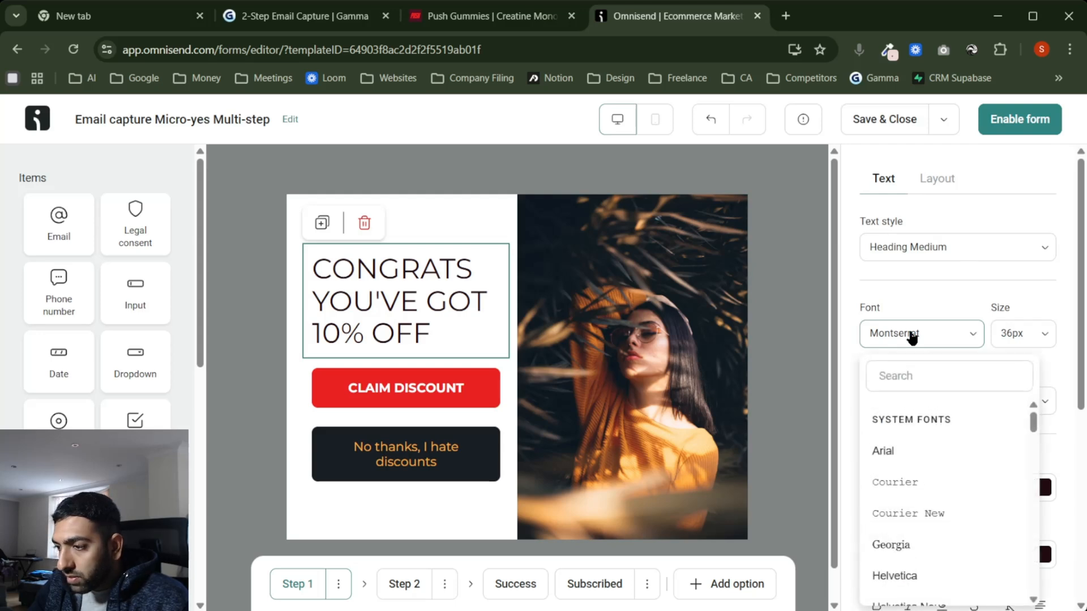
type("anto")
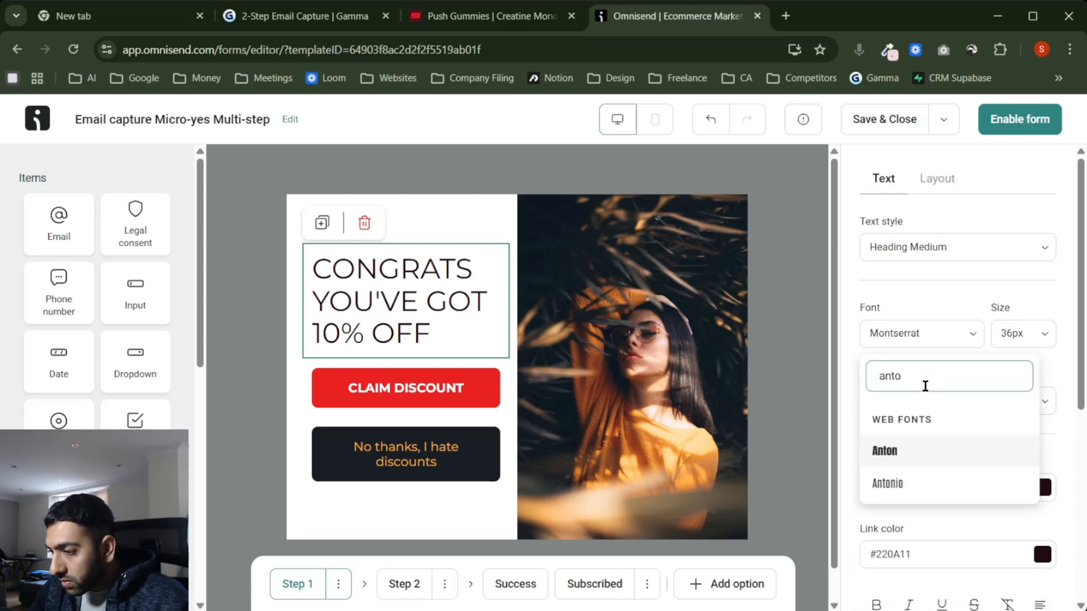
left_click(916, 447)
Step: Centre-align the CONGRATS heading and compare it with the Step 2 headline
scroll(980, 461, "down", 3)
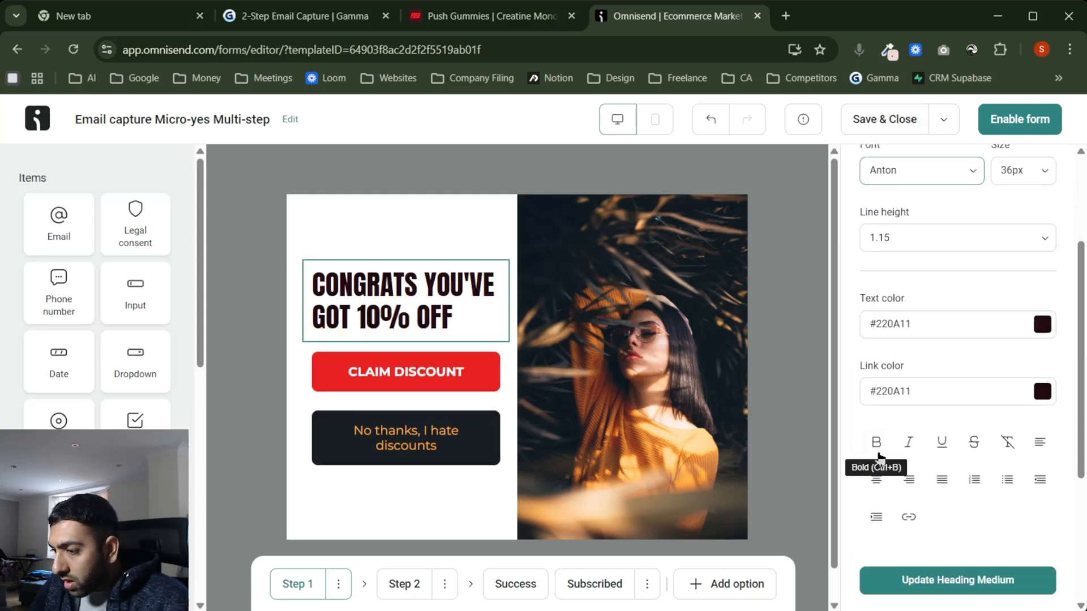
left_click(876, 447)
key("ctrl+a")
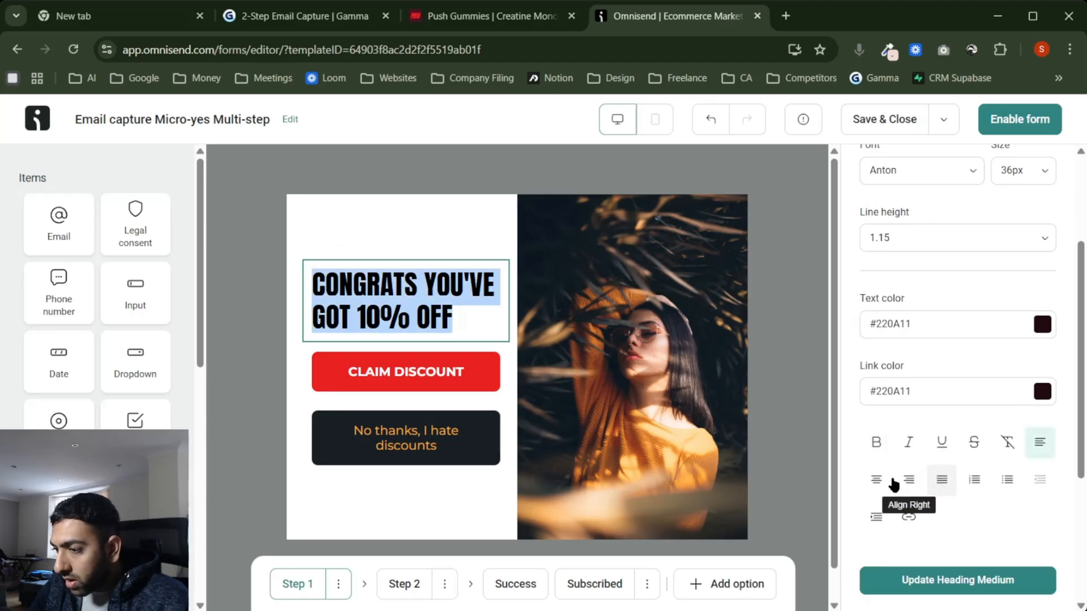
left_click(877, 480)
left_click(228, 349)
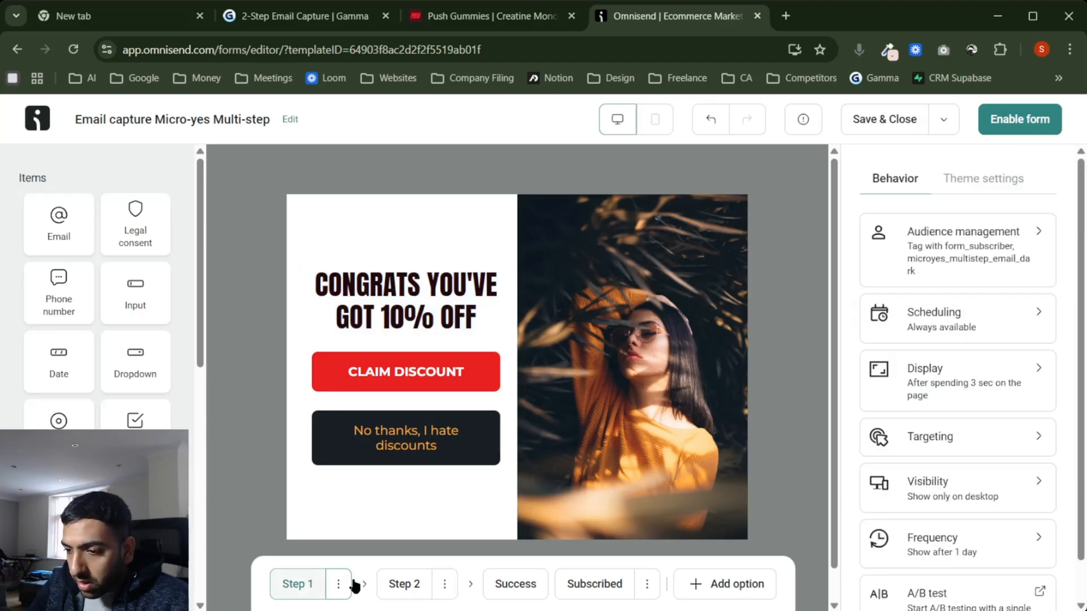
left_click(389, 584)
left_click(296, 584)
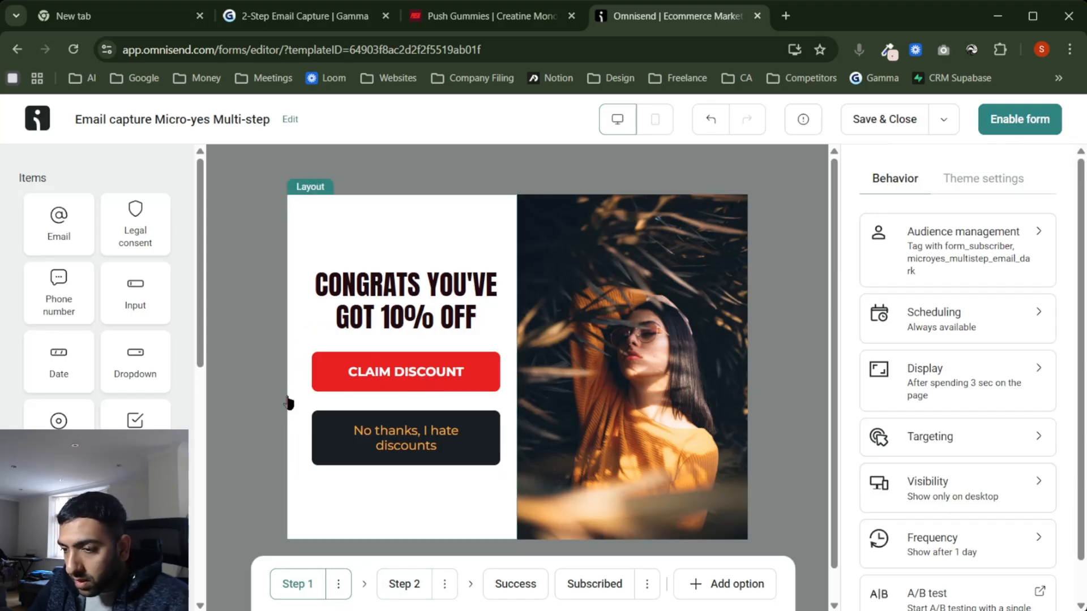
Step: Make the secondary button background white in the shared button settings
left_click(414, 378)
left_click(413, 436)
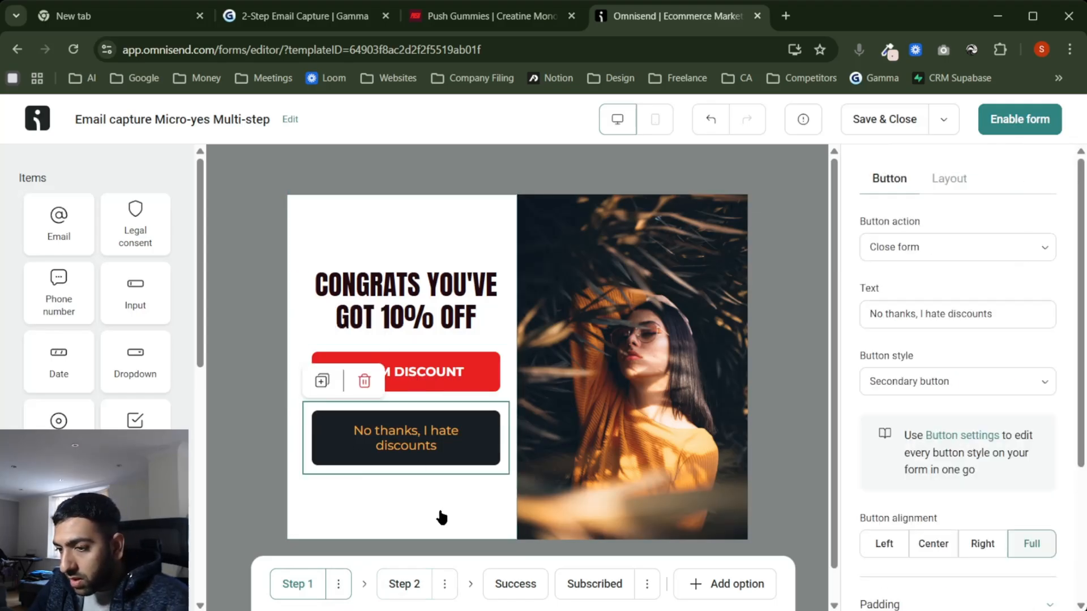
left_click(399, 577)
left_click(291, 585)
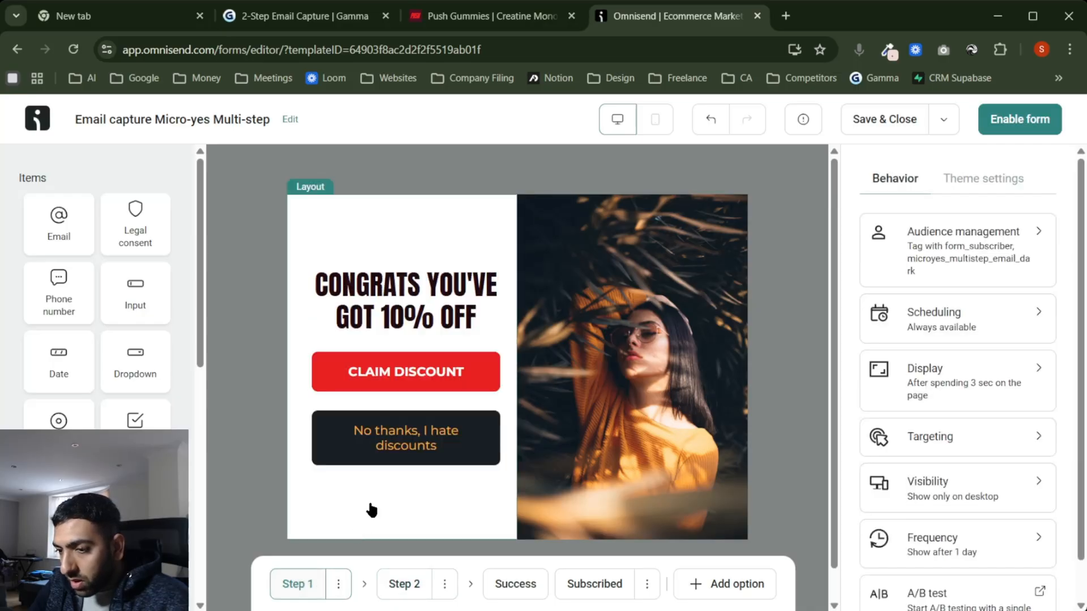
left_click(345, 445)
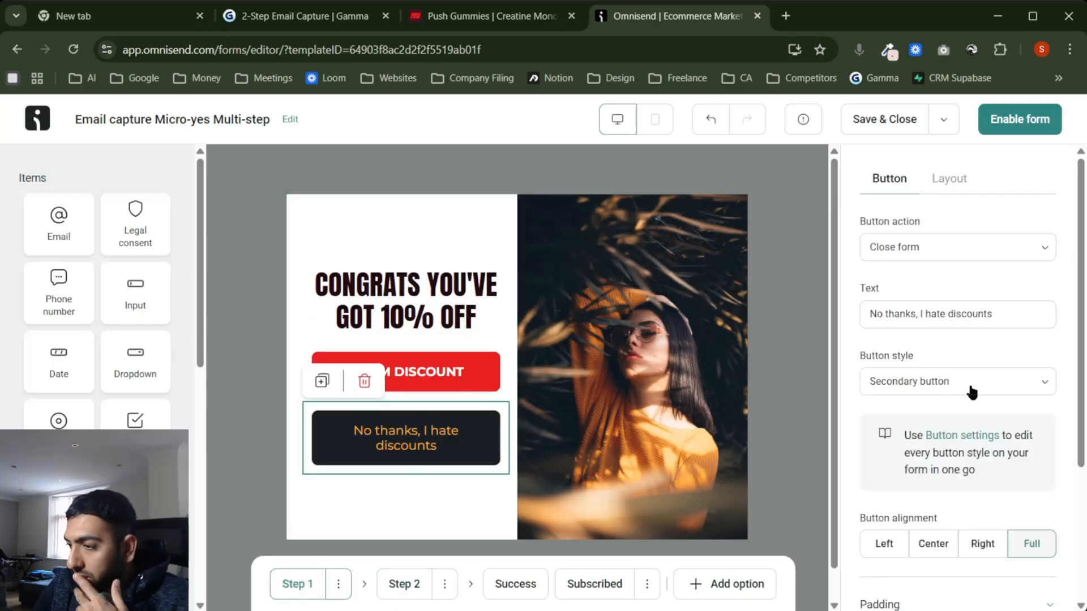
scroll(970, 488, "down", 4)
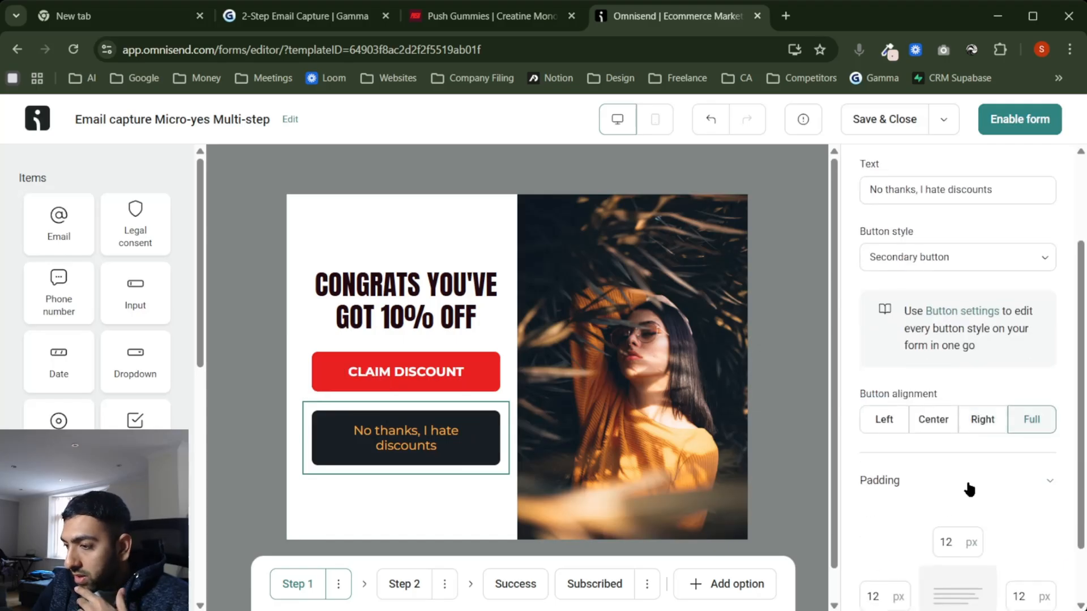
scroll(968, 481, "up", 2)
left_click(970, 318)
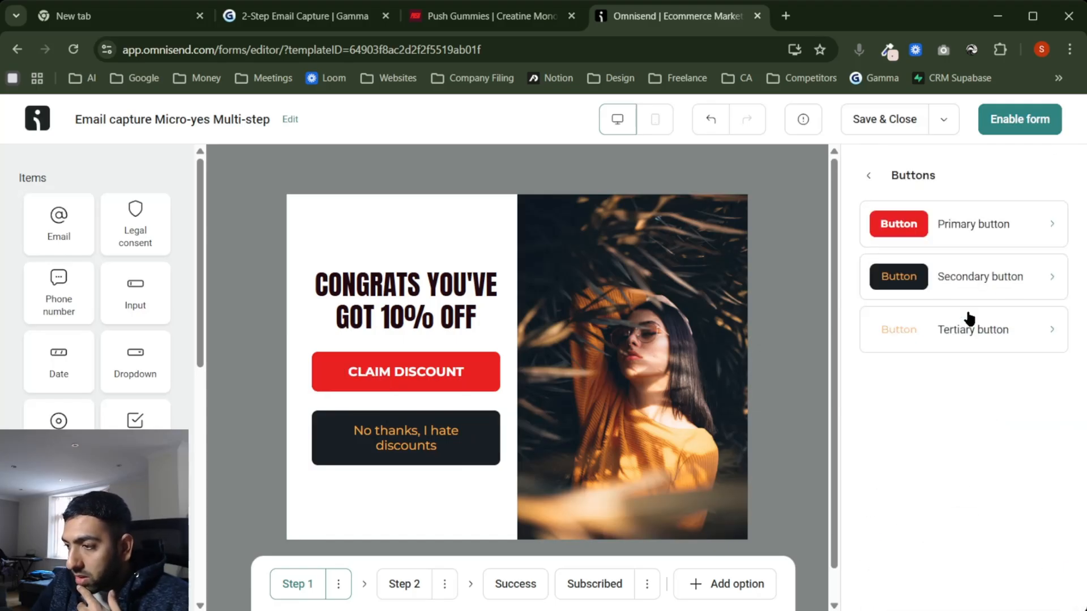
left_click(984, 286)
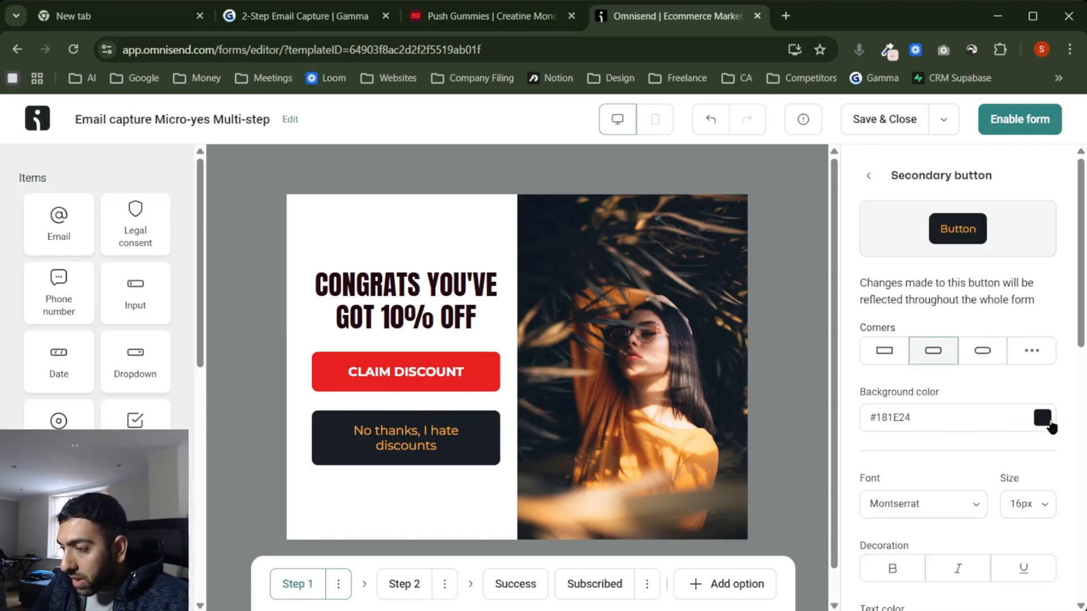
left_click(1043, 419)
left_click(1028, 204)
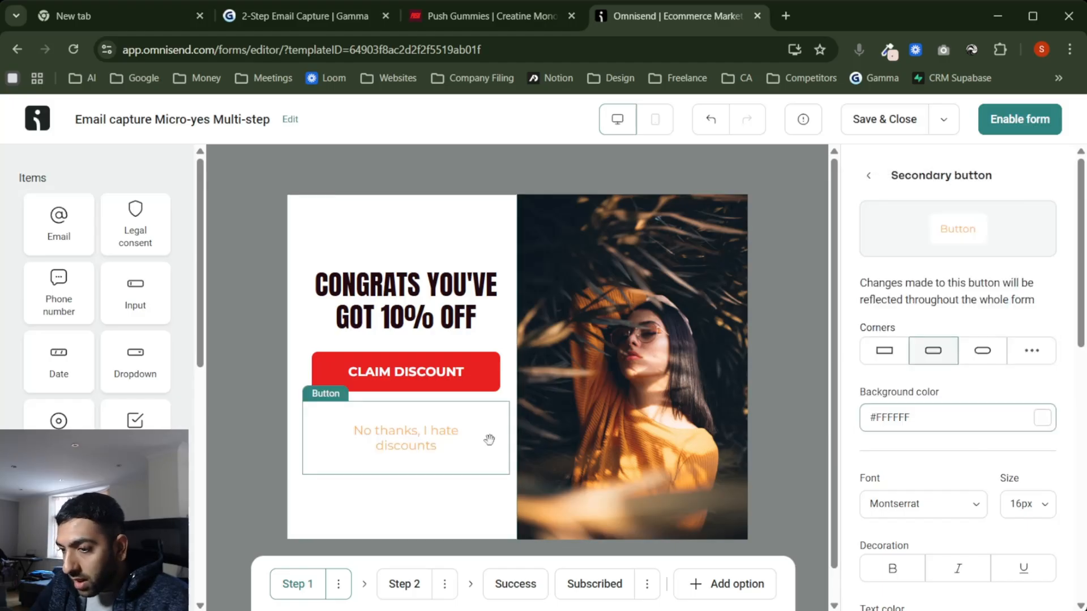
Step: Change the No thanks, I hate discounts text colour to dark grey #383838
scroll(901, 455, "down", 3)
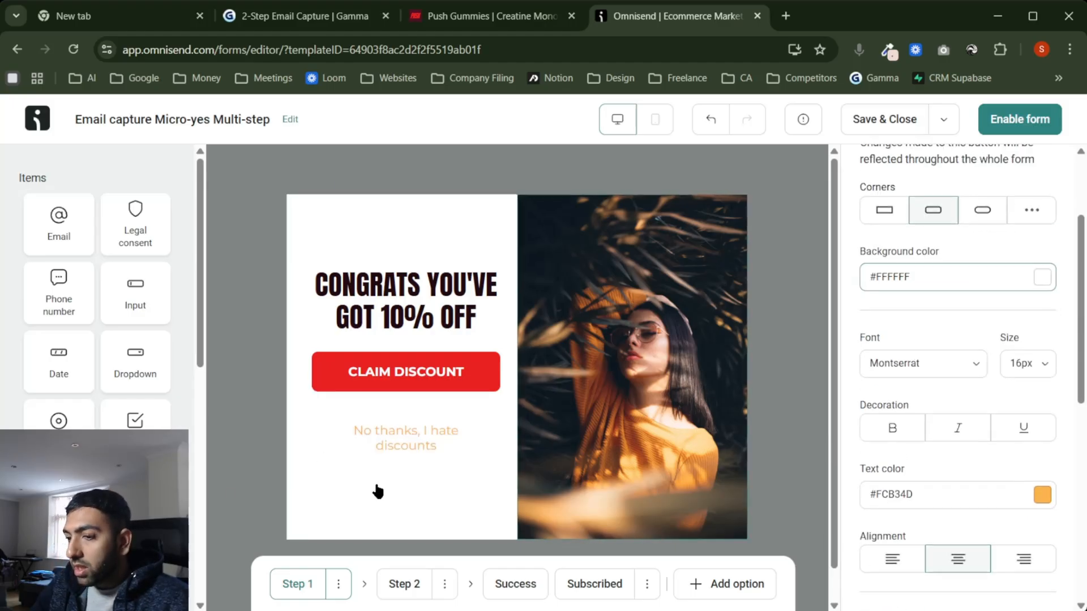
left_click(943, 500)
key("ctrl+a")
left_click(1042, 495)
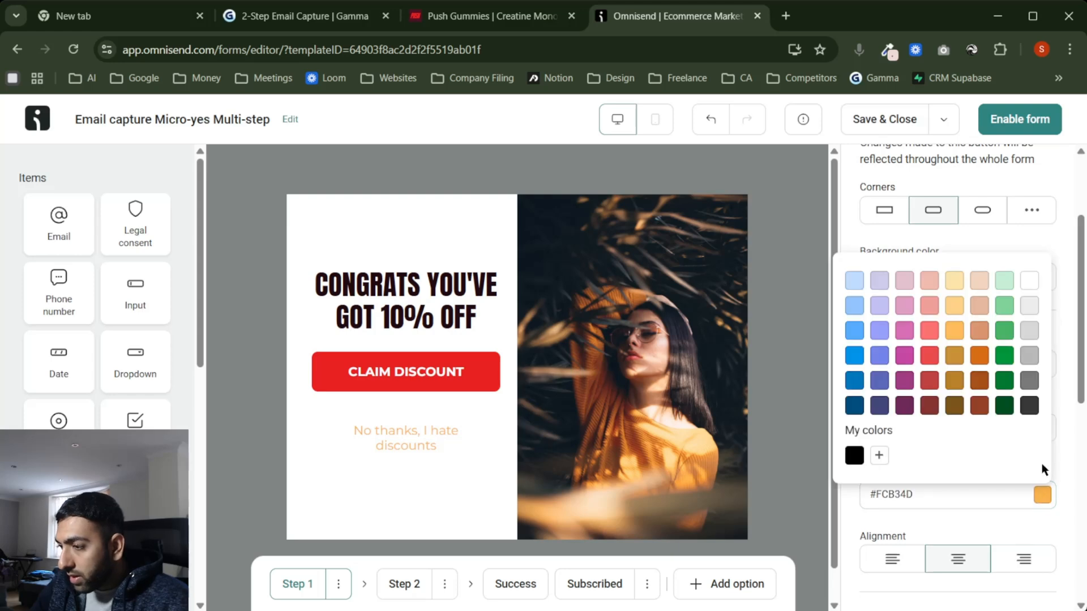
left_click(1030, 406)
left_click(1042, 494)
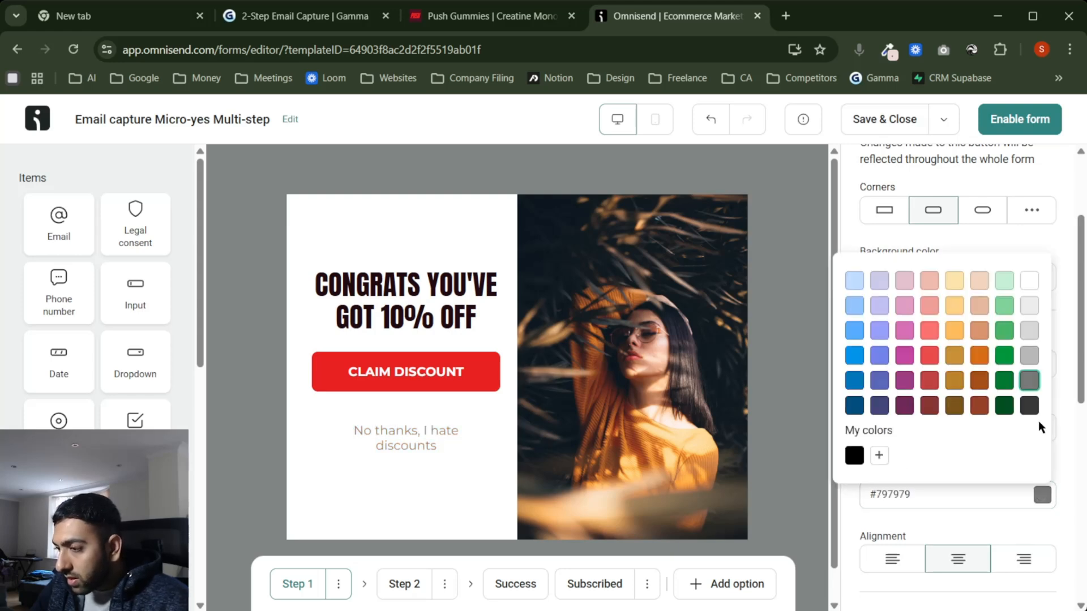
left_click(1029, 406)
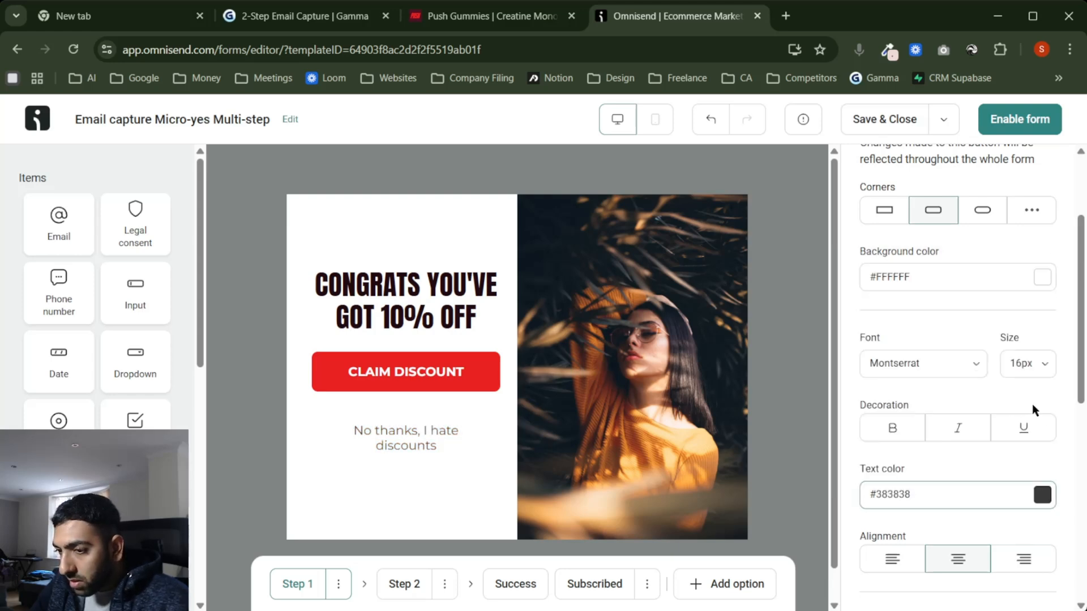
left_click(247, 457)
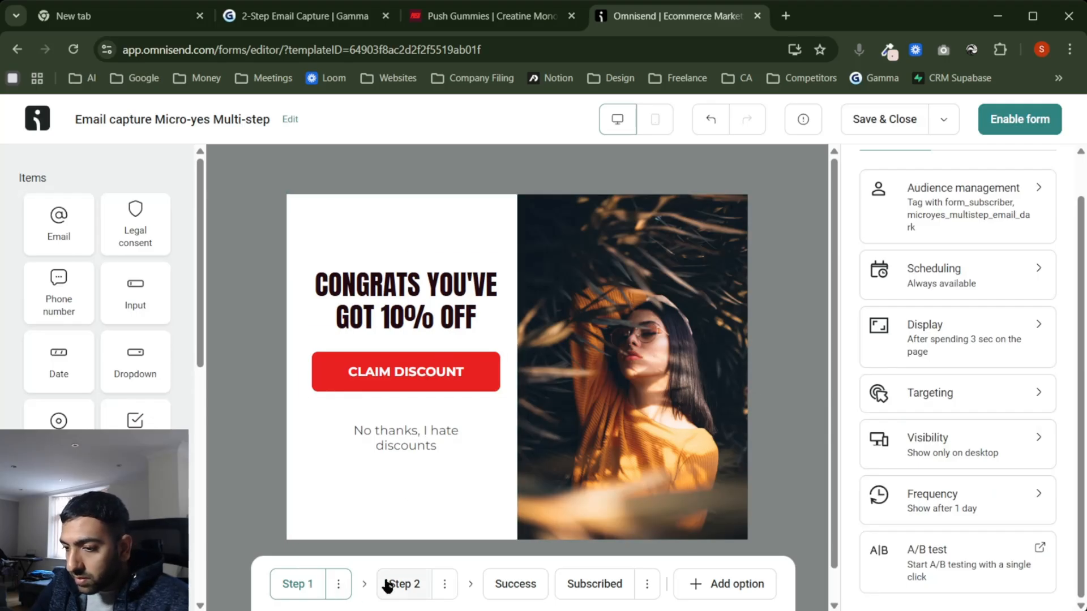
left_click(388, 585)
left_click(298, 585)
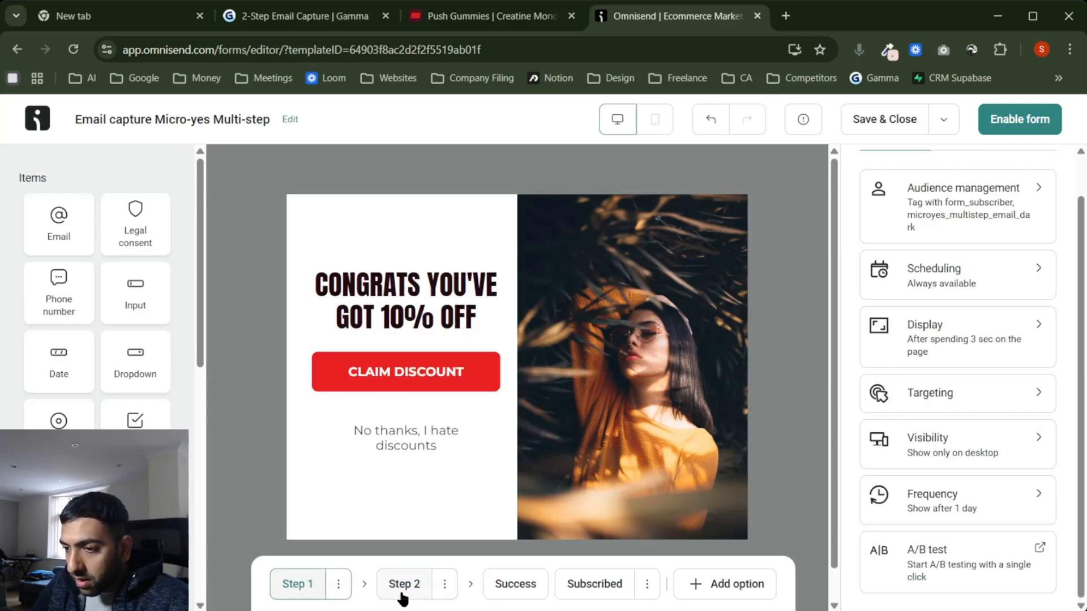
left_click(400, 595)
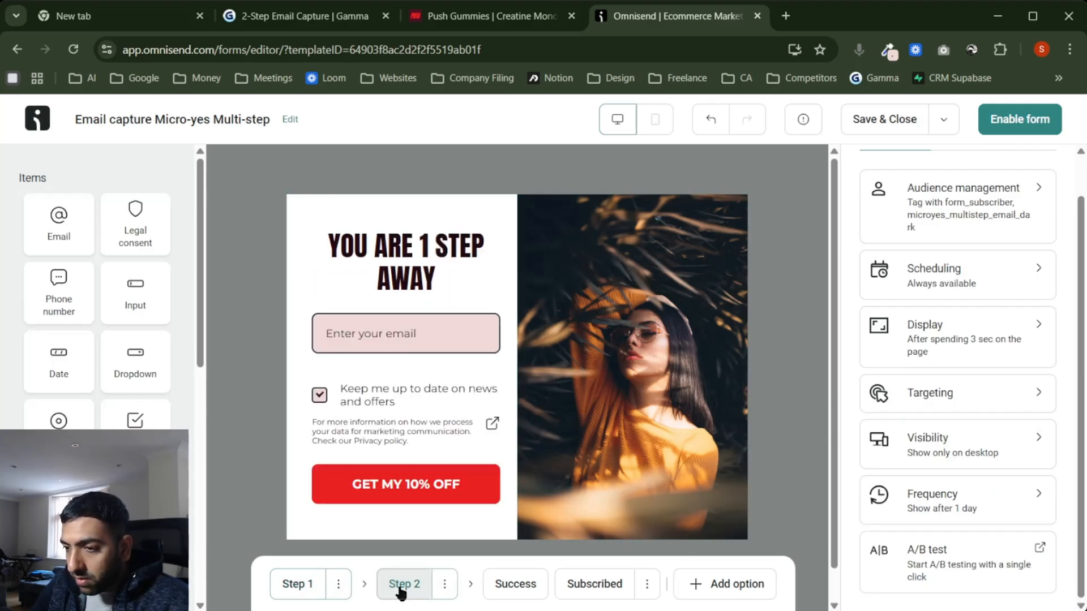
left_click(295, 589)
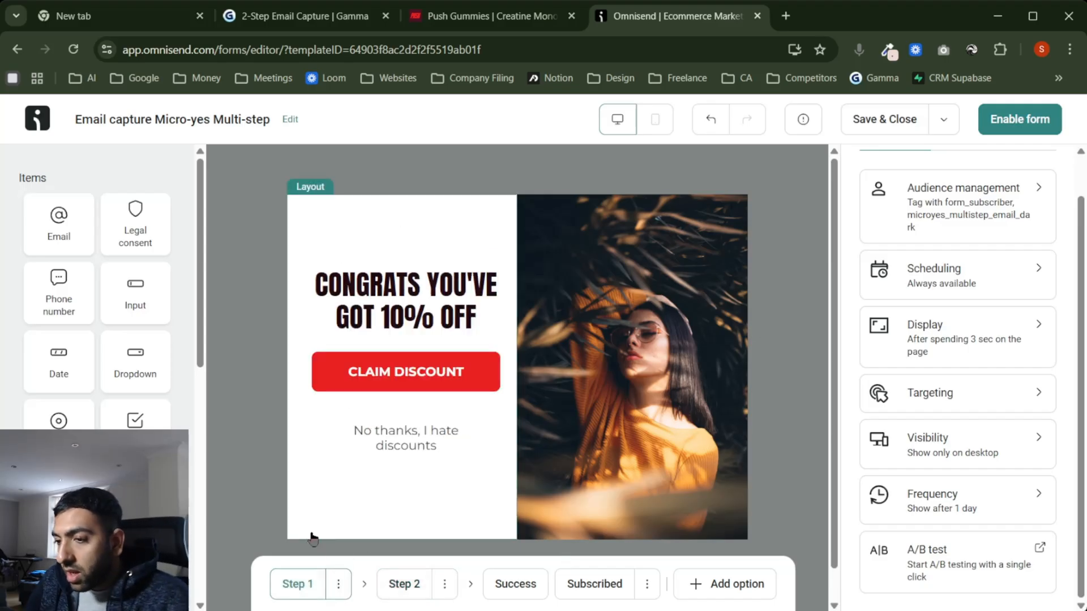
left_click(401, 589)
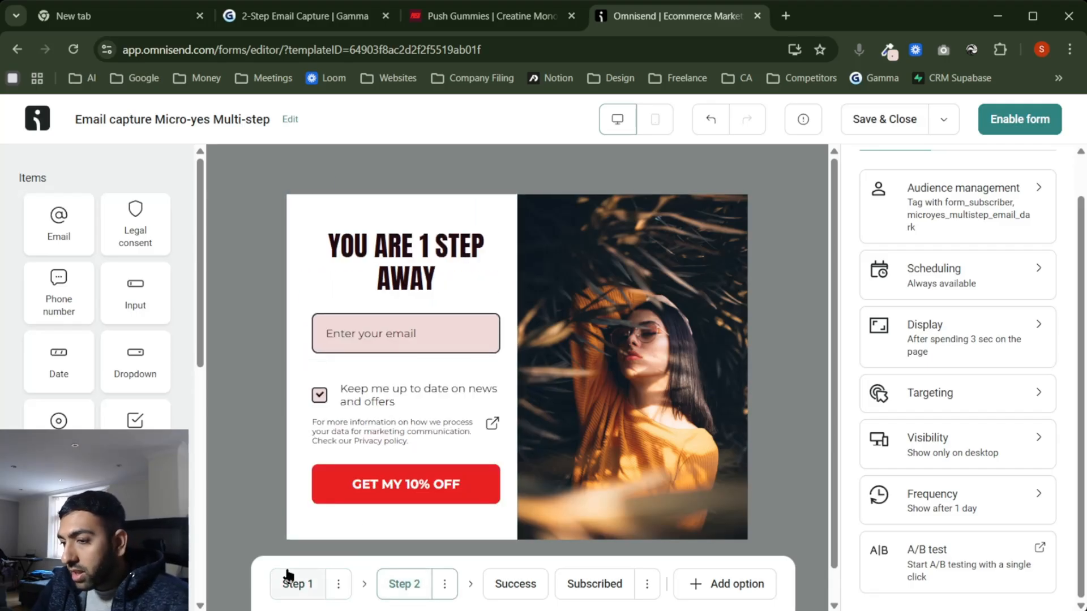
left_click(299, 586)
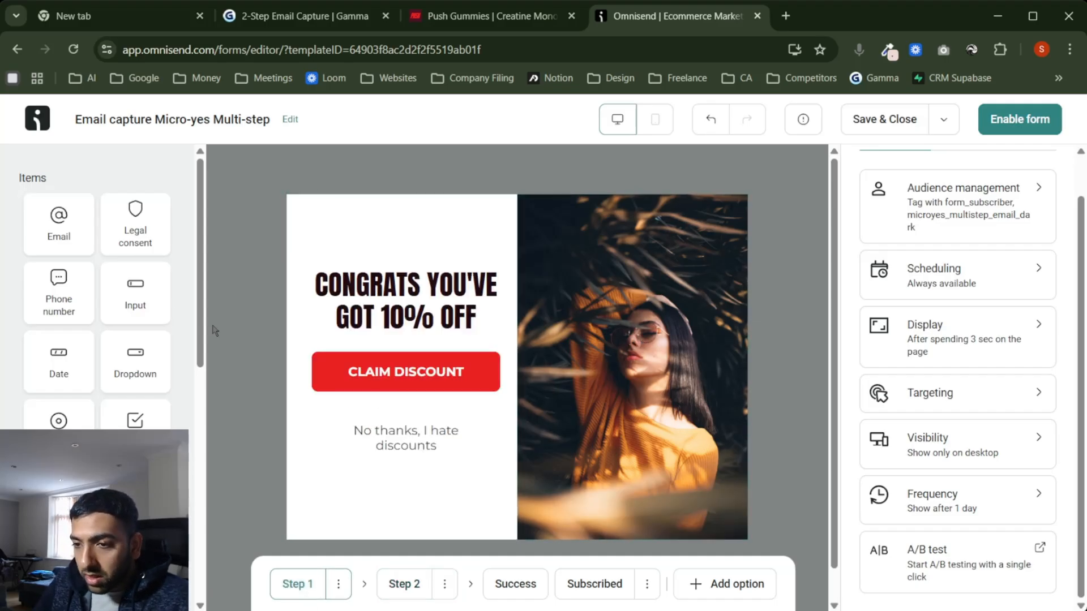
scroll(129, 424, "down", 2)
scroll(85, 294, "up", 3)
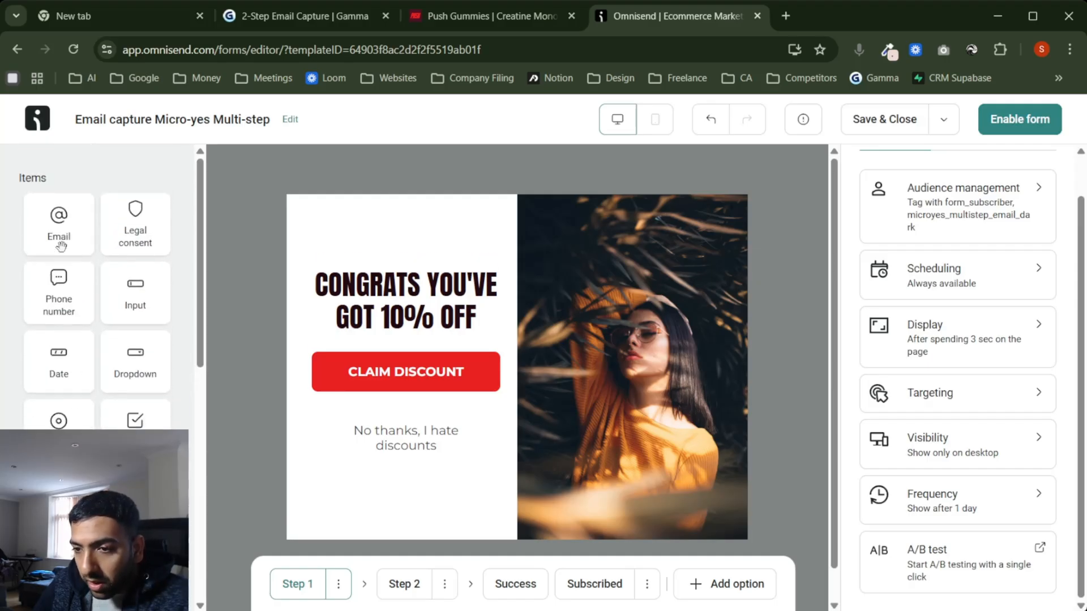
scroll(96, 283, "down", 2)
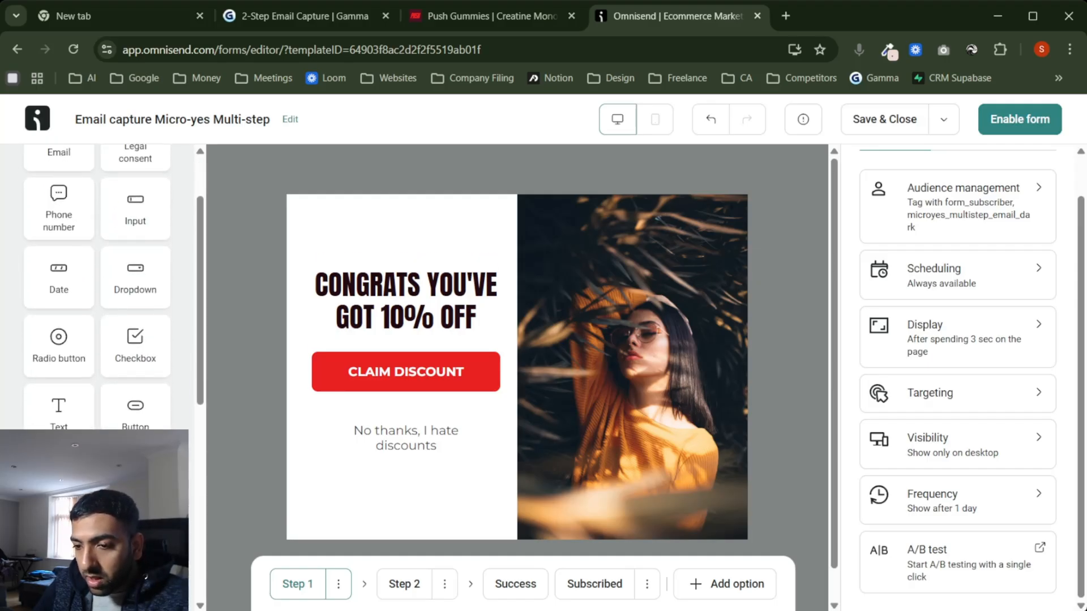
Step: Add an Image block above the CONGRATS heading and check the site's PUSH logo
left_click_drag(58, 482, 364, 259)
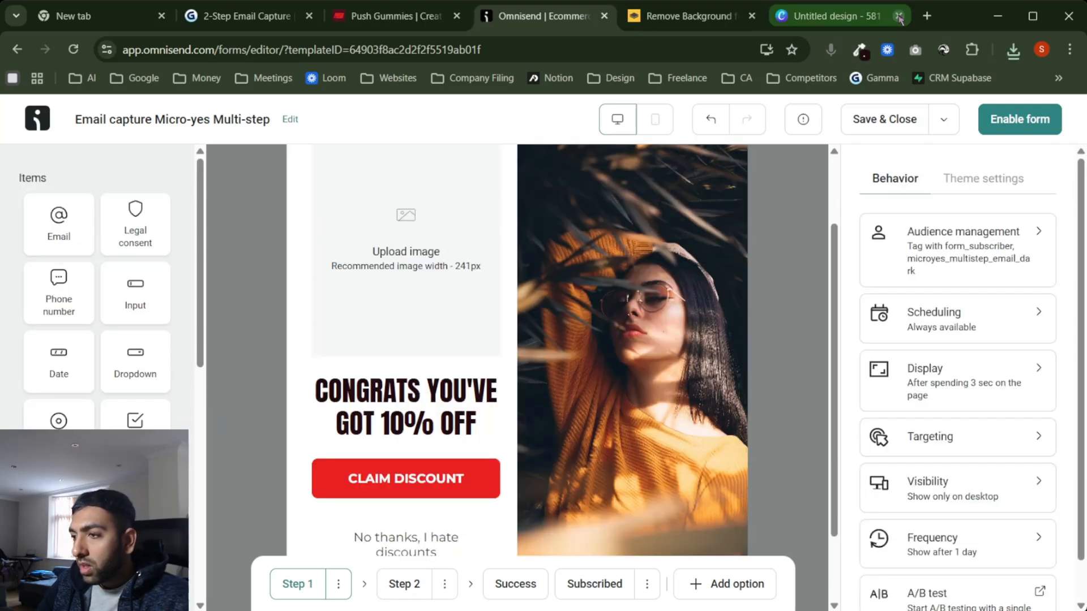
left_click(899, 17)
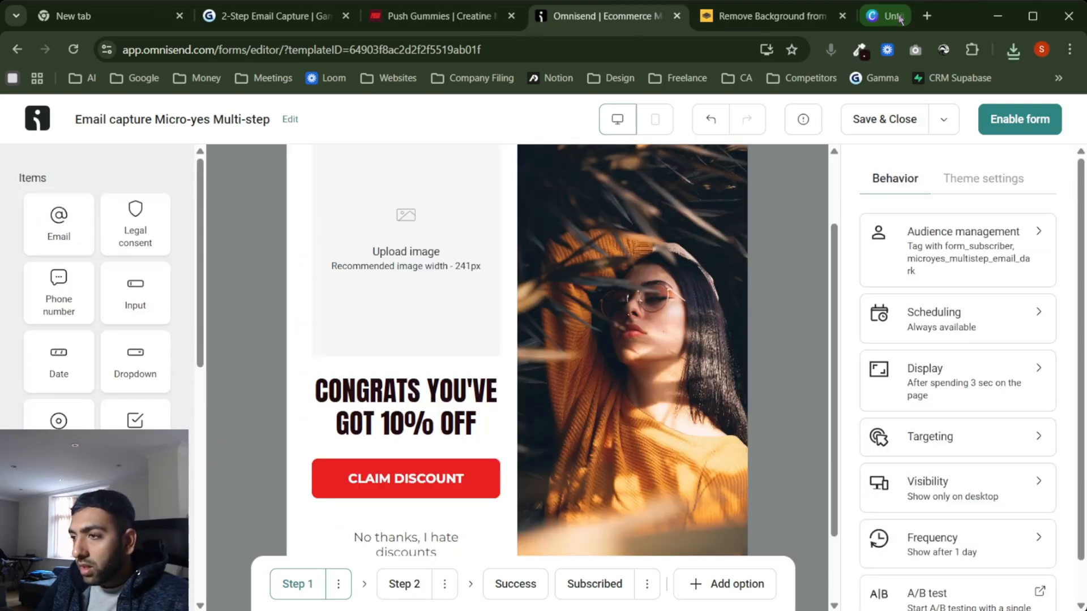
left_click(815, 25)
left_click(899, 17)
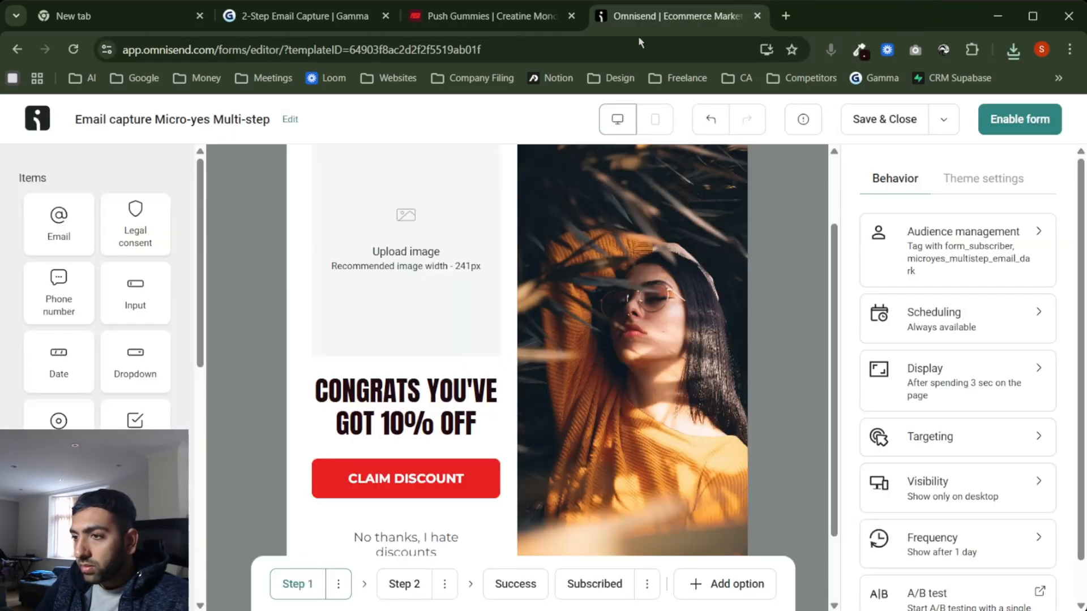
left_click(473, 22)
scroll(583, 417, "down", 5)
scroll(583, 416, "up", 10)
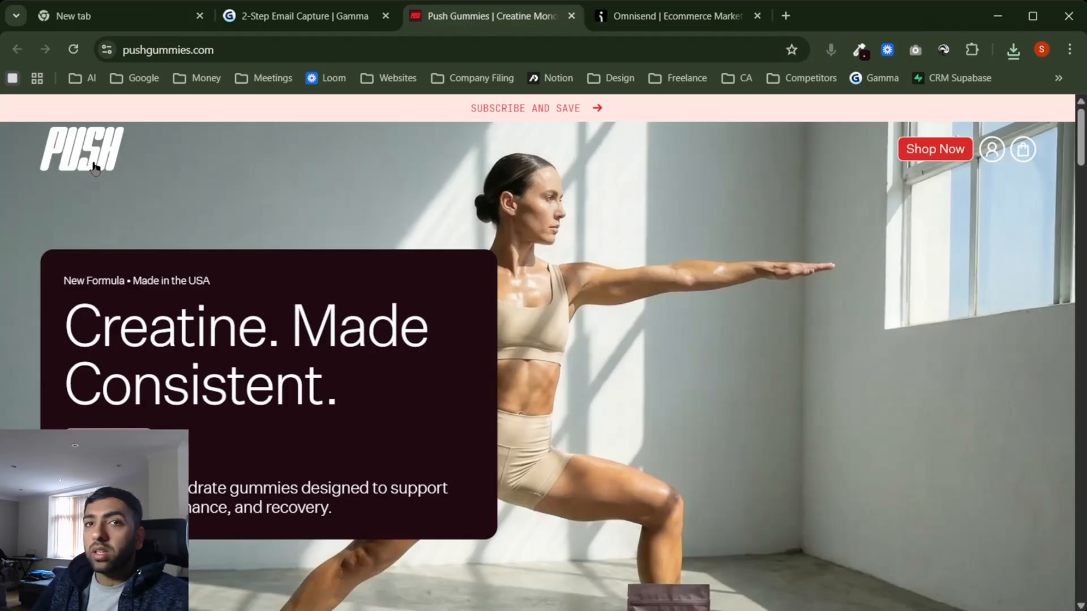
left_click(668, 16)
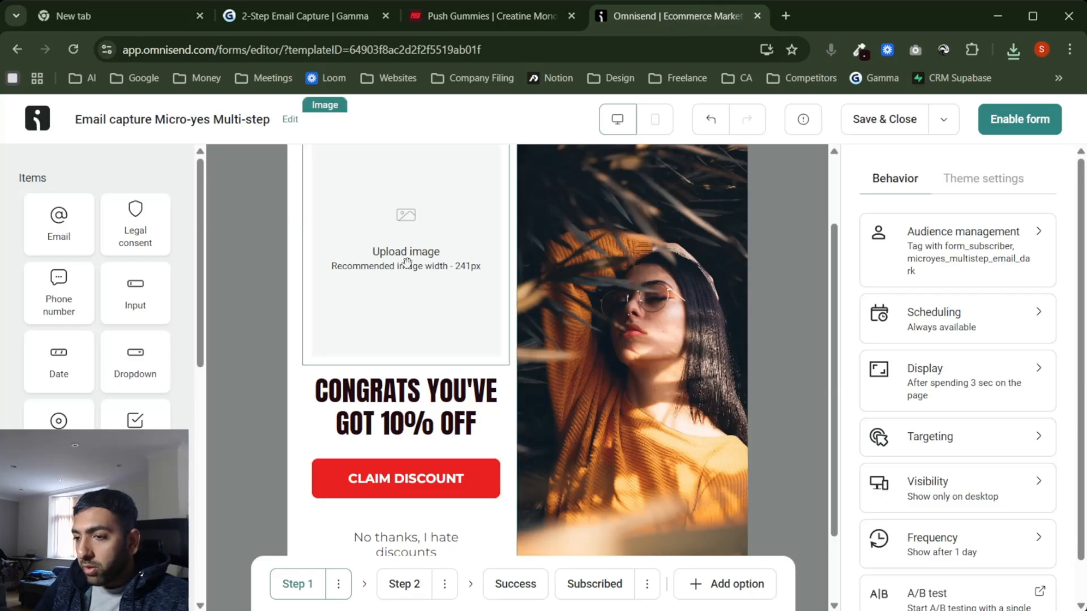
Step: Upload the PUSH logo into the image block and shrink it to a small size
left_click(417, 256)
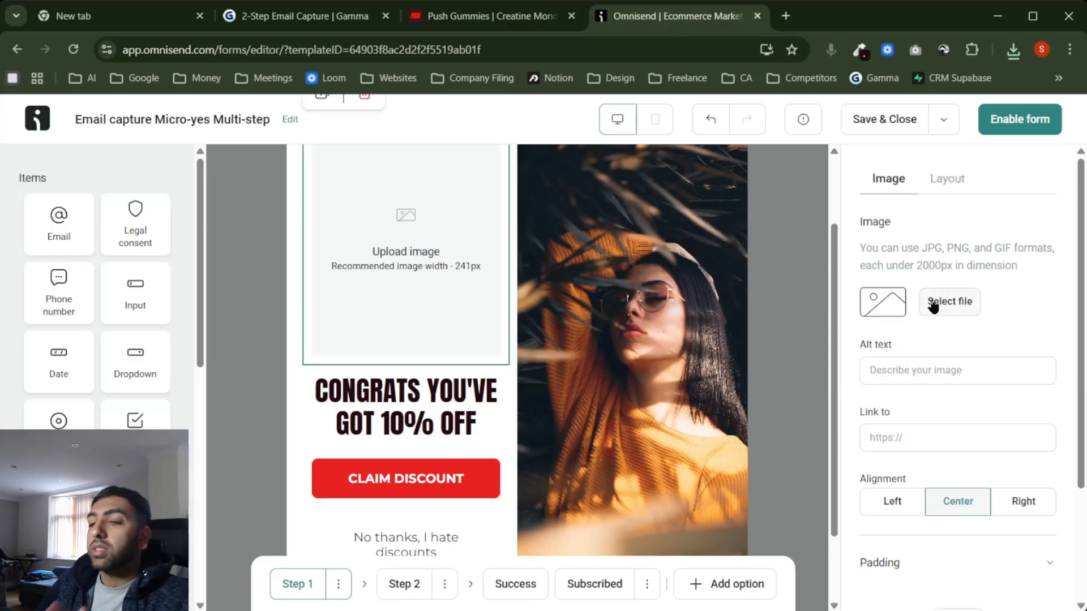
left_click(933, 306)
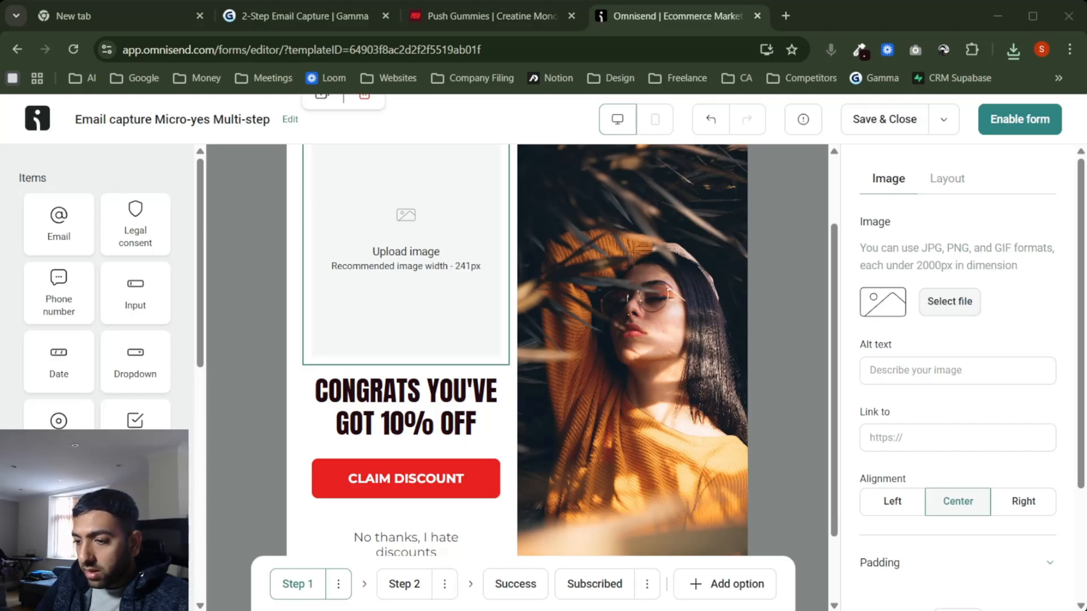
left_click(680, 434)
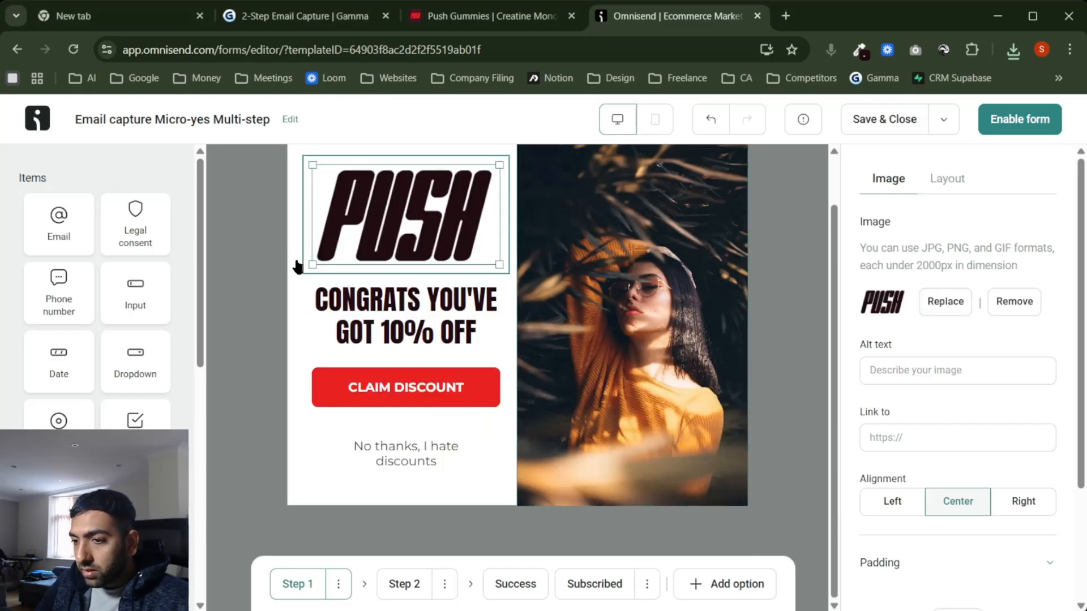
left_click_drag(500, 262, 440, 227)
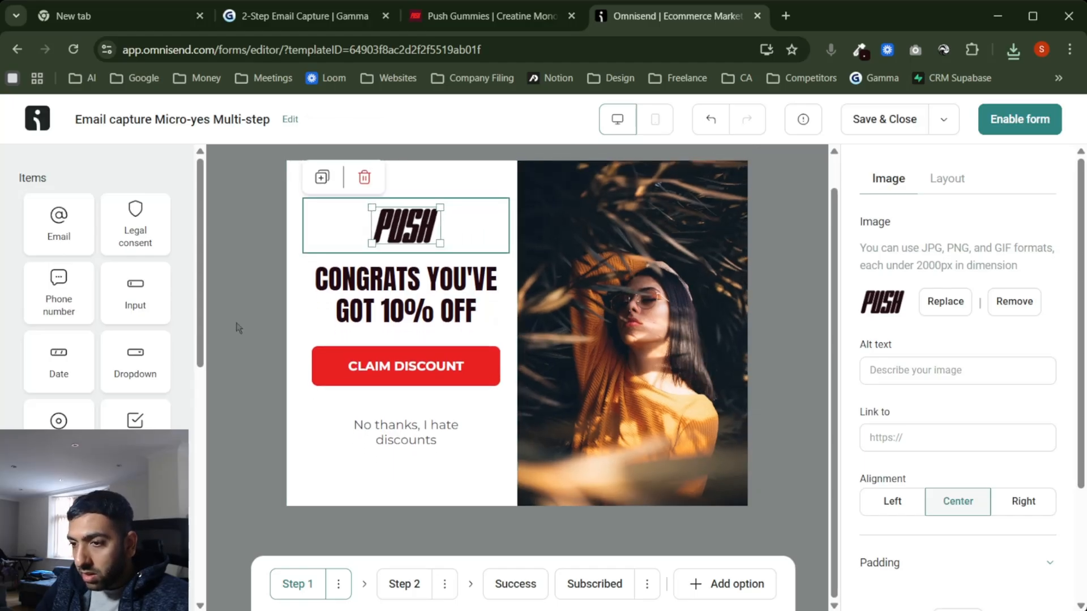
left_click(545, 249)
left_click(434, 221)
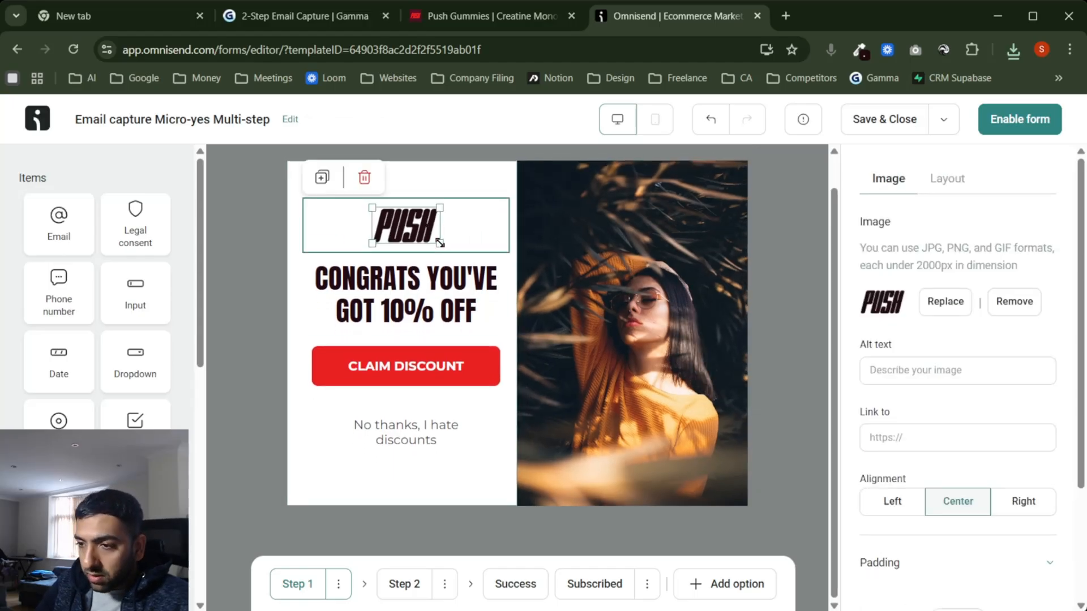
left_click(265, 354)
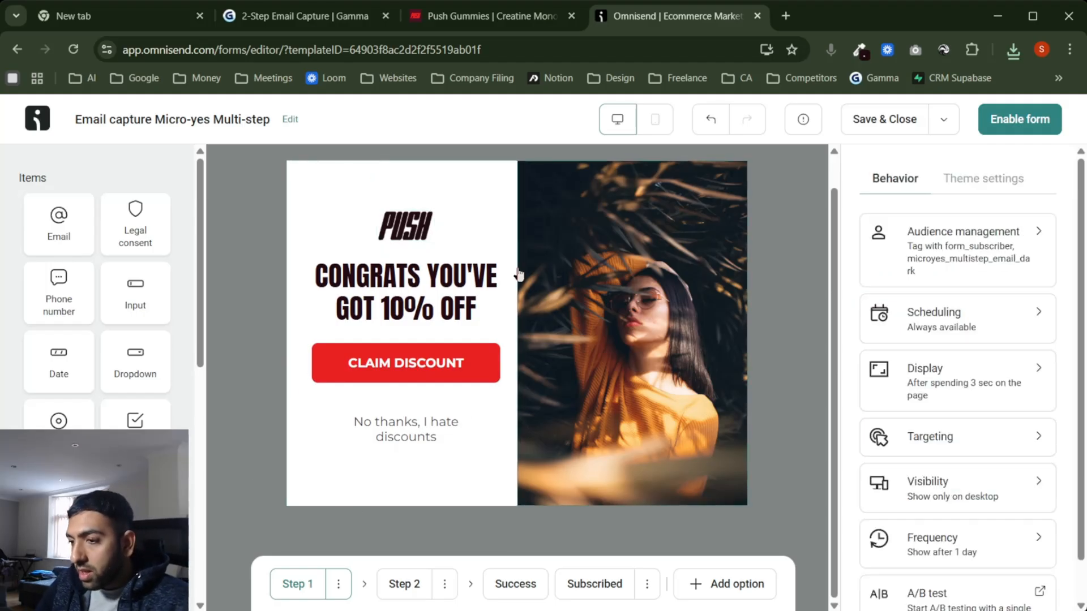
Step: Add a small PUSH logo image above the Step 2 headline
left_click(406, 589)
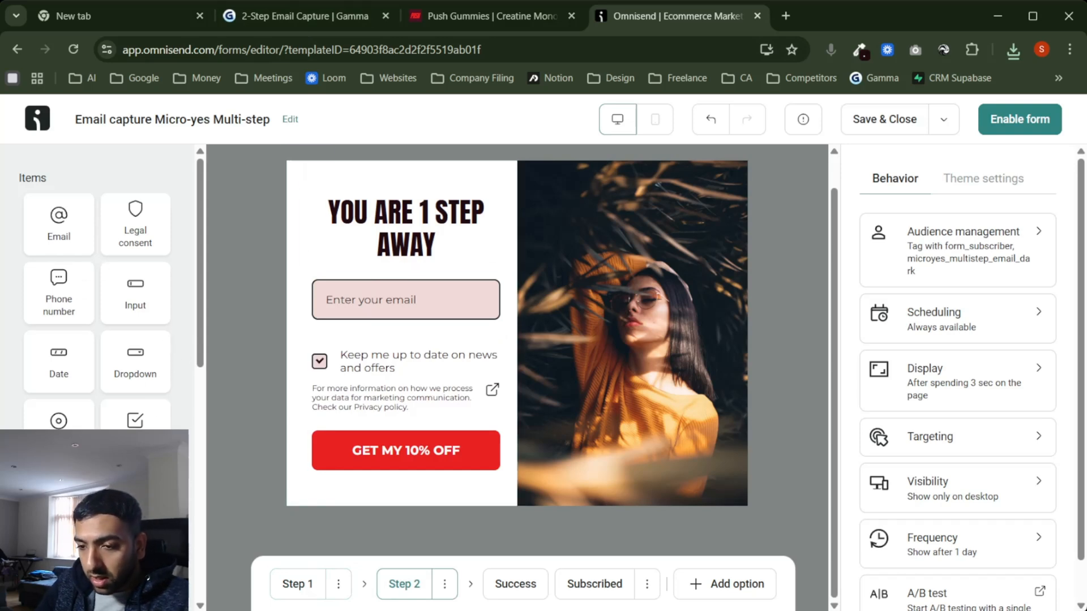
left_click_drag(135, 498, 360, 182)
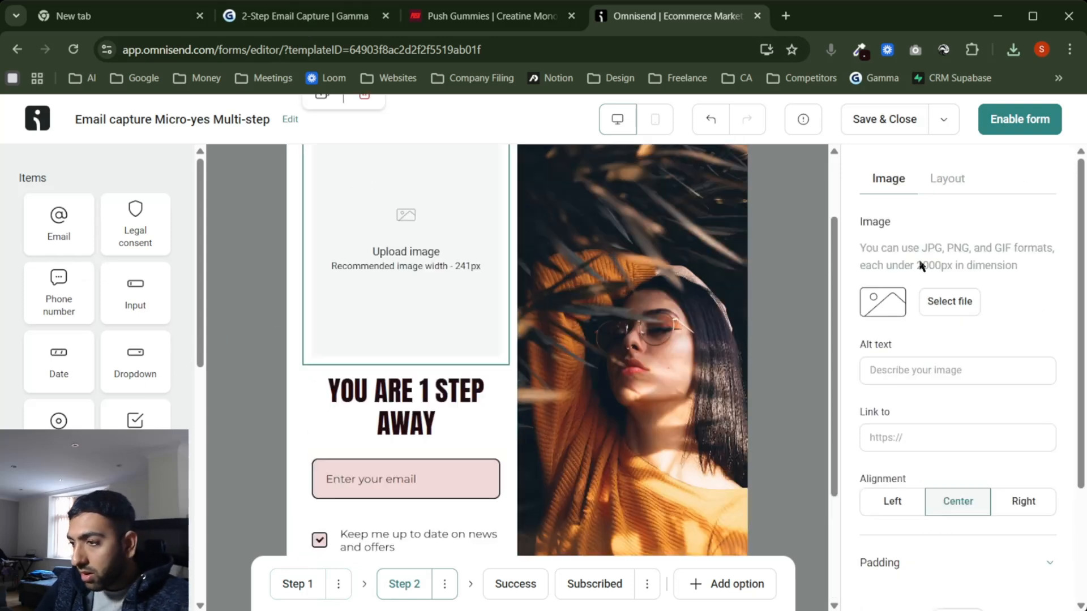
left_click(950, 302)
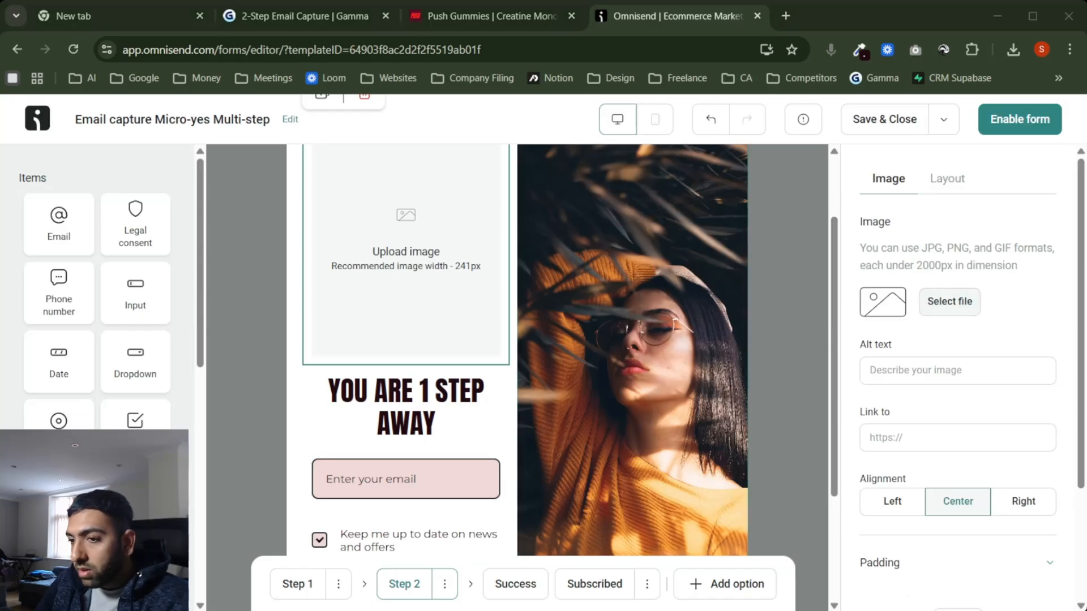
double_click(304, 241)
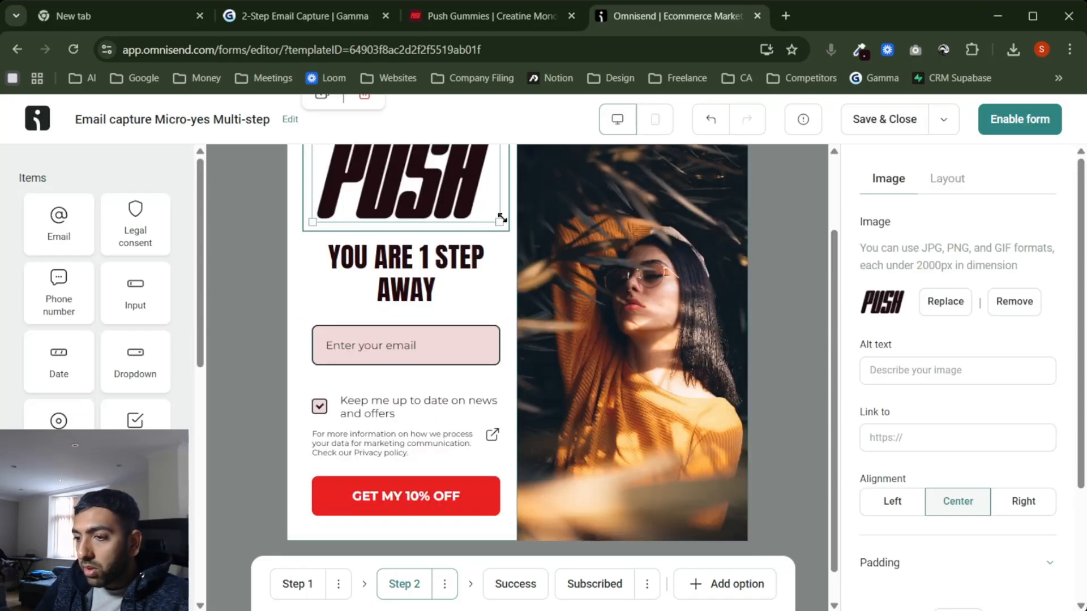
scroll(502, 218, "up", 2)
left_click_drag(500, 318, 382, 221)
left_click(249, 376)
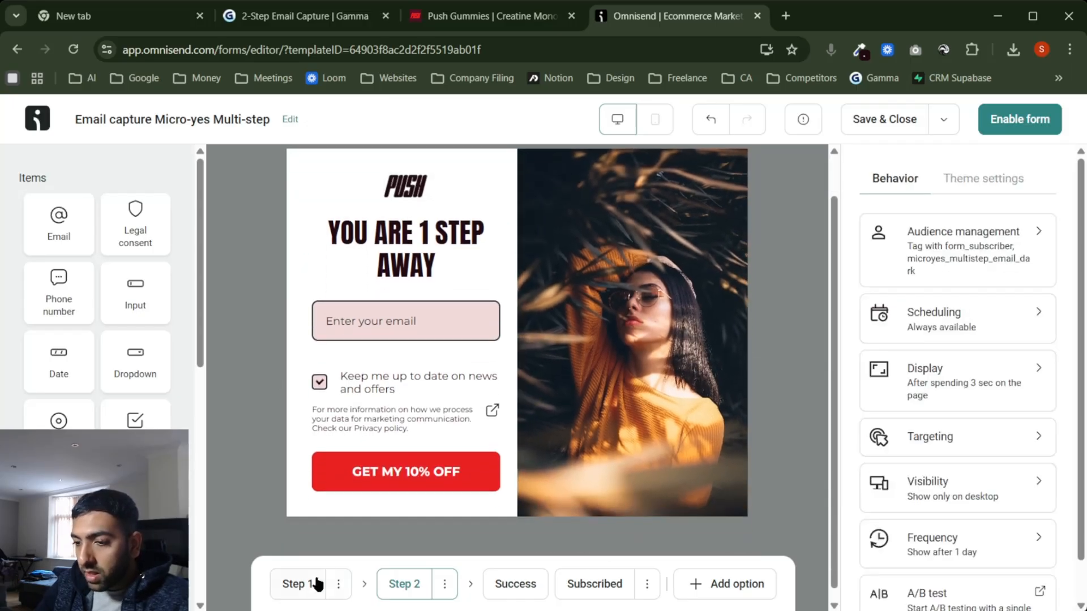
Step: Compare both steps' logos, then switch to the Push Gummies website
left_click(289, 589)
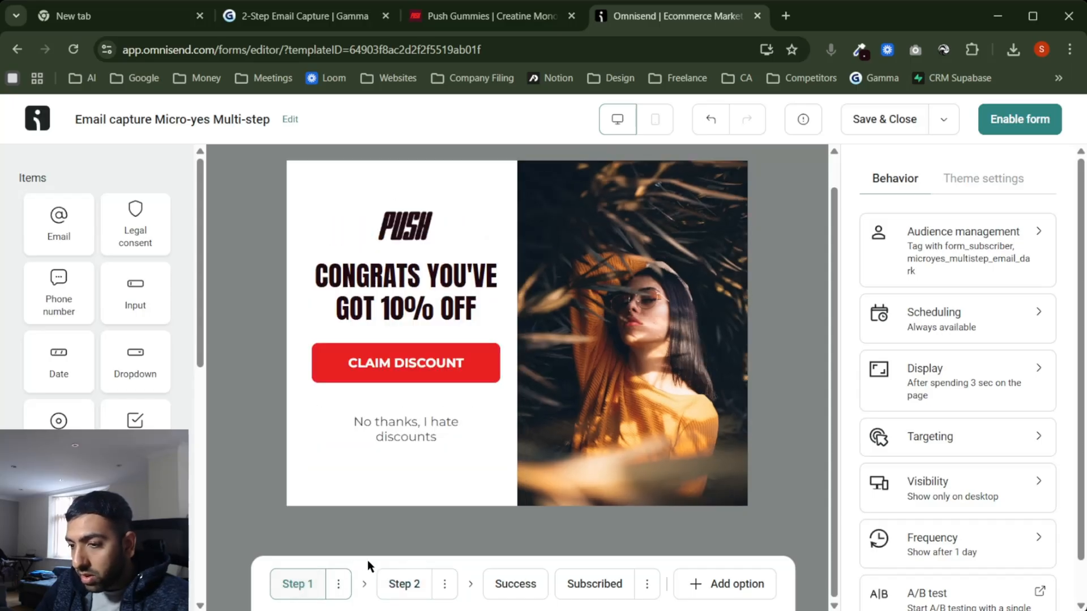
left_click(399, 586)
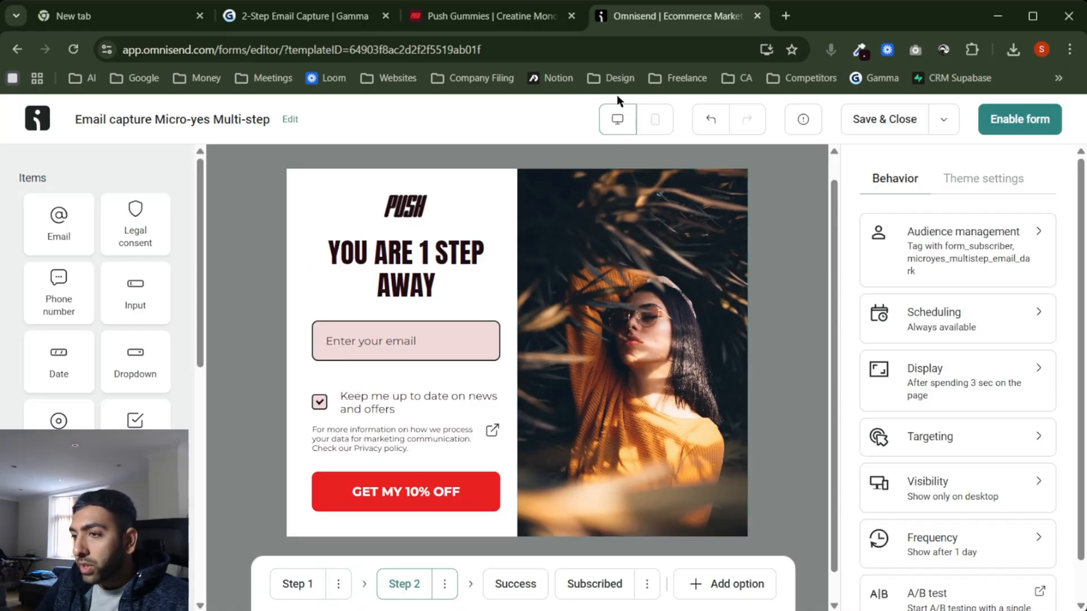
left_click(470, 22)
Step: Find the tattooed man lifting a bar on the Push Gummies site and screenshot it
scroll(721, 368, "down", 15)
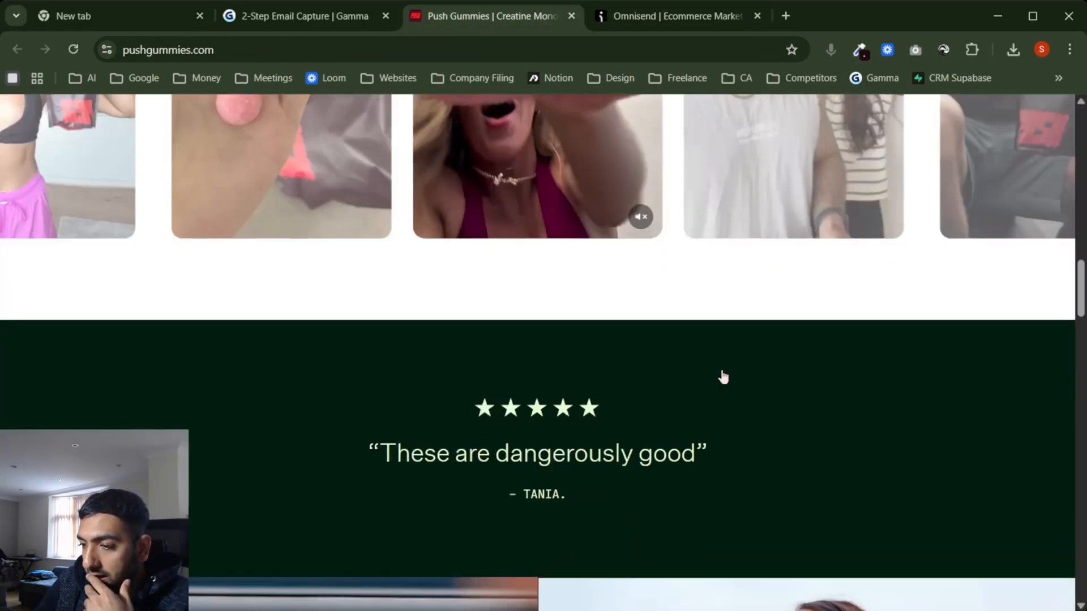
scroll(721, 374, "up", 3)
scroll(722, 373, "down", 10)
scroll(721, 373, "up", 10)
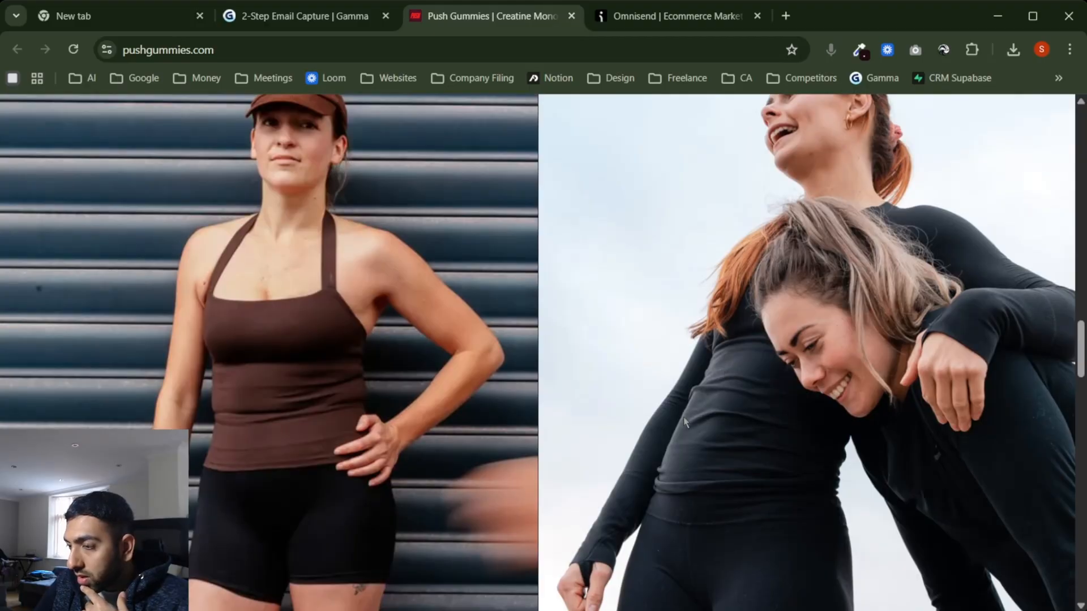
scroll(685, 421, "down", 5)
scroll(685, 422, "down", 15)
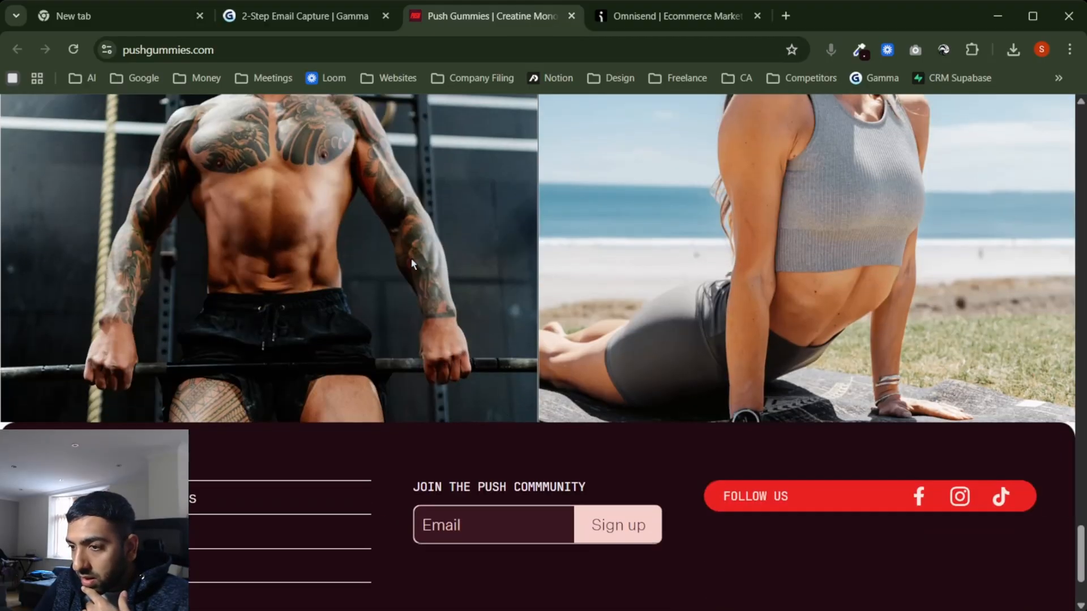
scroll(307, 311, "up", 3)
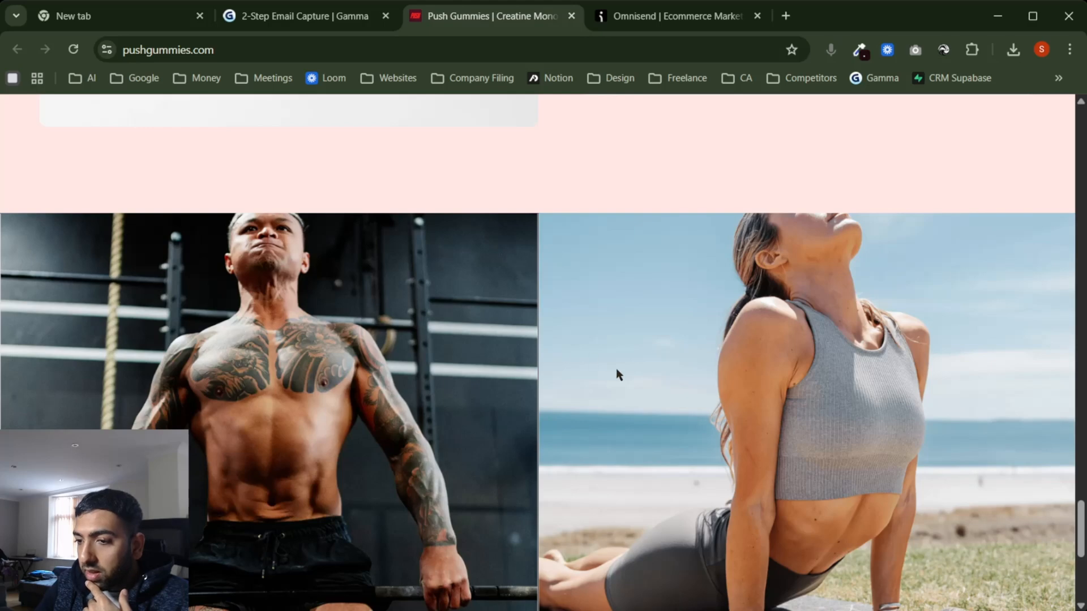
scroll(616, 371, "down", 2)
scroll(617, 372, "up", 1)
key("super+shift+s")
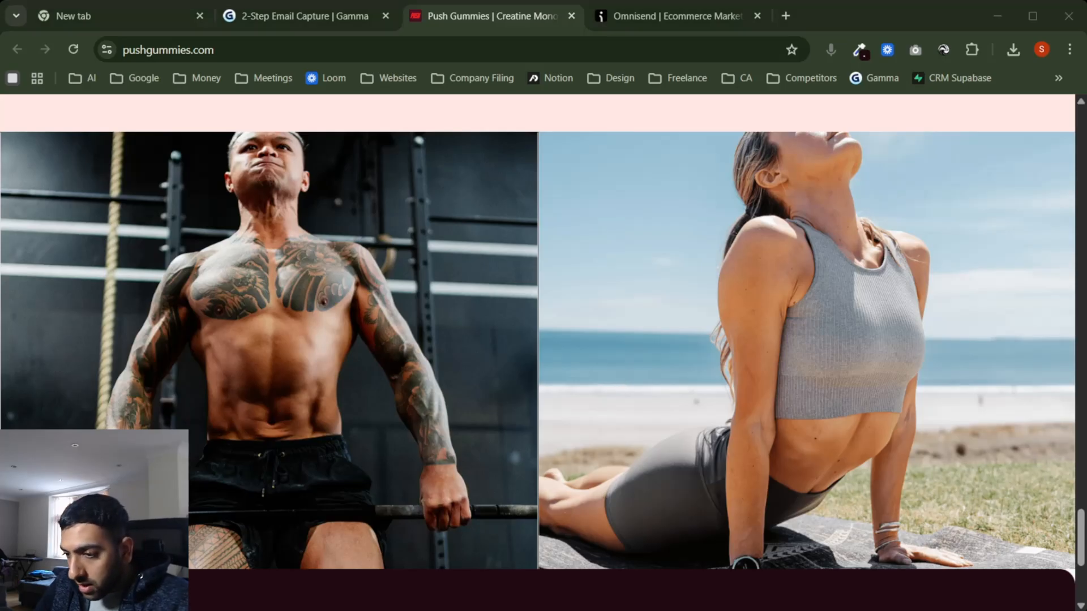
left_click(536, 576)
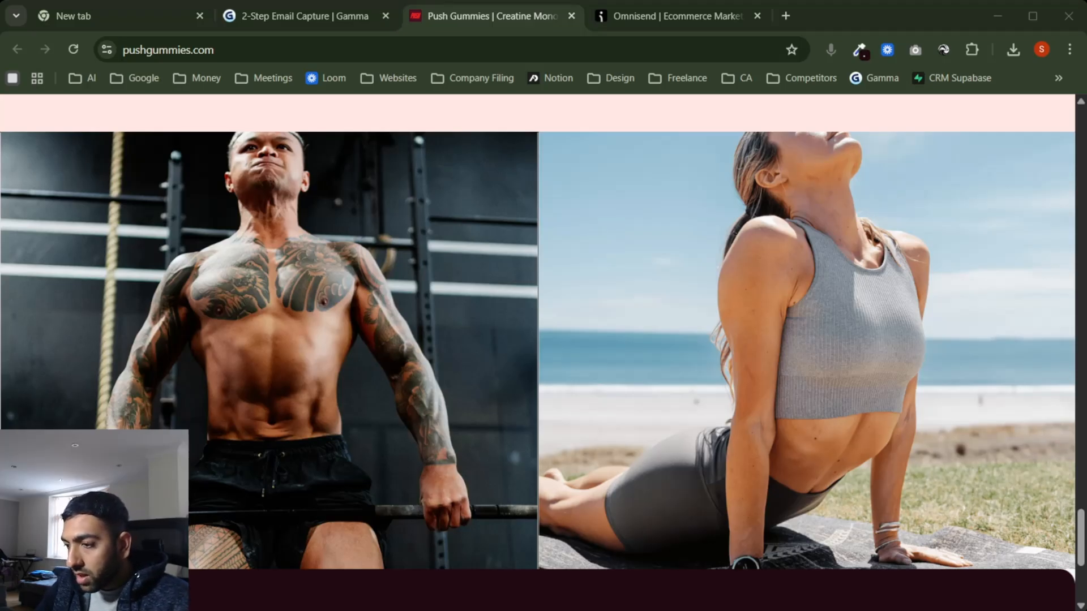
Step: Replace Step 1's side photo with the gym lifter screenshot and confirm Step 2 shows it
left_click(673, 15)
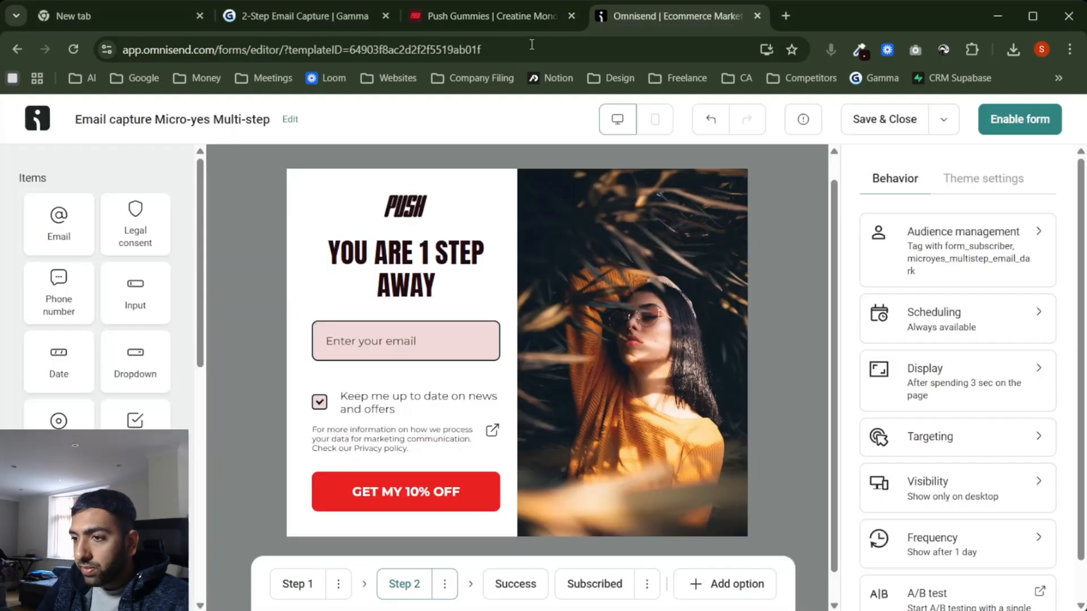
left_click(298, 584)
left_click(668, 453)
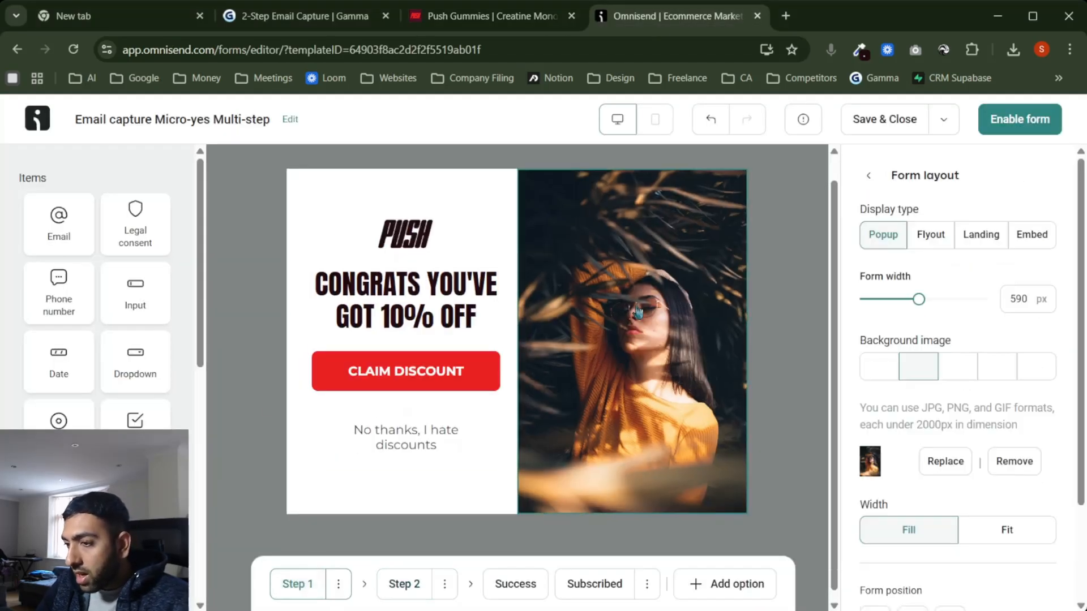
left_click(946, 463)
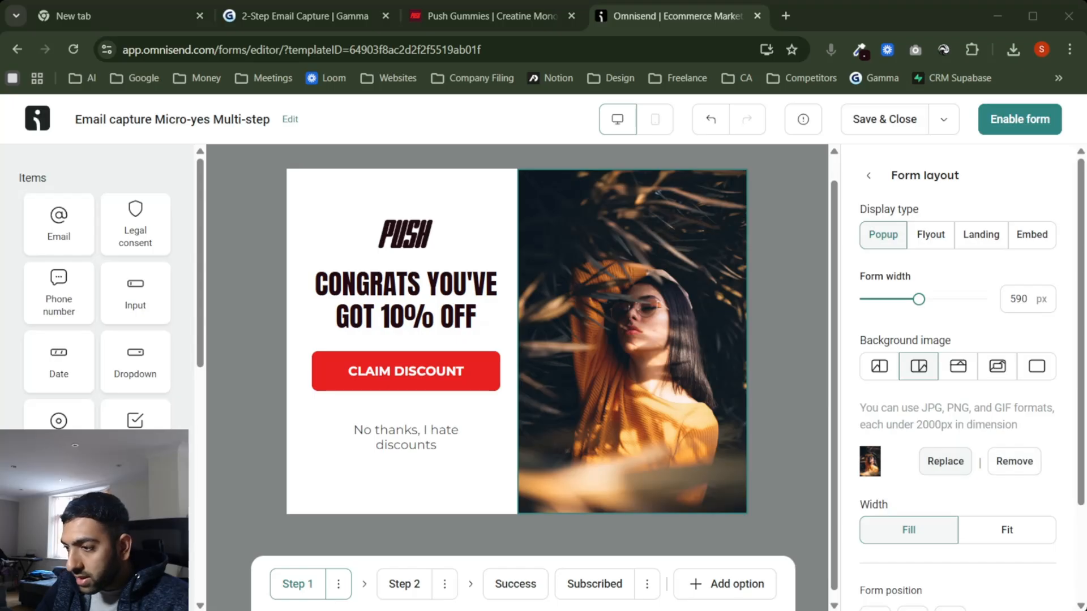
double_click(212, 221)
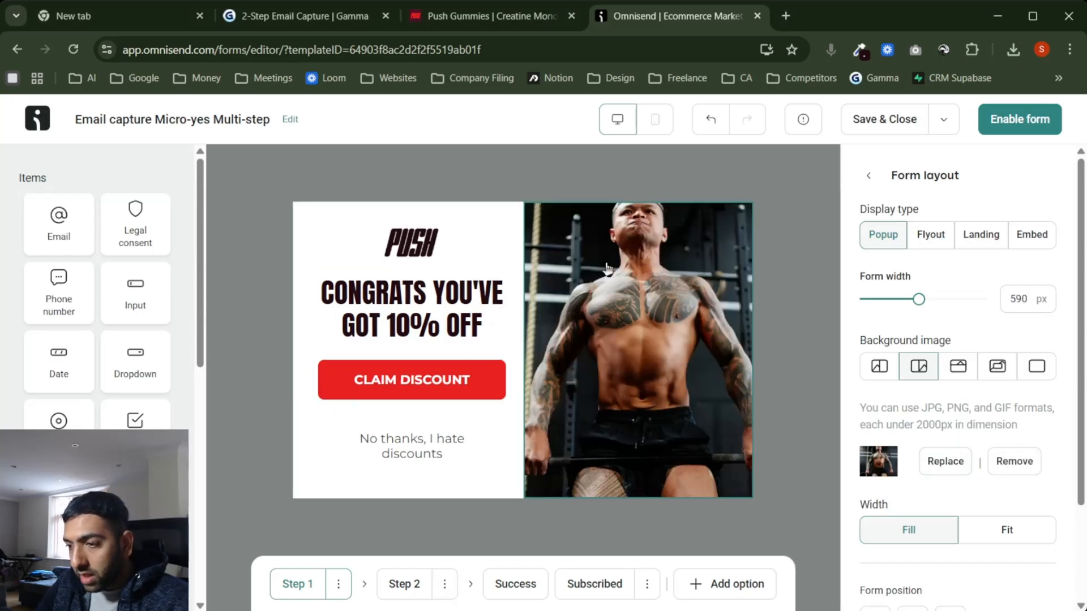
left_click(405, 586)
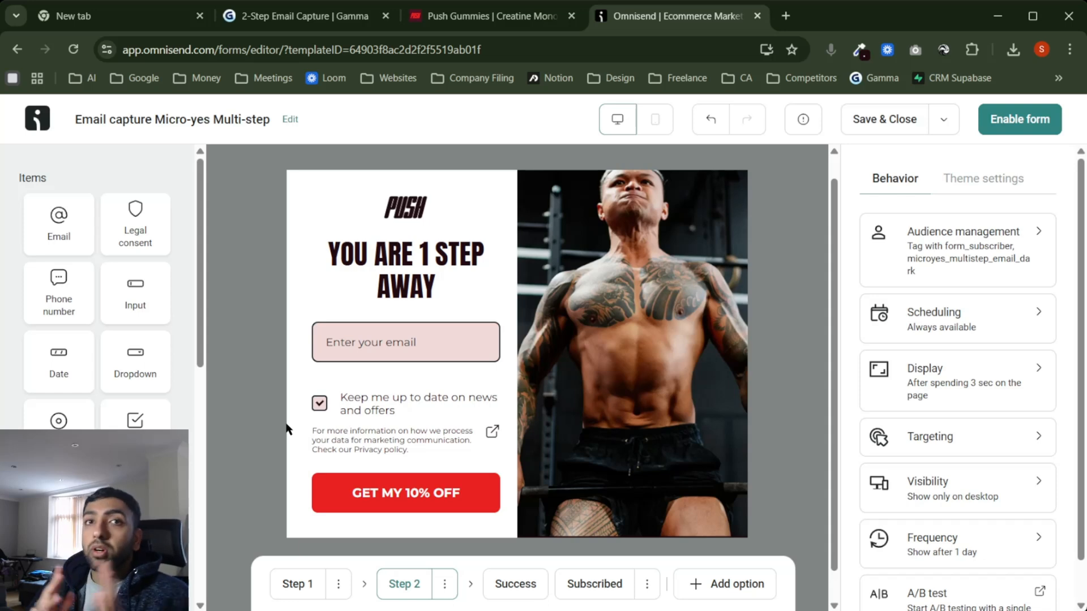
left_click(288, 583)
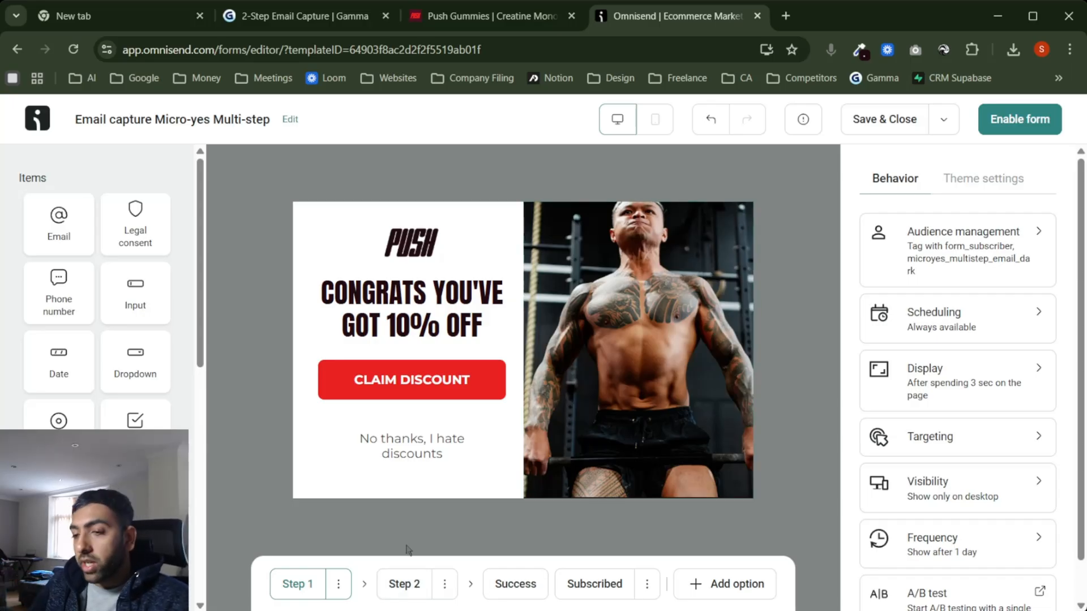
Step: Check the Audience management tags and Scheduling, then open the Display rules with the 3-second delay
left_click(962, 239)
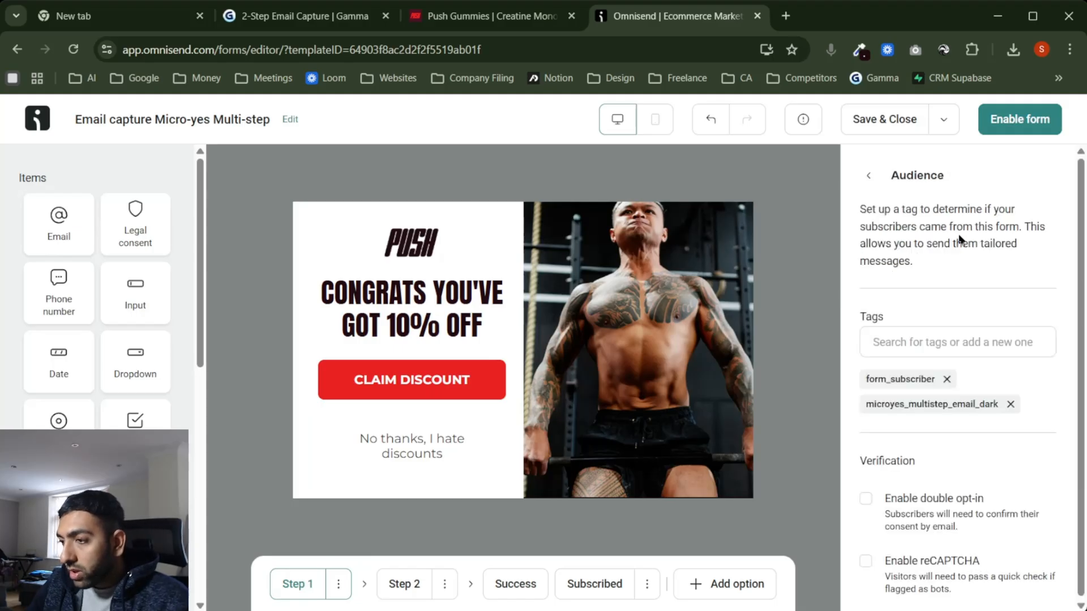
scroll(1019, 274, "down", 1)
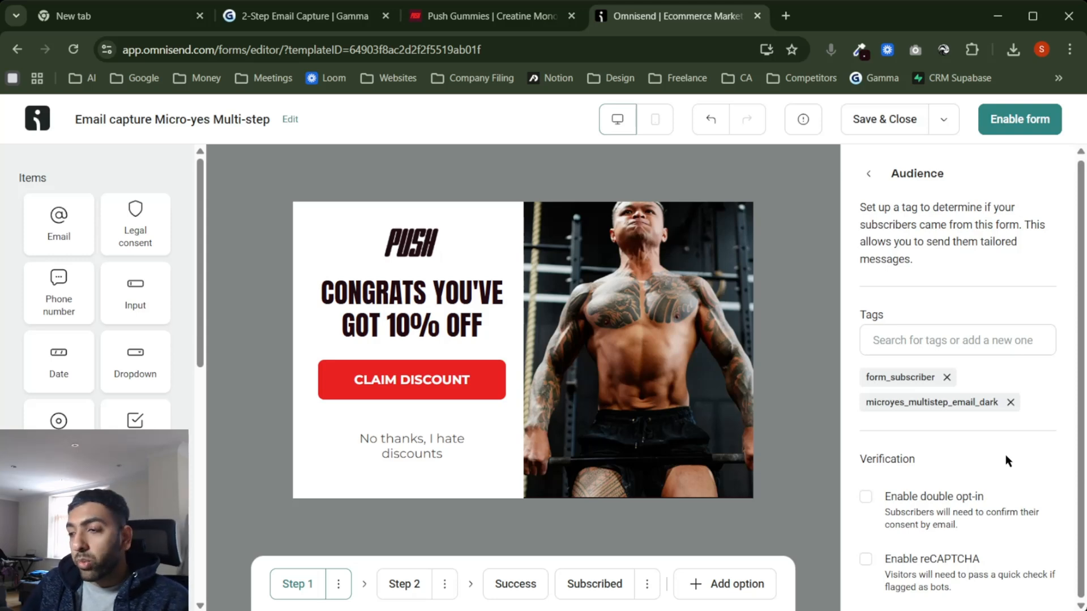
left_click(868, 173)
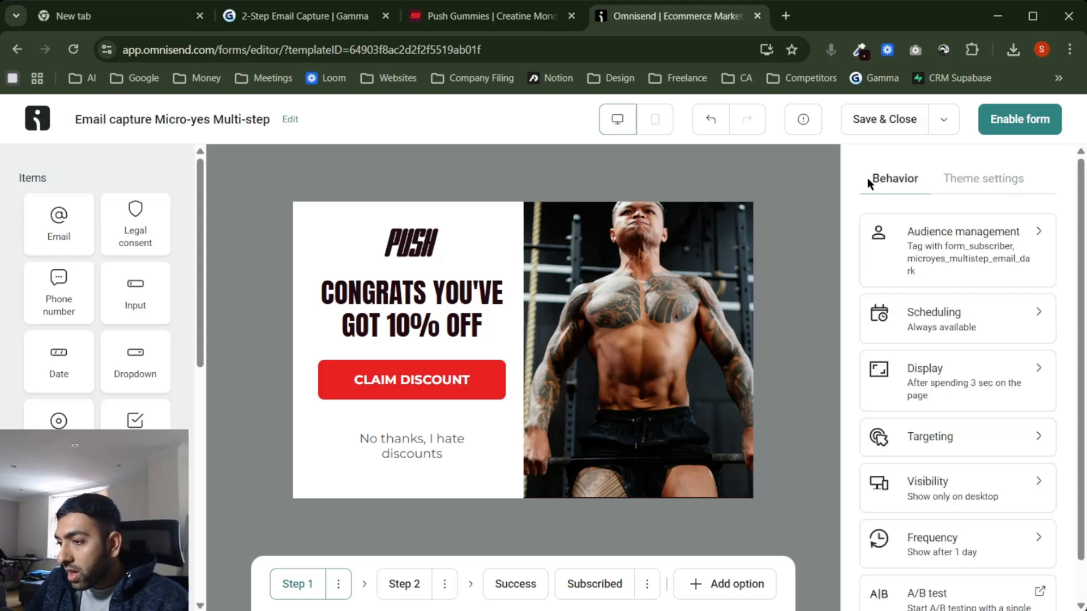
left_click(983, 327)
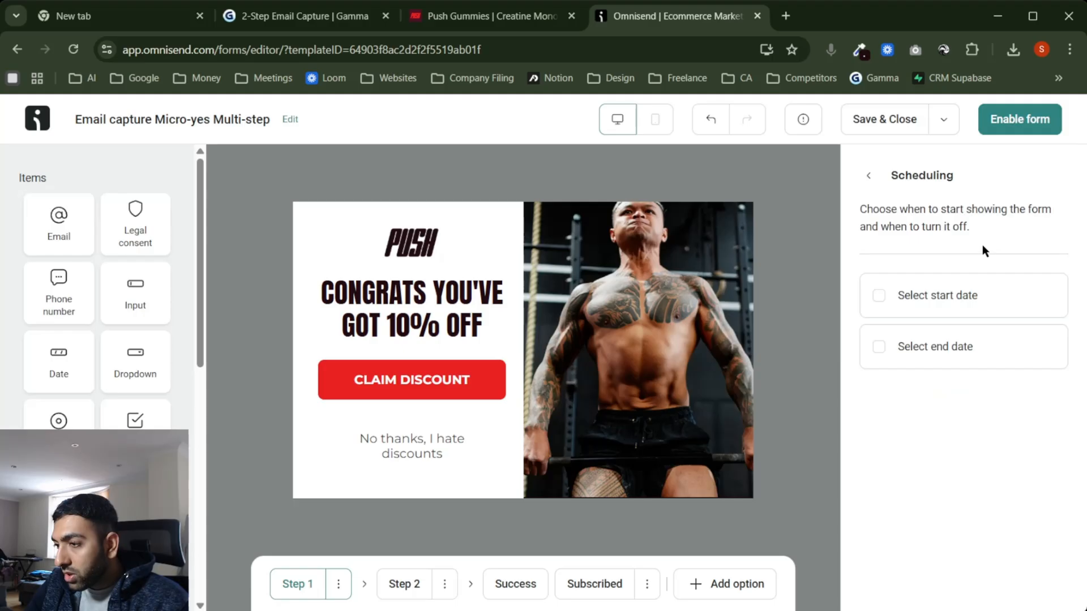
left_click(866, 176)
left_click(980, 375)
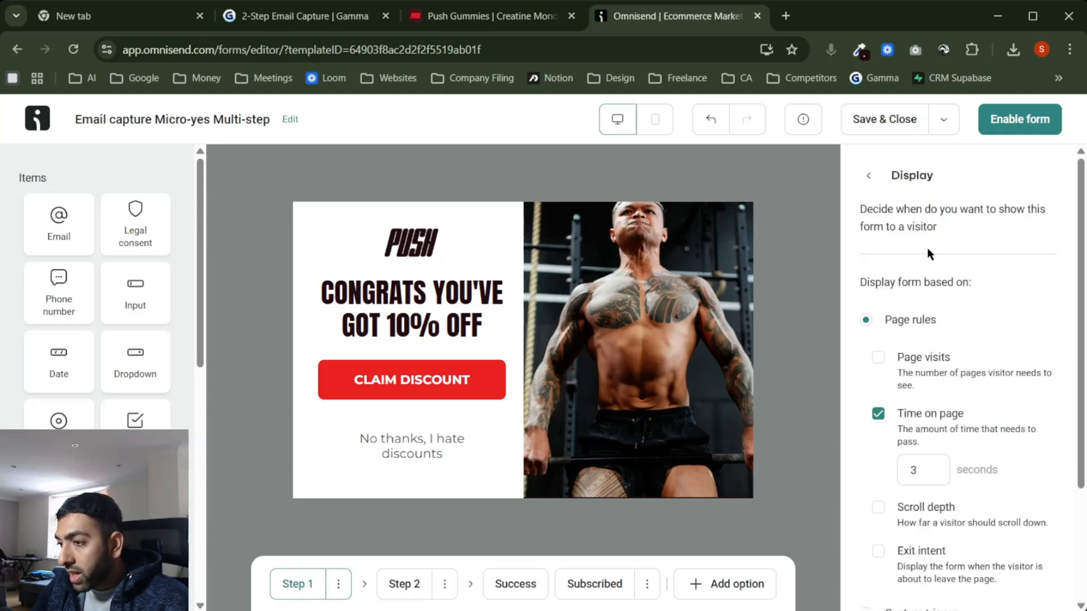
Step: Change the Time on page delay from 3 seconds to 4 seconds
scroll(980, 305, "down", 2)
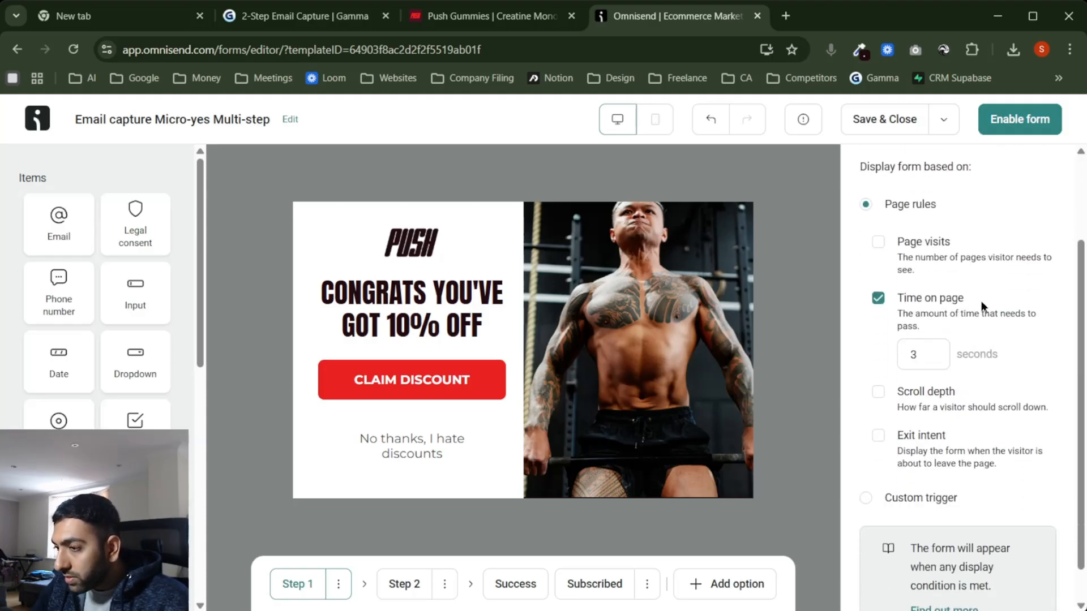
left_click(932, 352)
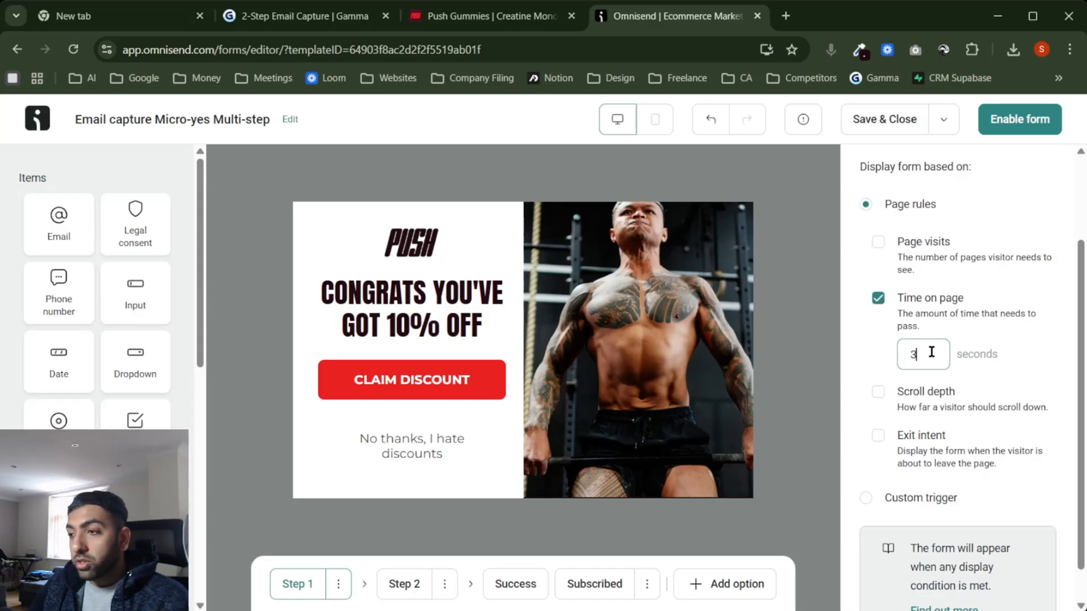
key("BackSpace")
type("4")
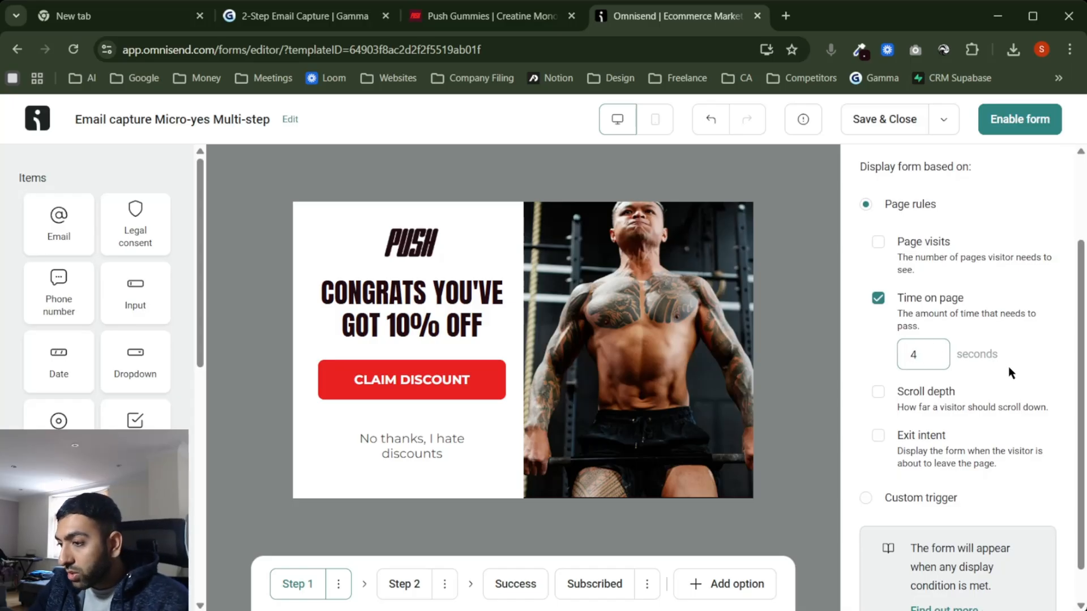
left_click(1011, 208)
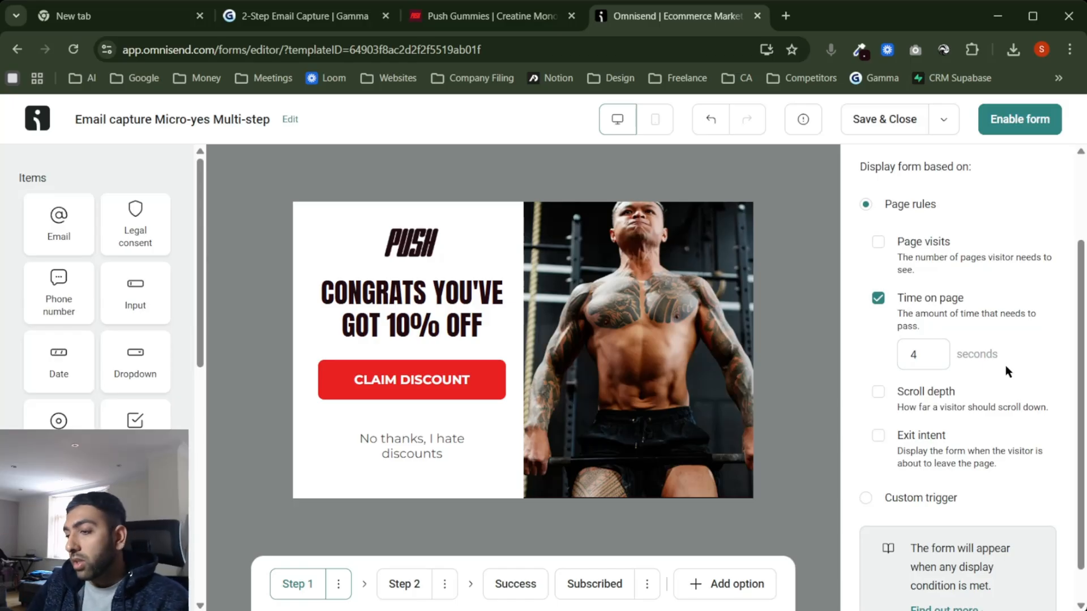
scroll(972, 424, "down", 1)
scroll(972, 424, "up", 3)
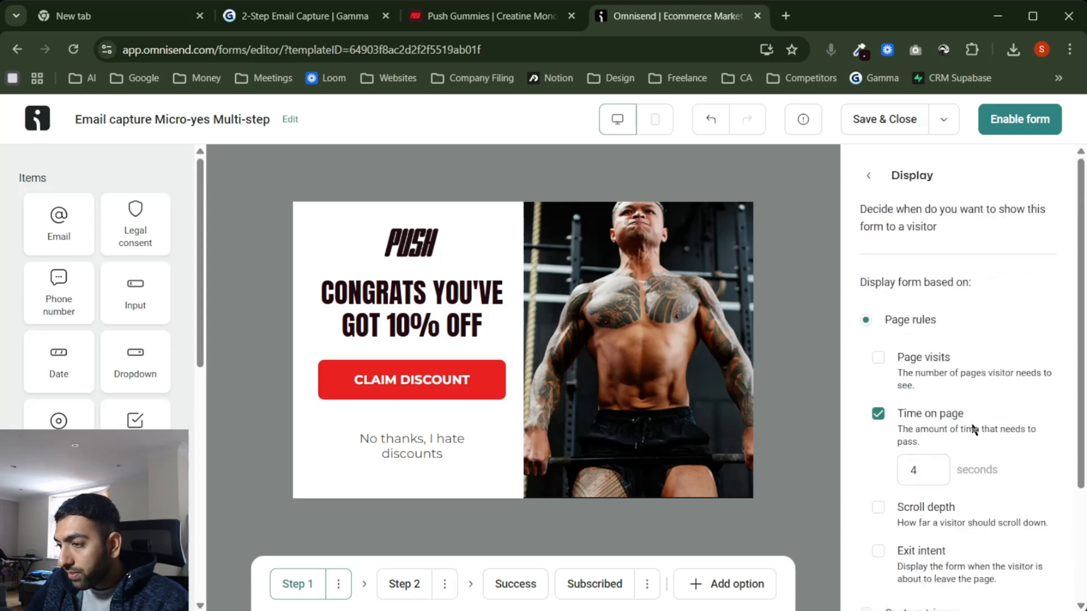
left_click(875, 175)
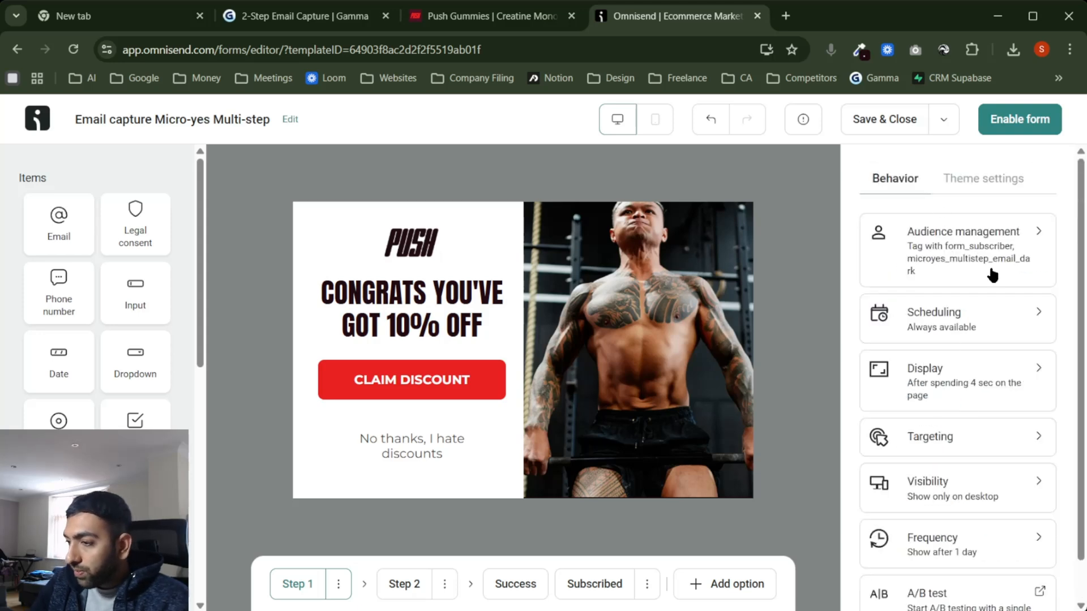
Step: In Targeting, hide the popup from existing contacts and review the page and location options
left_click(997, 449)
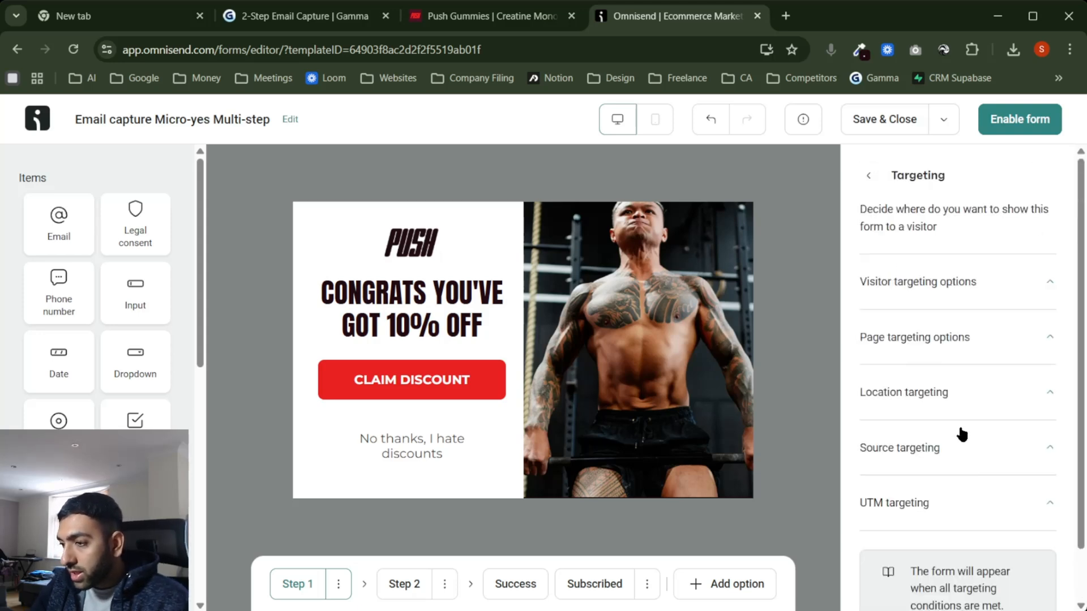
left_click(1026, 280)
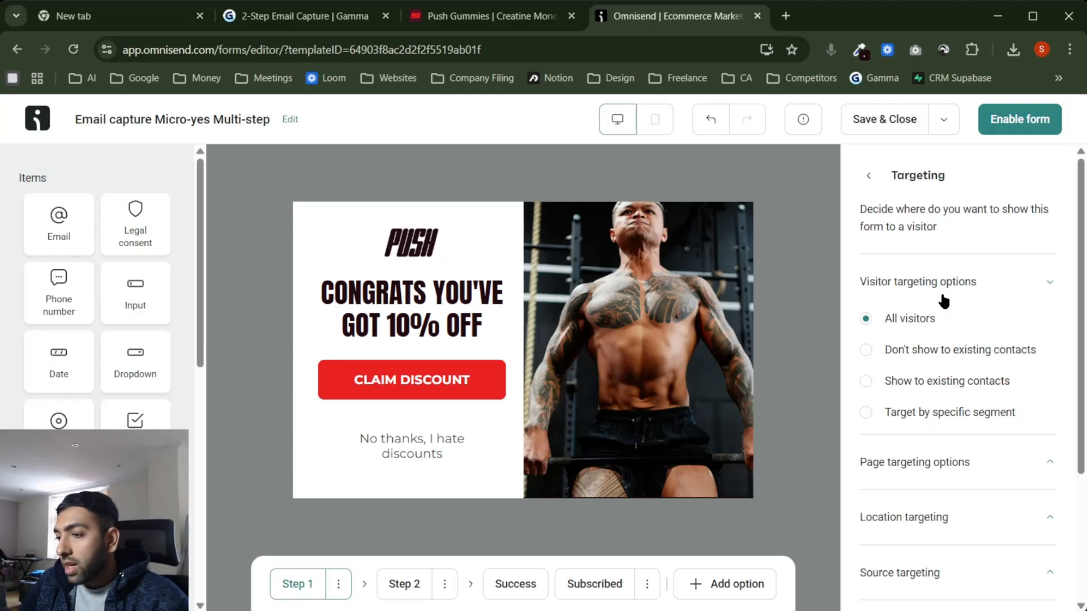
left_click(914, 355)
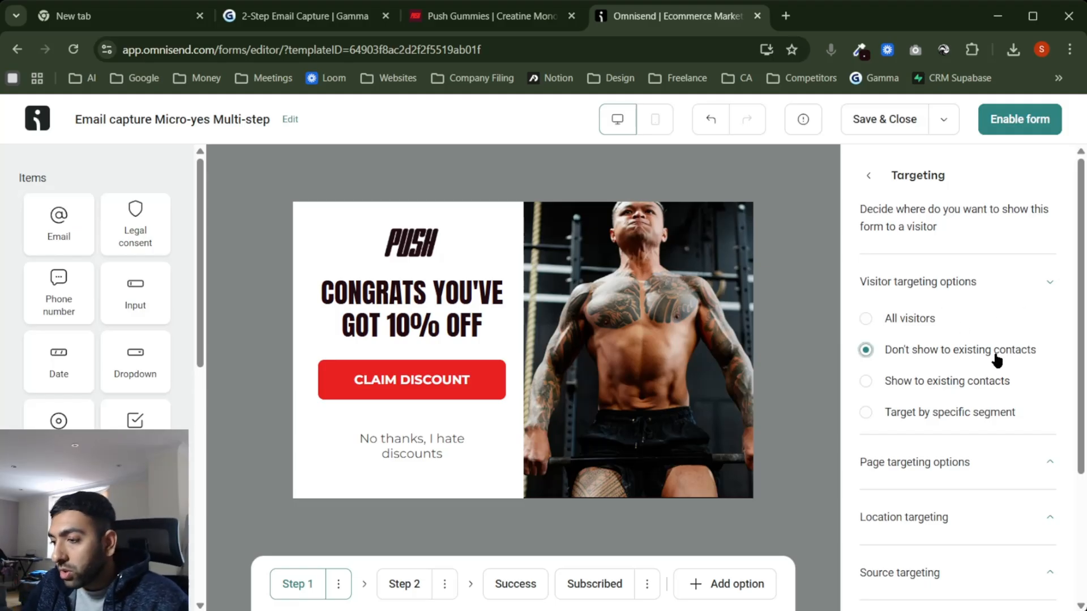
left_click(954, 286)
left_click(940, 336)
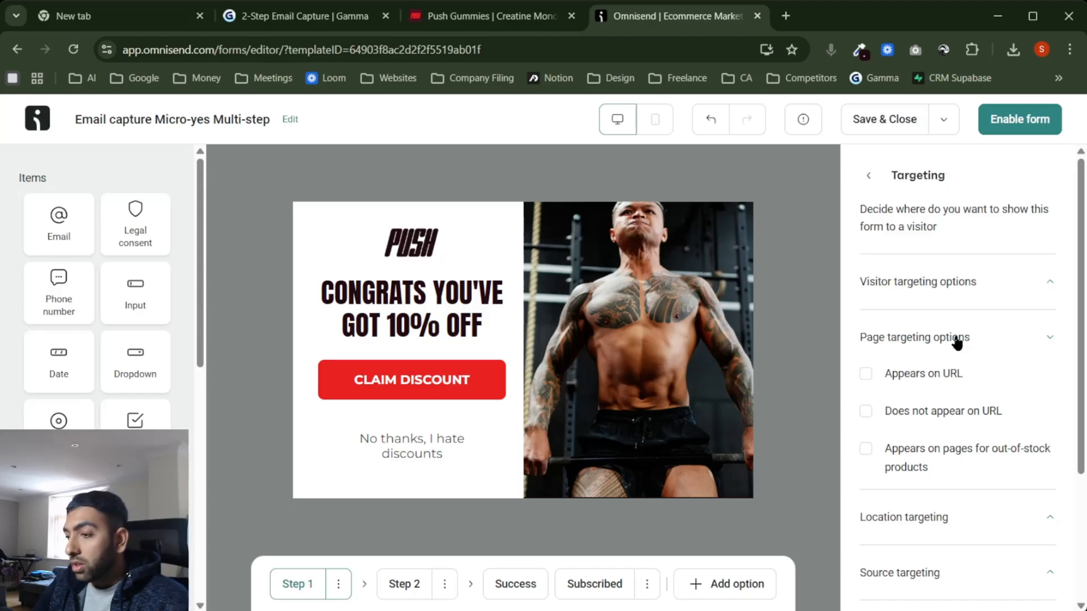
left_click(956, 340)
left_click(943, 391)
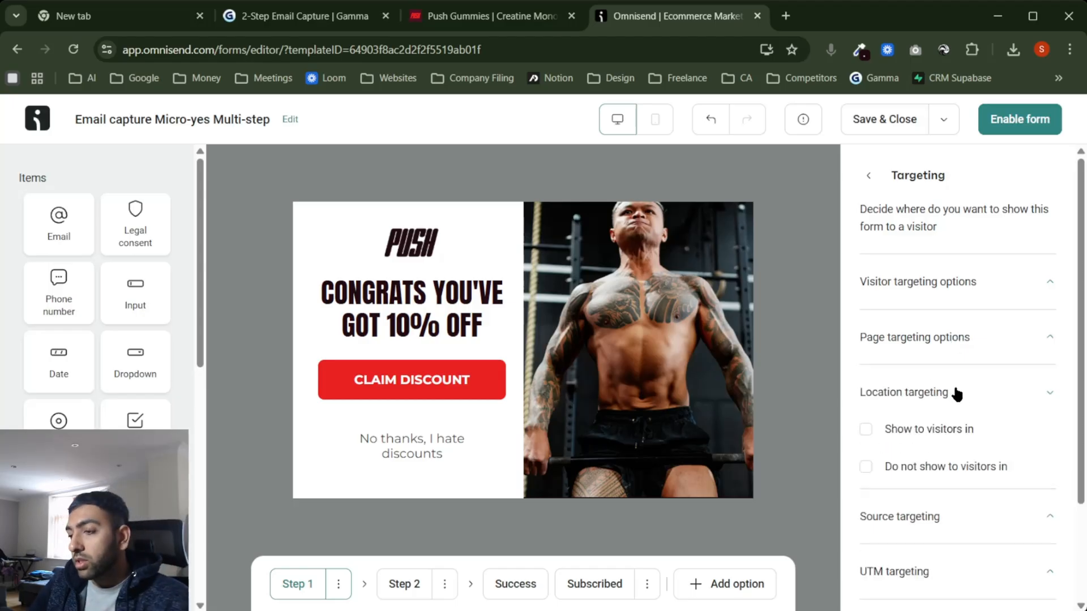
left_click(955, 392)
Step: Review the Source and UTM targeting options, then open Visibility showing desktop only
scroll(962, 441, "down", 1)
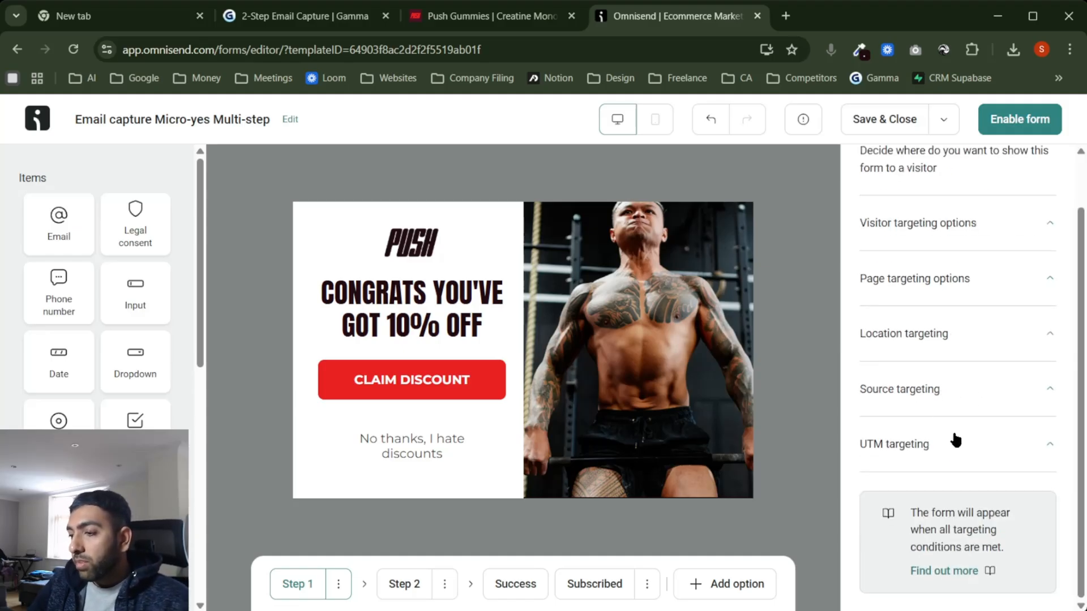
left_click(931, 391)
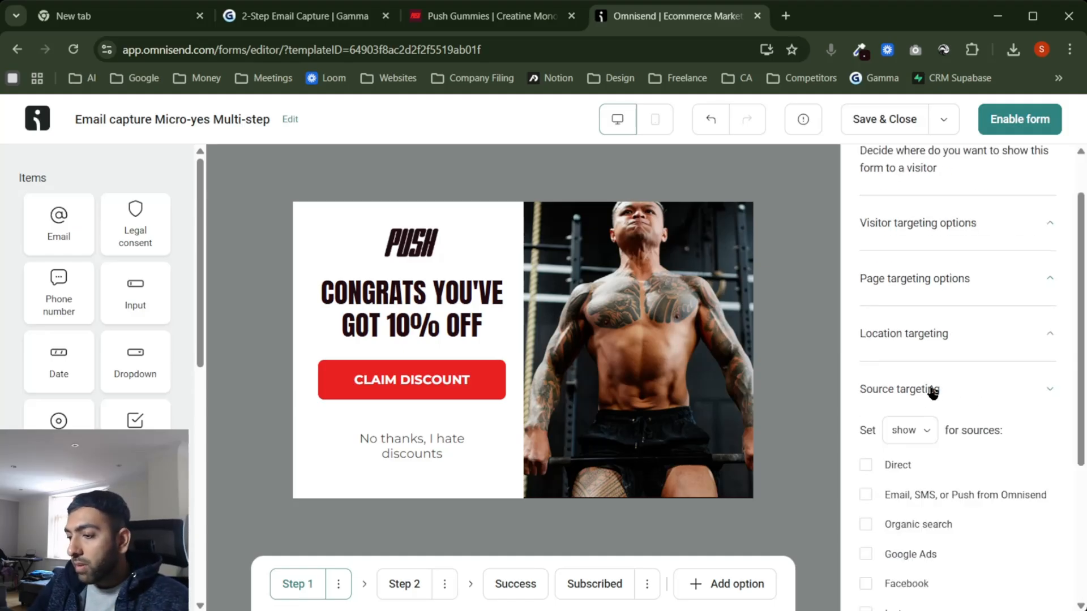
scroll(937, 388, "down", 1)
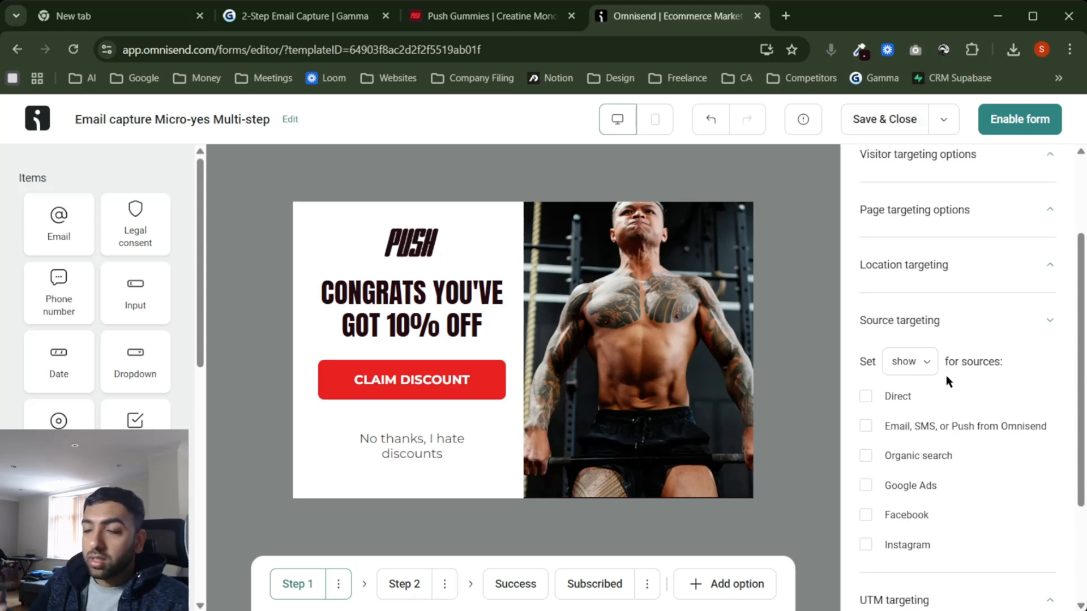
left_click(954, 320)
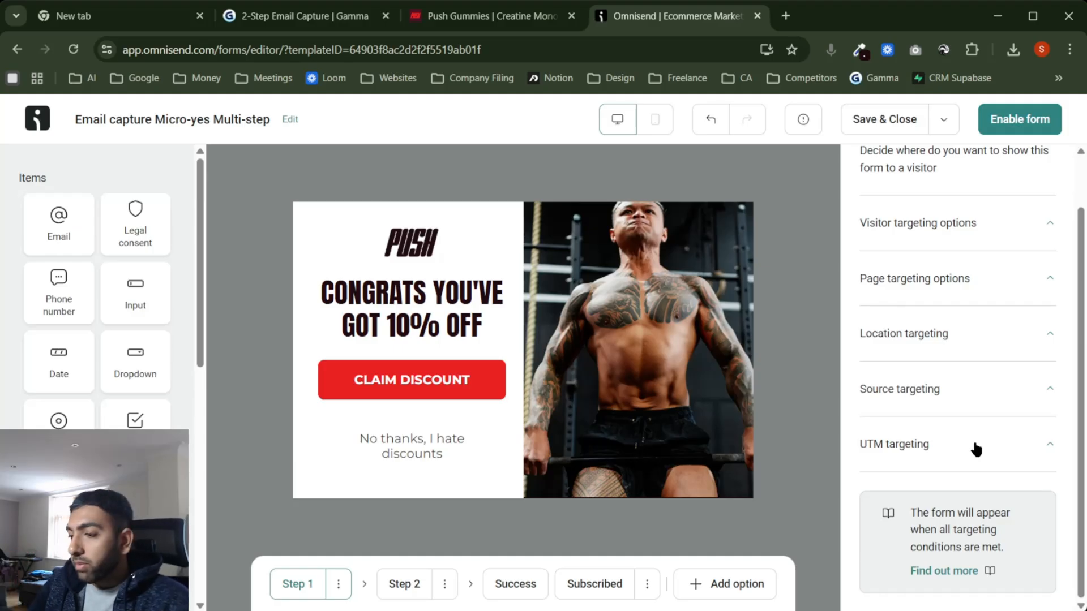
left_click(983, 447)
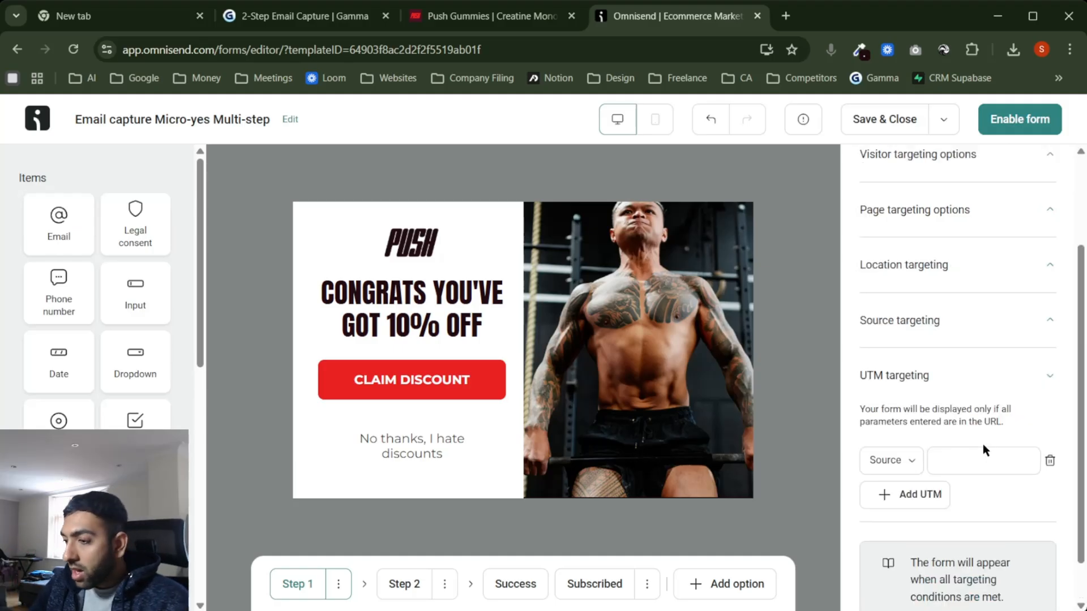
left_click(918, 376)
left_click(869, 176)
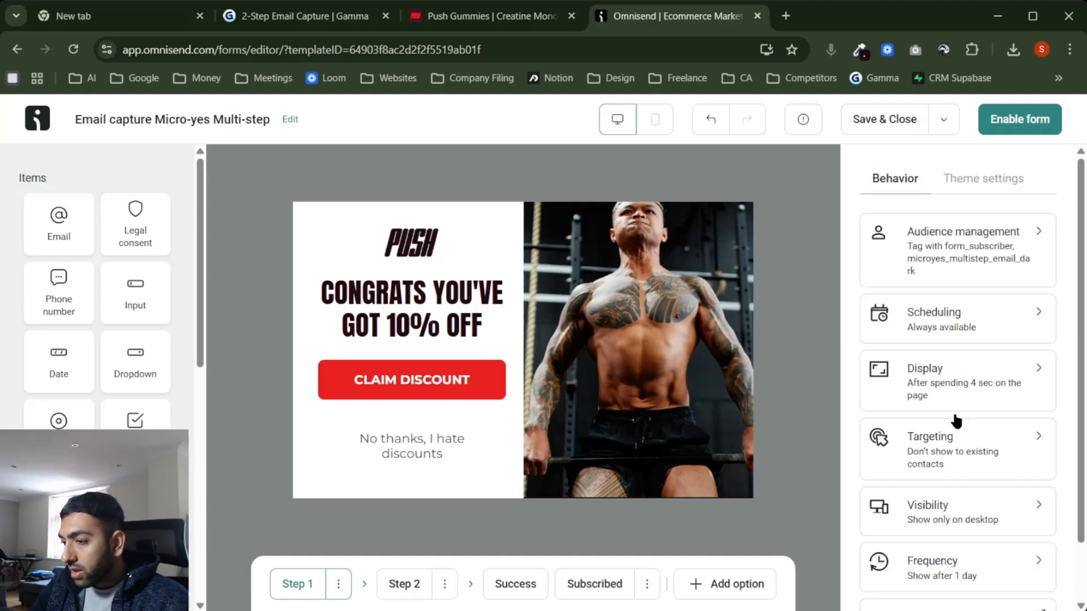
left_click(989, 452)
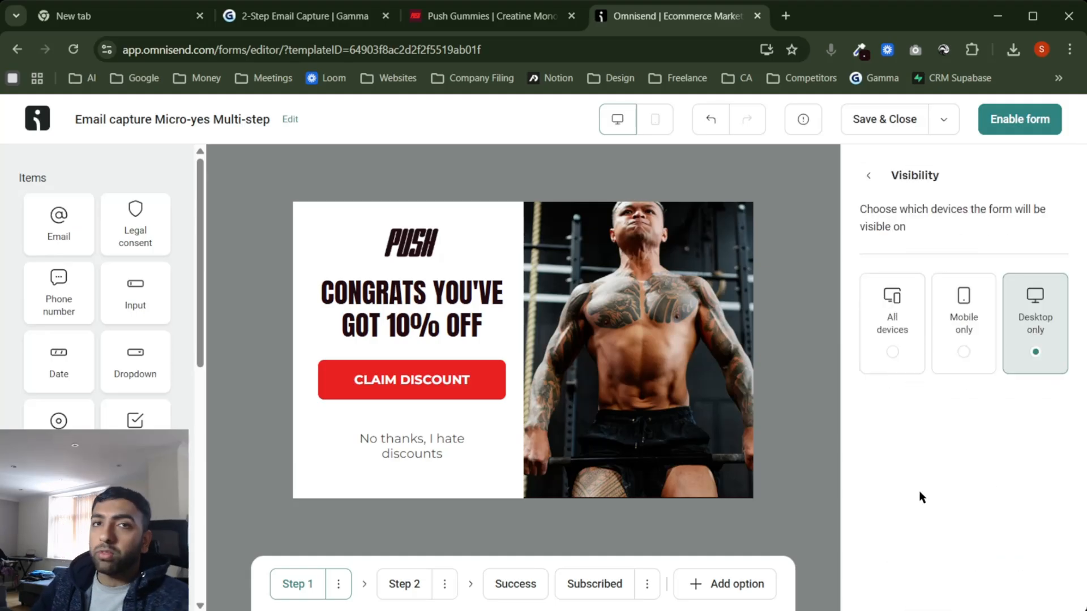
Step: Leave Visibility and open the Frequency settings, currently once every 1 day
left_click(869, 176)
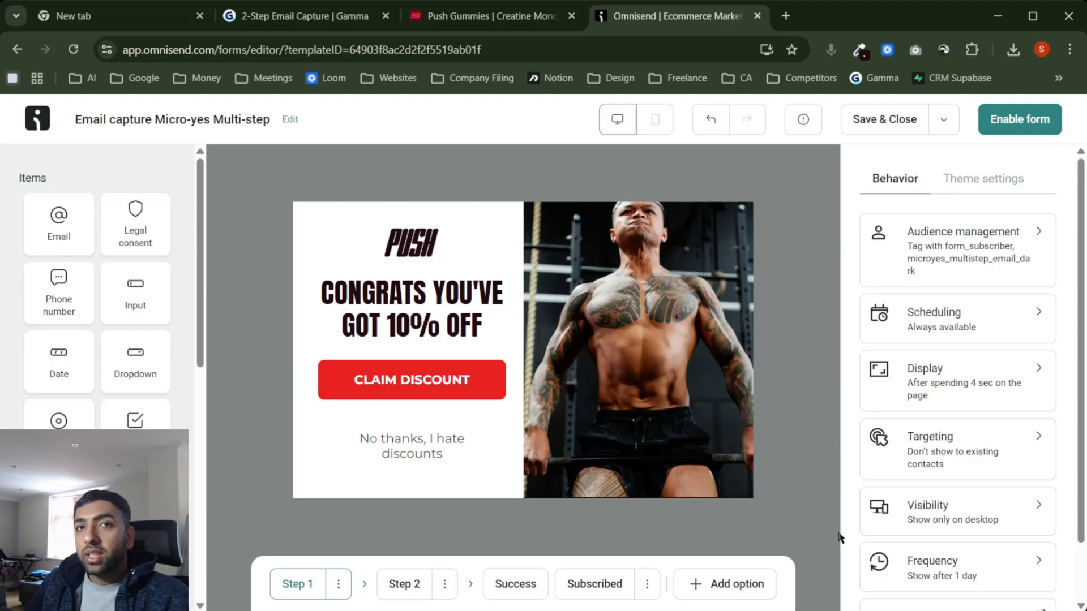
left_click(972, 566)
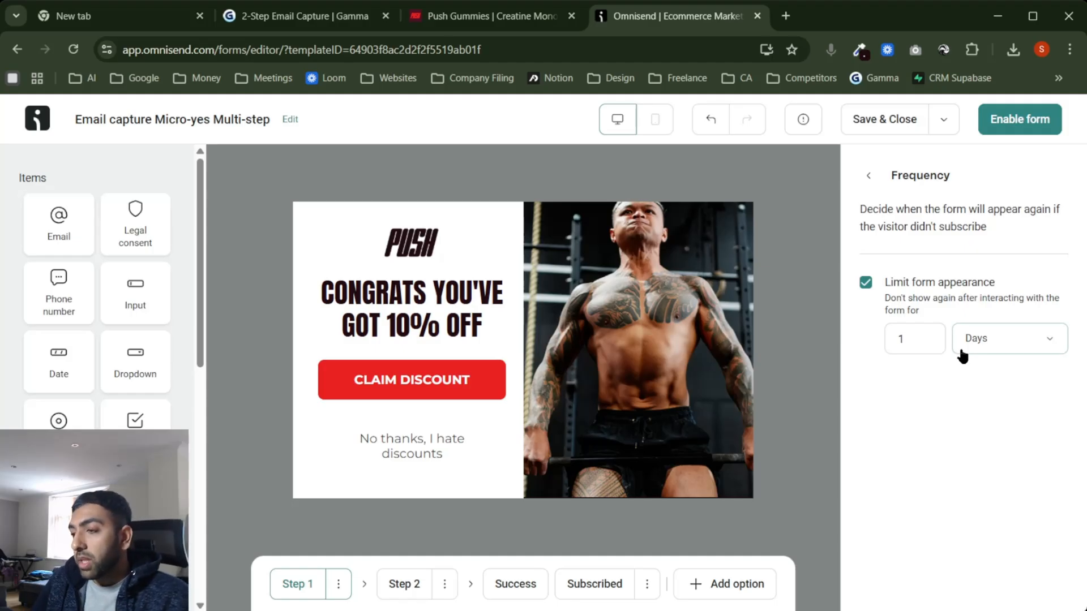
Step: Change the reappearance frequency from 1 Day to 30 Minutes
left_click(1004, 338)
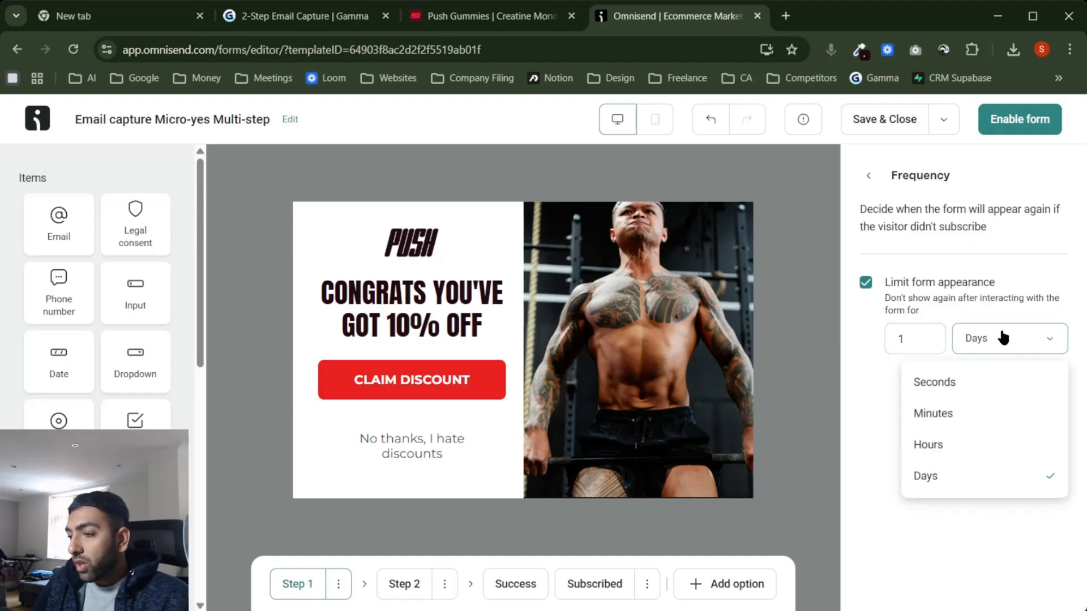
left_click(963, 414)
left_click(929, 343)
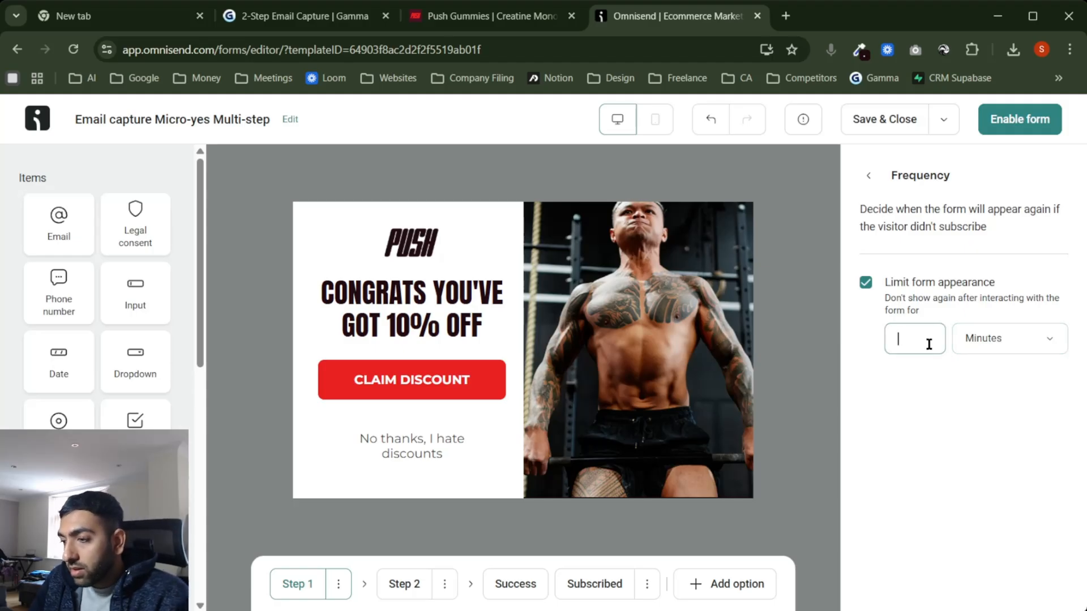
type("30")
left_click(939, 407)
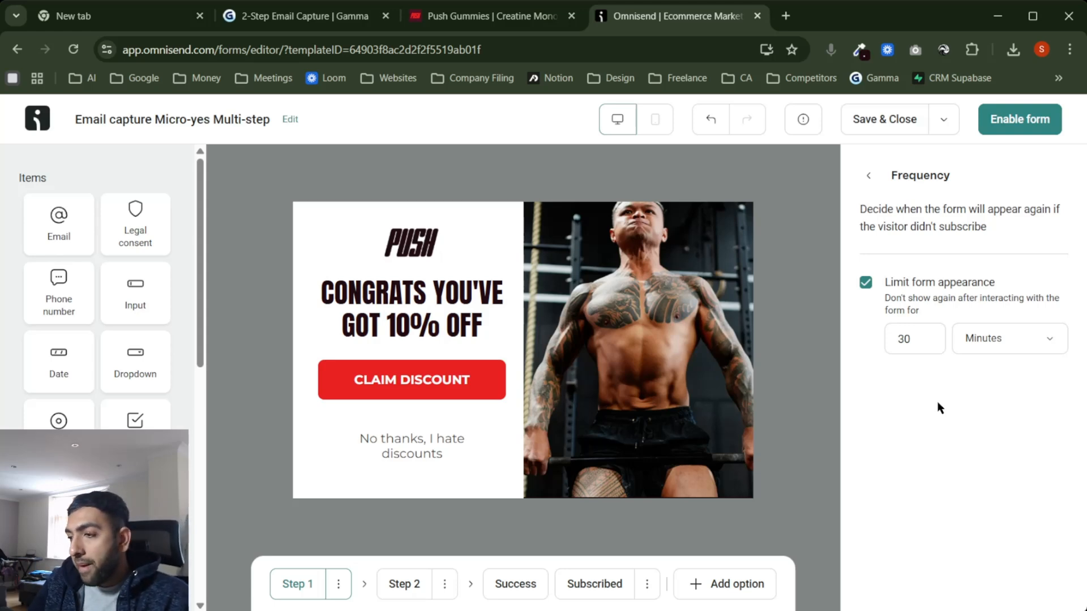
left_click(869, 175)
scroll(957, 390, "down", 2)
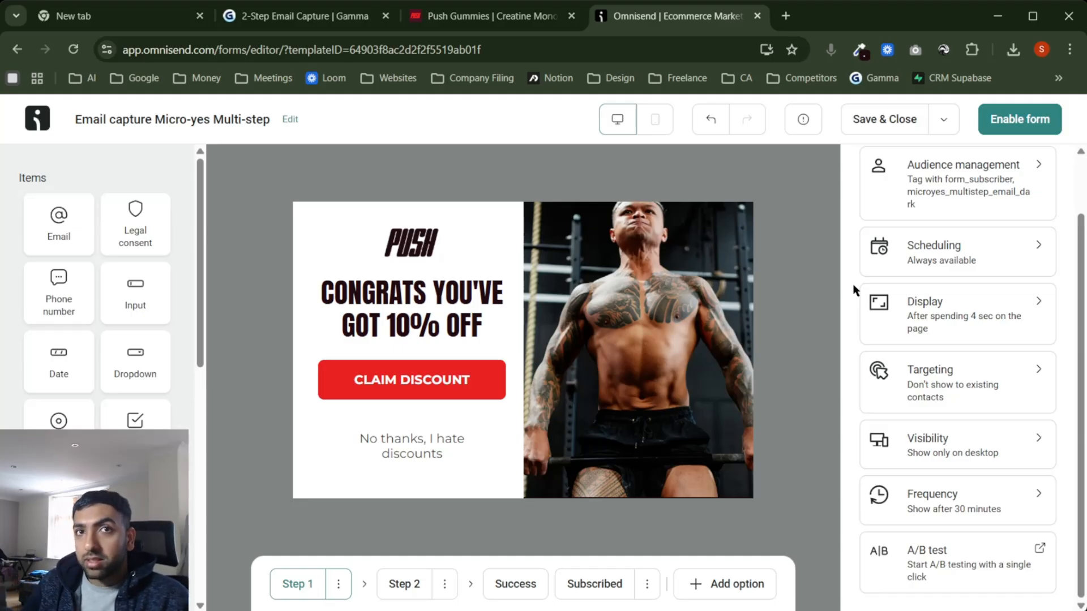
scroll(924, 262, "up", 2)
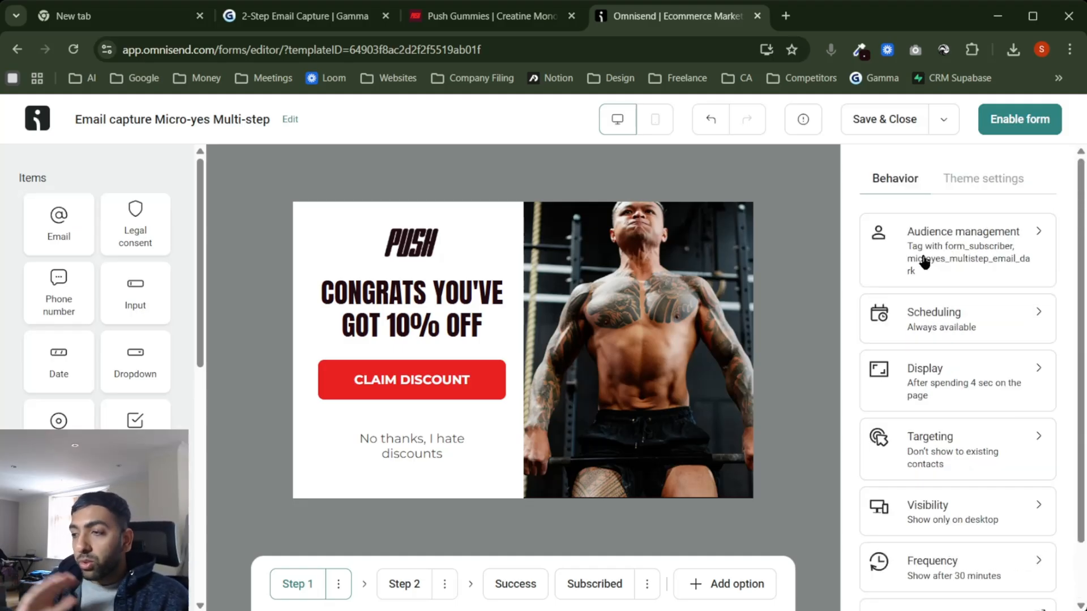
Step: Preview the Step 2, Success and Subscribed steps, selecting the Success form's layout
left_click(411, 588)
left_click(516, 587)
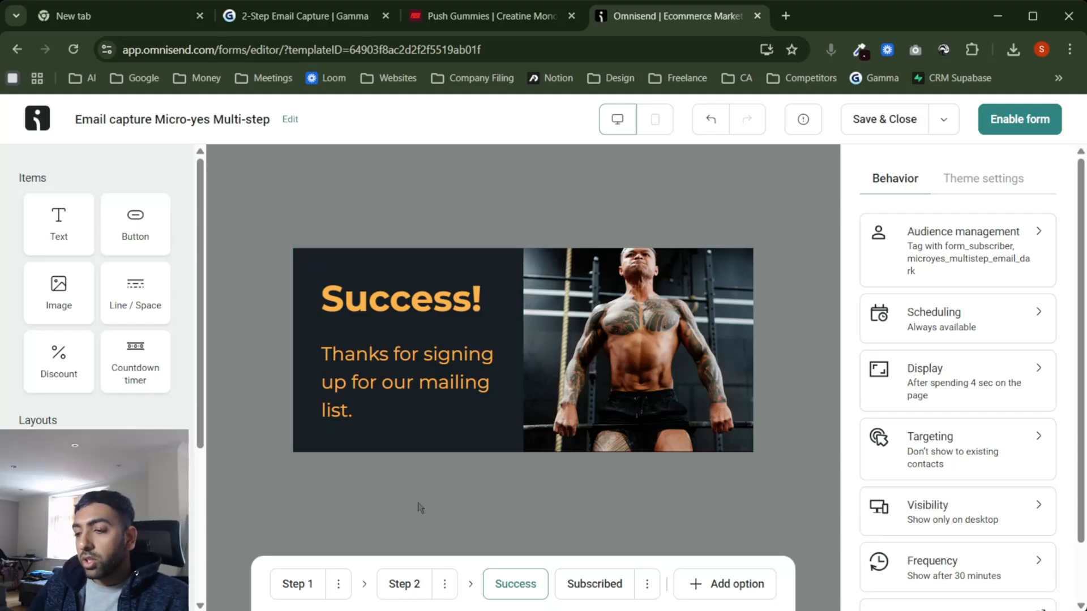
left_click(566, 586)
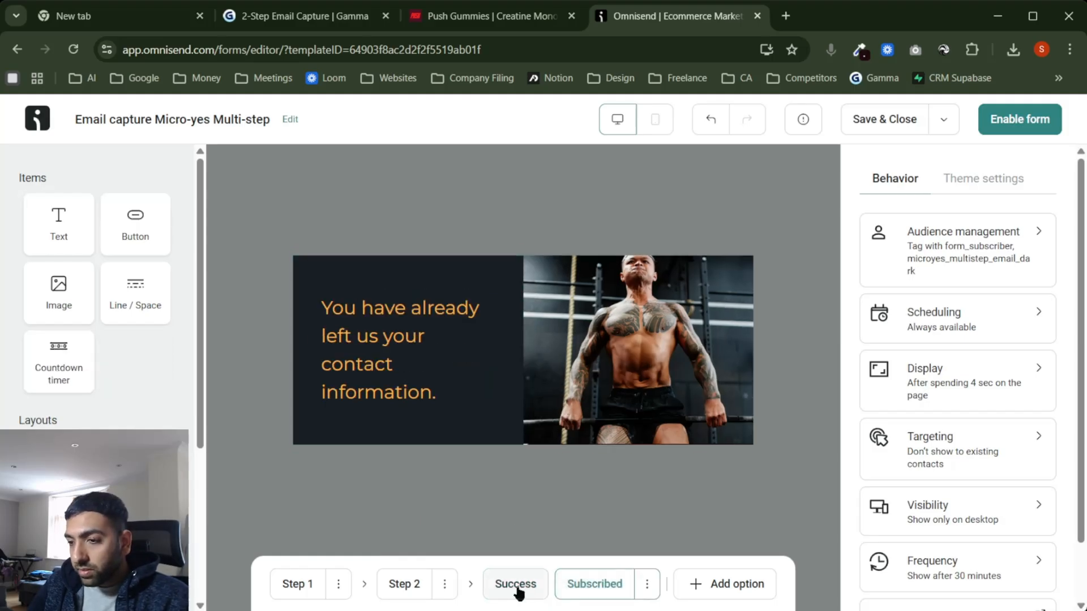
left_click(515, 586)
left_click(405, 262)
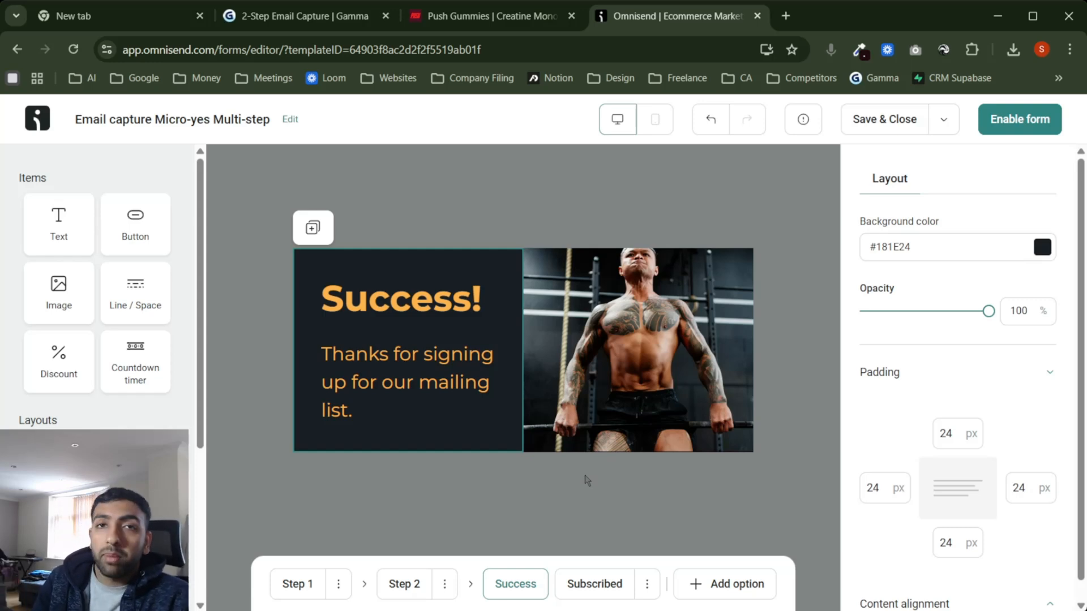
left_click(609, 592)
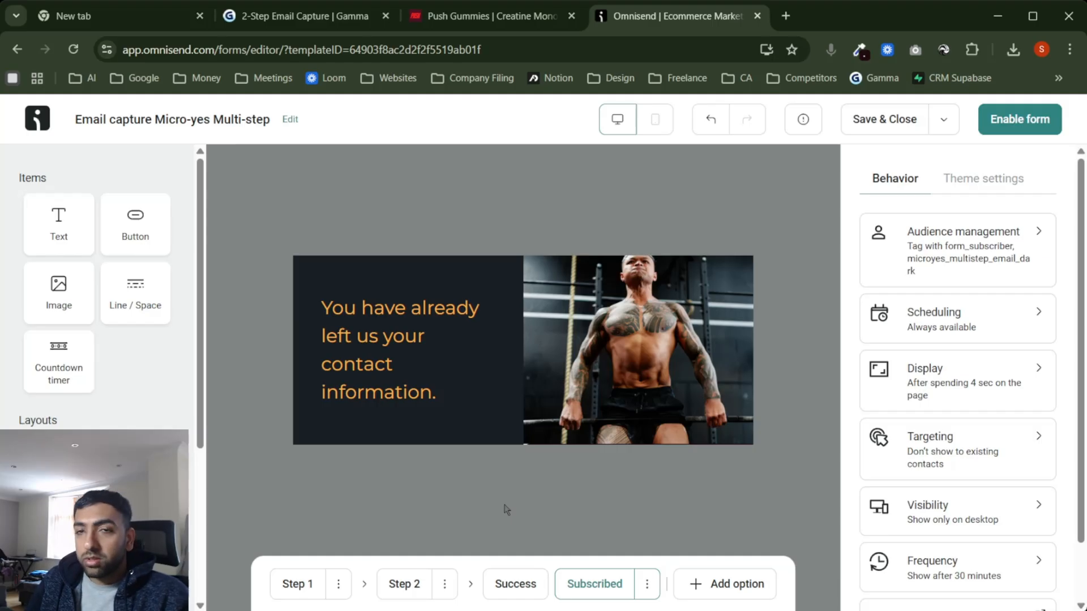
left_click(512, 592)
Step: Preview each step again from Step 1, then open Visibility confirming desktop only
left_click(291, 586)
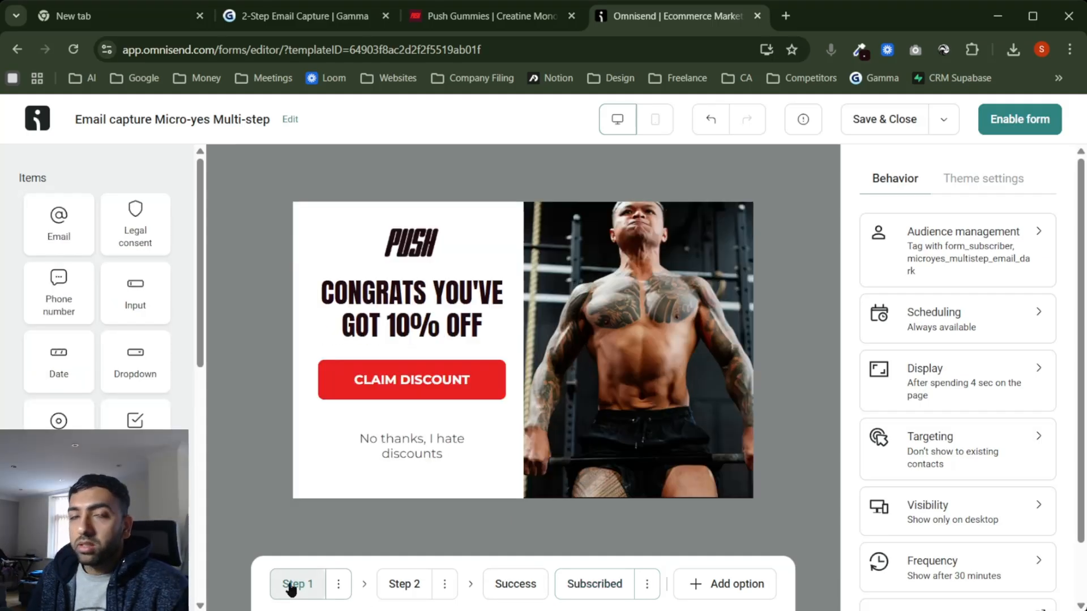
left_click(402, 589)
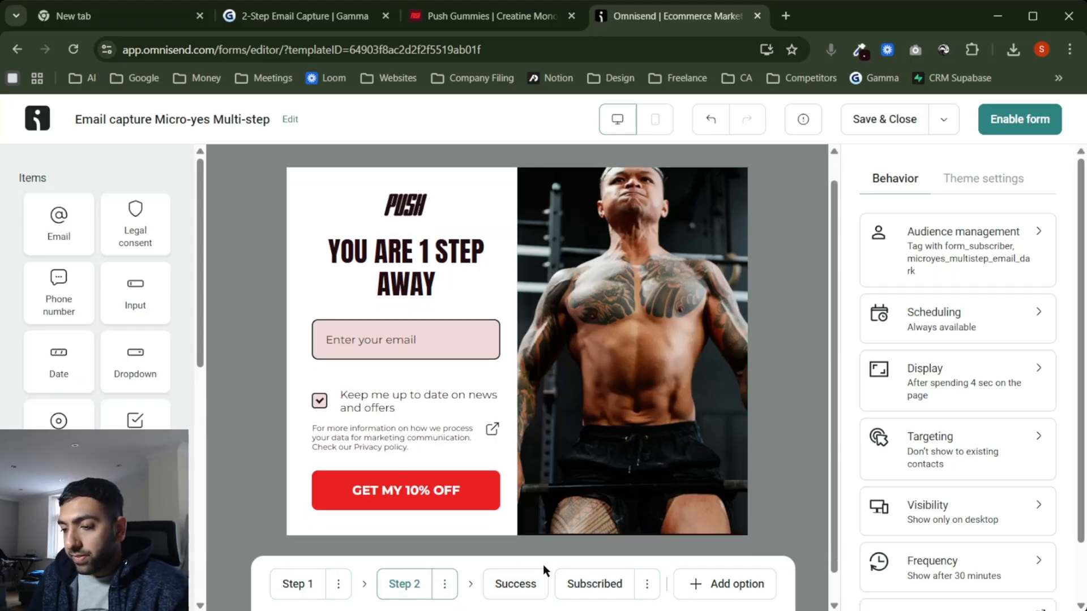
left_click(535, 583)
left_click(592, 586)
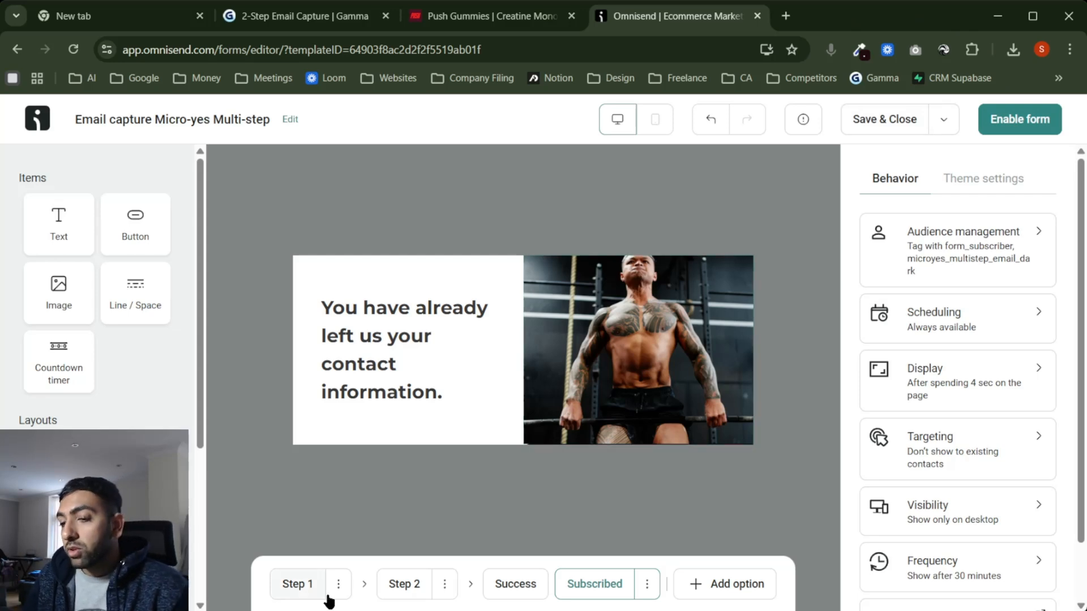
left_click(293, 585)
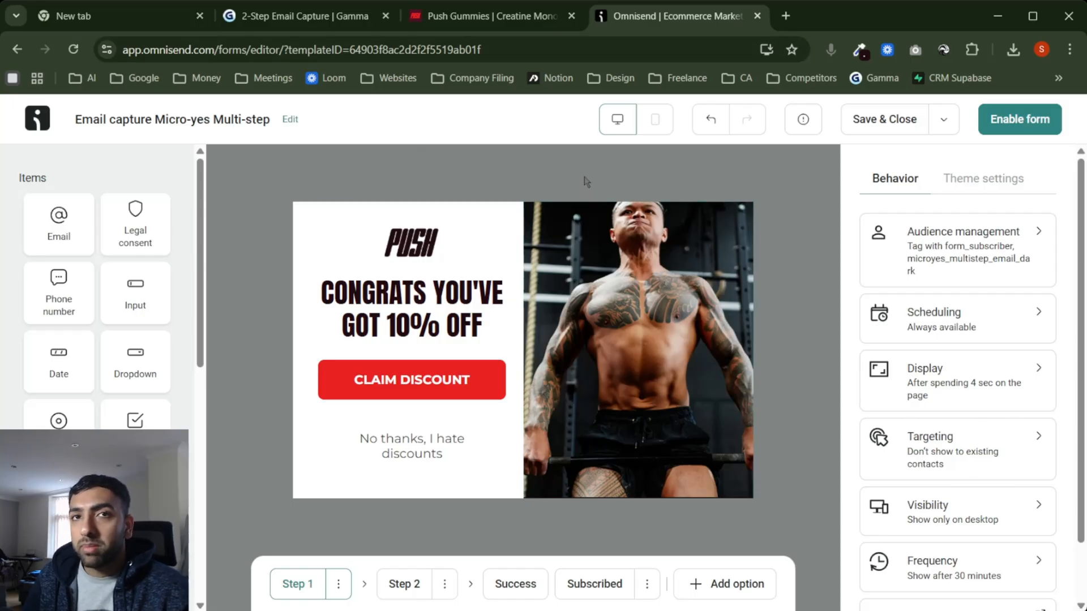
left_click(946, 528)
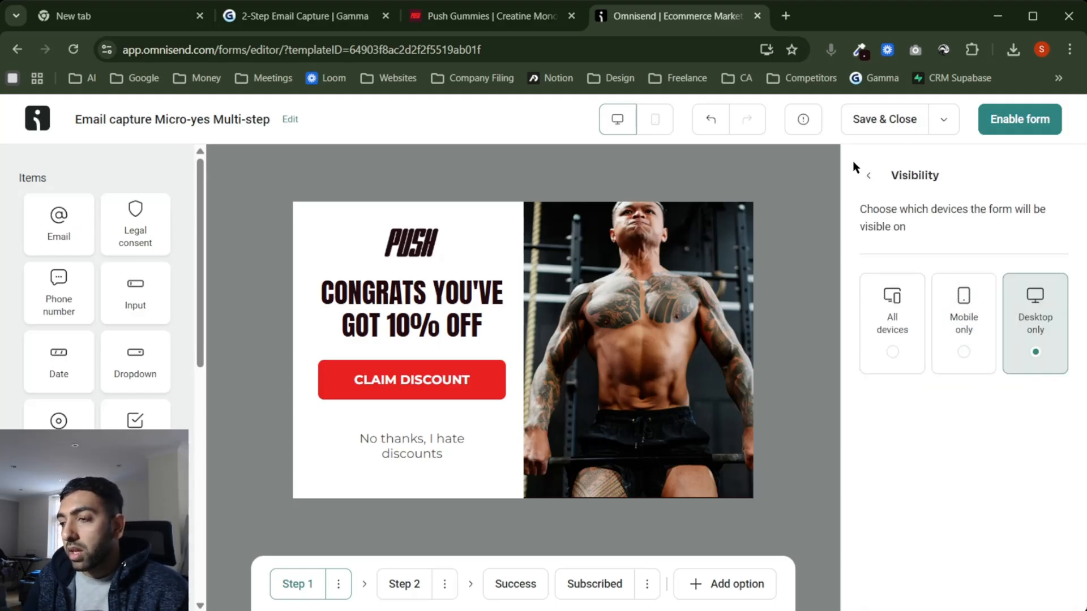
Step: Save and close the desktop popup, then start a form from the Micro-yes Multi-step email collection template
left_click(870, 176)
left_click(891, 121)
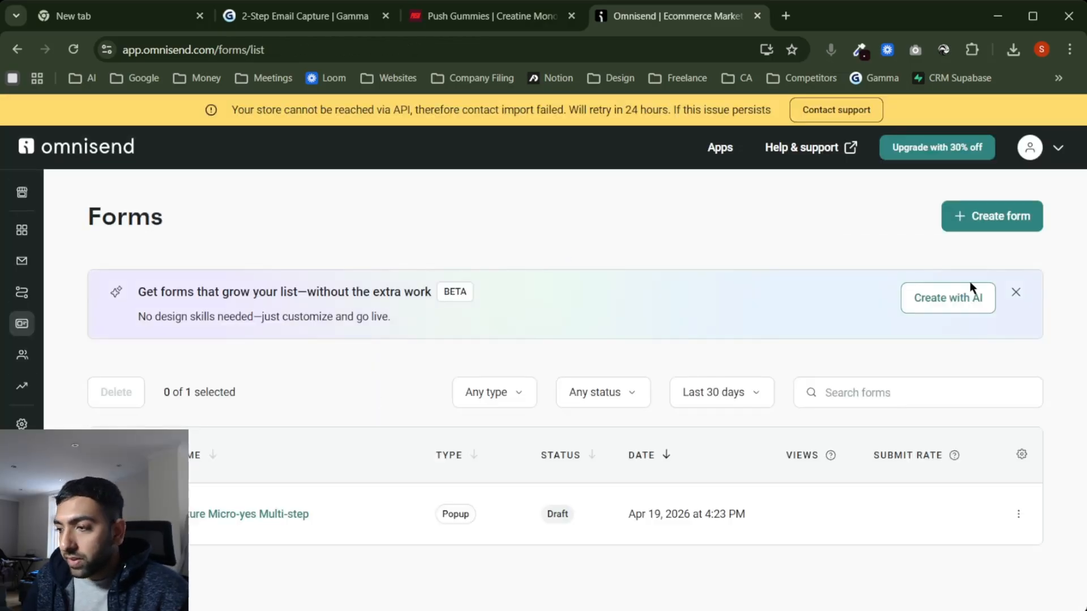
left_click(970, 215)
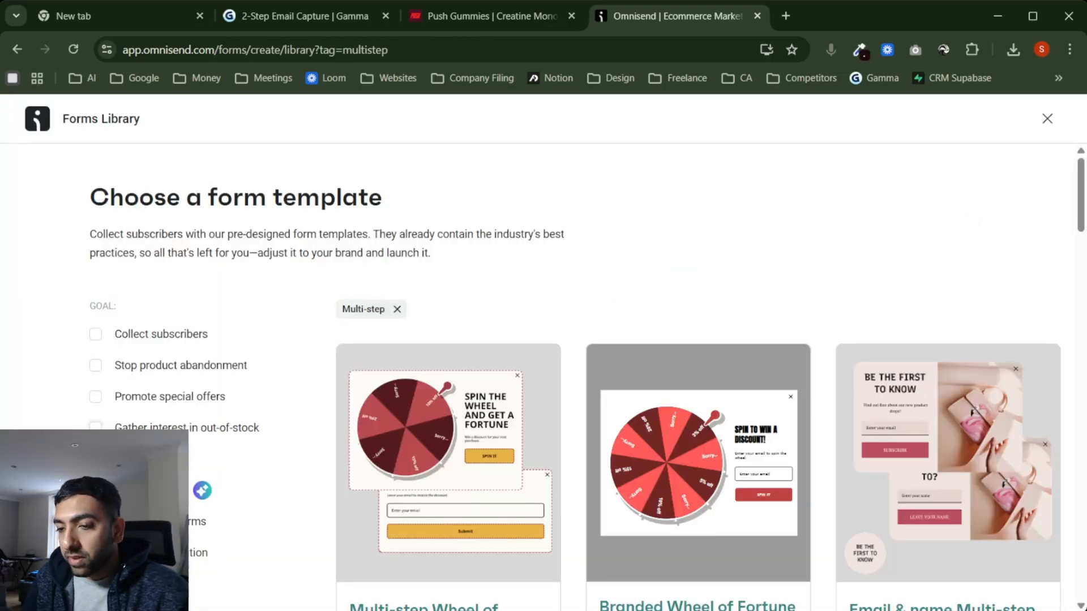
scroll(339, 412, "down", 18)
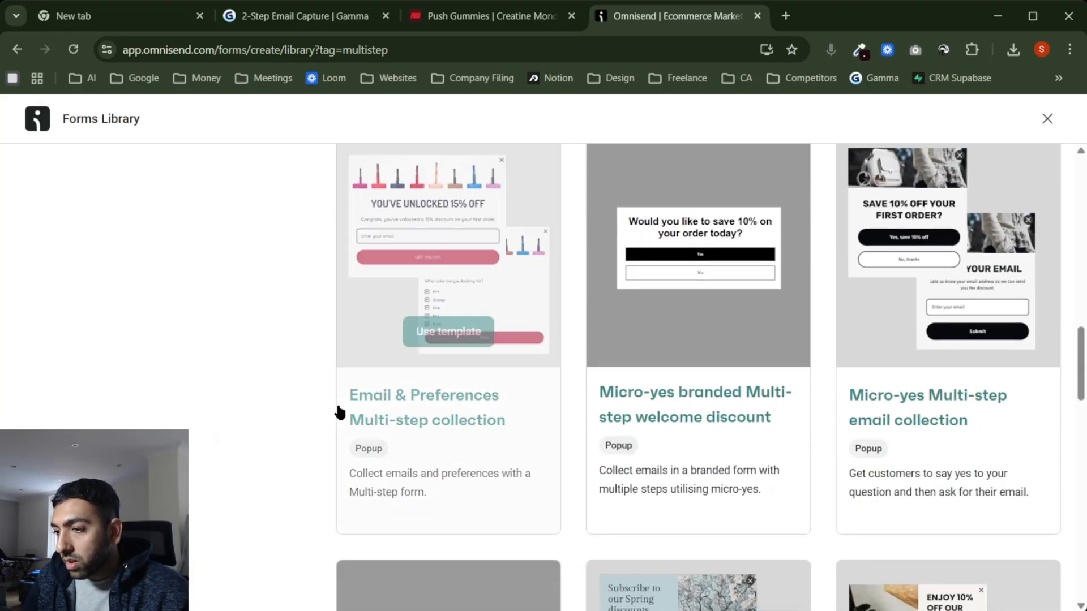
scroll(338, 412, "up", 2)
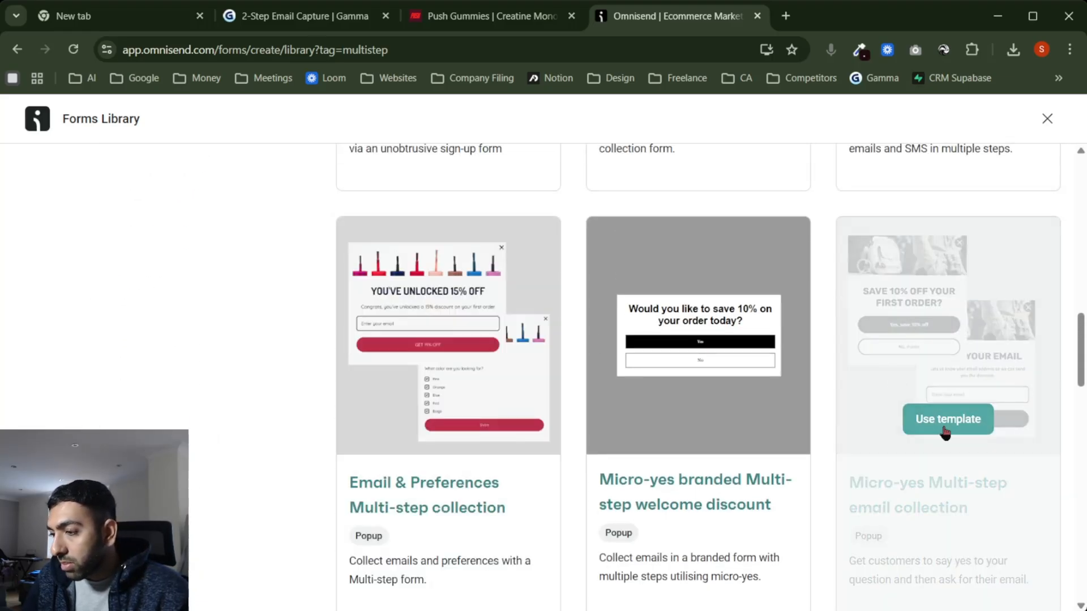
left_click(948, 430)
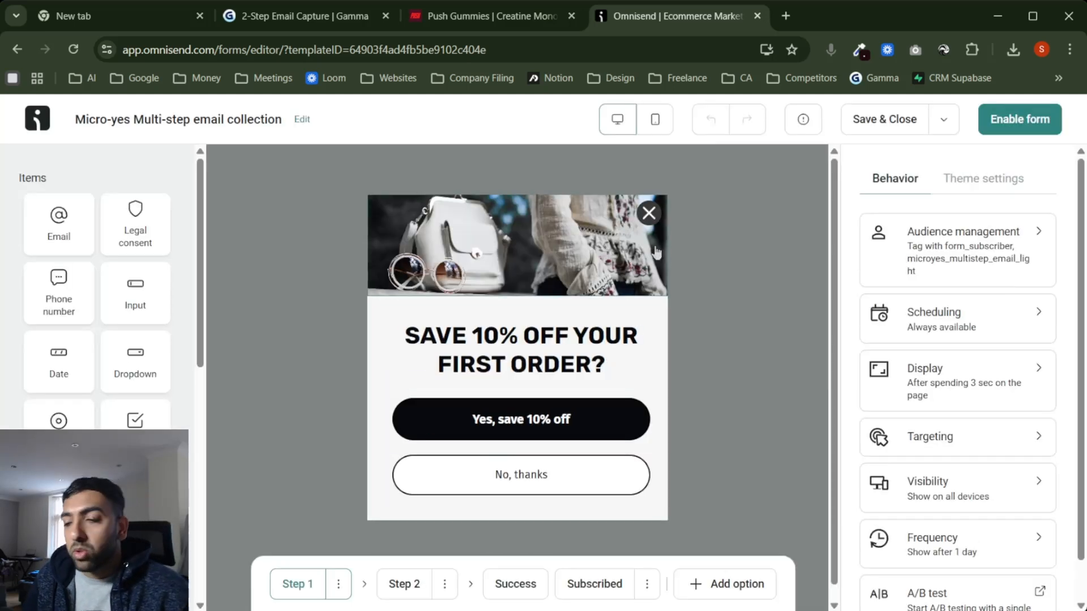
Step: Replace the header background with the tattooed gym photo and add an empty image block below it
left_click(657, 125)
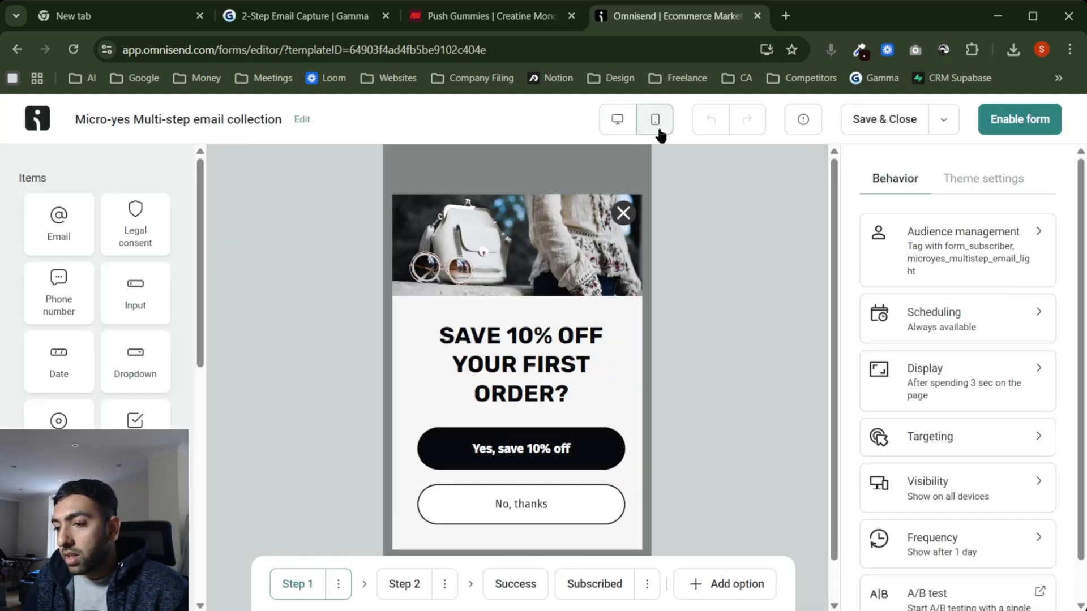
left_click(621, 130)
left_click(517, 248)
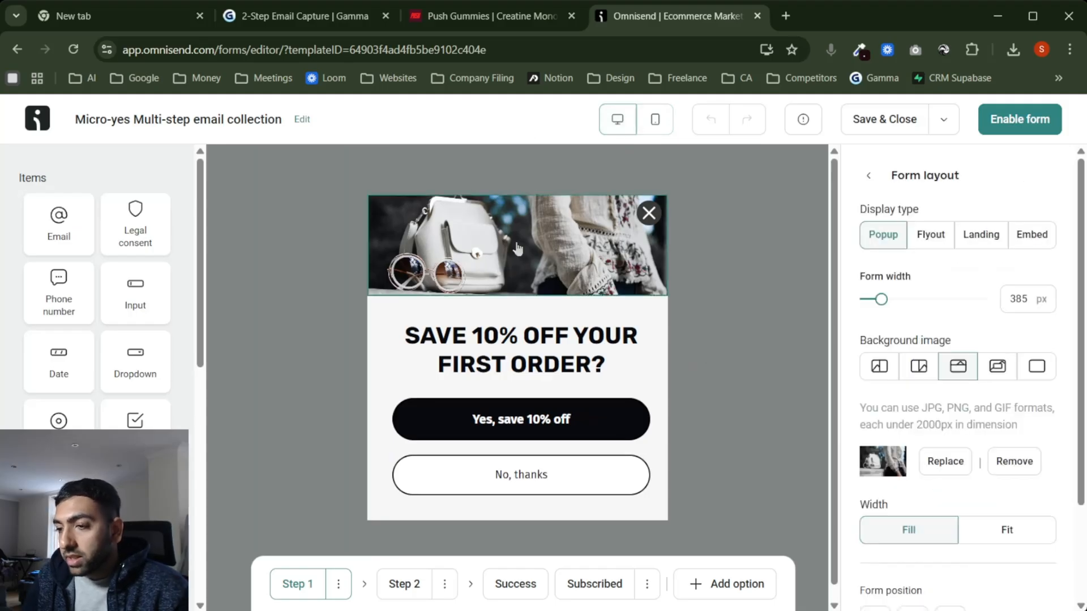
left_click(945, 462)
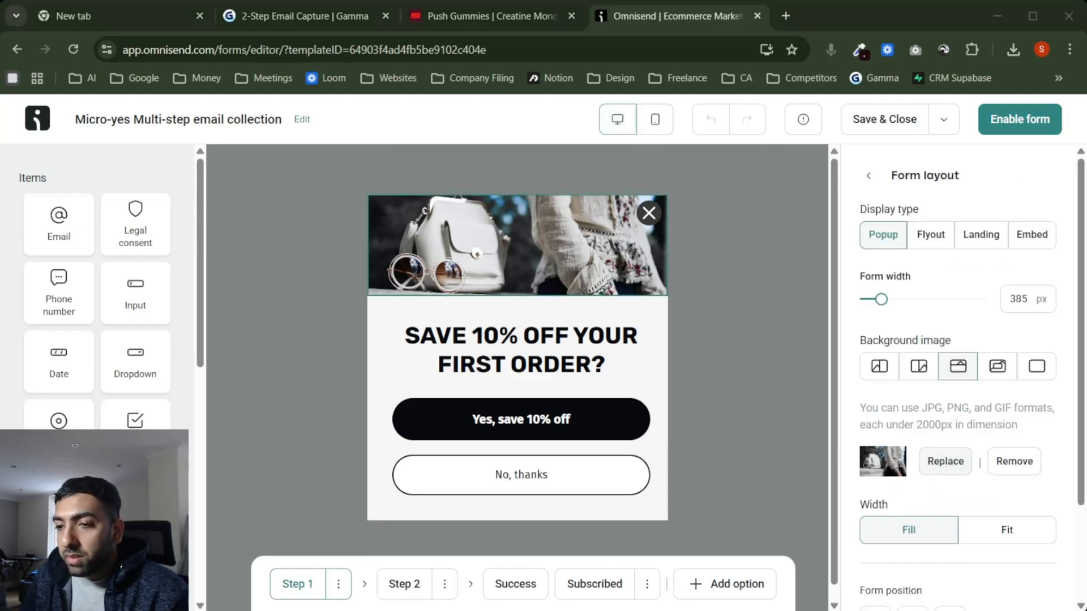
left_click(596, 571)
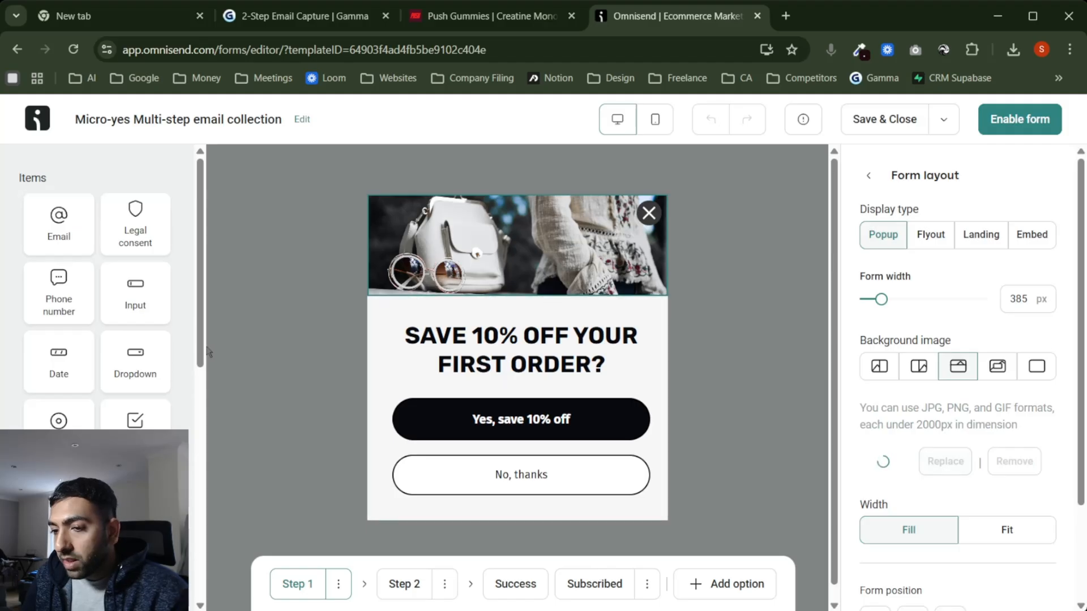
scroll(142, 396, "down", 3)
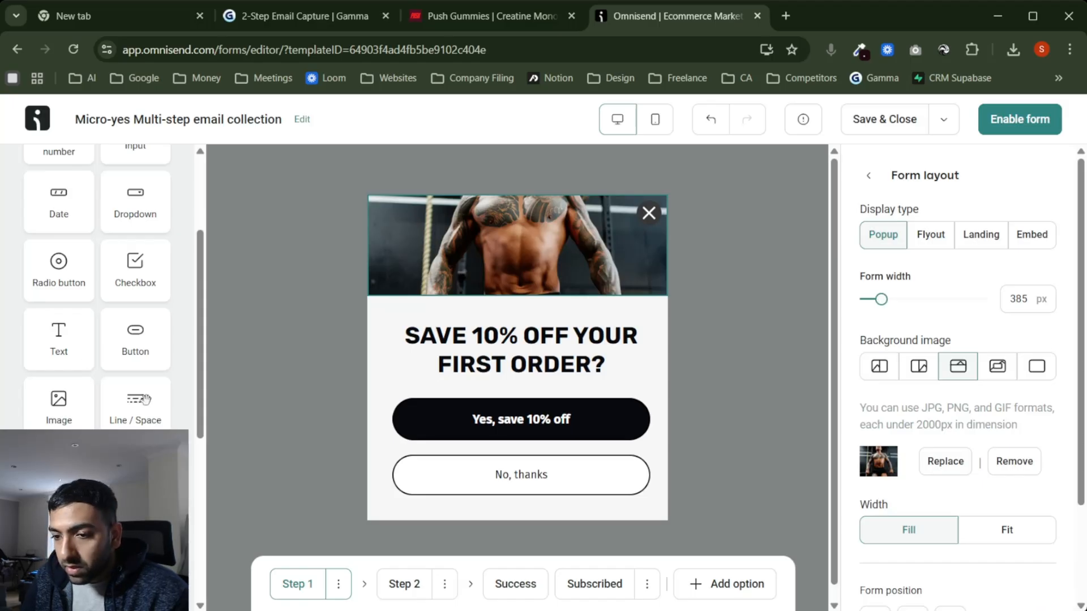
left_click_drag(56, 400, 532, 333)
Step: Upload the PUSH logo into the new image block and shrink it above the SAVE 10% OFF heading
scroll(747, 347, "up", 2)
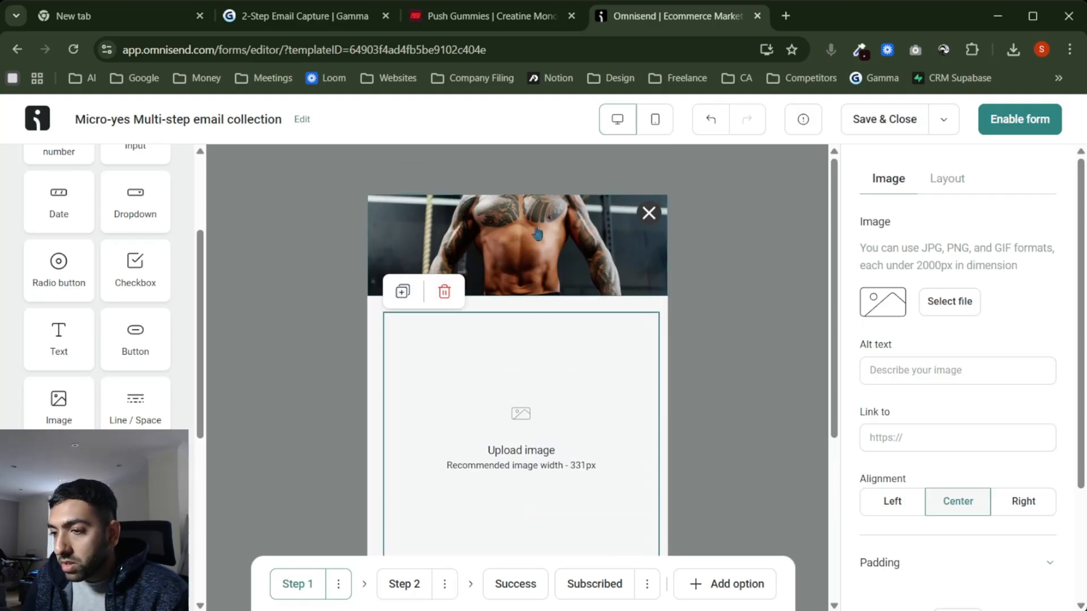
scroll(753, 388, "down", 8)
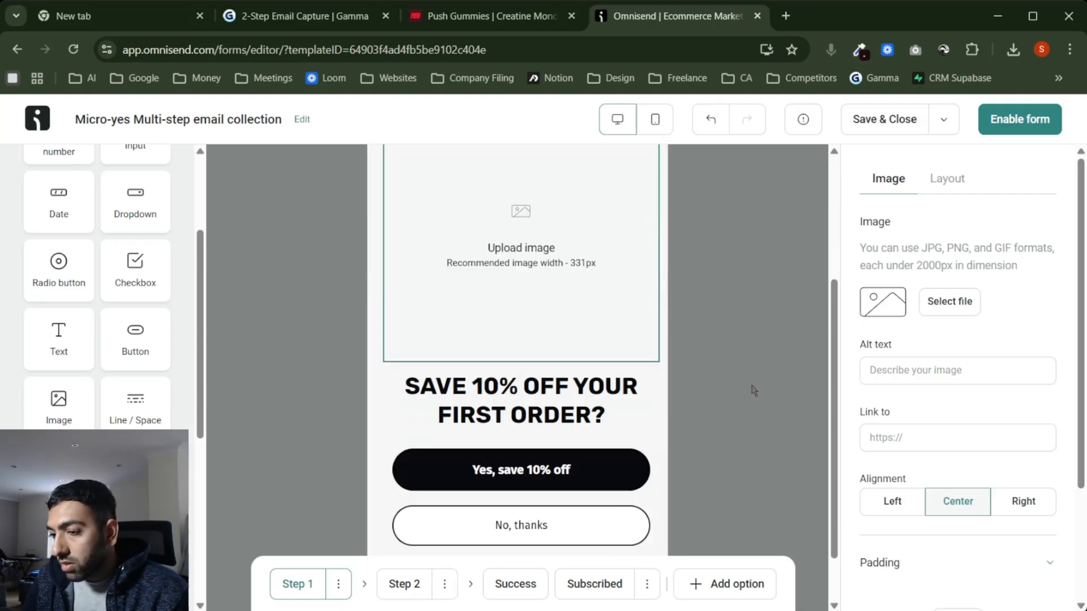
scroll(753, 389, "up", 5)
left_click(939, 315)
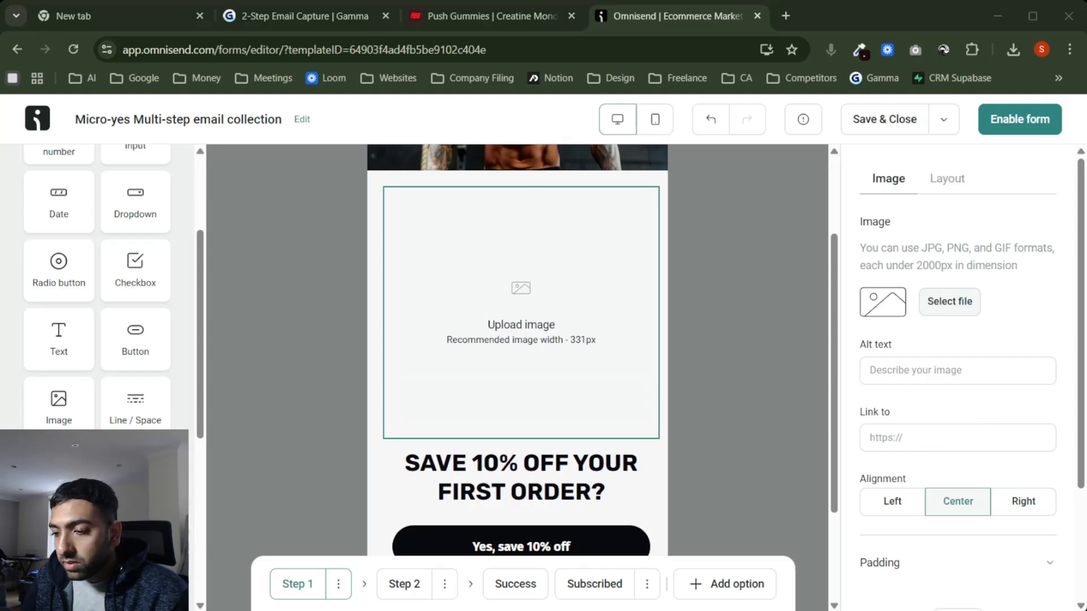
double_click(291, 277)
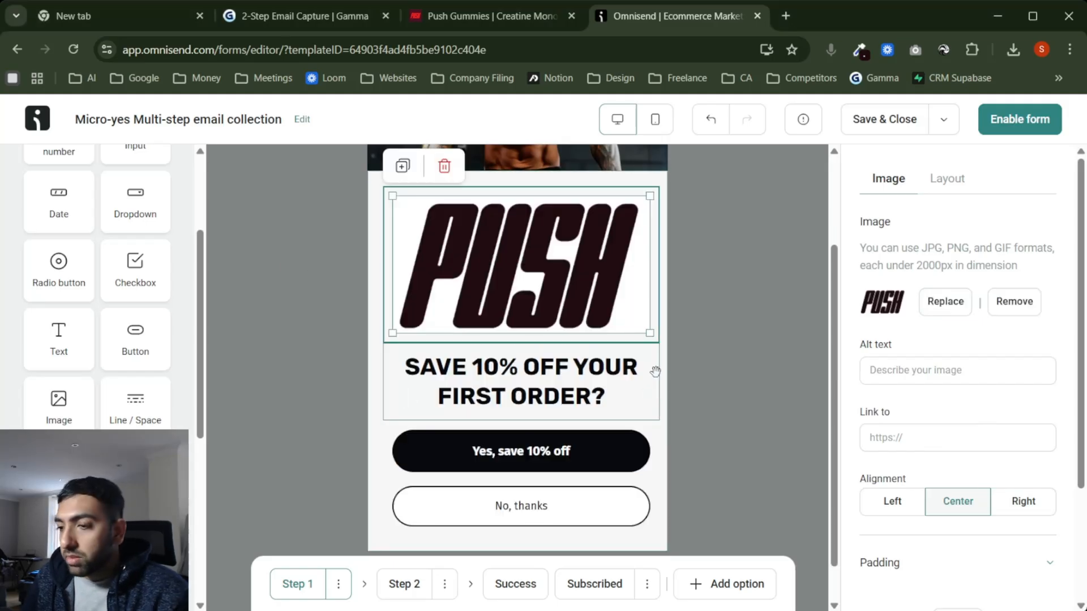
left_click_drag(649, 330, 319, 375)
left_click(319, 375)
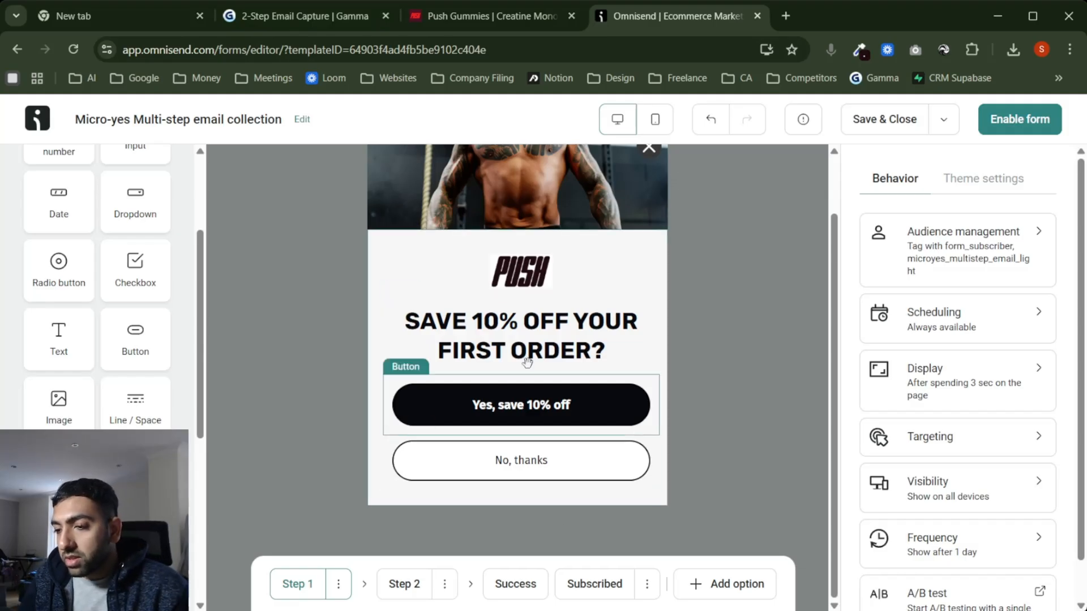
Step: Turn off Show close button to remove the popup's X
scroll(651, 170, "up", 2)
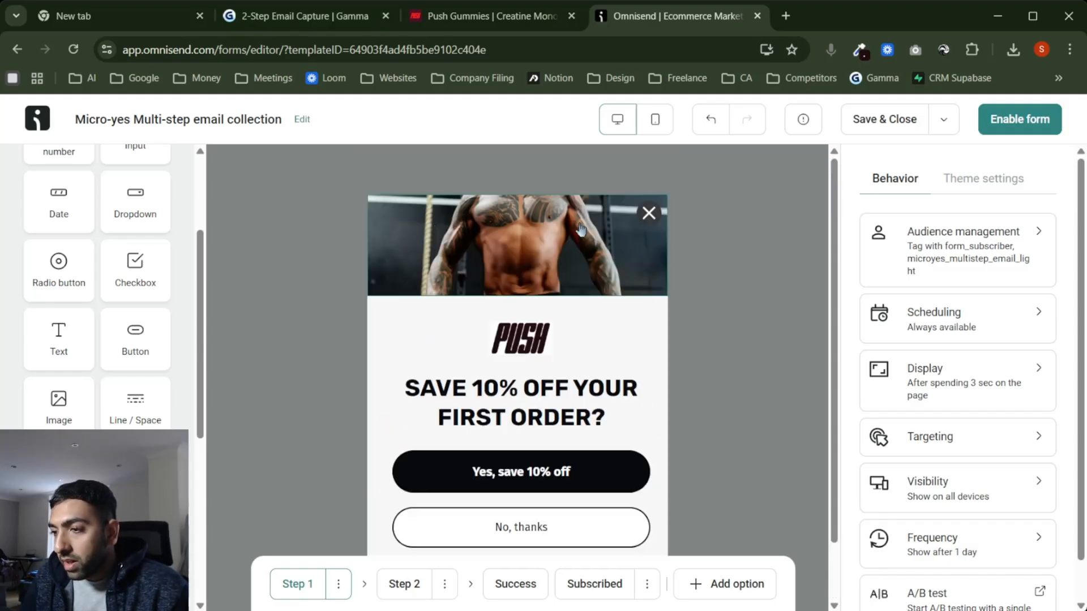
left_click(648, 213)
left_click(865, 211)
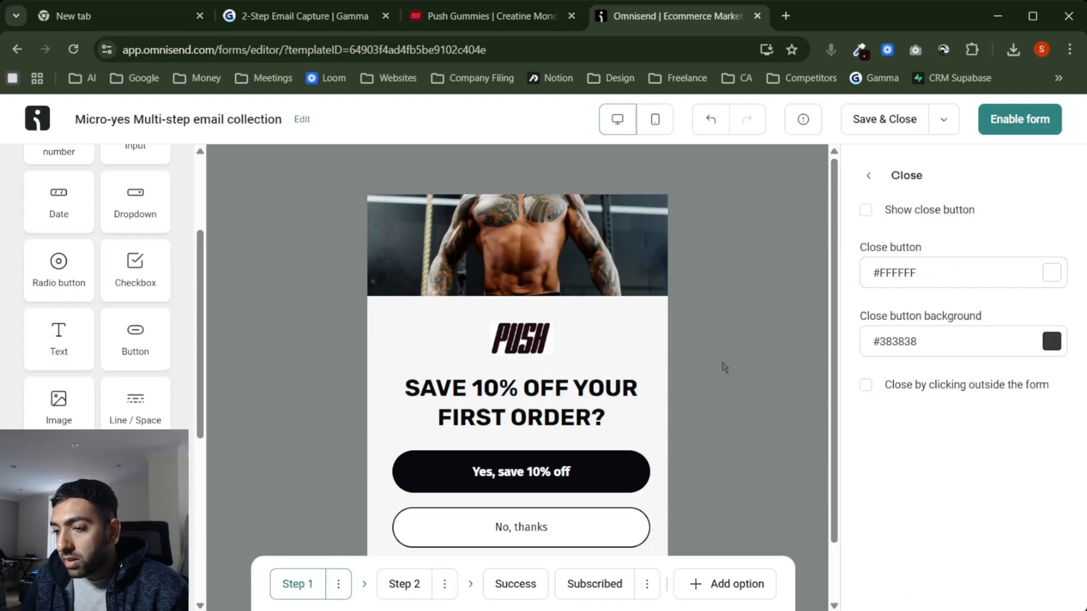
left_click(723, 368)
scroll(723, 369, "down", 2)
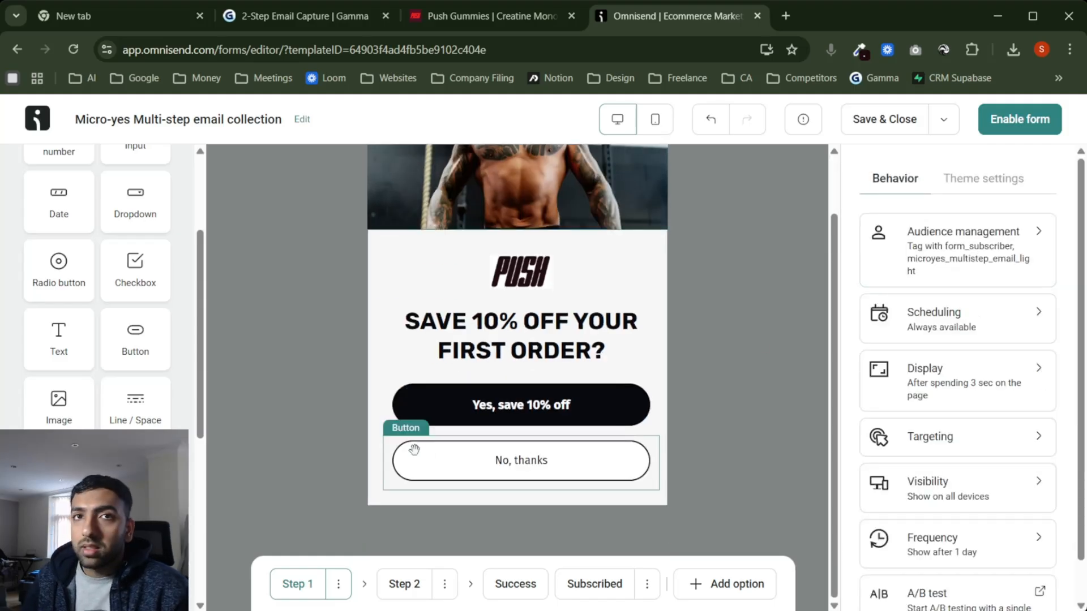
Step: On Step 2, add a small PUSH logo image above the LEAVE YOUR EMAIL heading
left_click(403, 588)
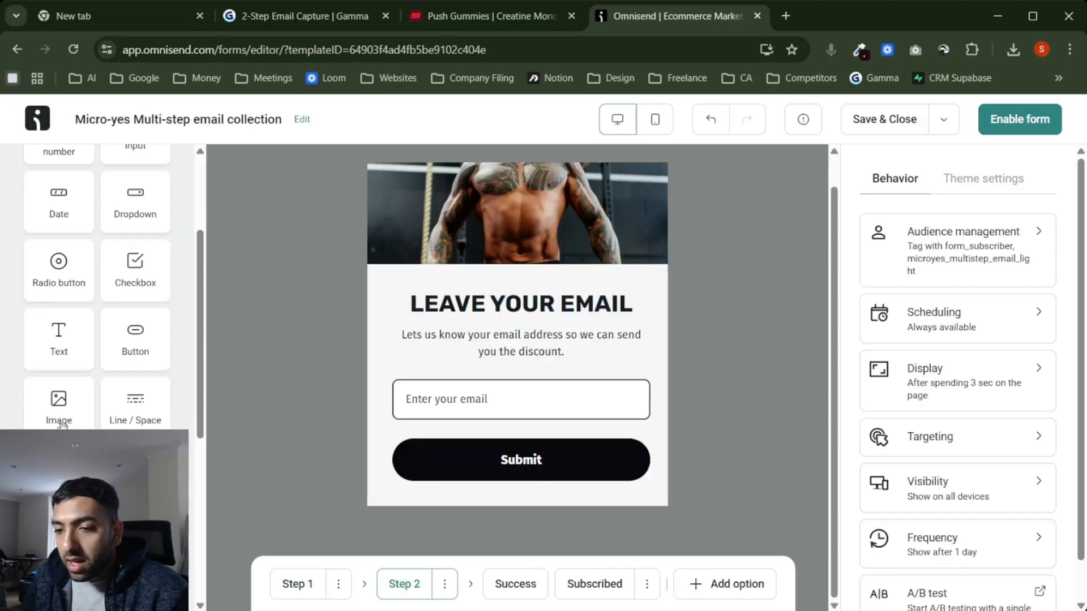
left_click_drag(58, 347, 529, 270)
left_click(975, 307)
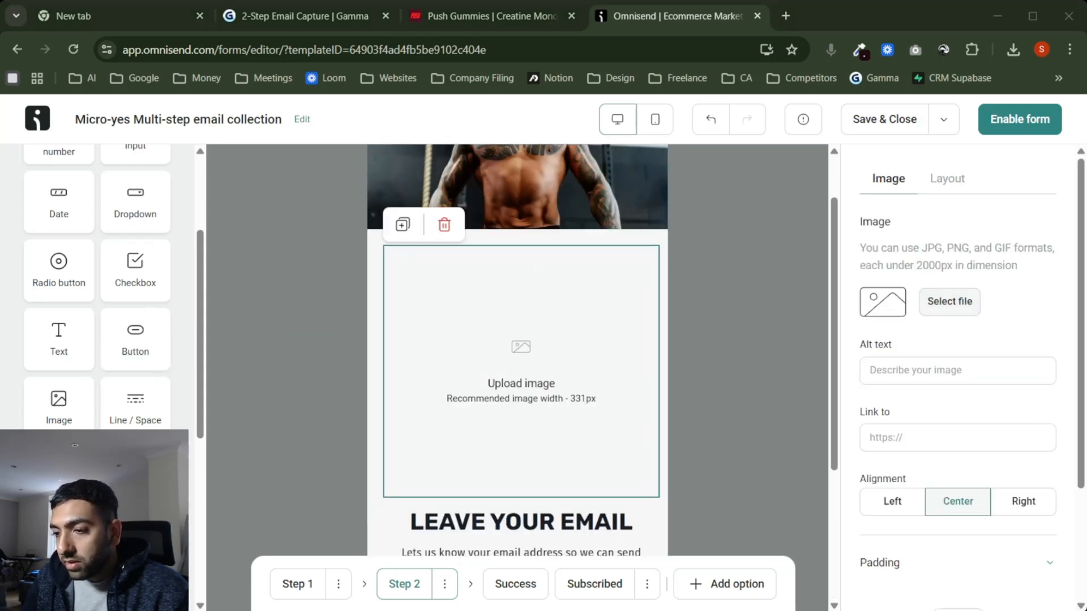
left_click(592, 572)
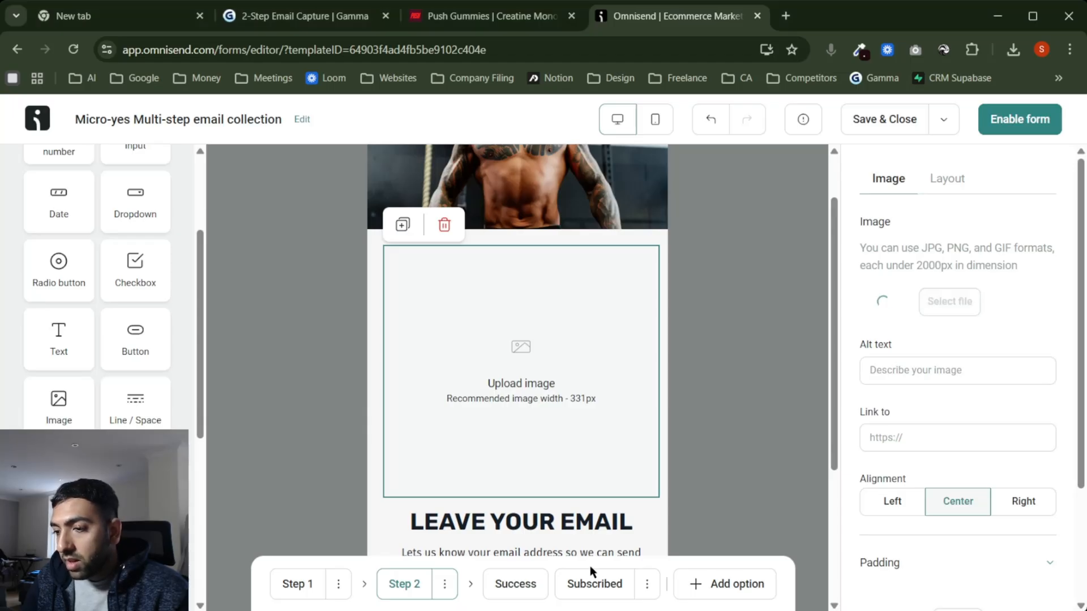
left_click_drag(651, 389, 458, 203)
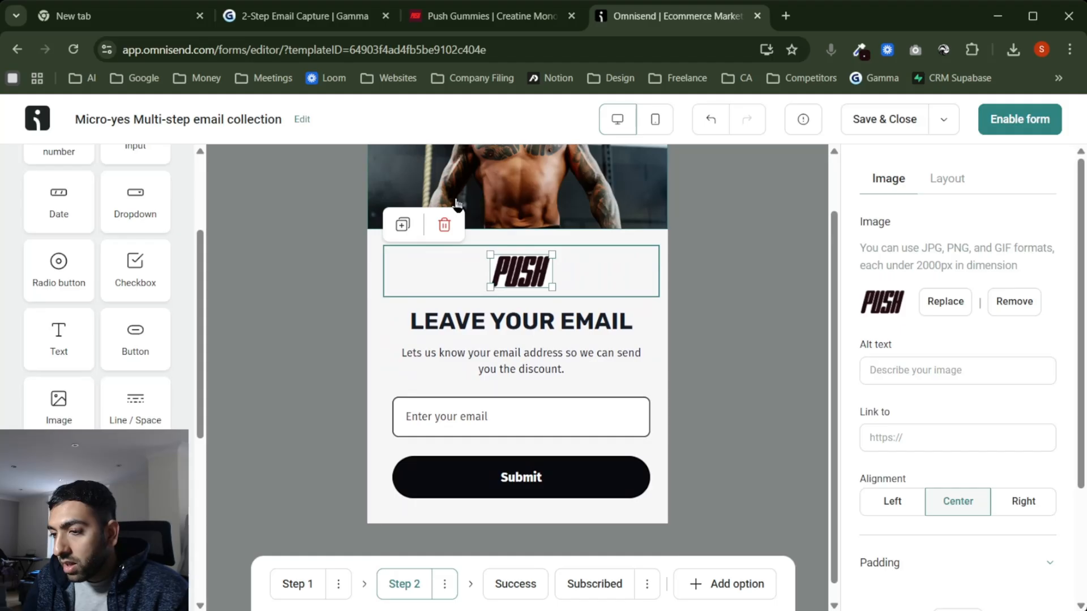
left_click(752, 332)
left_click(304, 584)
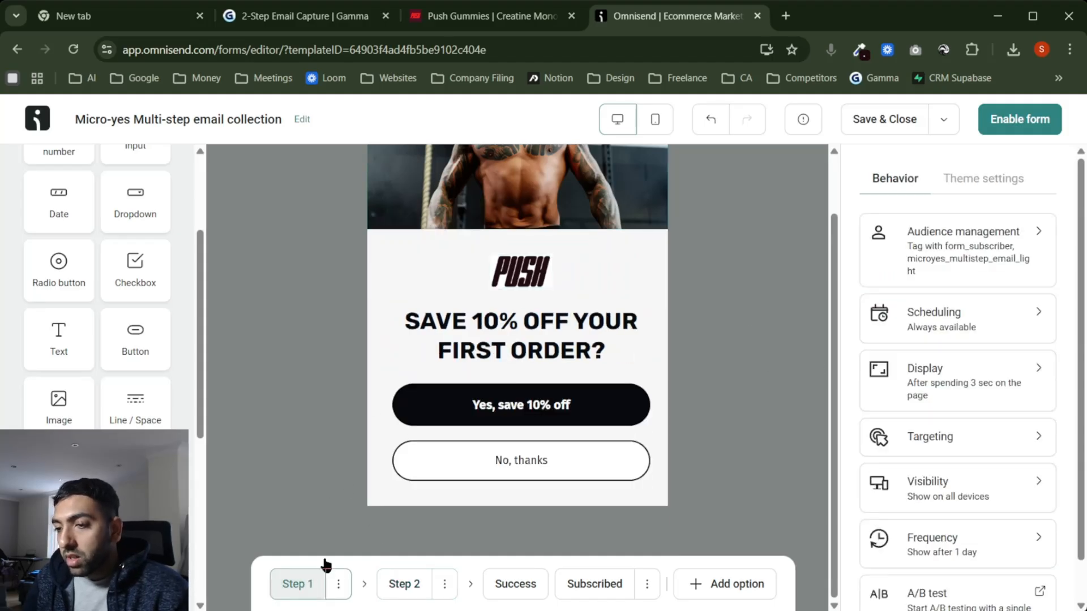
Step: Review the popup's step 2, Success and Subscribed pages
left_click(398, 586)
left_click(504, 586)
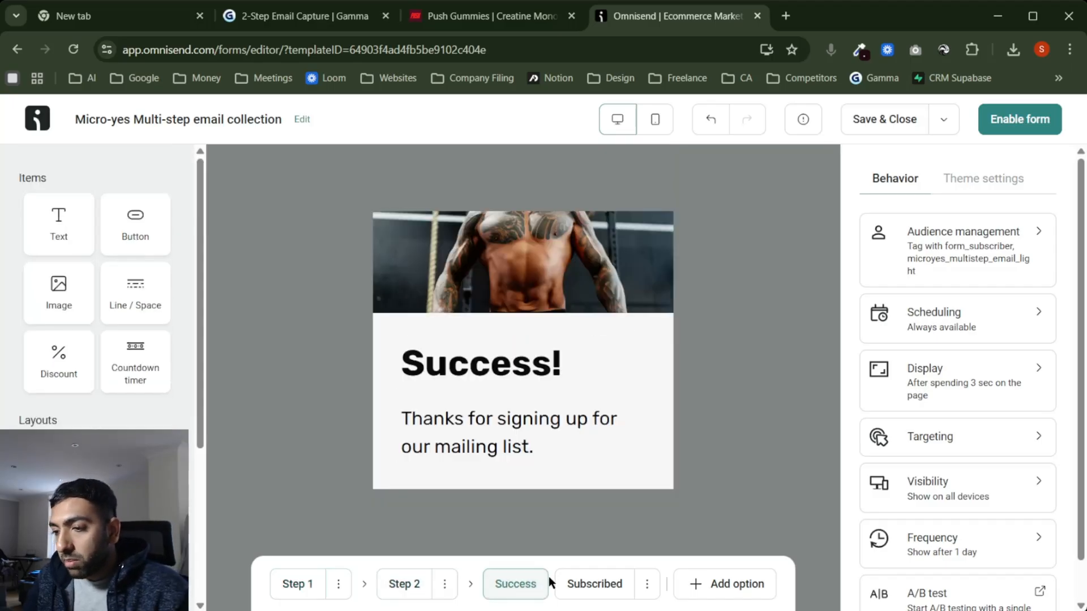
left_click(598, 589)
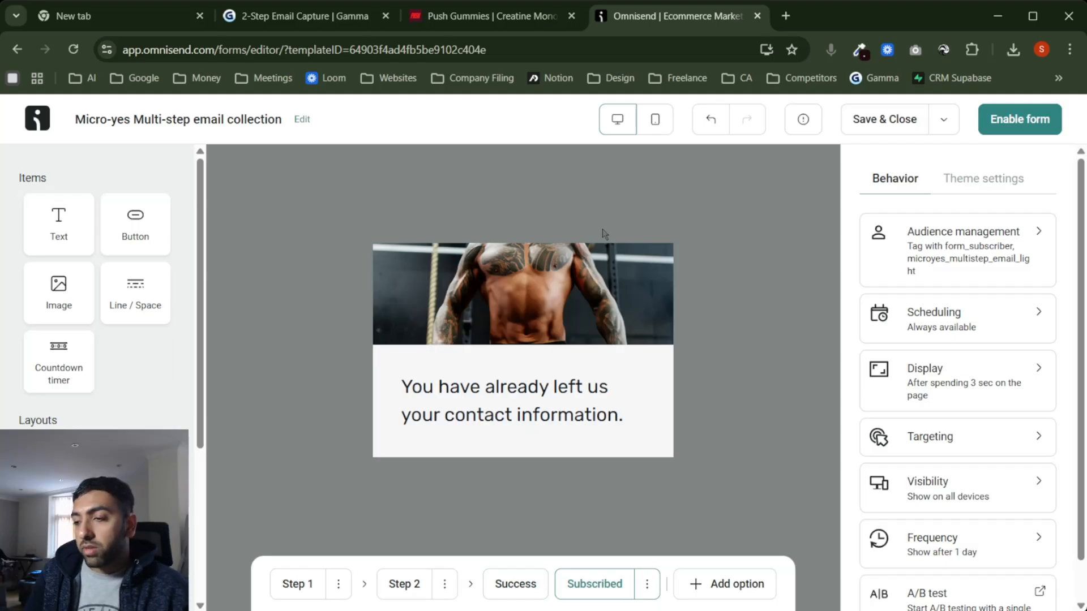
Step: Set the popup's device visibility to Mobile only, then save and close the form
left_click(957, 486)
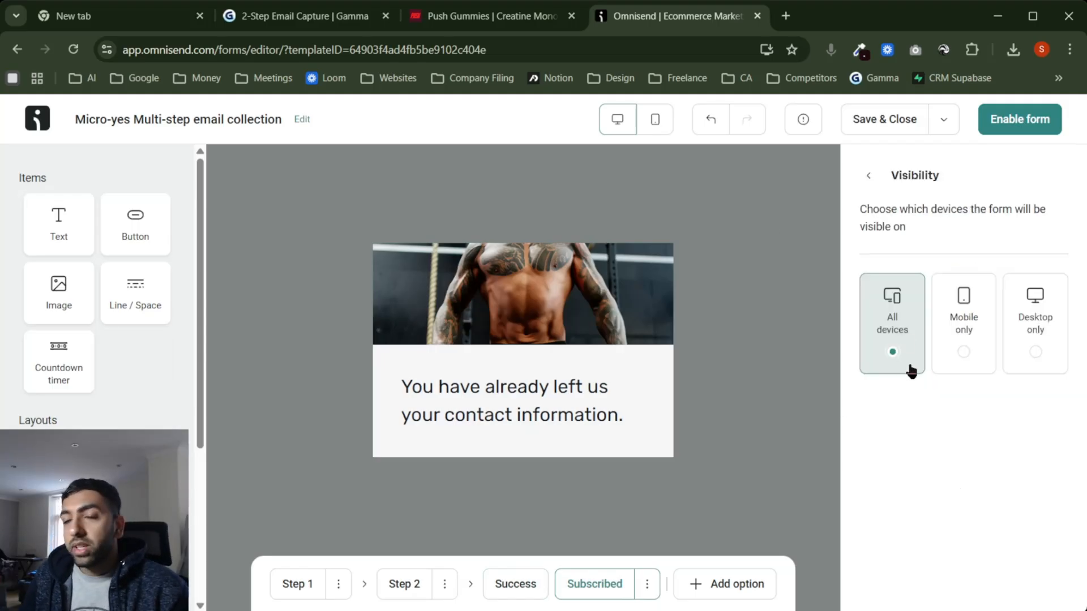
left_click(965, 343)
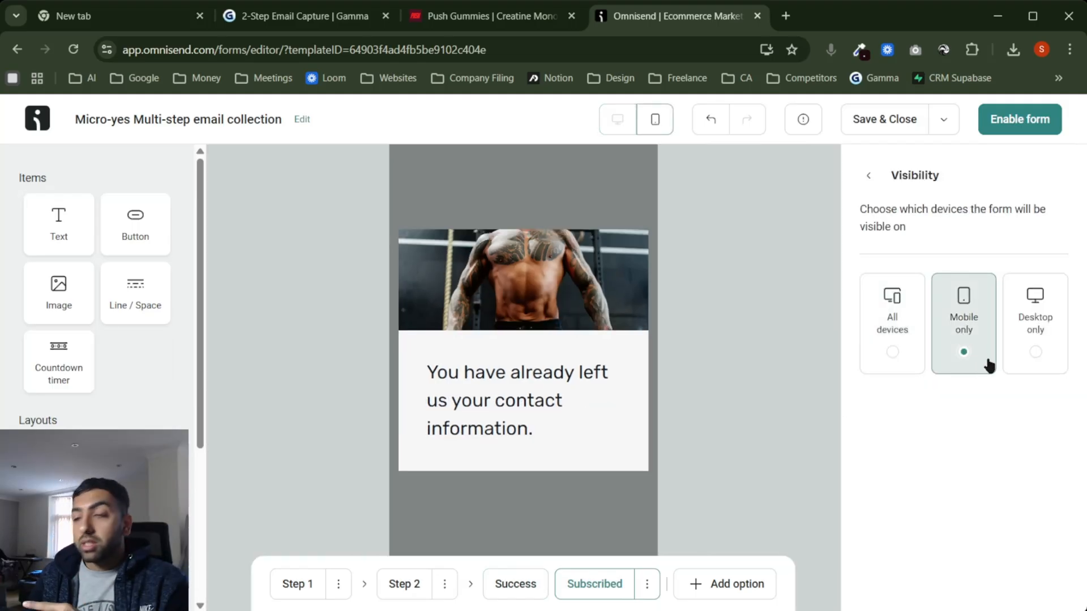
left_click(869, 176)
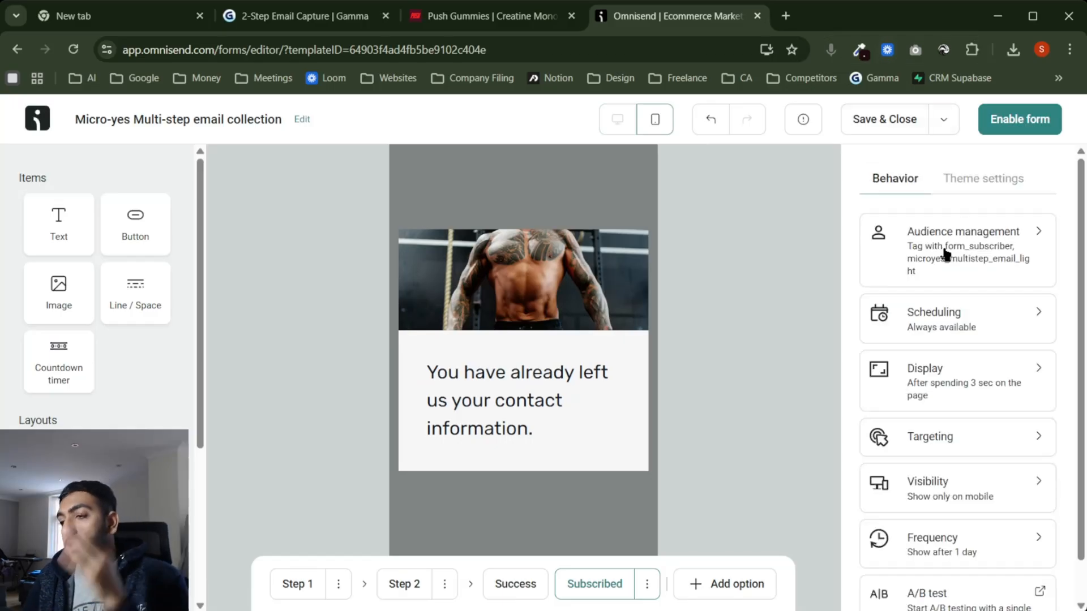
scroll(946, 510, "down", 1)
scroll(946, 512, "up", 1)
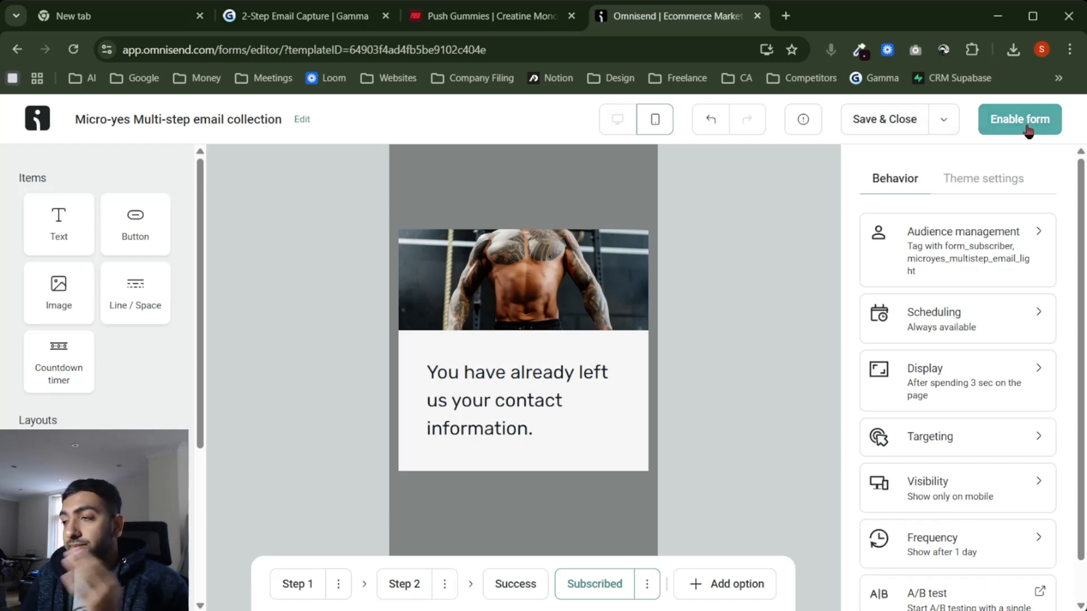
left_click(876, 119)
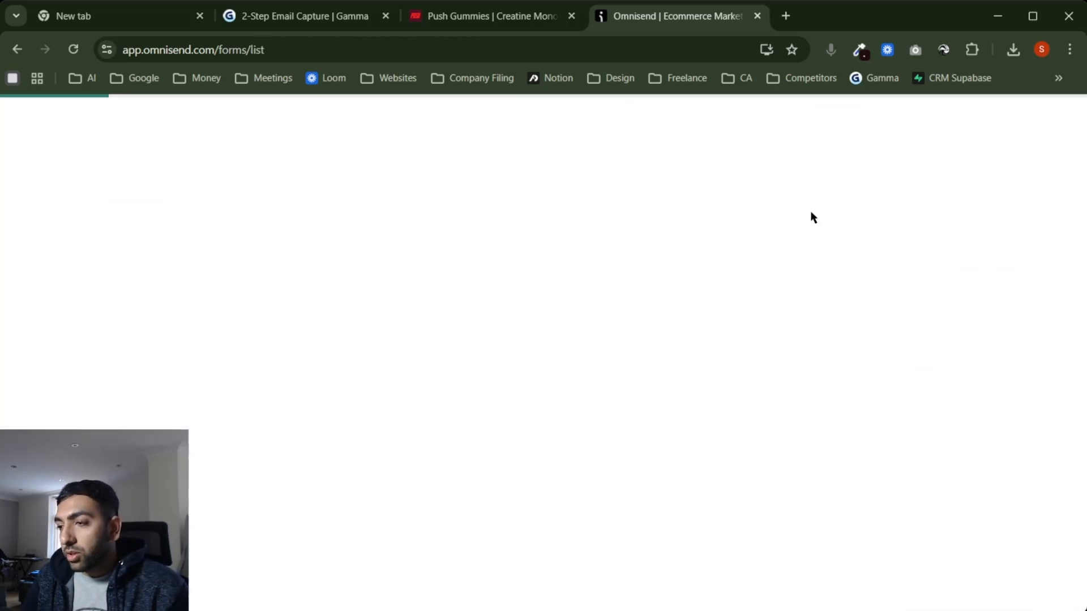
Step: Scroll the Gamma 2-Step Email Capture doc to 'Now Let's Build It', then bring up the Push Gummies storefront
left_click(300, 16)
scroll(636, 440, "down", 5)
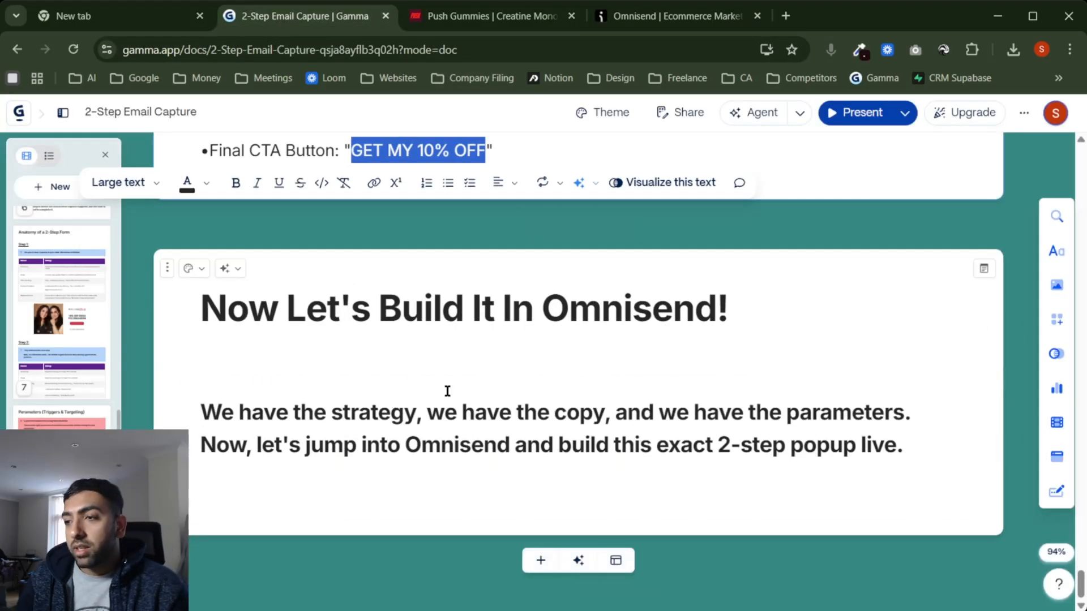
left_click(499, 27)
scroll(655, 345, "up", 15)
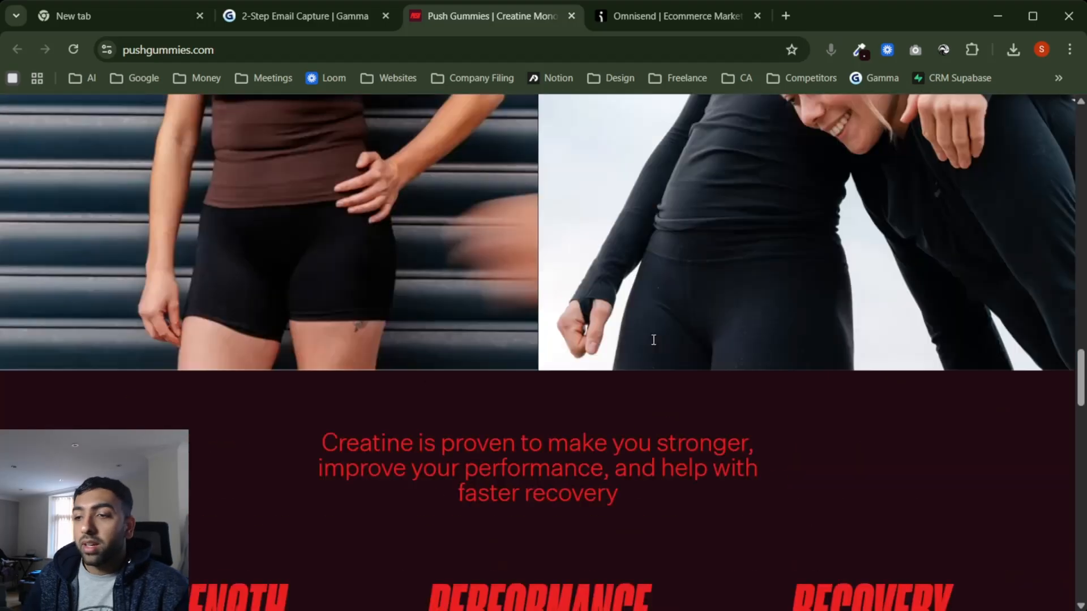